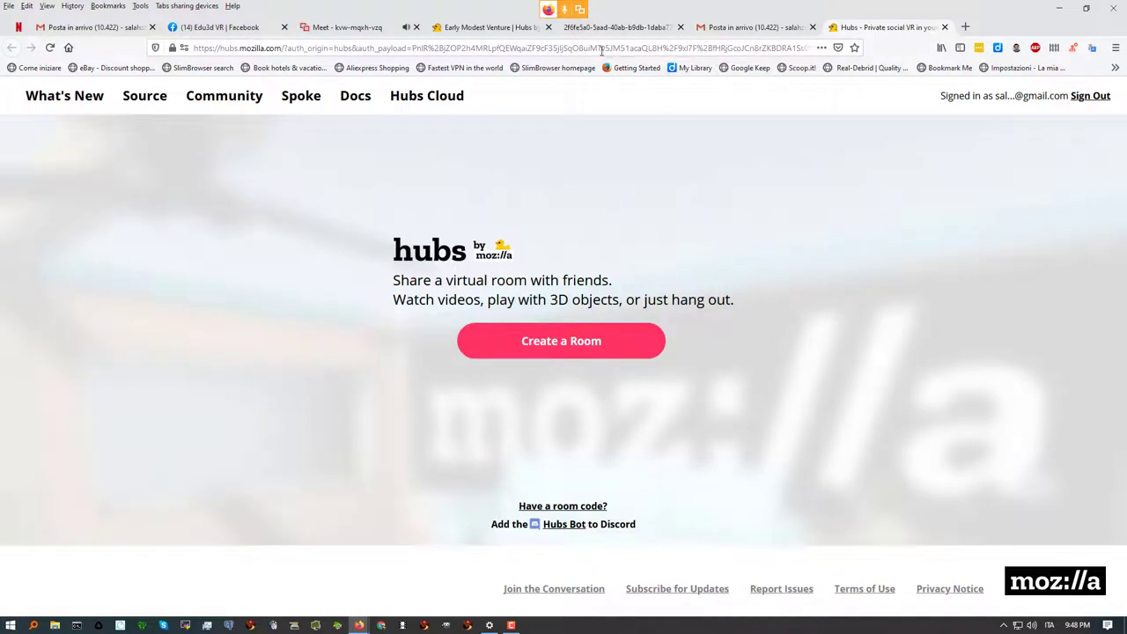
# Create a new Hubs room, open its Room Settings and select the current room name
pyautogui.click(545, 346)
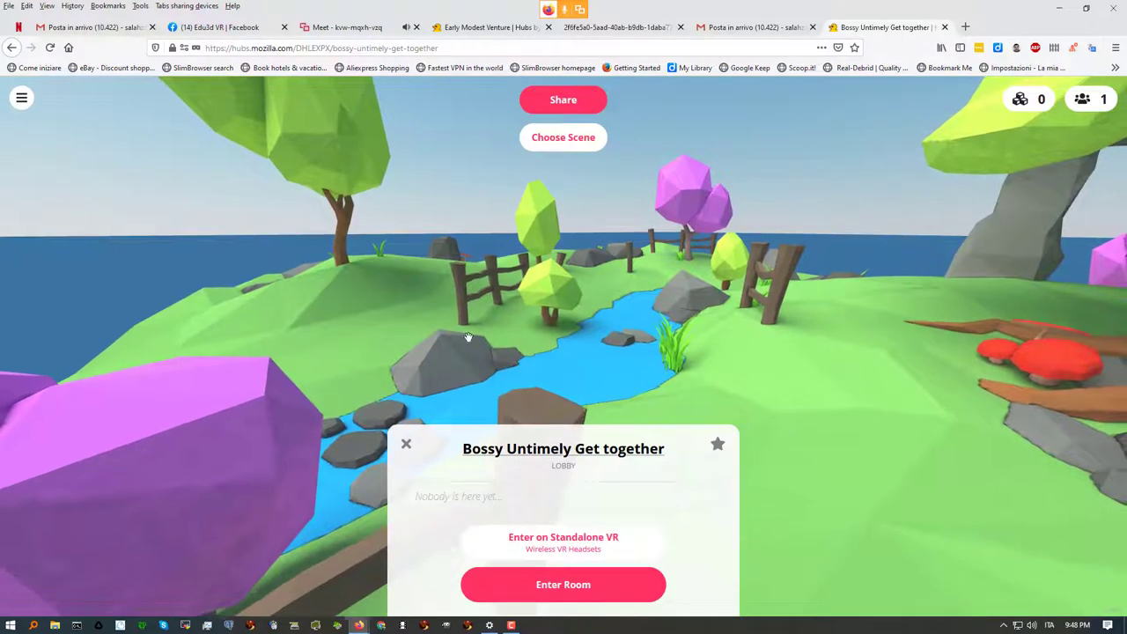
pyautogui.click(529, 450)
pyautogui.moveTo(462, 187); pyautogui.dragTo(629, 209)
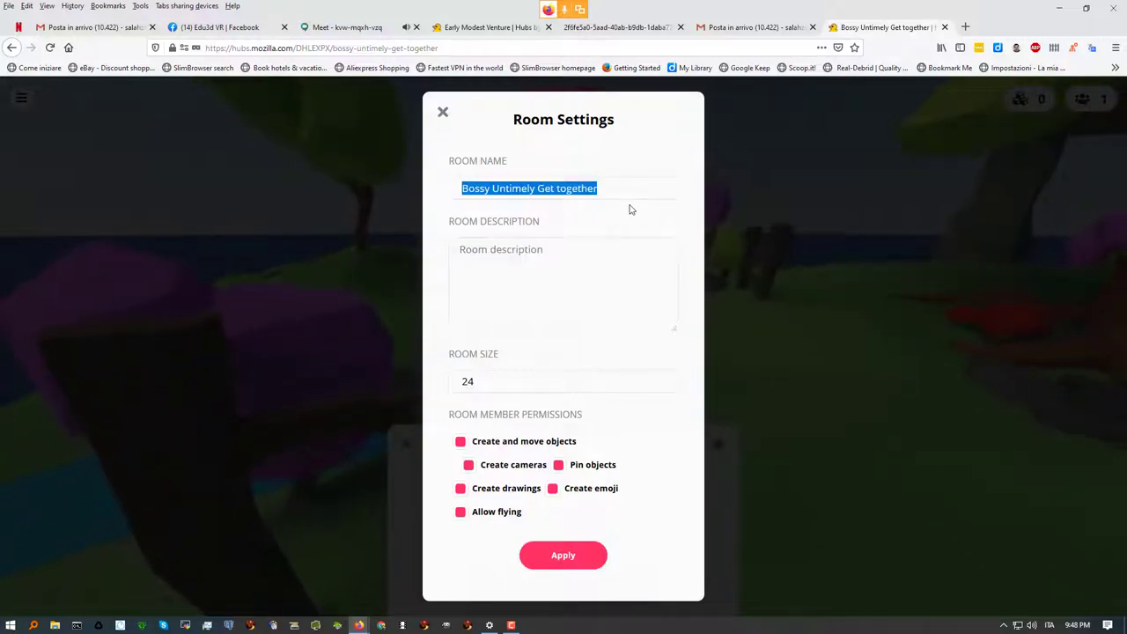
# Rename the room to the presenter's username
pyautogui.write('dsd')
pyautogui.press('BackSpace')
pyautogui.press('BackSpace')
pyautogui.press('BackSpace')
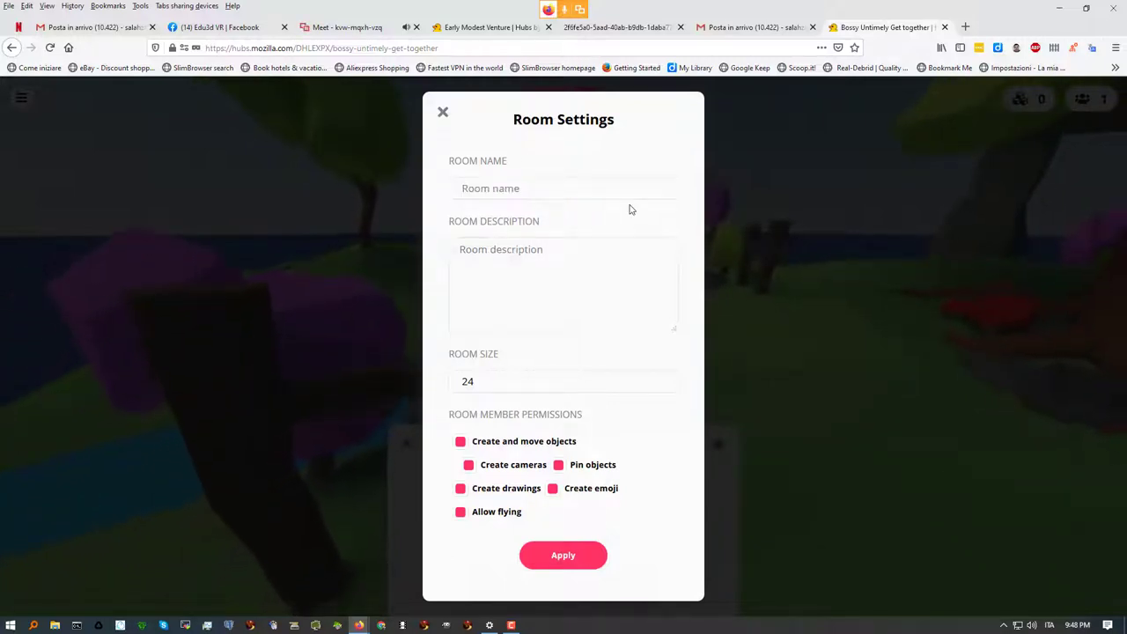
pyautogui.write('salahzar')
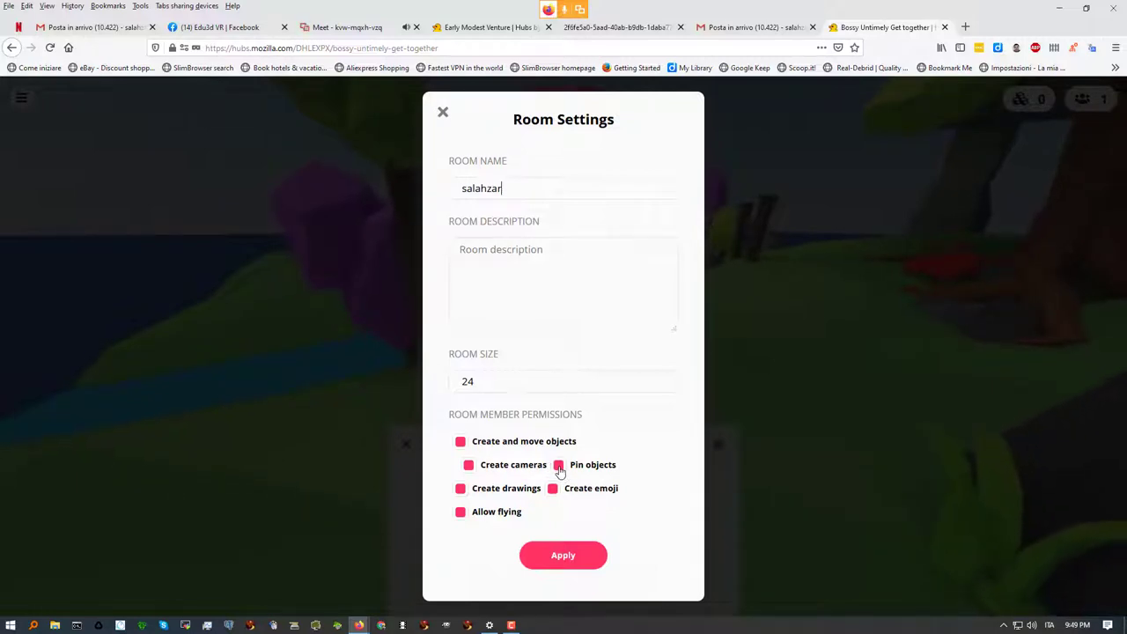
# Limit members to creating, moving and pinning objects, then close settings and return to the Meet call
pyautogui.click(557, 470)
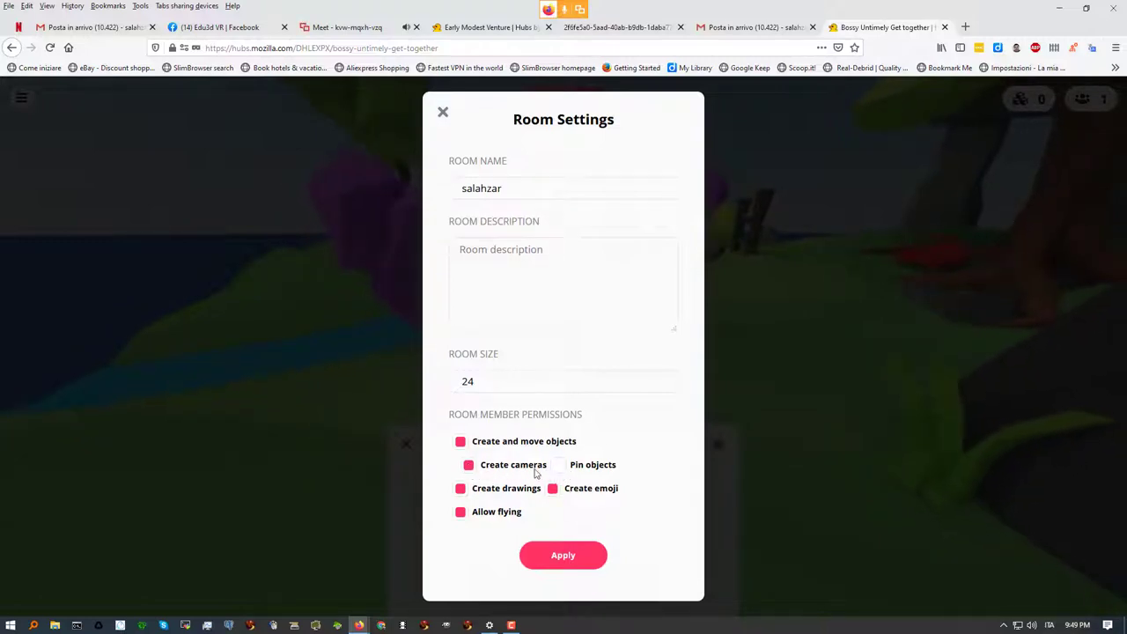
pyautogui.click(469, 466)
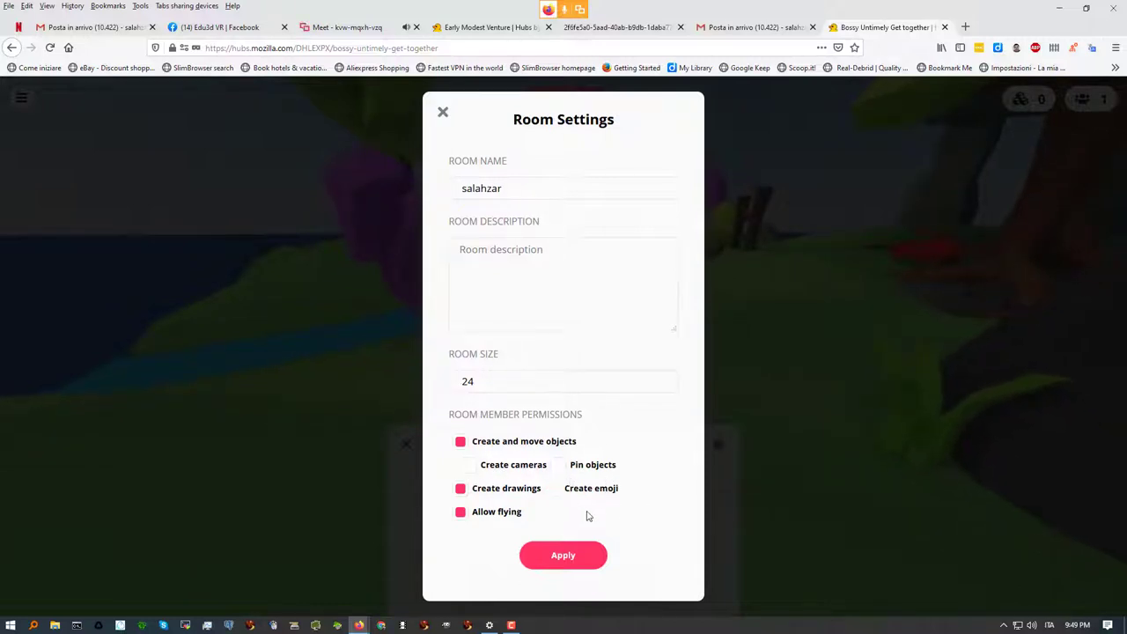
pyautogui.click(462, 514)
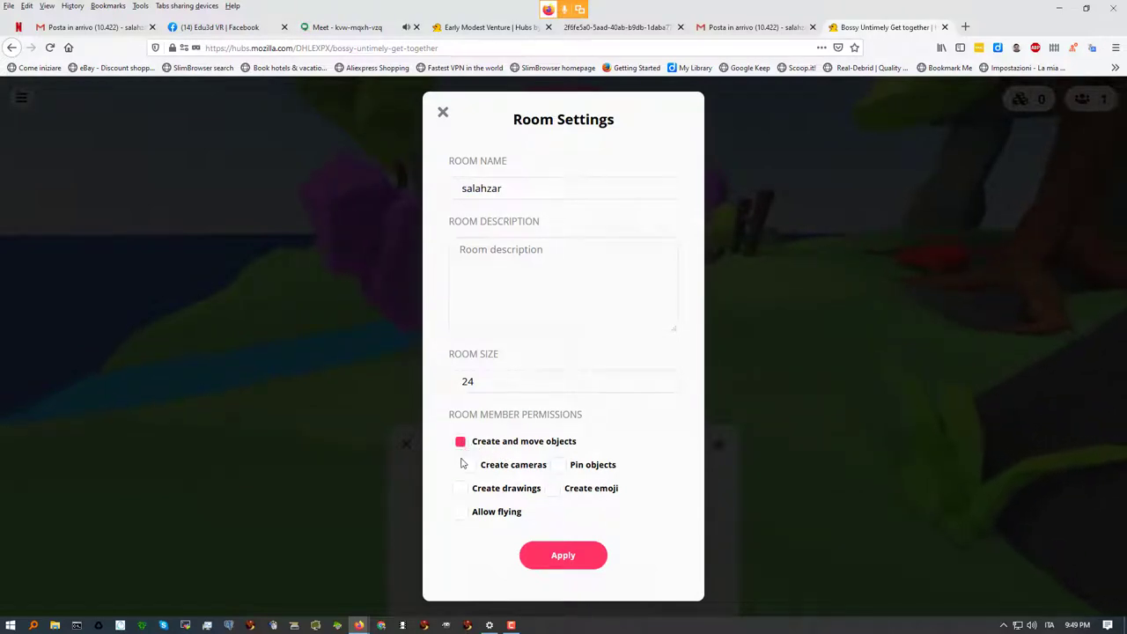
pyautogui.click(460, 443)
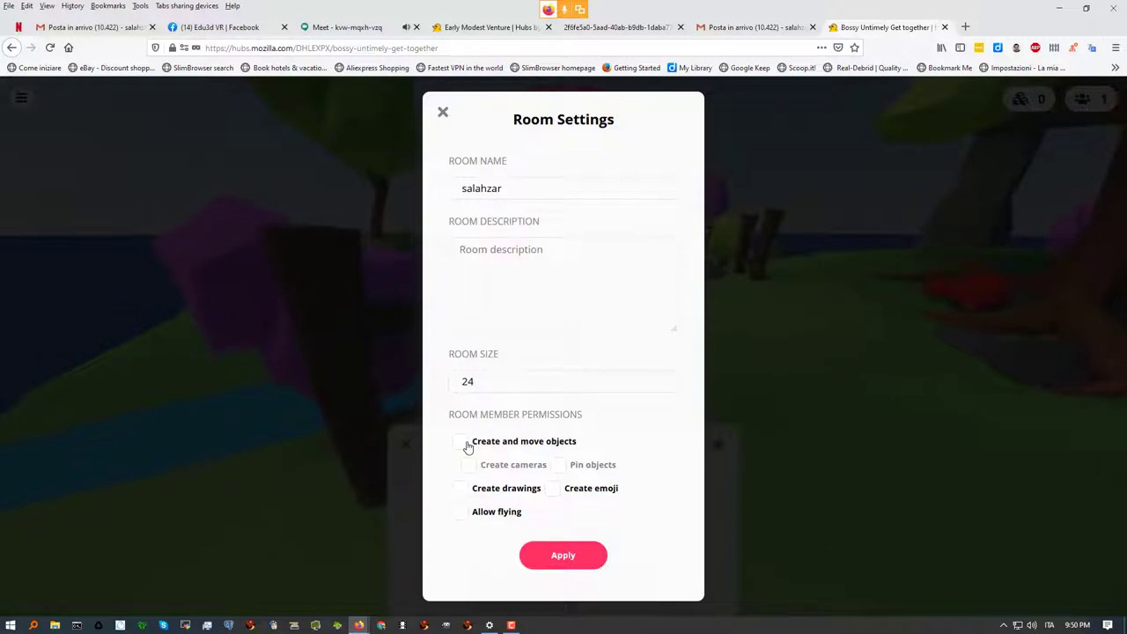
pyautogui.click(468, 445)
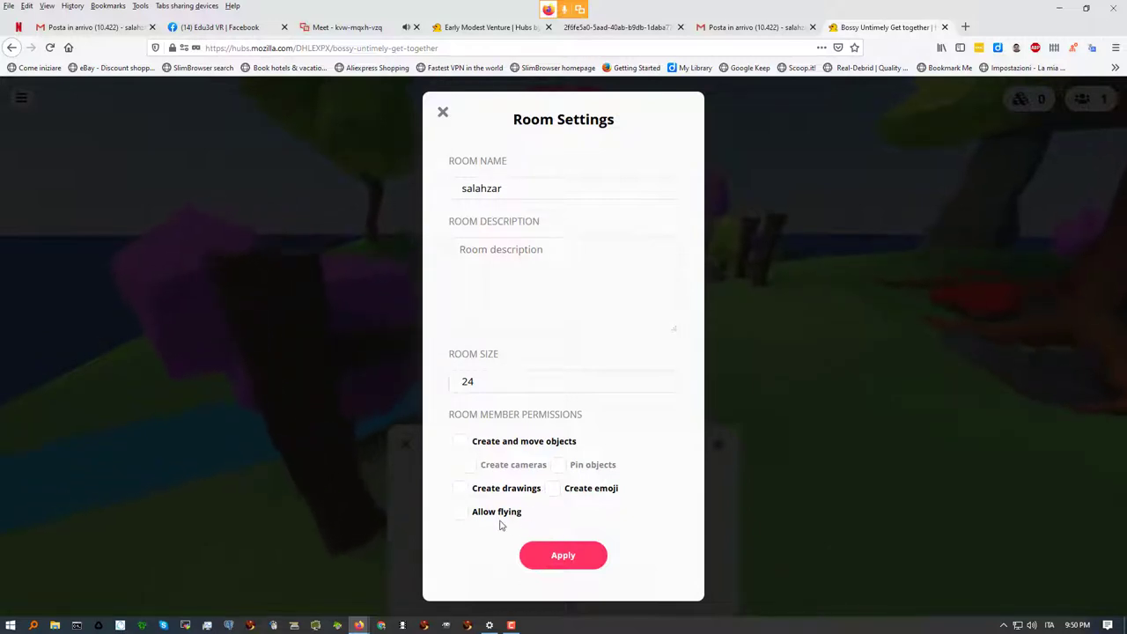
pyautogui.click(459, 443)
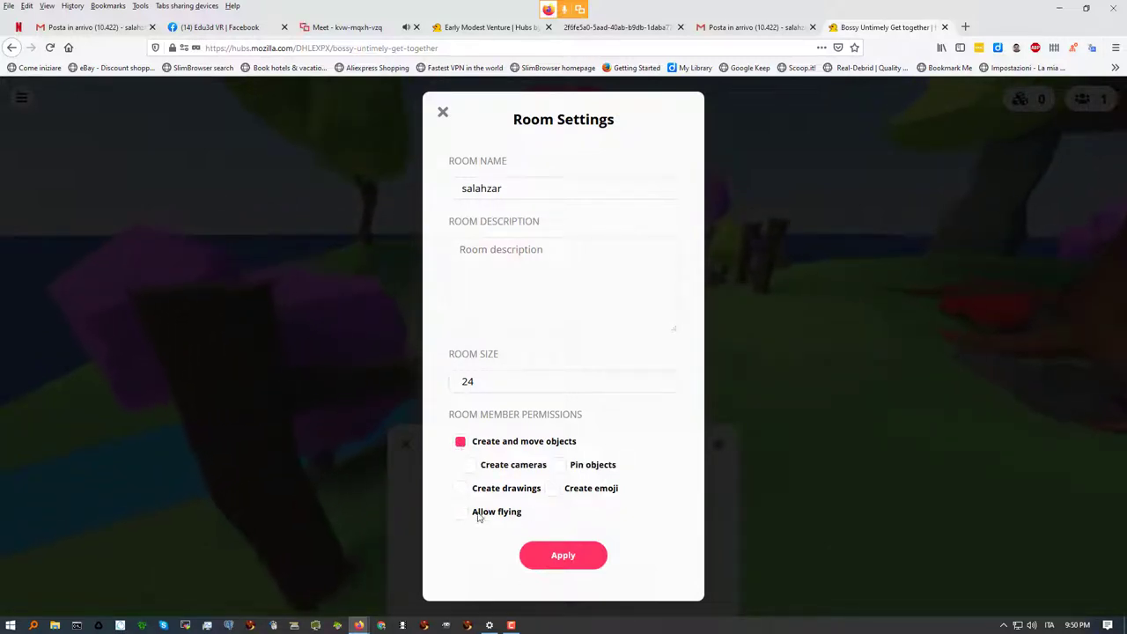
pyautogui.click(555, 465)
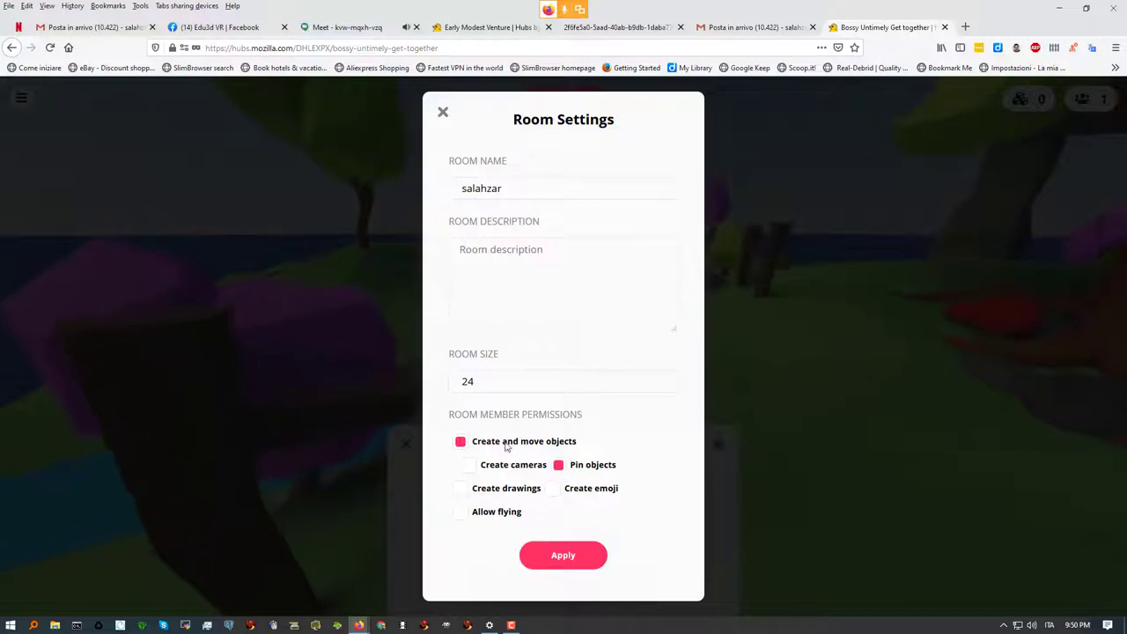
pyautogui.click(442, 112)
pyautogui.click(344, 27)
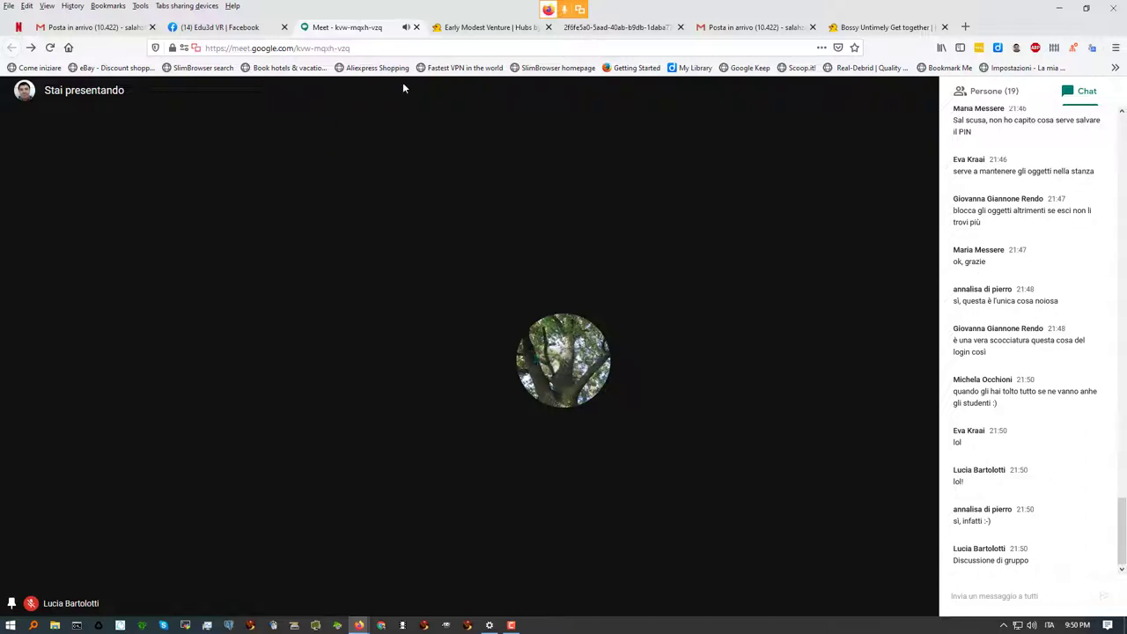
# Switch to the Early Modest Venture tab, then back to the Bossy Untimely Get together room
pyautogui.click(488, 29)
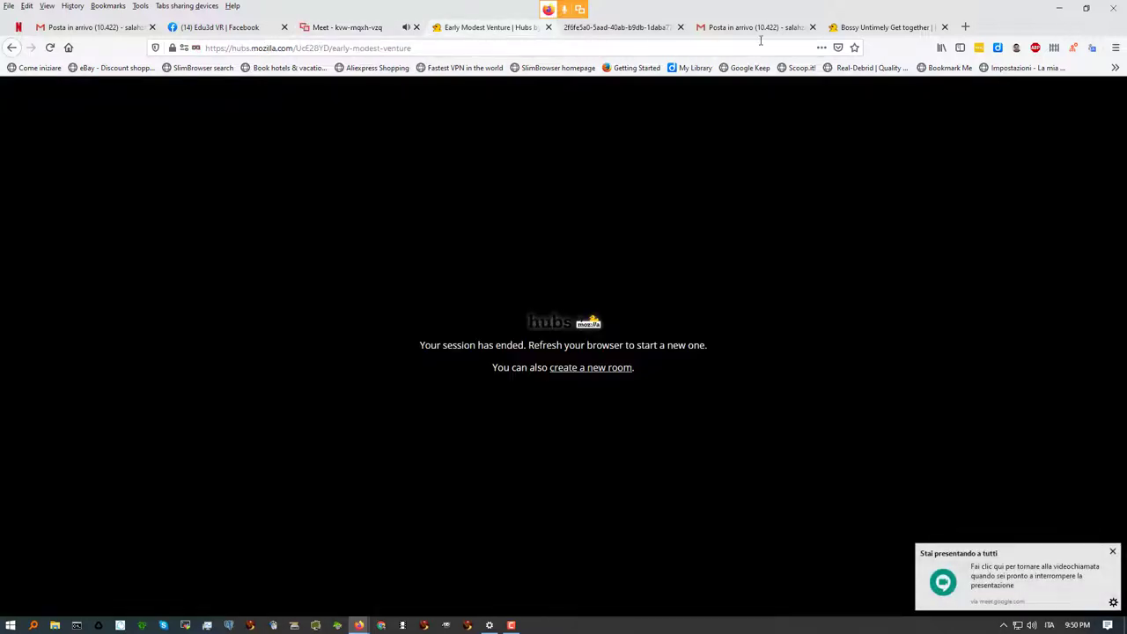
pyautogui.click(875, 27)
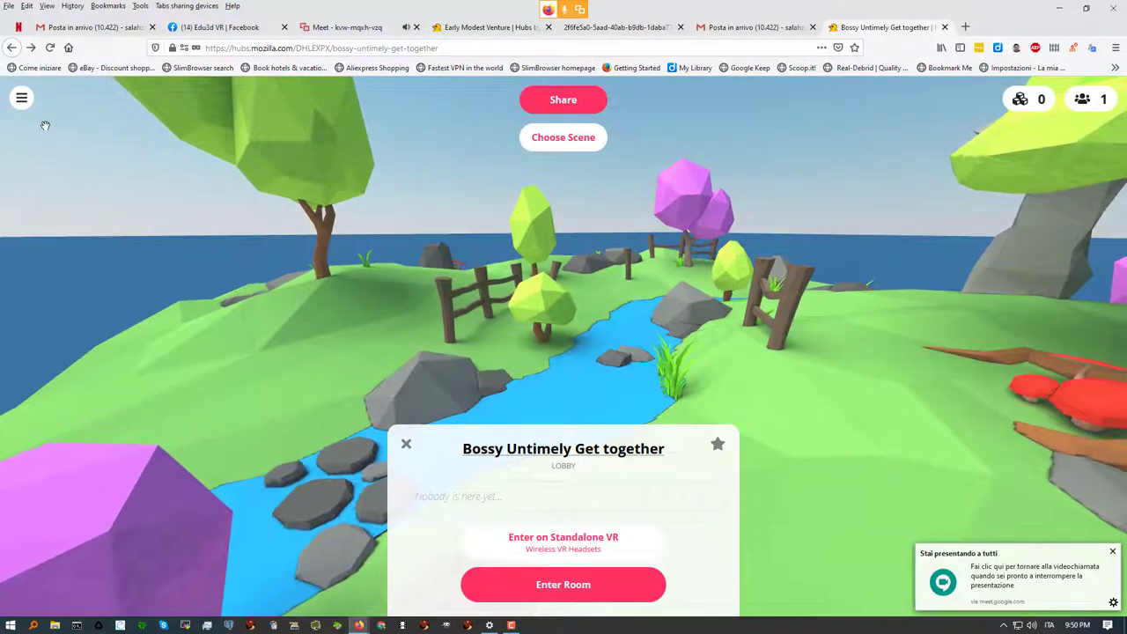
# Open Choose a Scene from the room menu and page to the second set of featured scenes
pyautogui.click(21, 99)
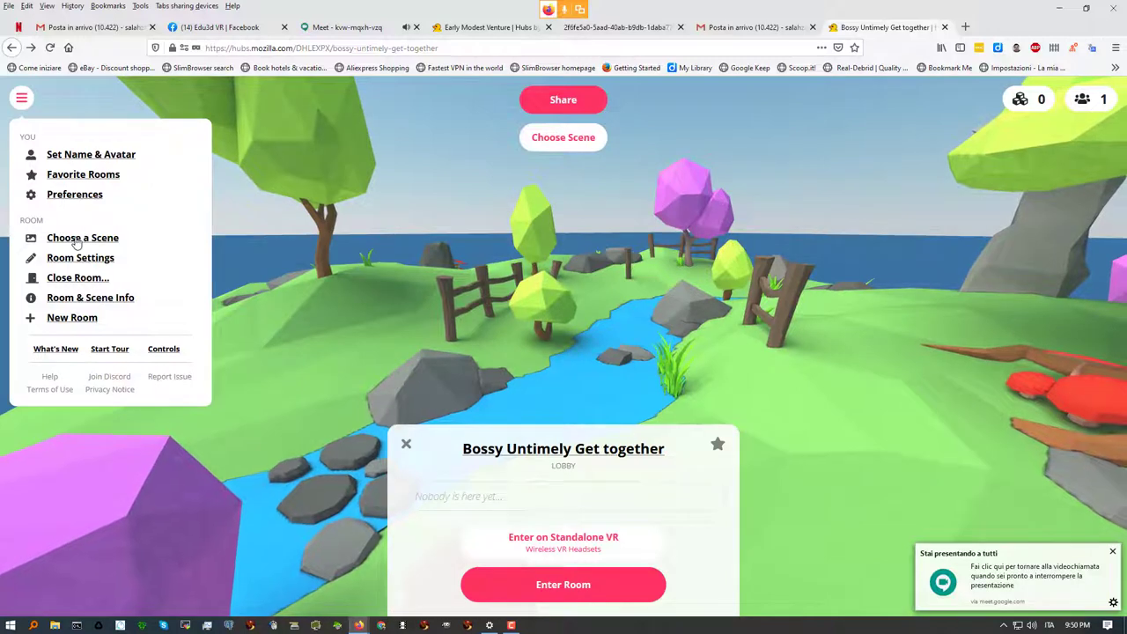
pyautogui.click(83, 234)
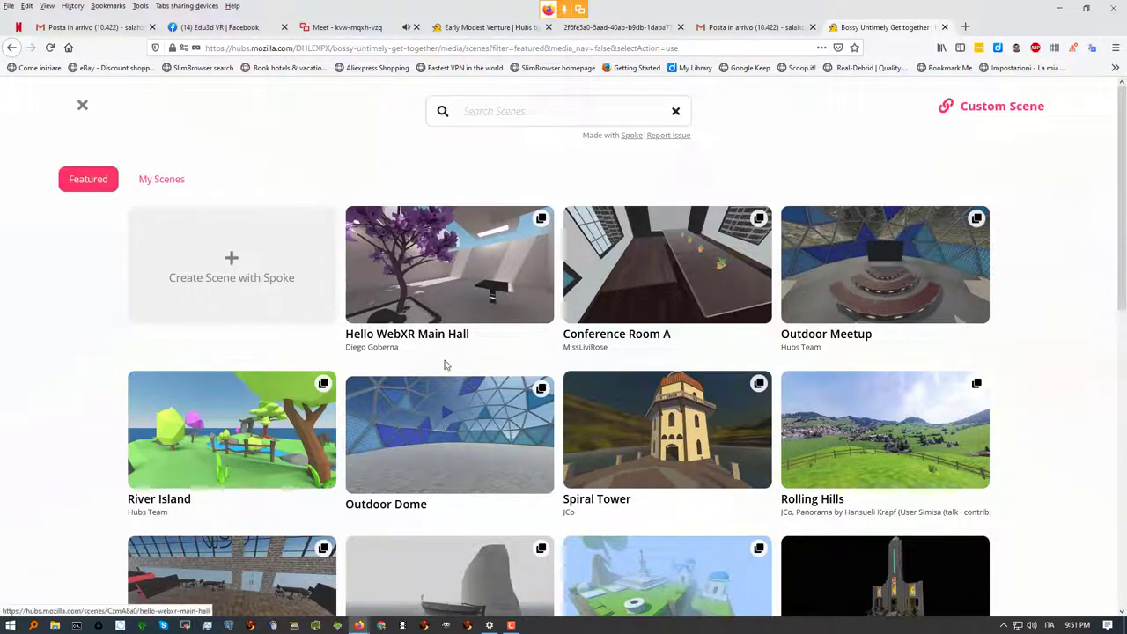
pyautogui.scroll(-7, 442, 365)
pyautogui.scroll(5, 439, 364)
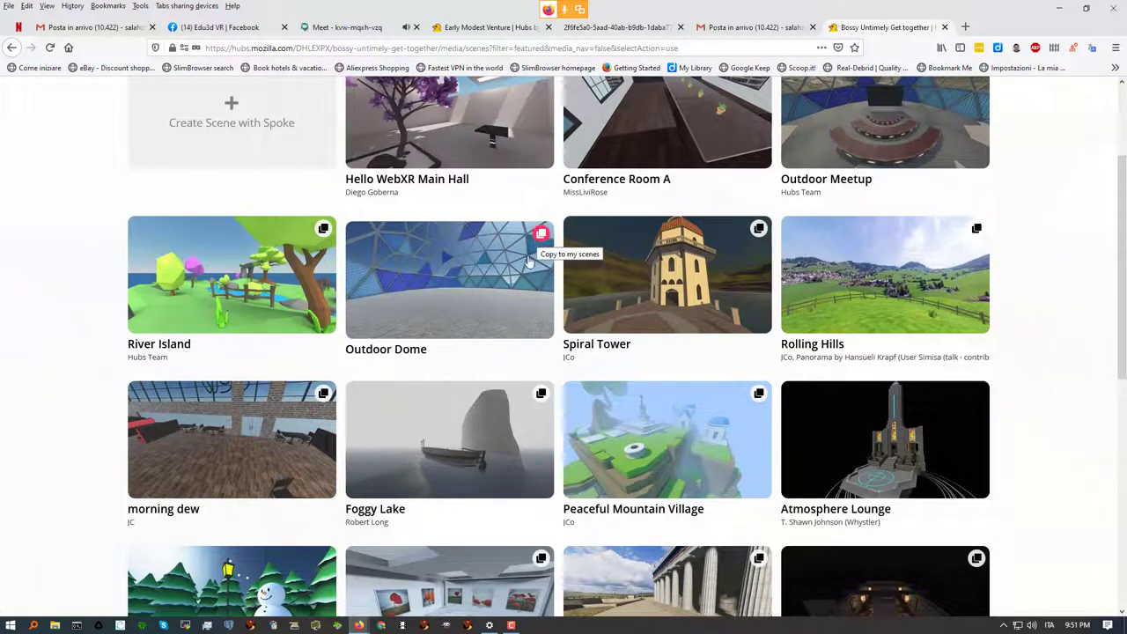
pyautogui.scroll(-5, 456, 325)
pyautogui.scroll(5, 457, 325)
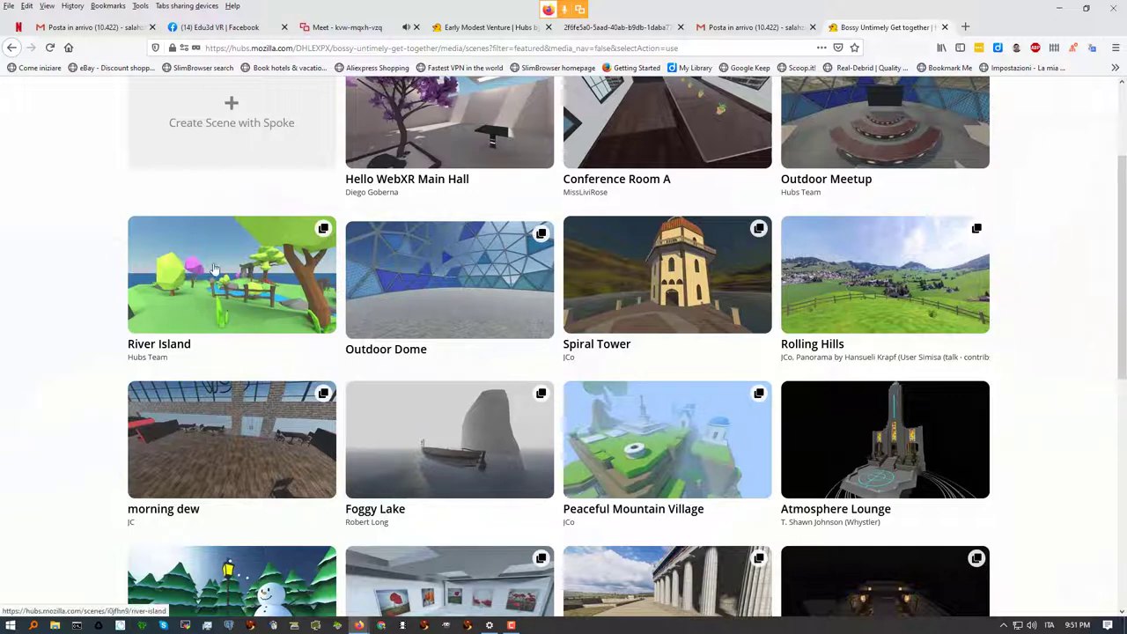
pyautogui.scroll(2, 226, 290)
pyautogui.scroll(-3, 223, 292)
pyautogui.scroll(3, 223, 292)
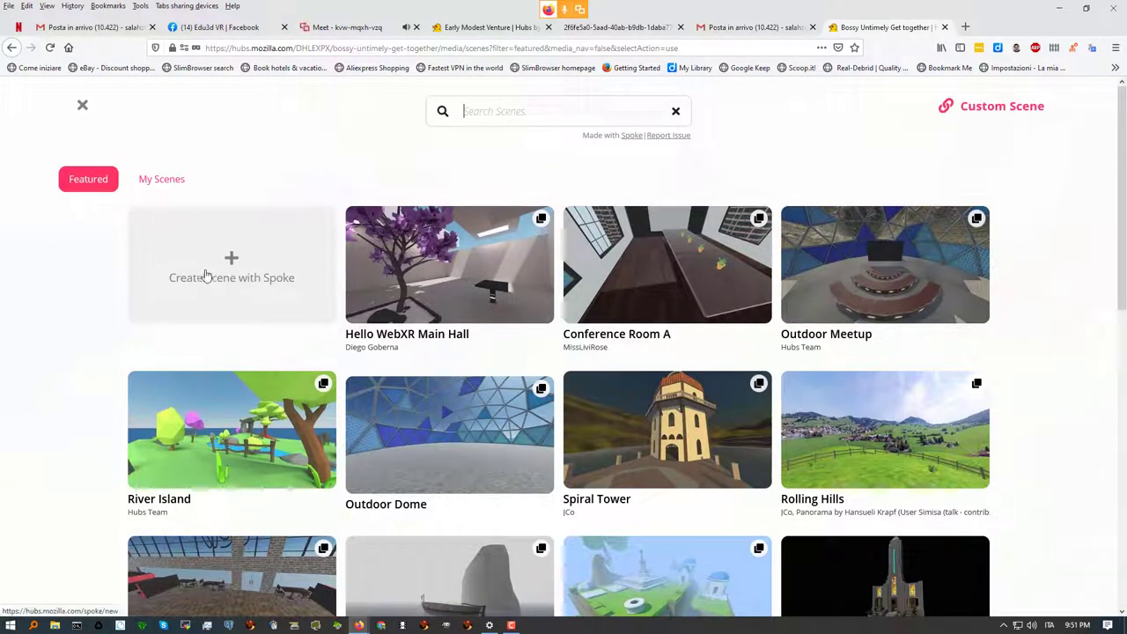
pyautogui.scroll(-5, 342, 253)
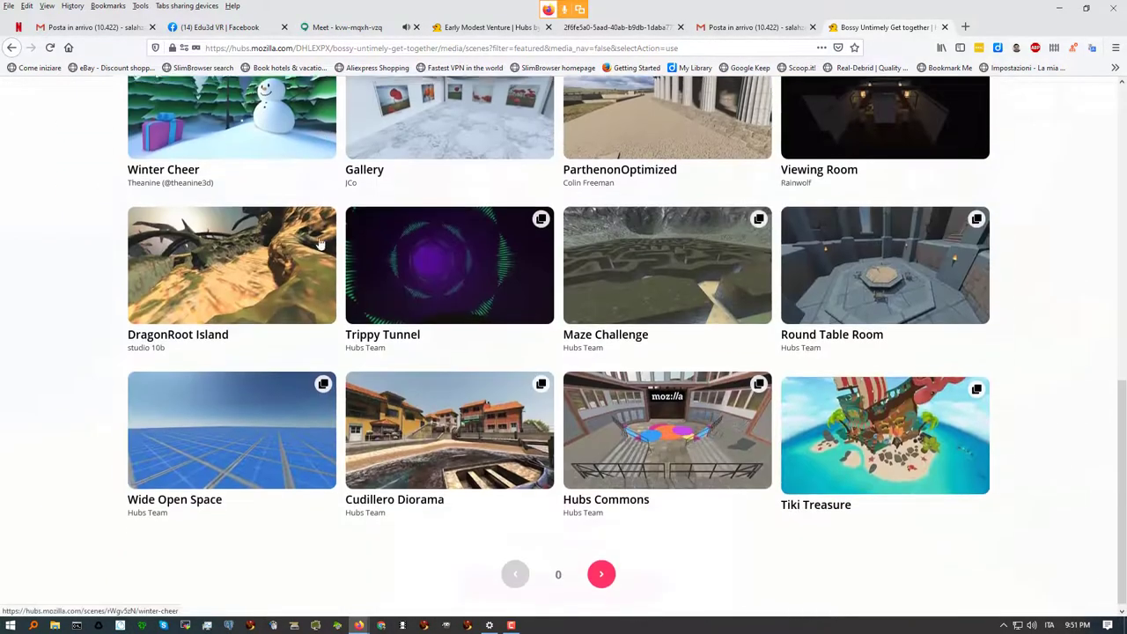
pyautogui.click(601, 568)
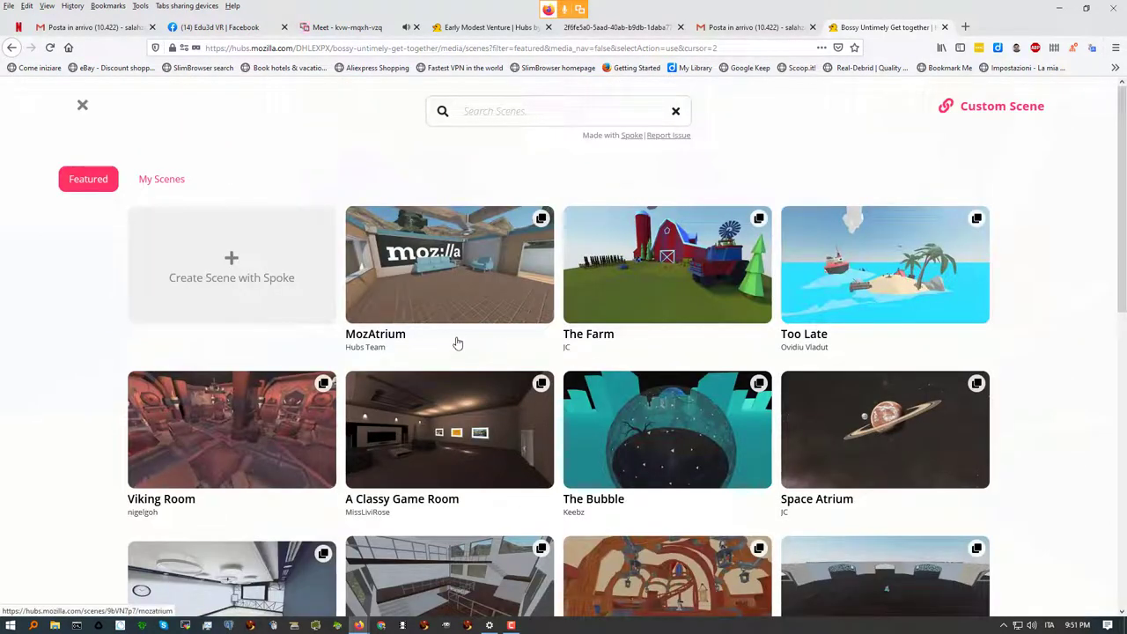
# Switch the scene picker to My Scenes, listing experiment, Empty, Crater, Edu3d start and salahzar test 1
pyautogui.click(155, 182)
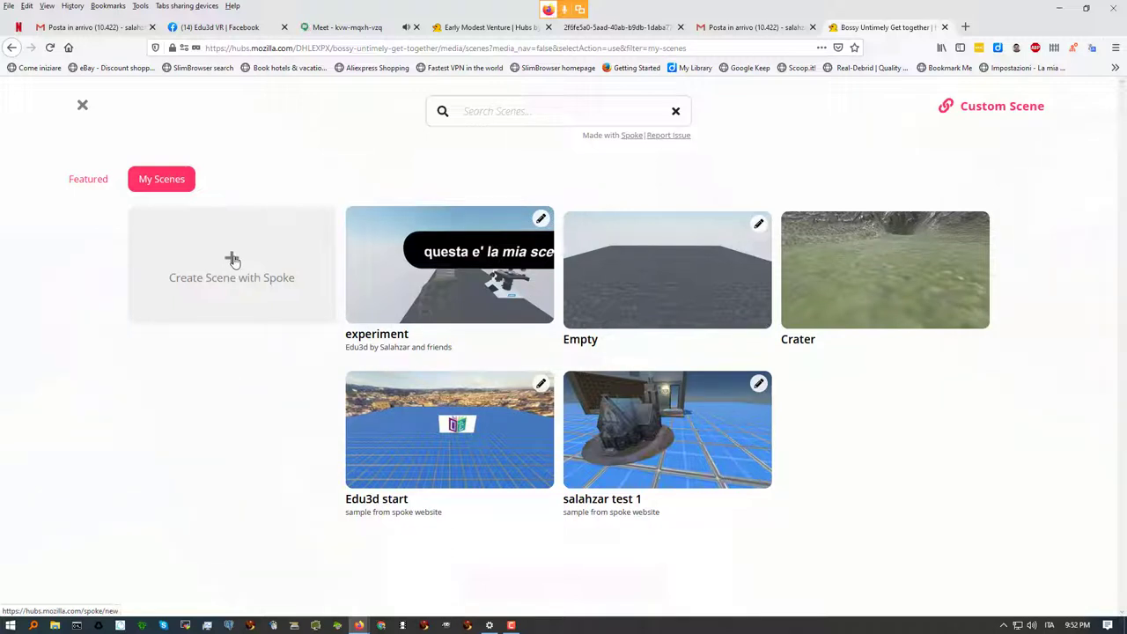
pyautogui.click(330, 26)
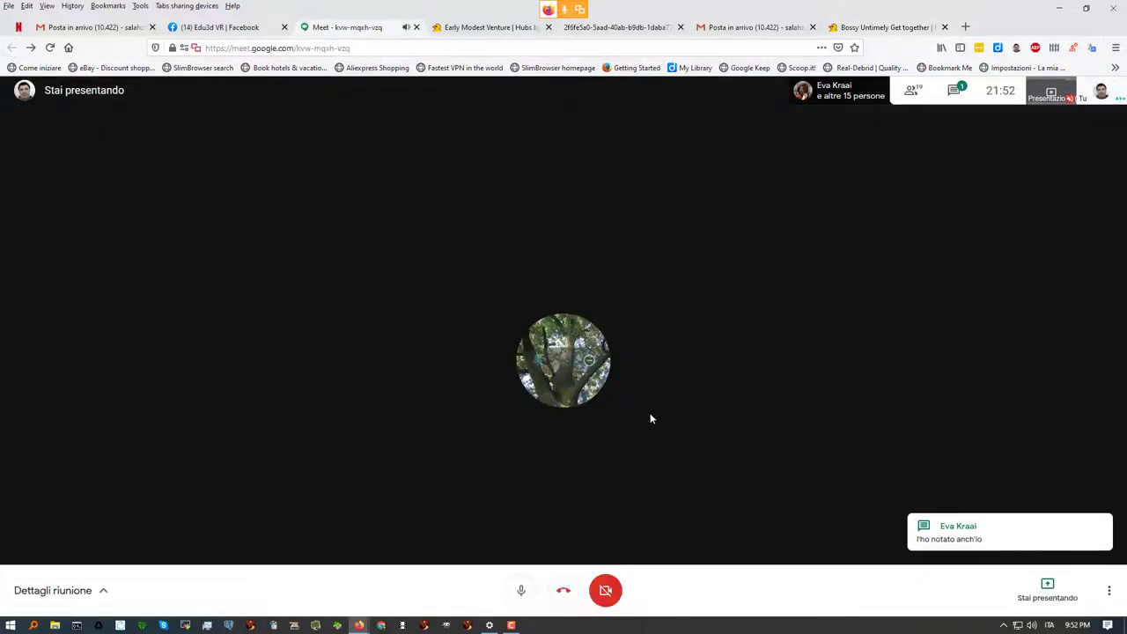
pyautogui.click(858, 27)
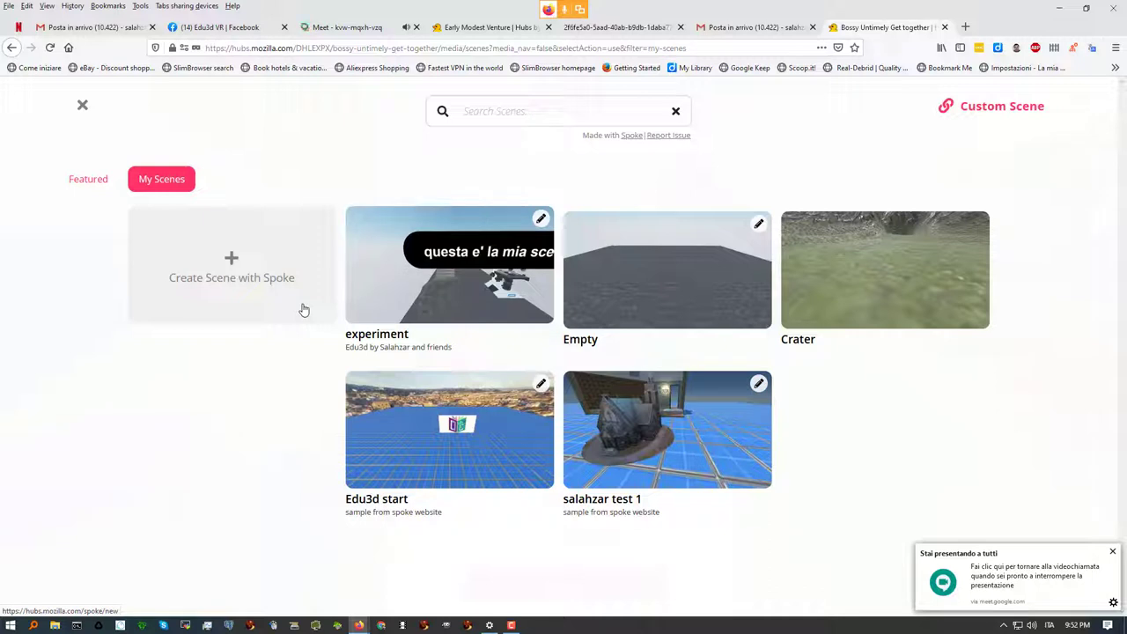
# Dismiss the Meet presenting notice and open Create Scene with Spoke in a new tab
pyautogui.click(1113, 553)
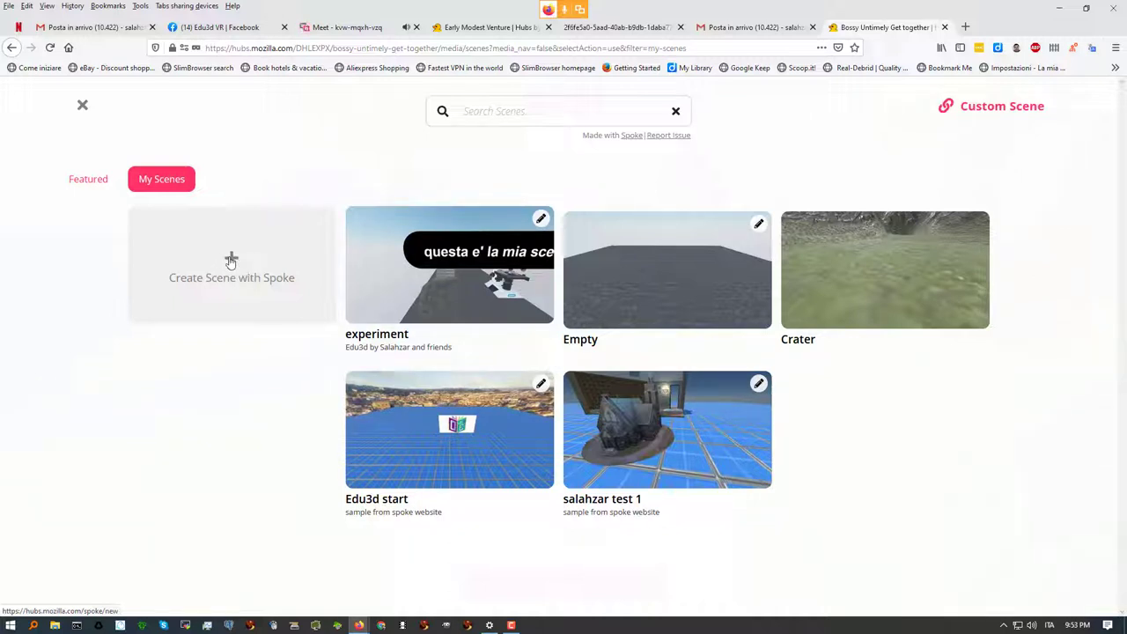
pyautogui.click(231, 260)
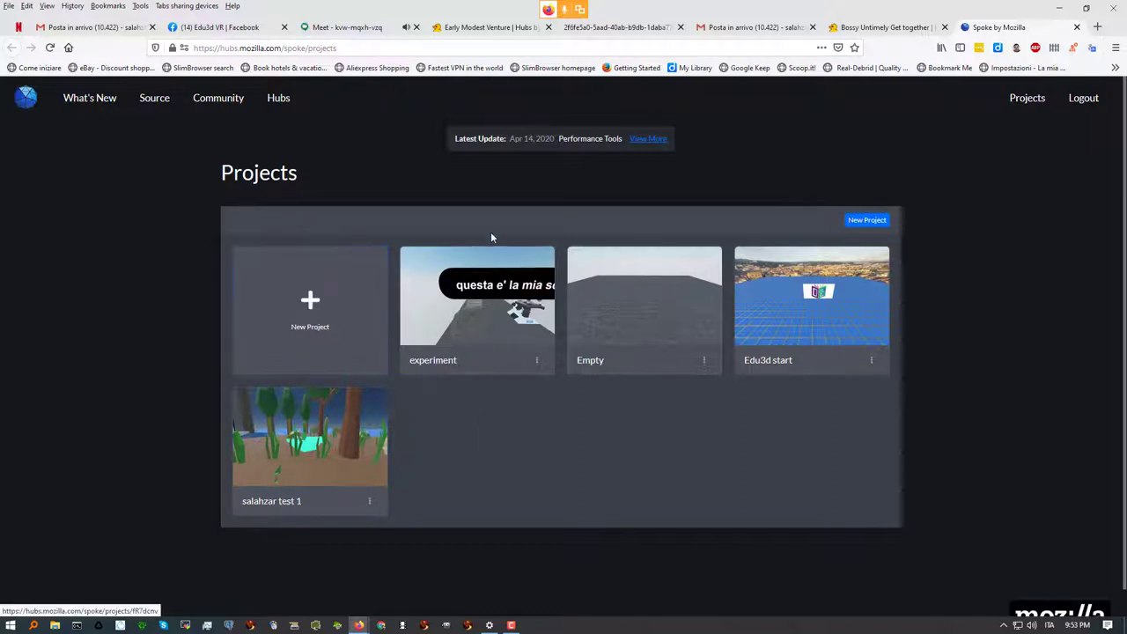
# Open Spoke's New Project page, admitting the waiting participant to the Meet call meanwhile
pyautogui.click(307, 303)
pyautogui.click(308, 301)
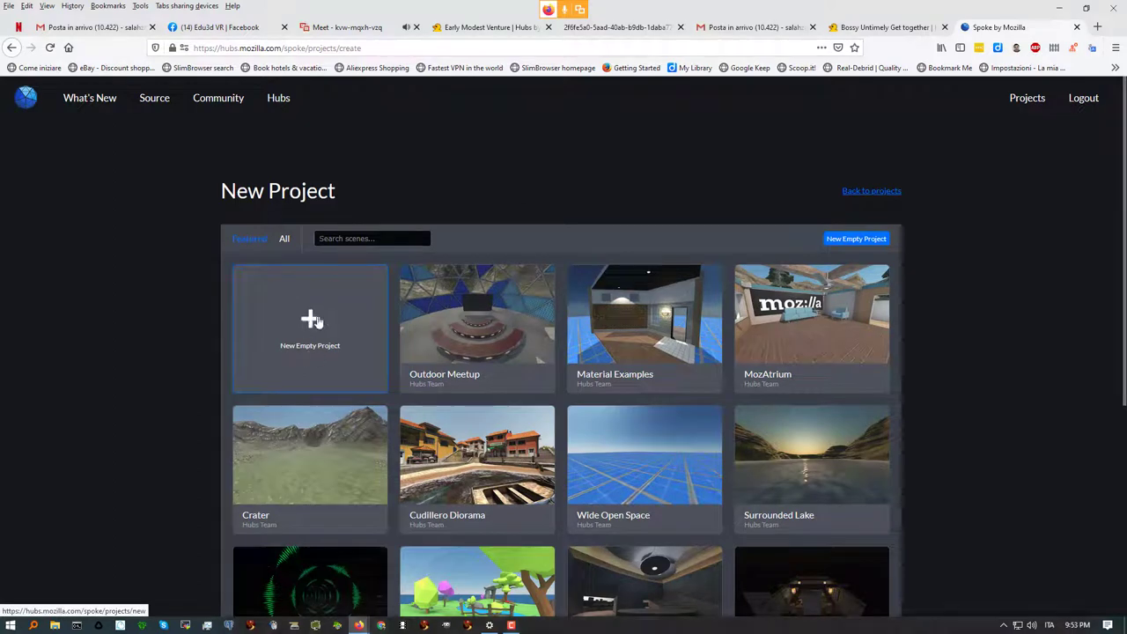
pyautogui.click(362, 31)
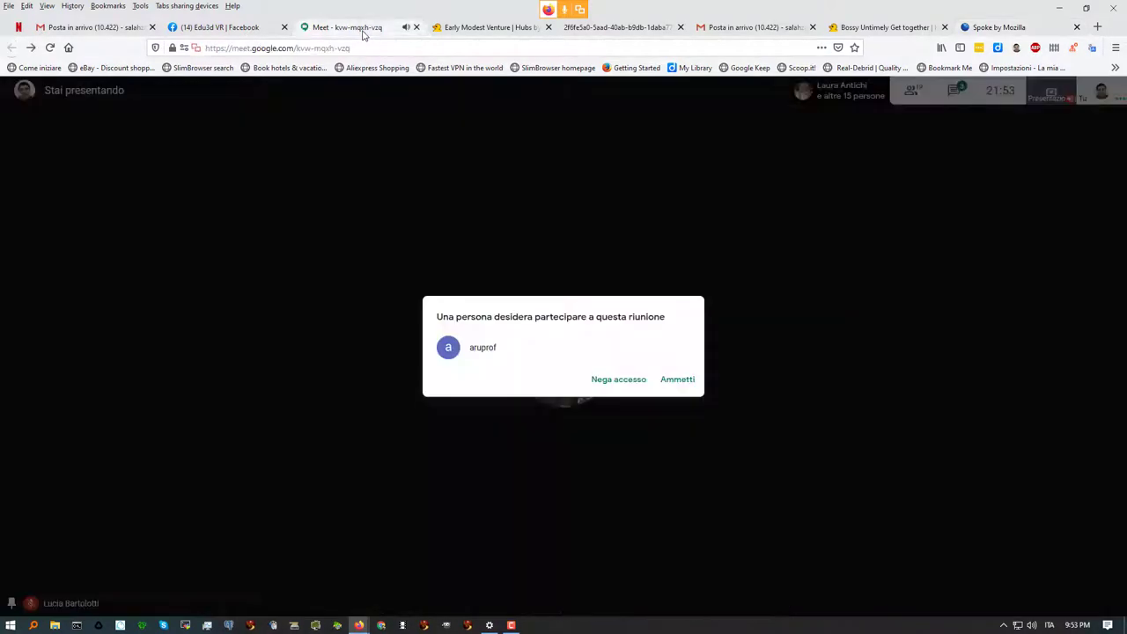
pyautogui.click(677, 380)
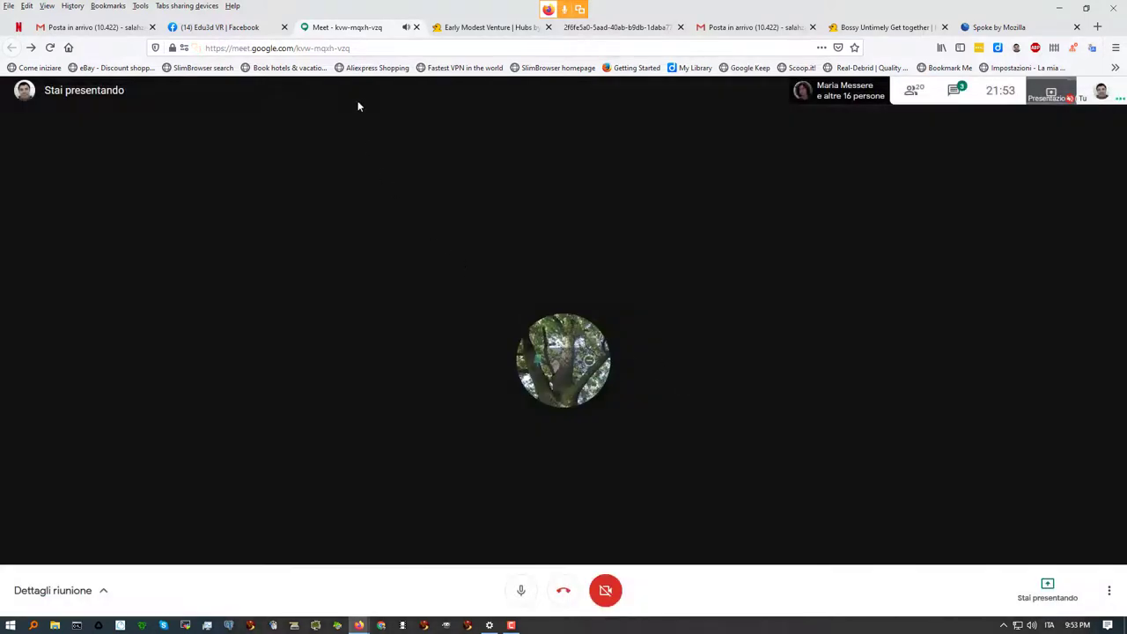
pyautogui.click(1004, 33)
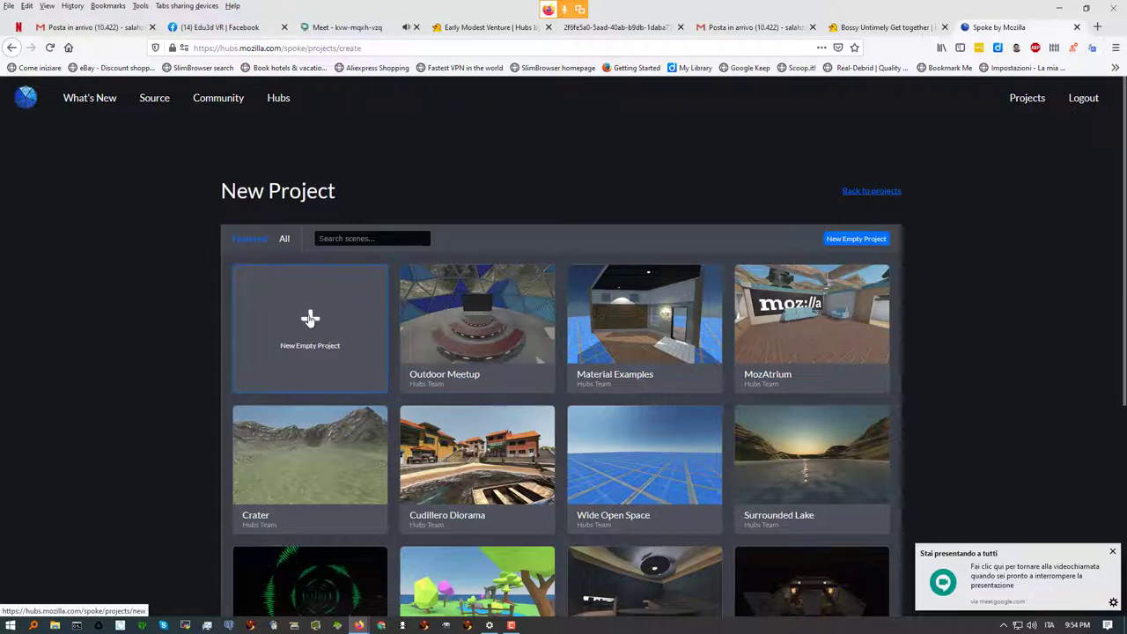
# Start a project from the Crater template, orbit over the terrain, and select the Skybox
pyautogui.click(309, 319)
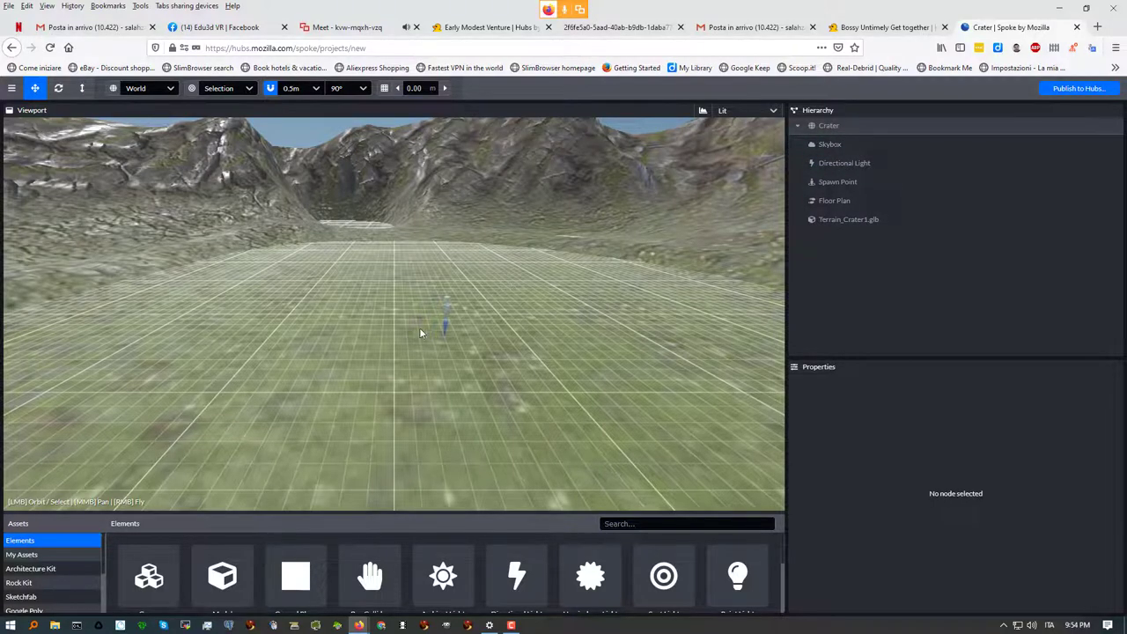
pyautogui.moveTo(383, 333); pyautogui.dragTo(888, 270)
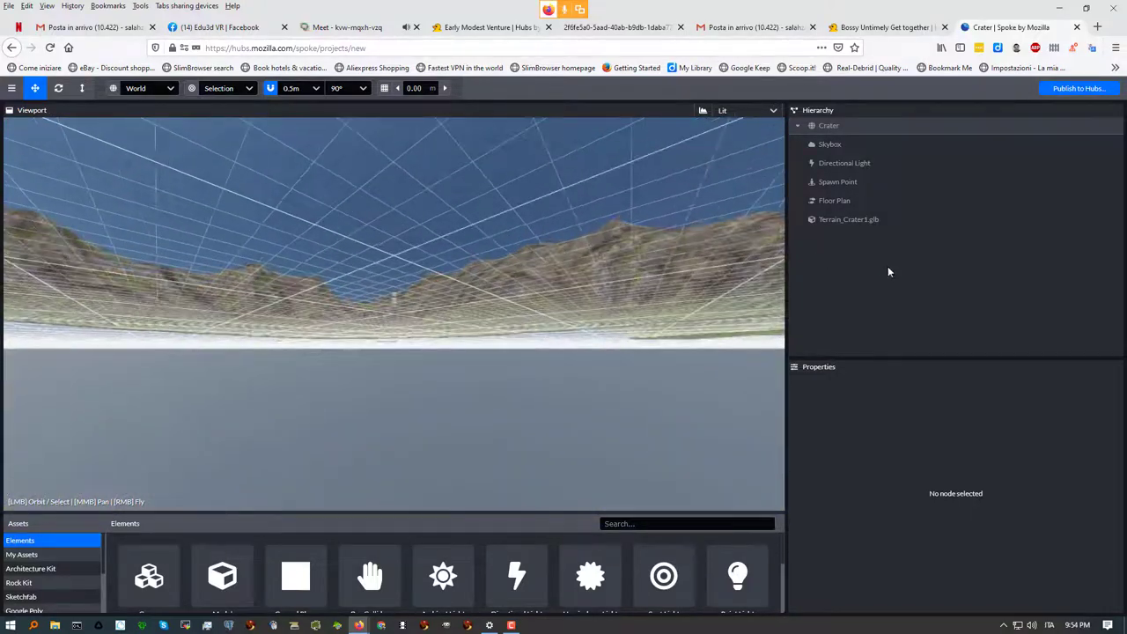
pyautogui.moveTo(546, 264); pyautogui.dragTo(379, 305)
pyautogui.click(829, 144)
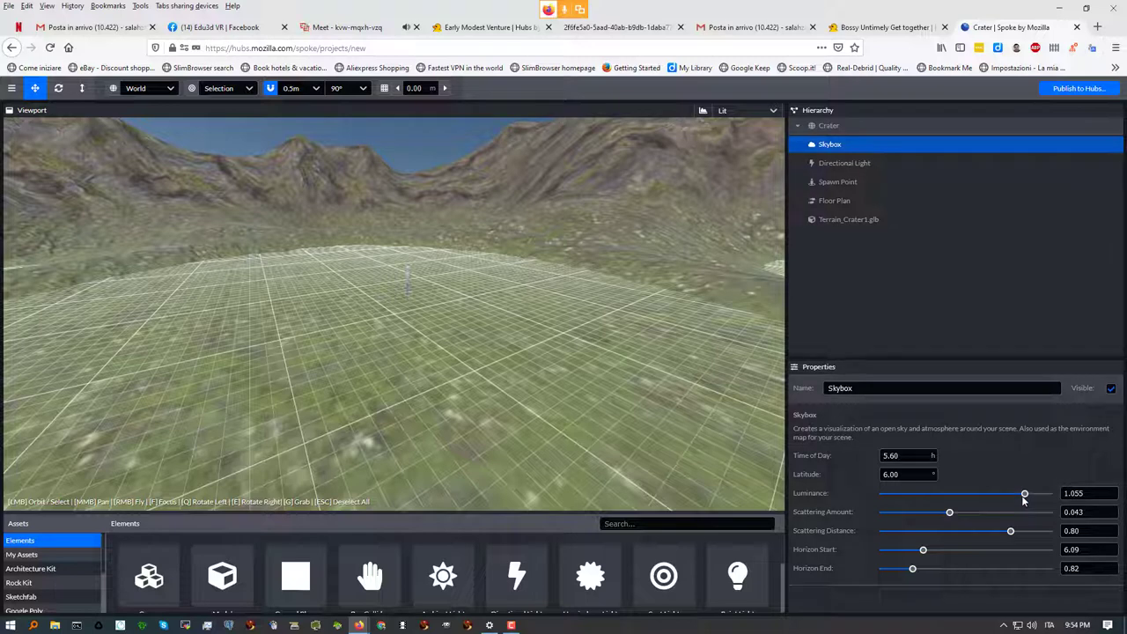
# Lower the Skybox luminance to 0.196 and raise its scattering amount to 0.071
pyautogui.click(940, 495)
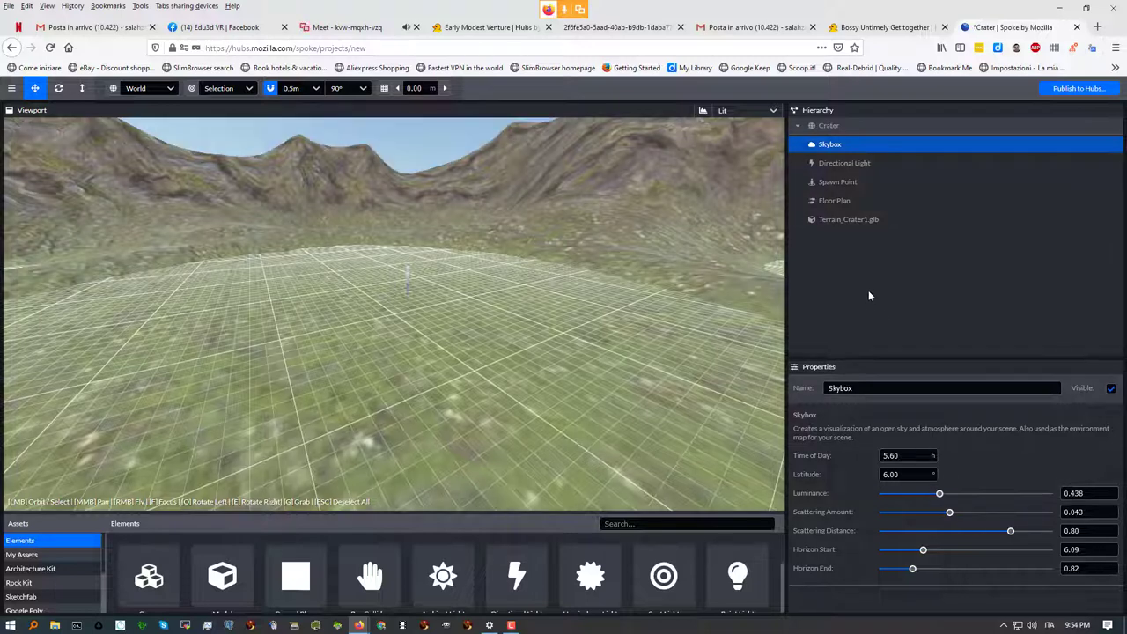
pyautogui.click(905, 495)
pyautogui.moveTo(627, 360); pyautogui.dragTo(599, 337, button='right')
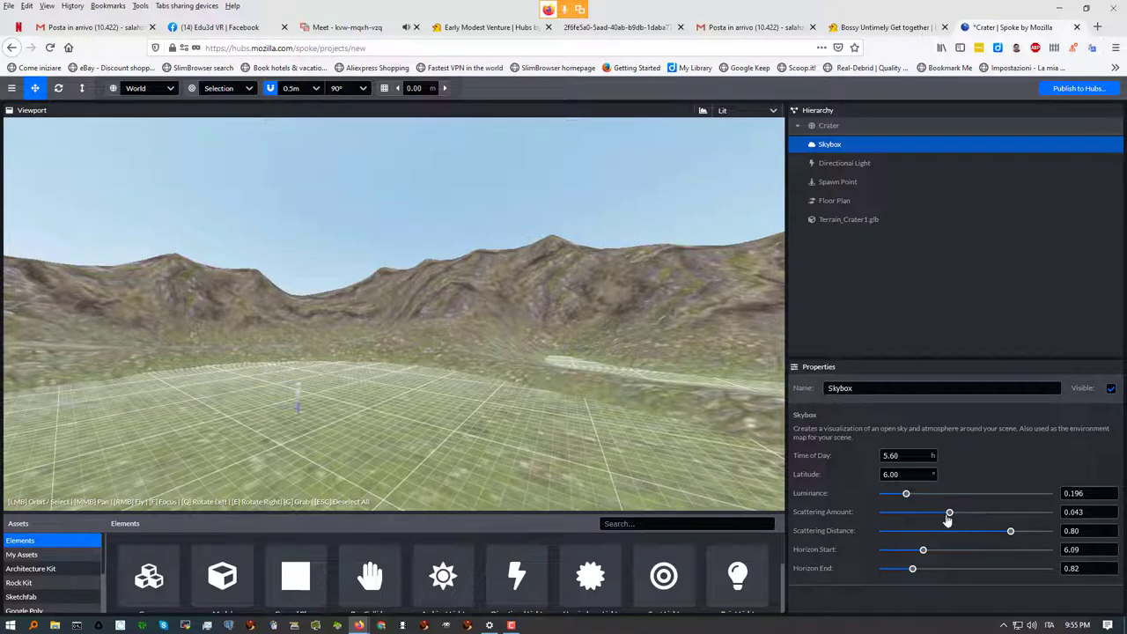
pyautogui.moveTo(950, 512); pyautogui.dragTo(997, 516)
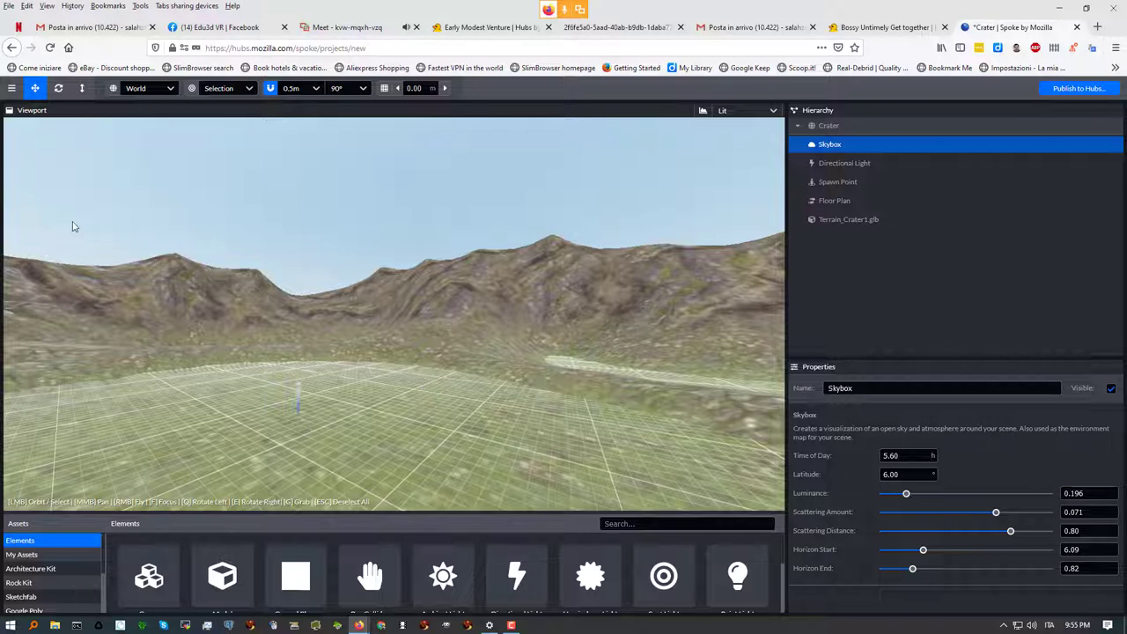
# Orbit and fly the camera around the crater with WASD toward the spawn marker
pyautogui.moveTo(334, 390)
pyautogui.mouseDown()
pyautogui.moveTo(390, 364)
pyautogui.moveTo(426, 380)
pyautogui.moveTo(333, 339)
pyautogui.mouseUp()
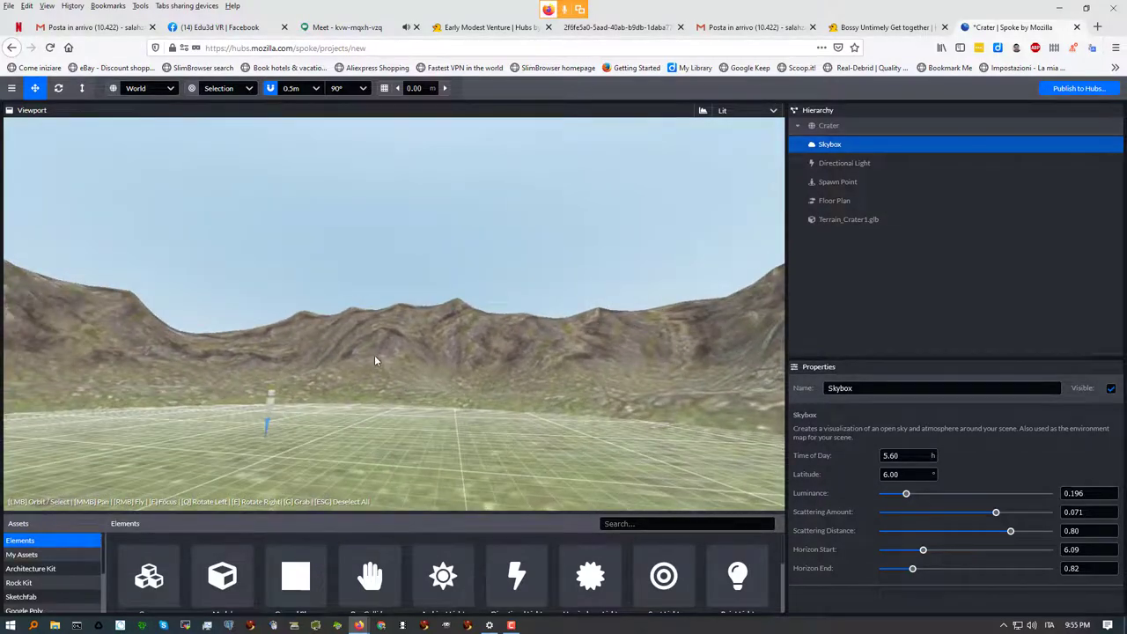
pyautogui.moveTo(373, 382)
pyautogui.mouseDown()
pyautogui.moveTo(610, 406)
pyautogui.moveTo(549, 369)
pyautogui.moveTo(291, 388)
pyautogui.moveTo(333, 398)
pyautogui.moveTo(317, 404)
pyautogui.moveTo(329, 397)
pyautogui.moveTo(314, 379)
pyautogui.moveTo(267, 361)
pyautogui.mouseUp()
pyautogui.scroll(-5, 266, 362)
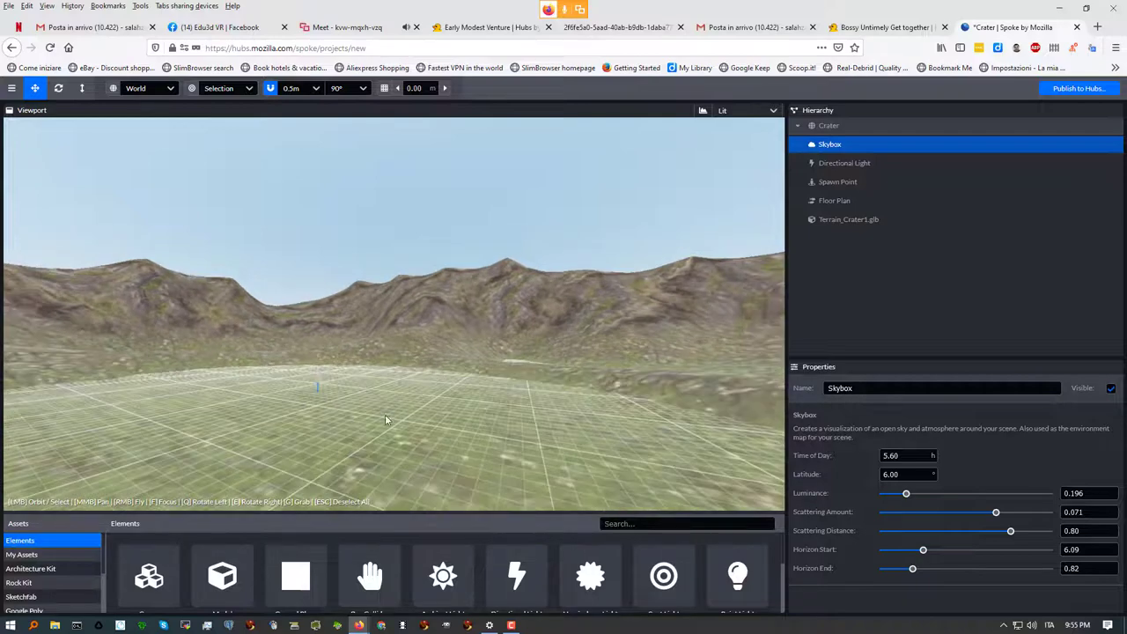
pyautogui.moveTo(357, 403)
pyautogui.mouseDown(button='right')
pyautogui.moveTo(390, 421)
pyautogui.moveTo(339, 405)
pyautogui.moveTo(370, 364)
pyautogui.mouseUp(button='right')
pyautogui.press('w')
pyautogui.press('a')
pyautogui.press('d')
pyautogui.press('d')
pyautogui.press('w')
pyautogui.press('w')
pyautogui.press('w')
pyautogui.press('s')
pyautogui.press('s')
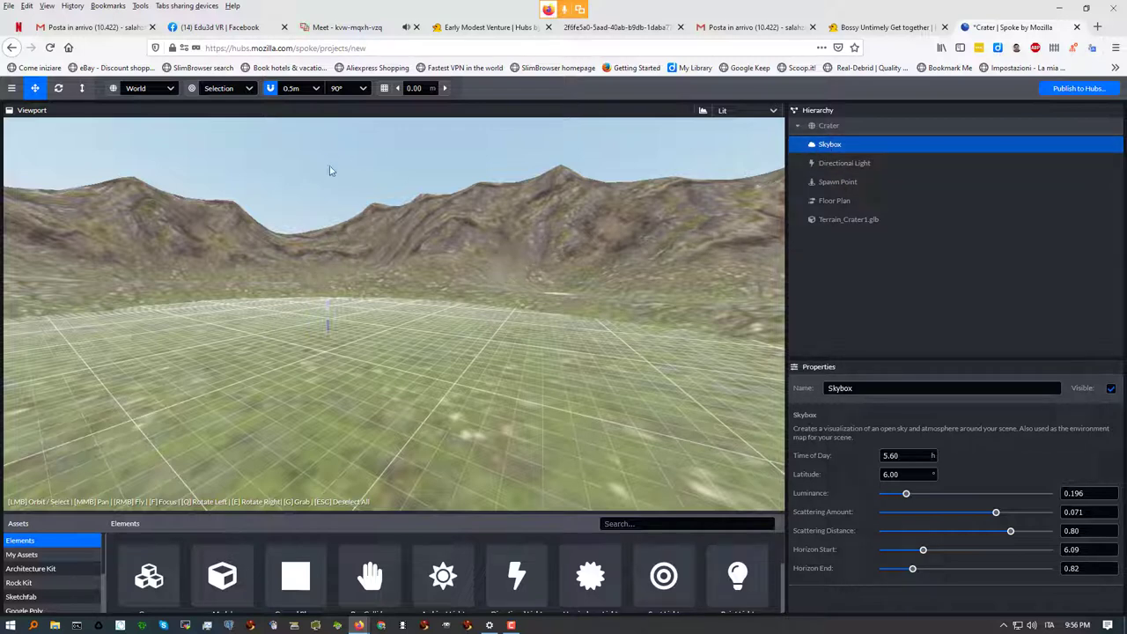
# Rotate the Directional Light 10° about X to 68.767° using 5° rotation snapping
pyautogui.click(823, 165)
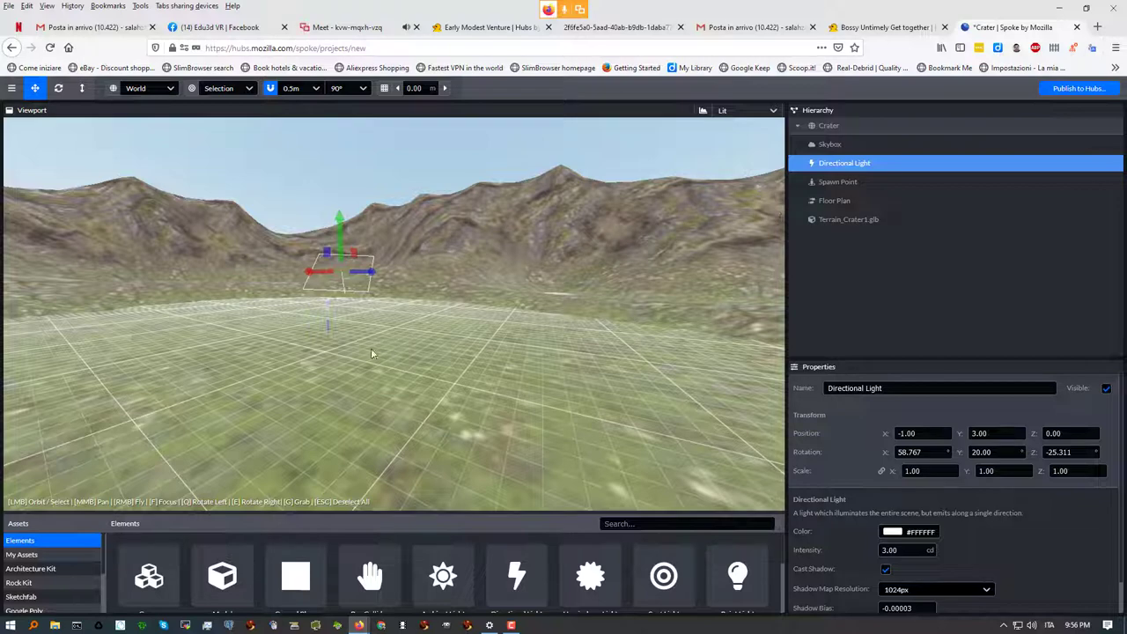
pyautogui.moveTo(400, 355); pyautogui.dragTo(303, 356)
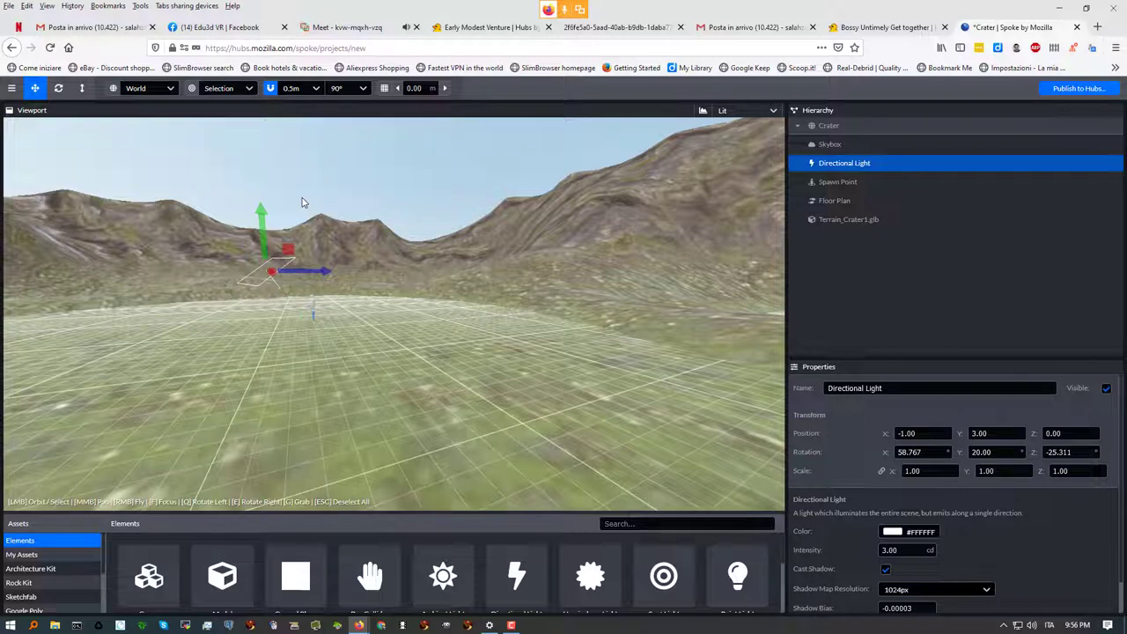
pyautogui.click(60, 91)
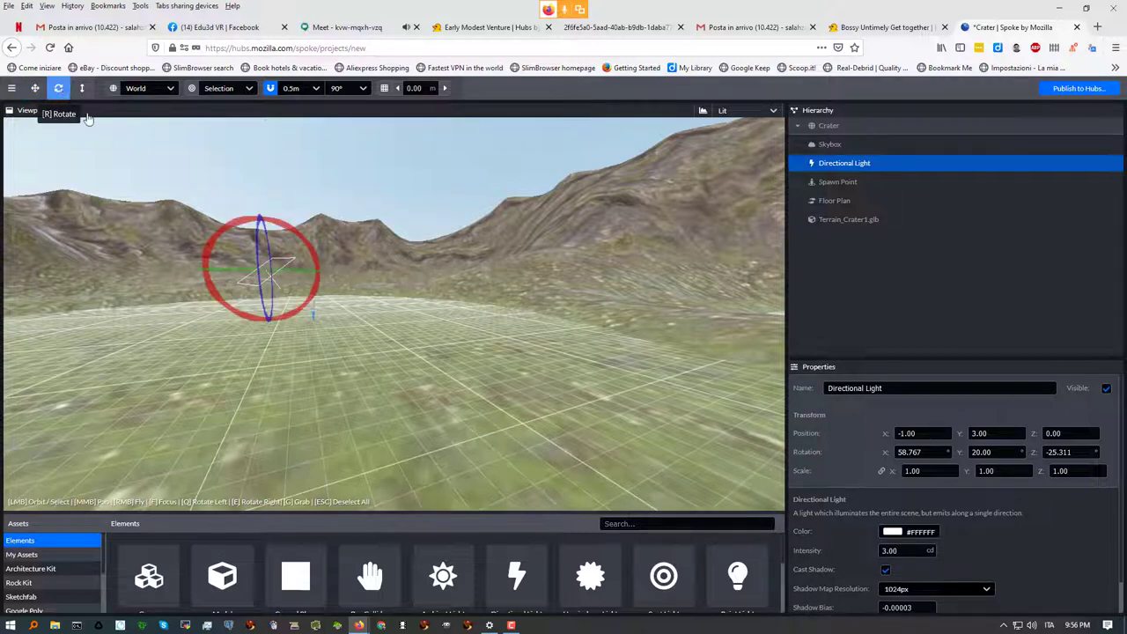
pyautogui.moveTo(382, 328); pyautogui.dragTo(299, 268)
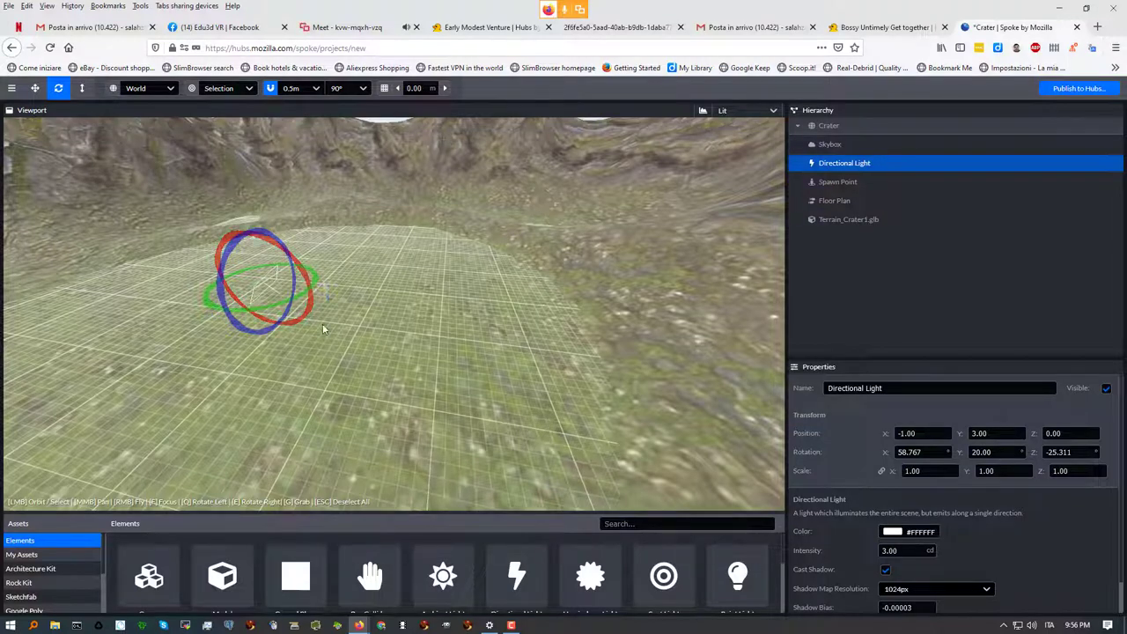
pyautogui.moveTo(294, 348); pyautogui.dragTo(293, 234)
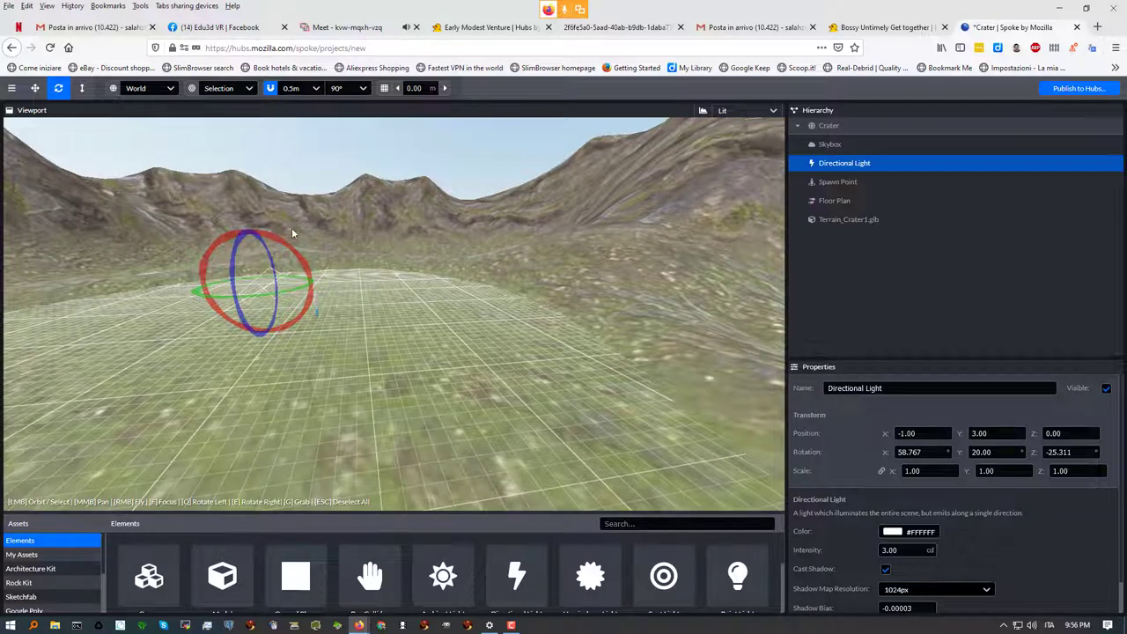
pyautogui.click(363, 89)
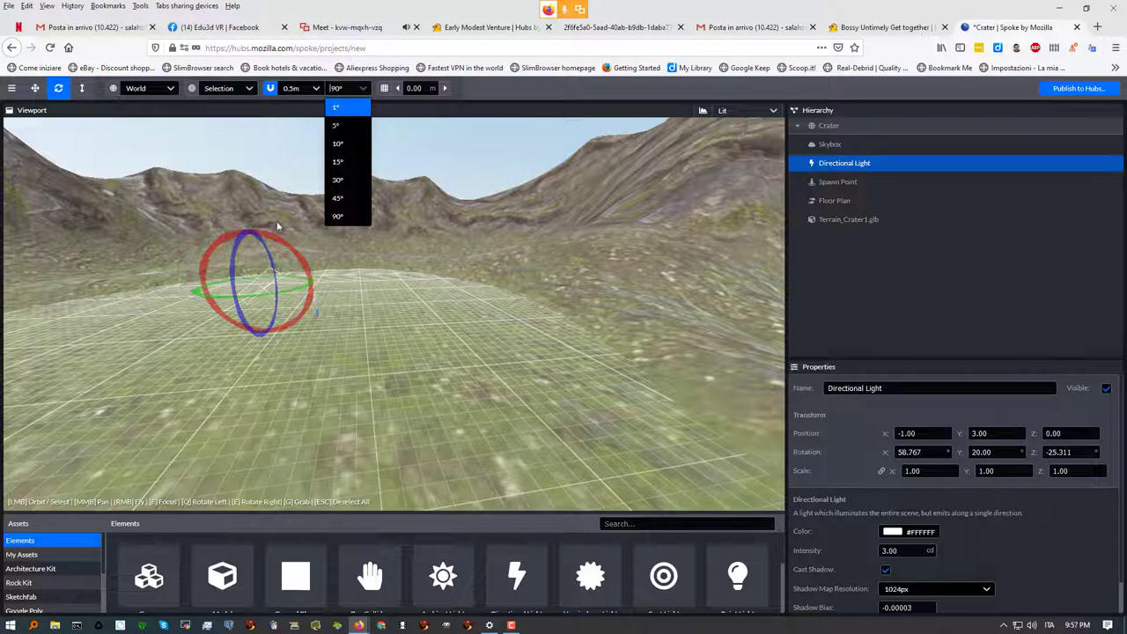
pyautogui.click(345, 126)
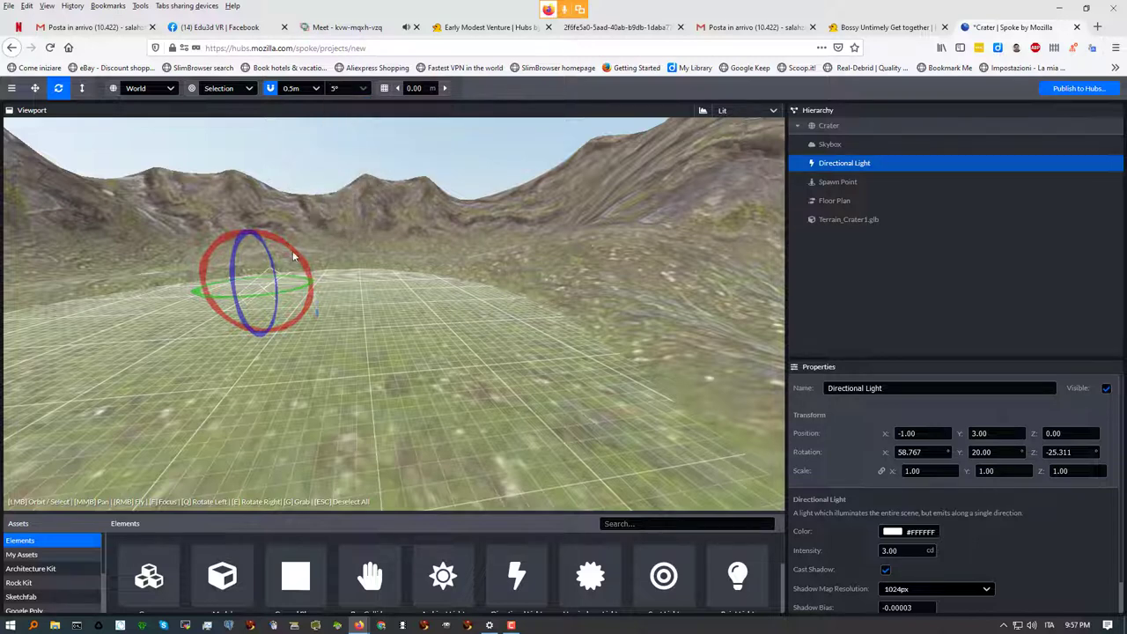
pyautogui.moveTo(288, 249); pyautogui.dragTo(345, 224)
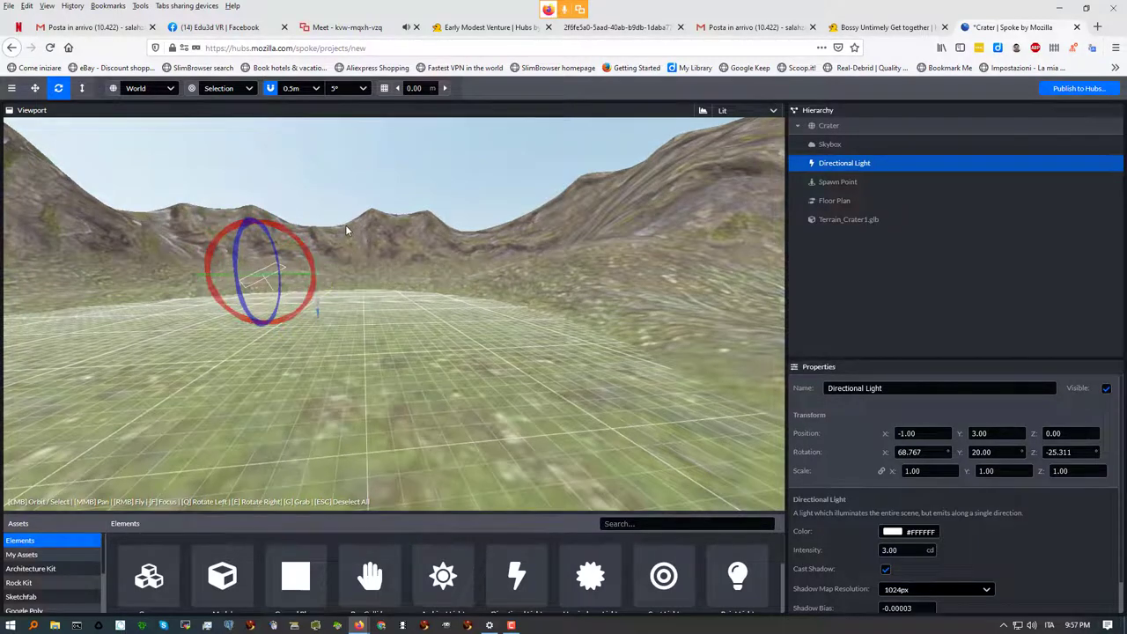
pyautogui.click(346, 28)
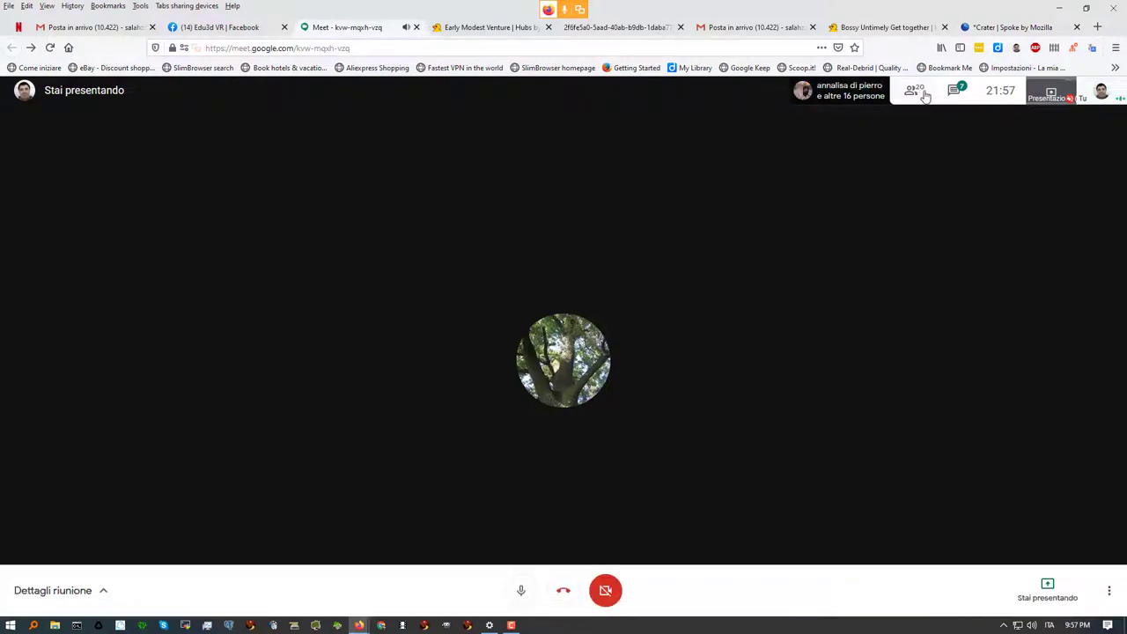
pyautogui.click(952, 92)
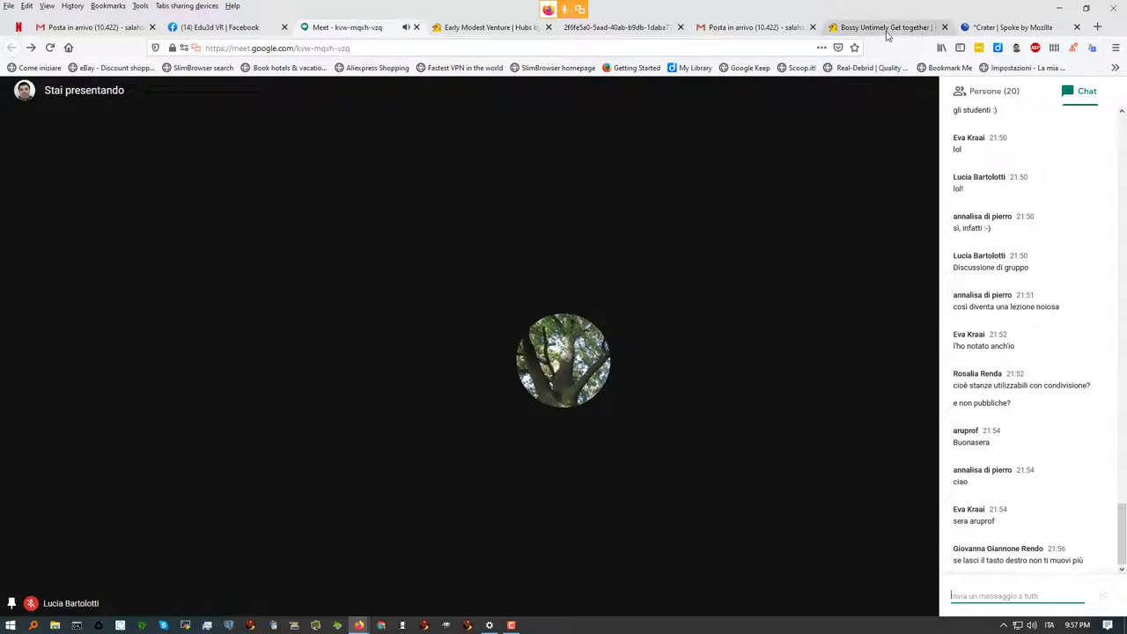
pyautogui.click(992, 27)
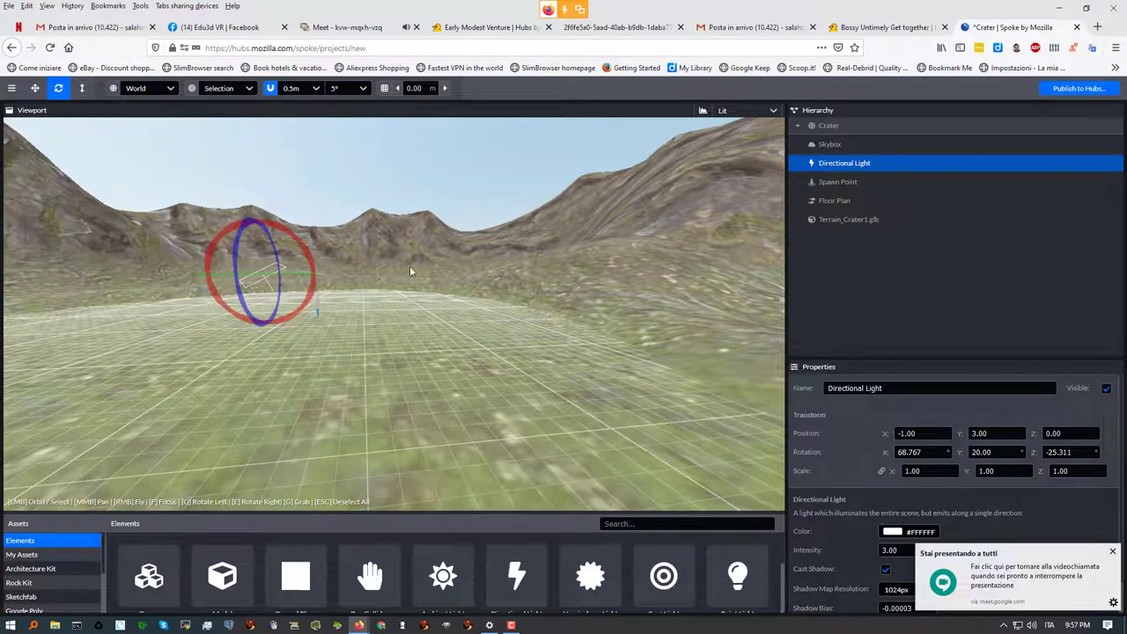
pyautogui.click(370, 32)
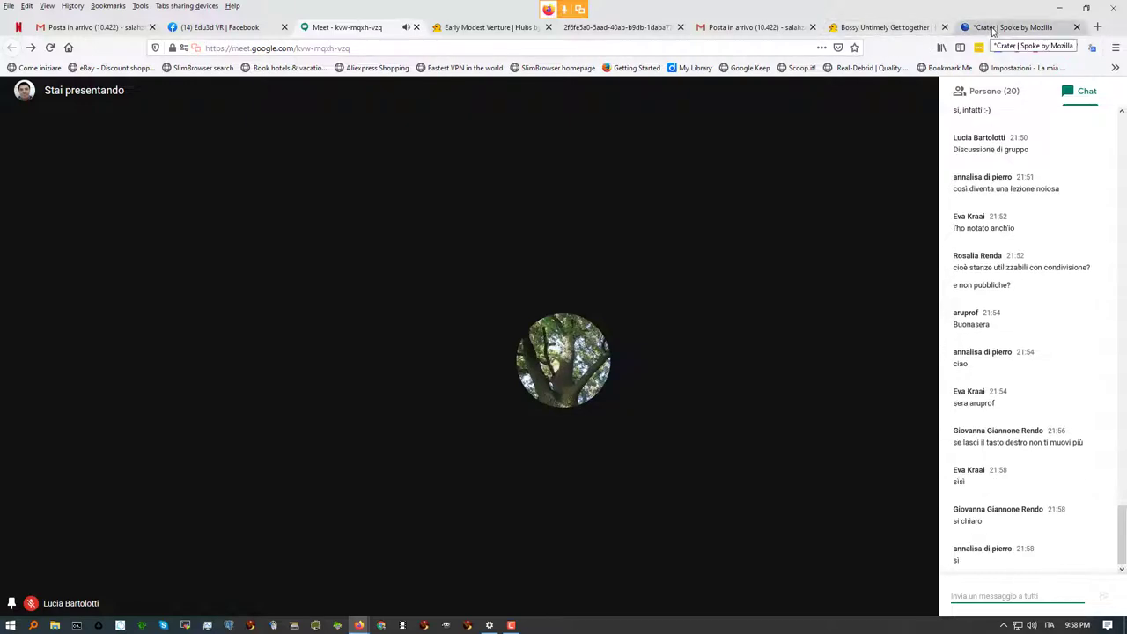
pyautogui.click(992, 29)
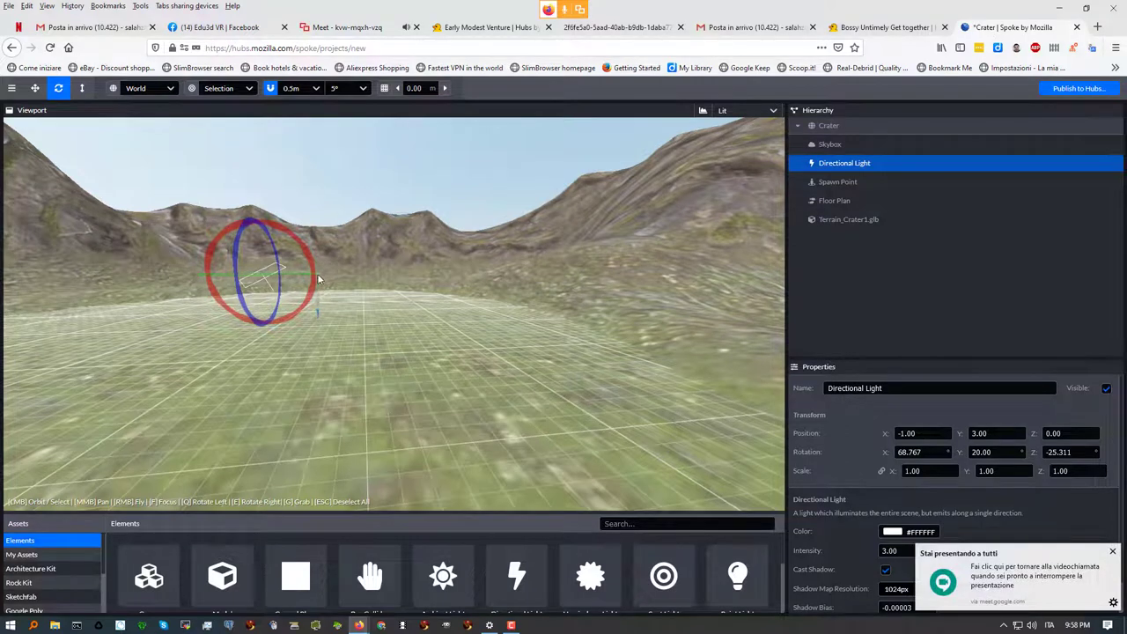
# Search 'spawn' in the Elements panel and drop a second Spawn Point at -9, 0, 10
pyautogui.click(838, 183)
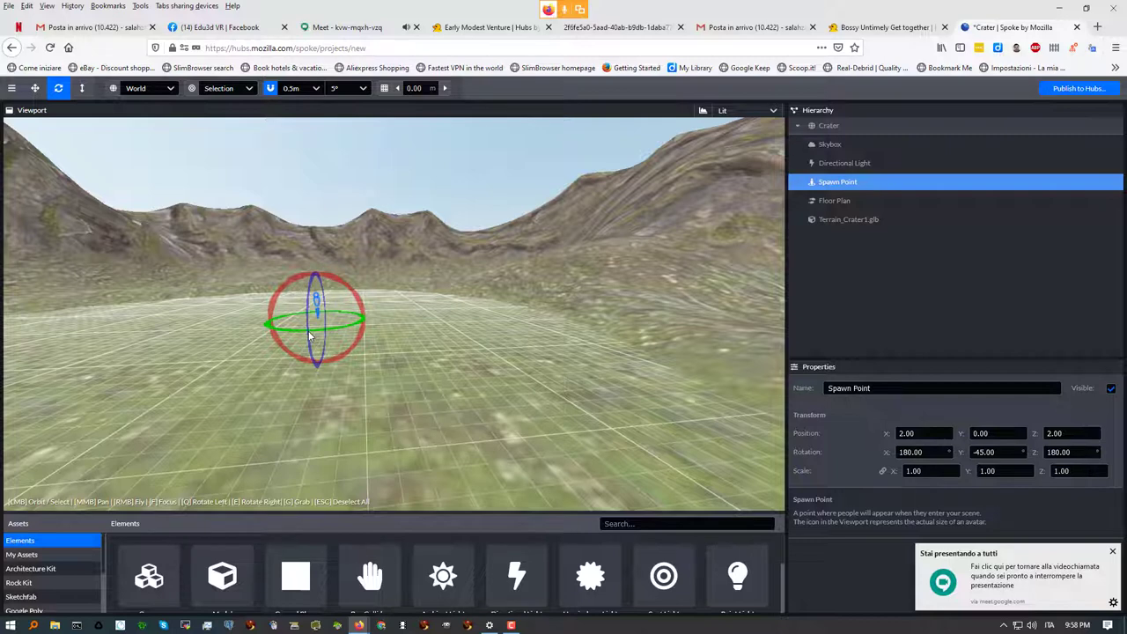
pyautogui.click(631, 523)
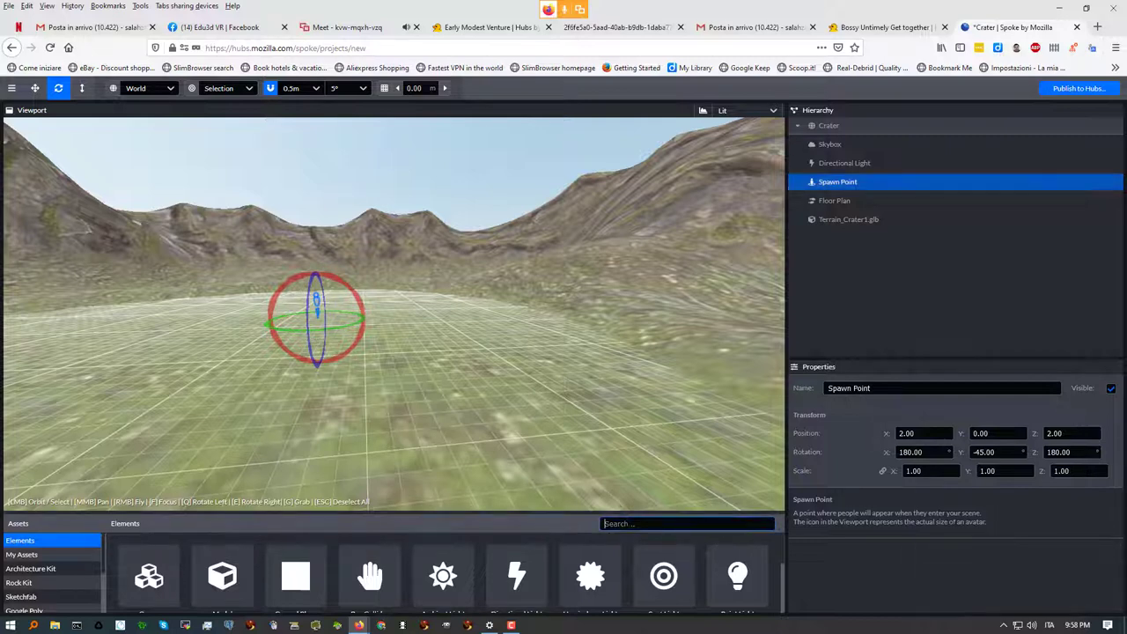
pyautogui.write('sp')
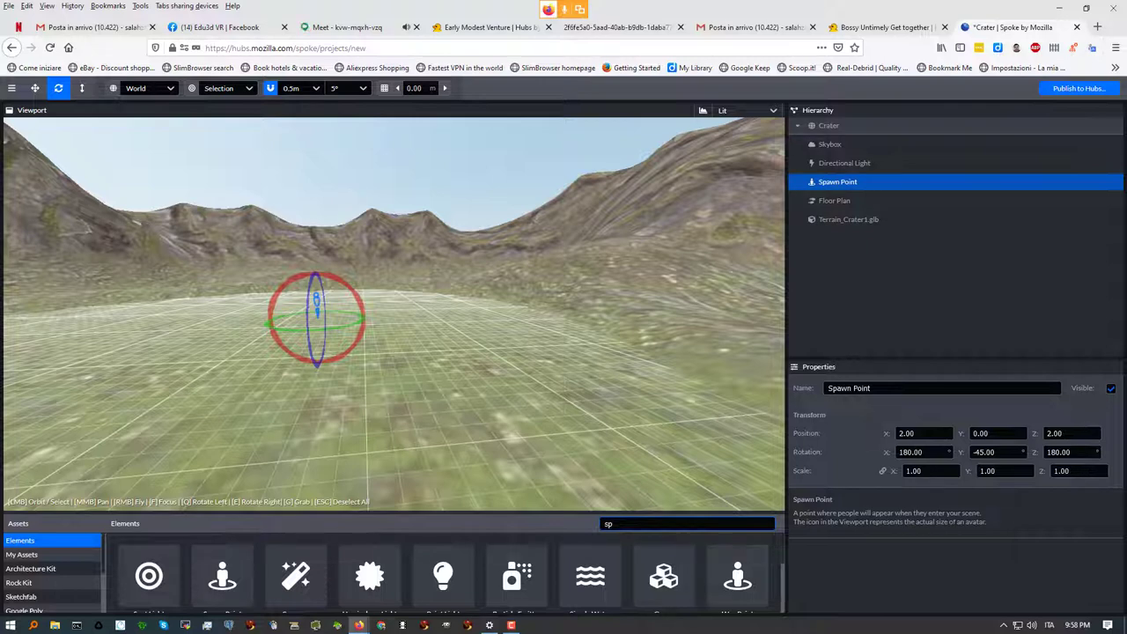
pyautogui.write('awn')
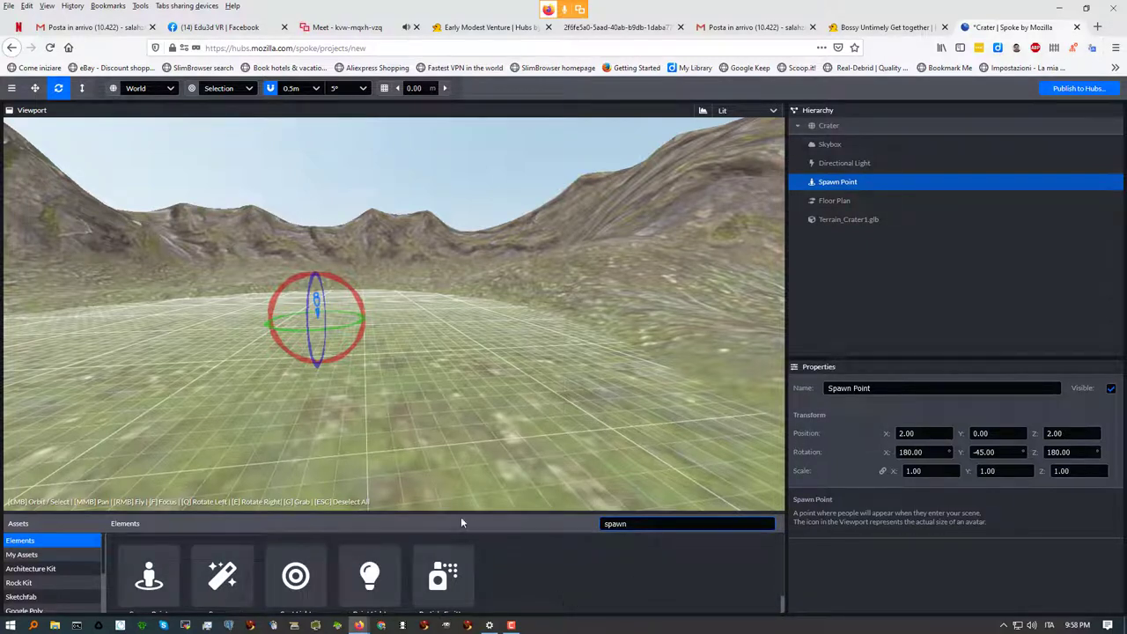
pyautogui.click(448, 491)
pyautogui.moveTo(448, 490); pyautogui.dragTo(446, 435)
pyautogui.moveTo(141, 526); pyautogui.dragTo(545, 369)
pyautogui.moveTo(375, 384); pyautogui.dragTo(473, 339)
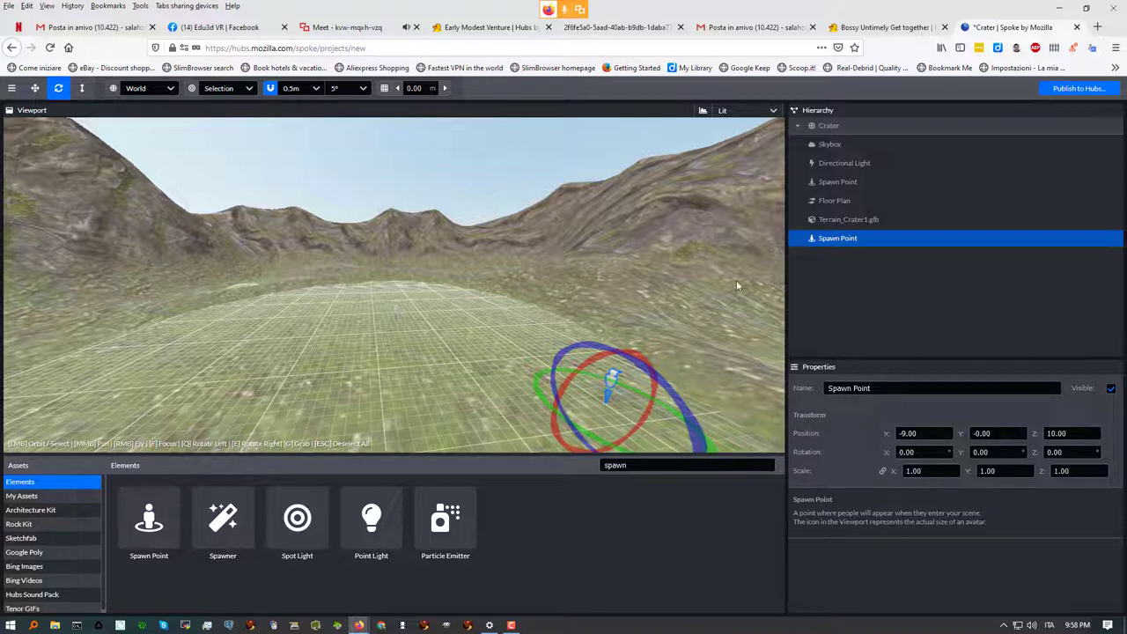
# Rename the new Spawn Point in the Hierarchy to 'punto di nascita'
pyautogui.click(833, 182)
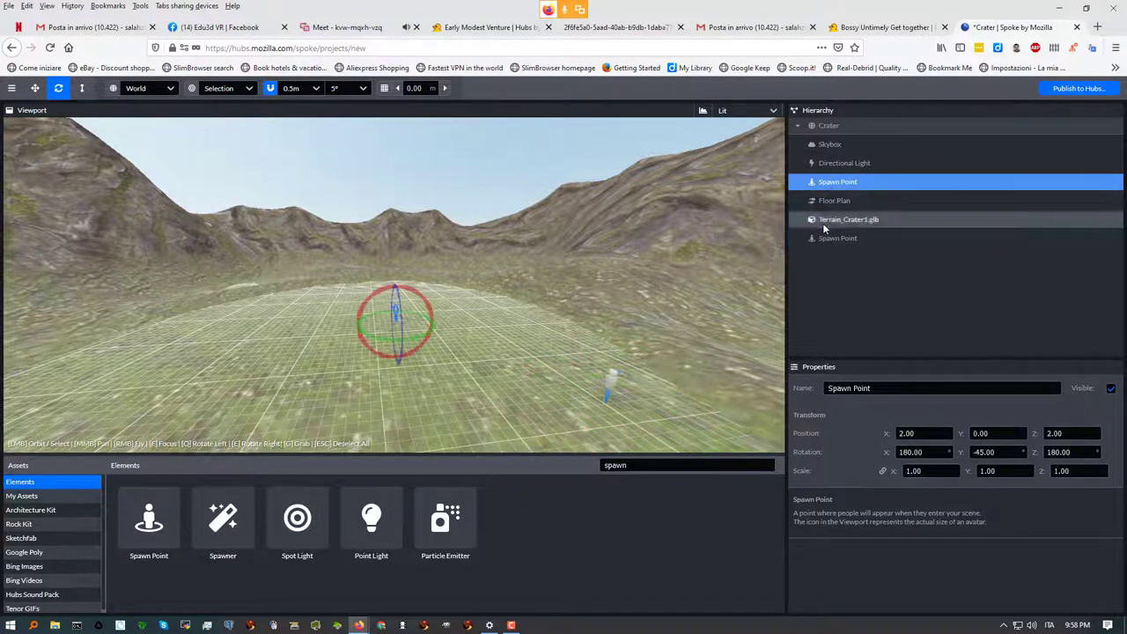
pyautogui.click(847, 238)
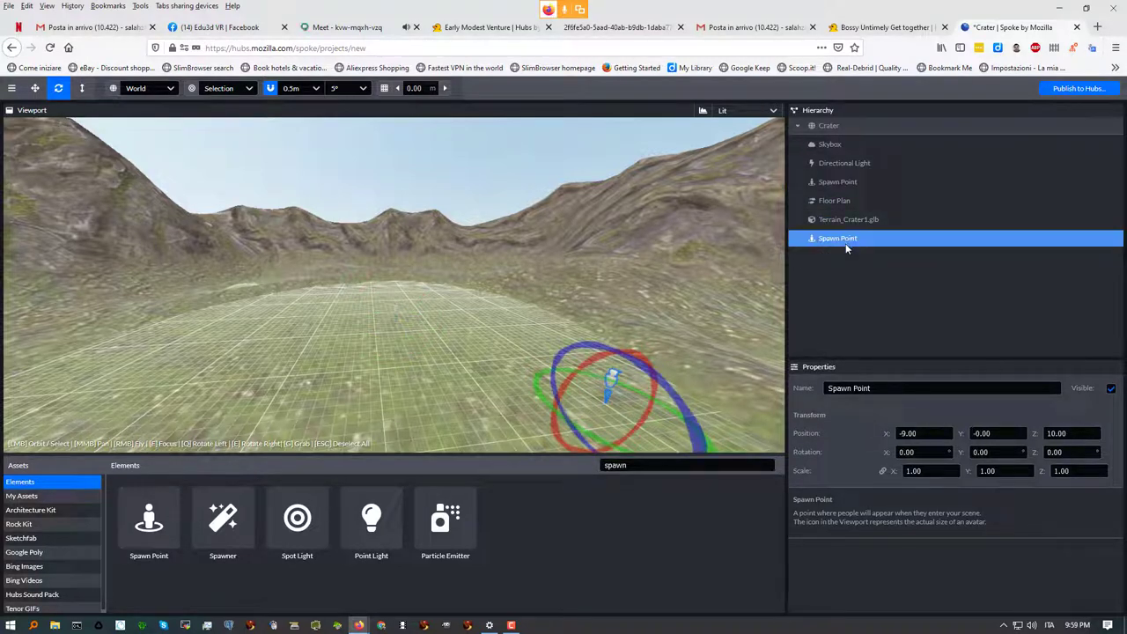
pyautogui.rightClick(847, 239)
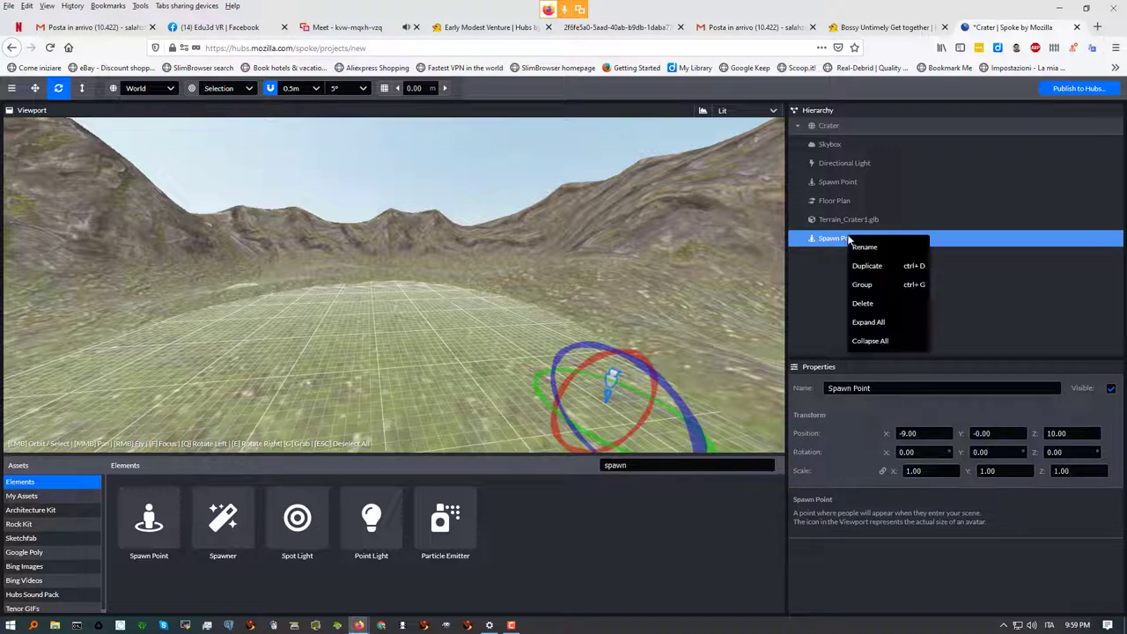
pyautogui.click(863, 247)
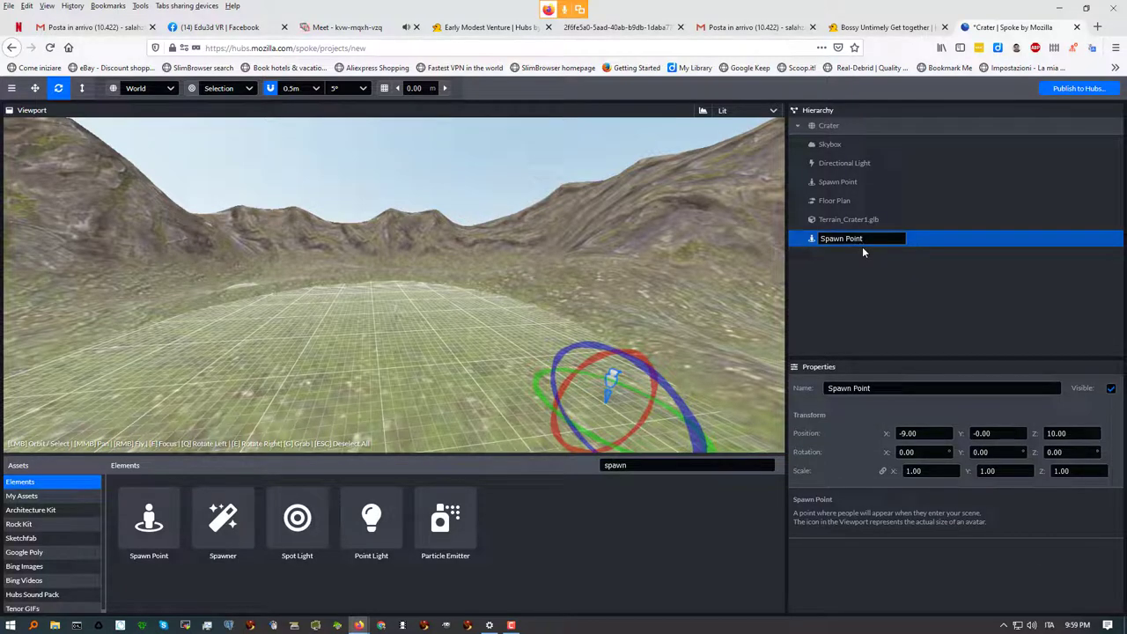
pyautogui.write('punt')
pyautogui.hotkey('ctrl', 'a')
pyautogui.press('BackSpace')
pyautogui.write('punto di nascita')
pyautogui.press('Return')
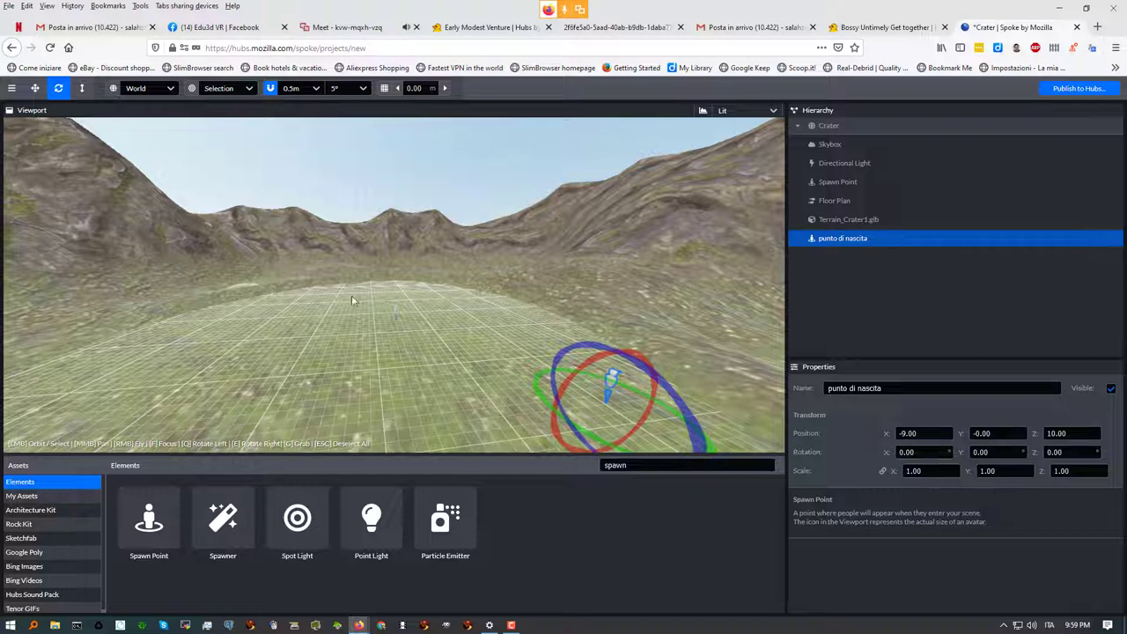
pyautogui.click(370, 27)
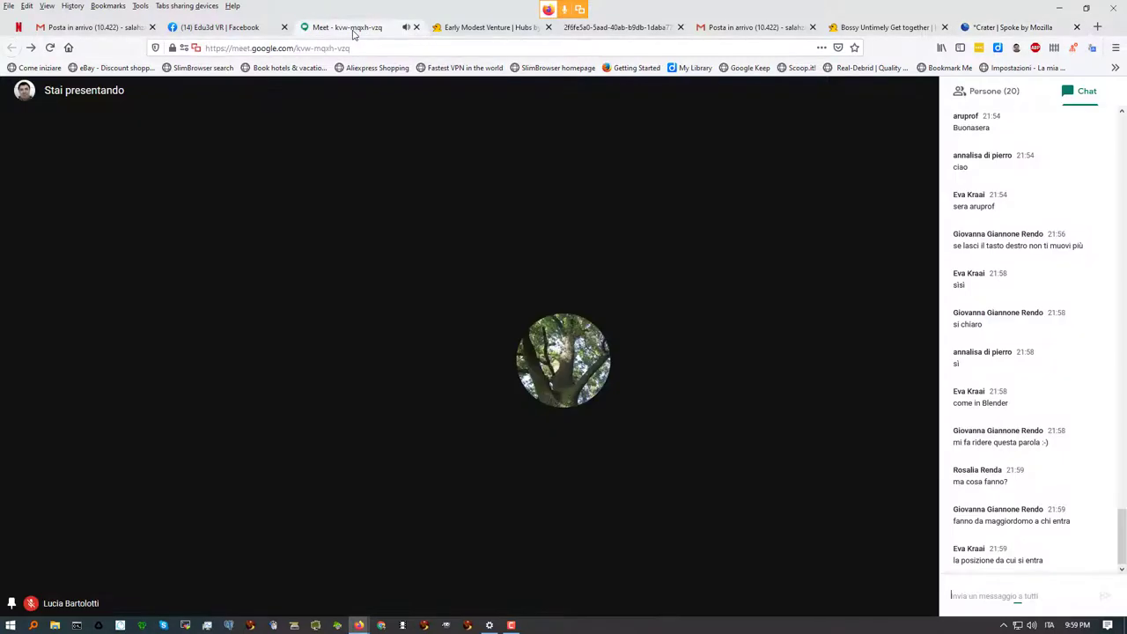
# Glance at the Meet chat, then return to the Crater scene in Spoke
pyautogui.click(980, 590)
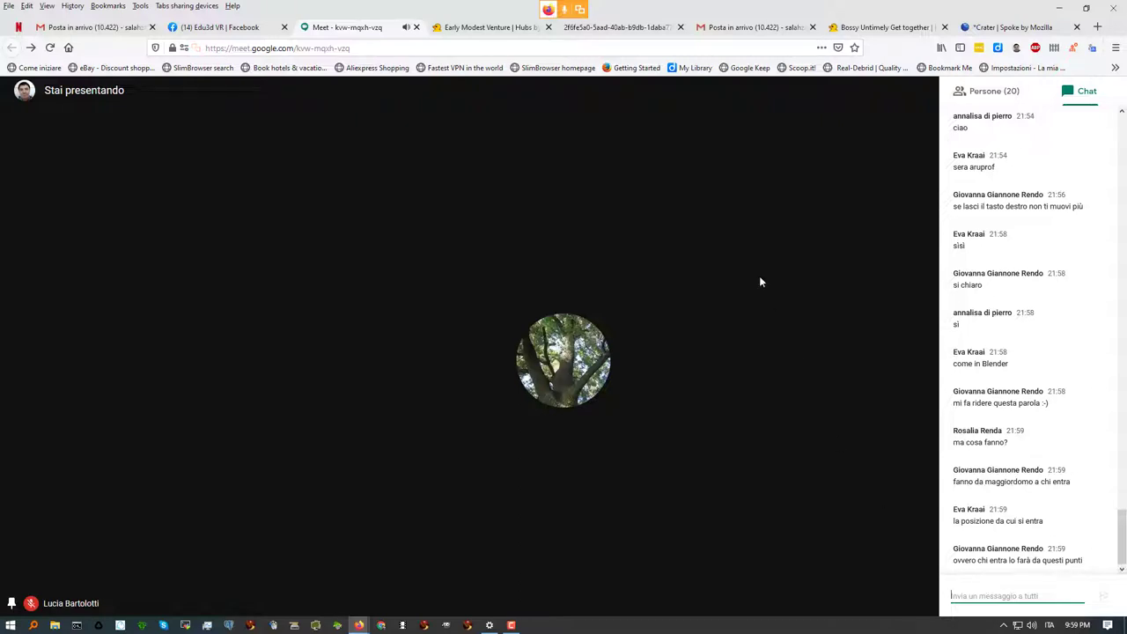
pyautogui.click(1013, 27)
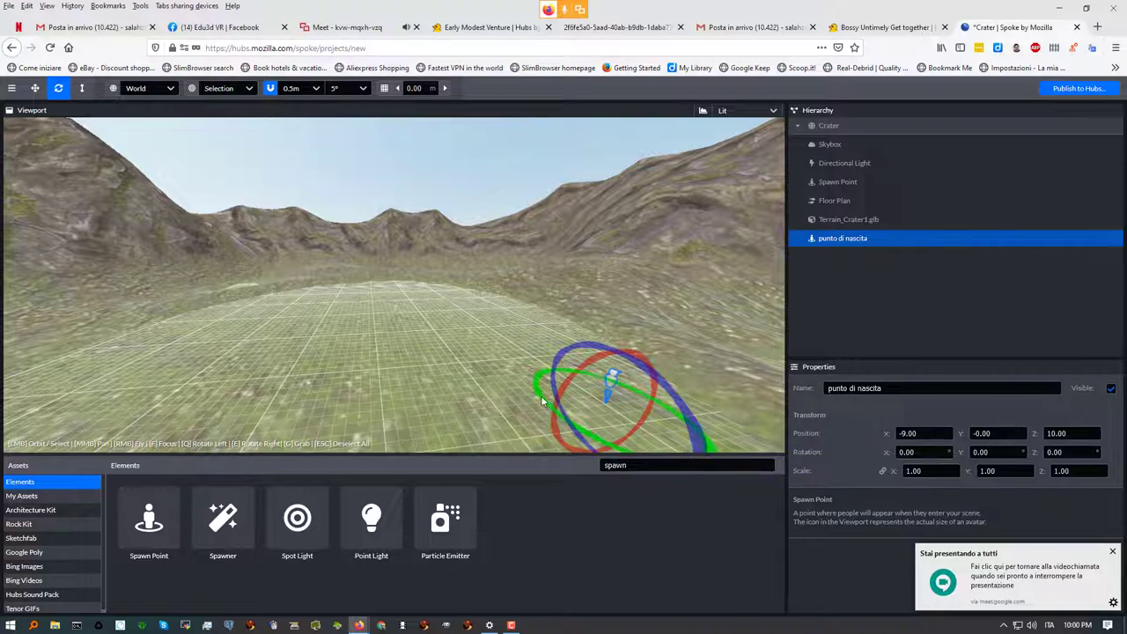
# Rotate the 'punto di nascita' spawn point to -180, 25, -180
pyautogui.scroll(3, 637, 406)
pyautogui.scroll(-2, 637, 406)
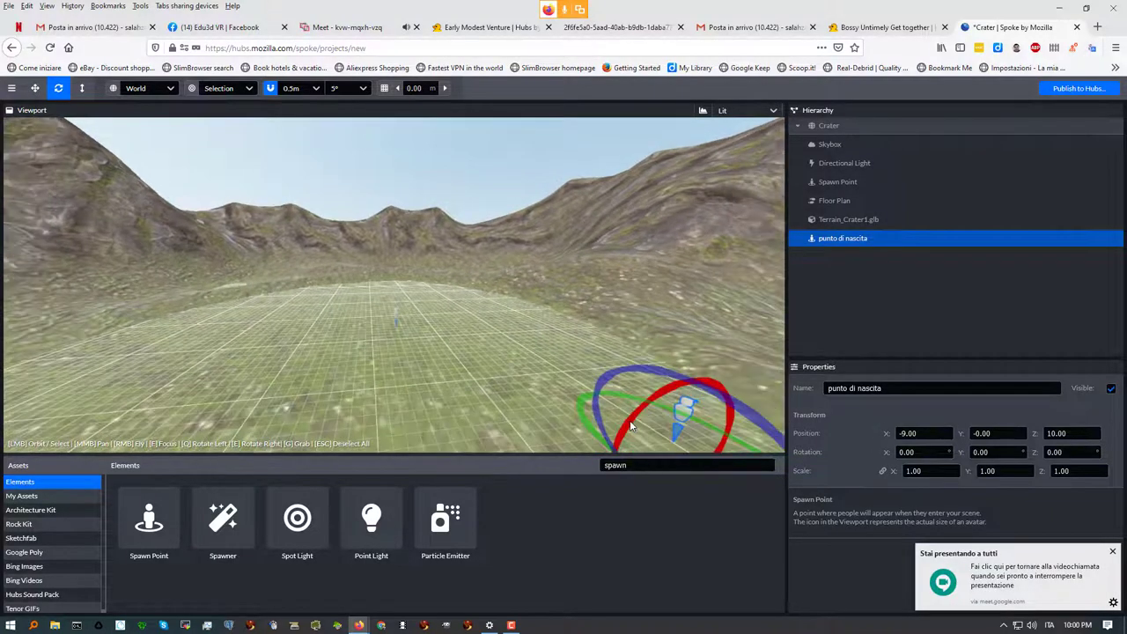
pyautogui.scroll(-2, 588, 365)
pyautogui.moveTo(588, 365); pyautogui.dragTo(408, 302, button='middle')
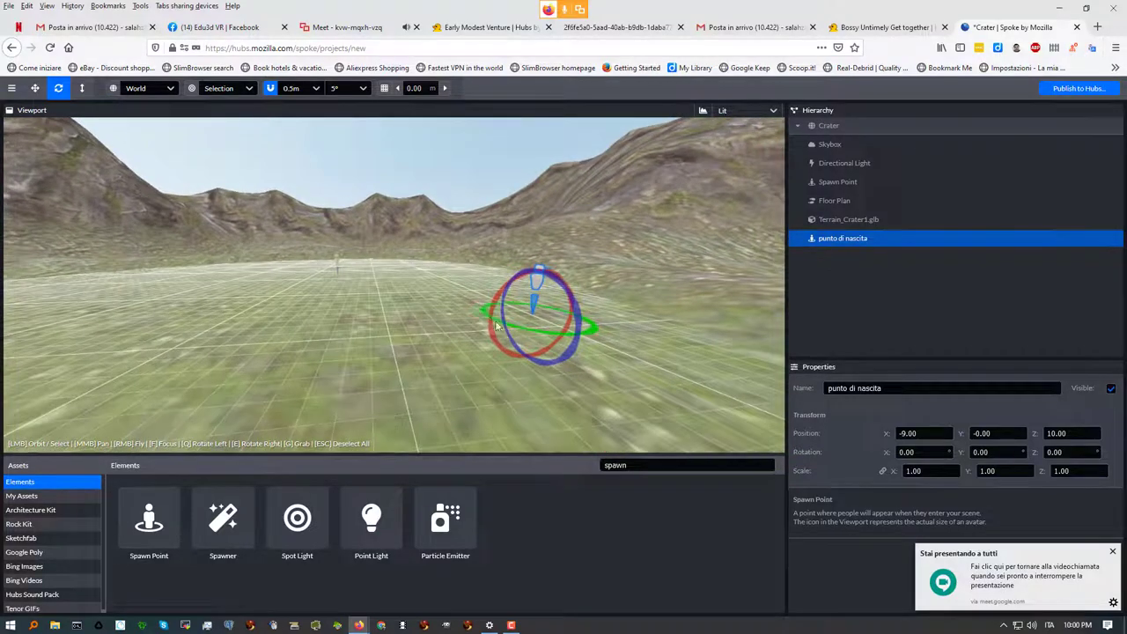
pyautogui.moveTo(542, 310); pyautogui.dragTo(504, 354, button='middle')
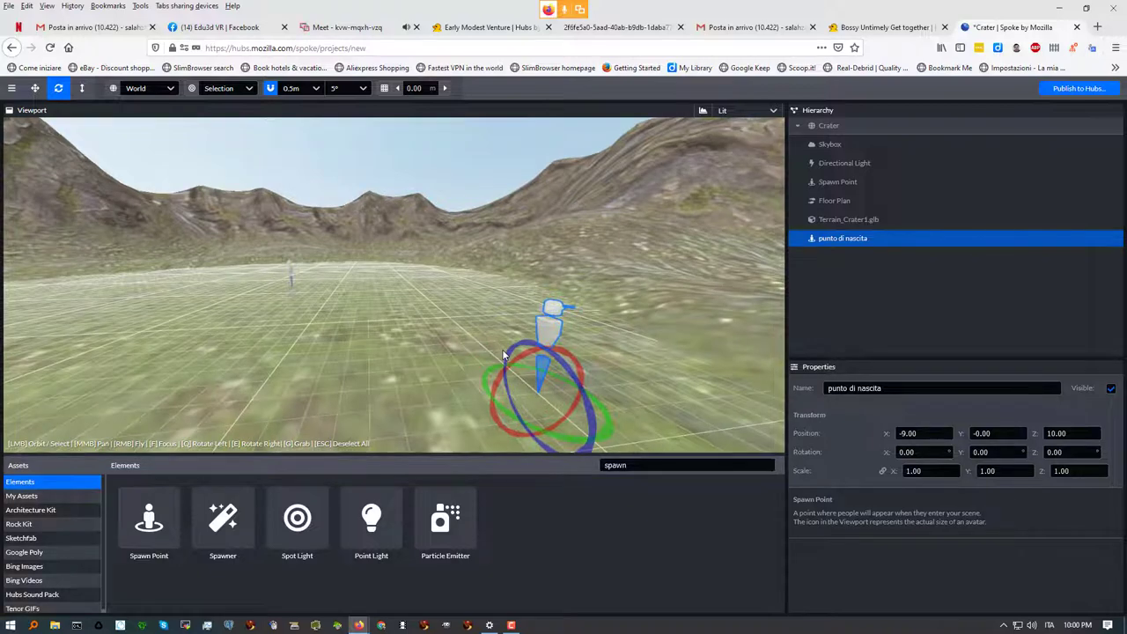
pyautogui.scroll(-3, 501, 349)
pyautogui.scroll(2, 502, 353)
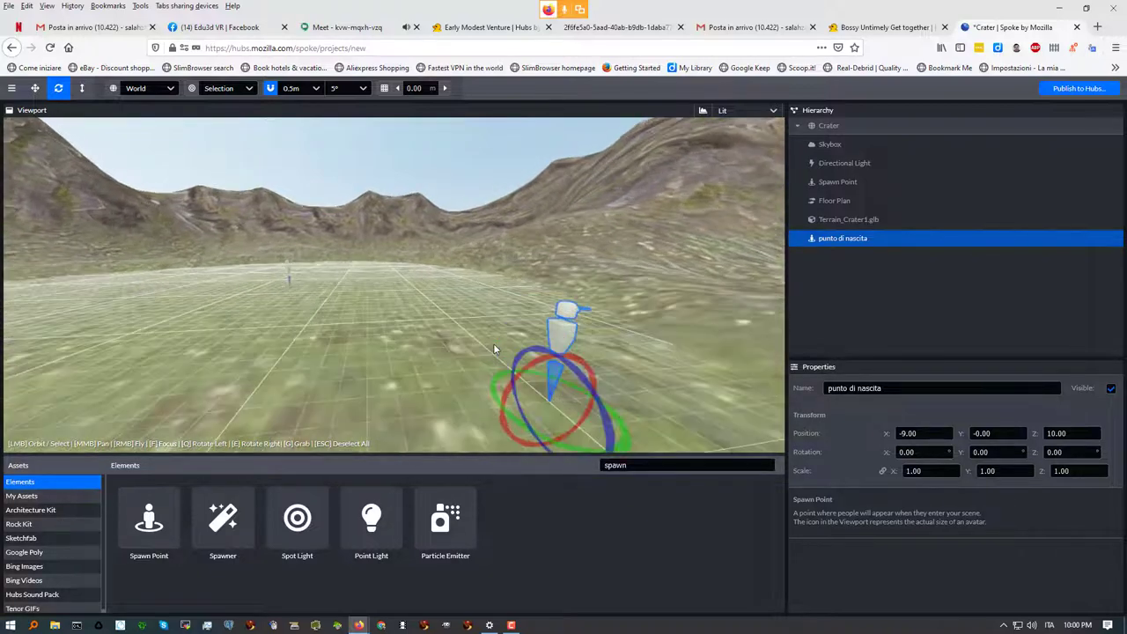
pyautogui.scroll(-2, 496, 345)
pyautogui.scroll(3, 485, 346)
pyautogui.scroll(-2, 484, 343)
pyautogui.scroll(2, 484, 343)
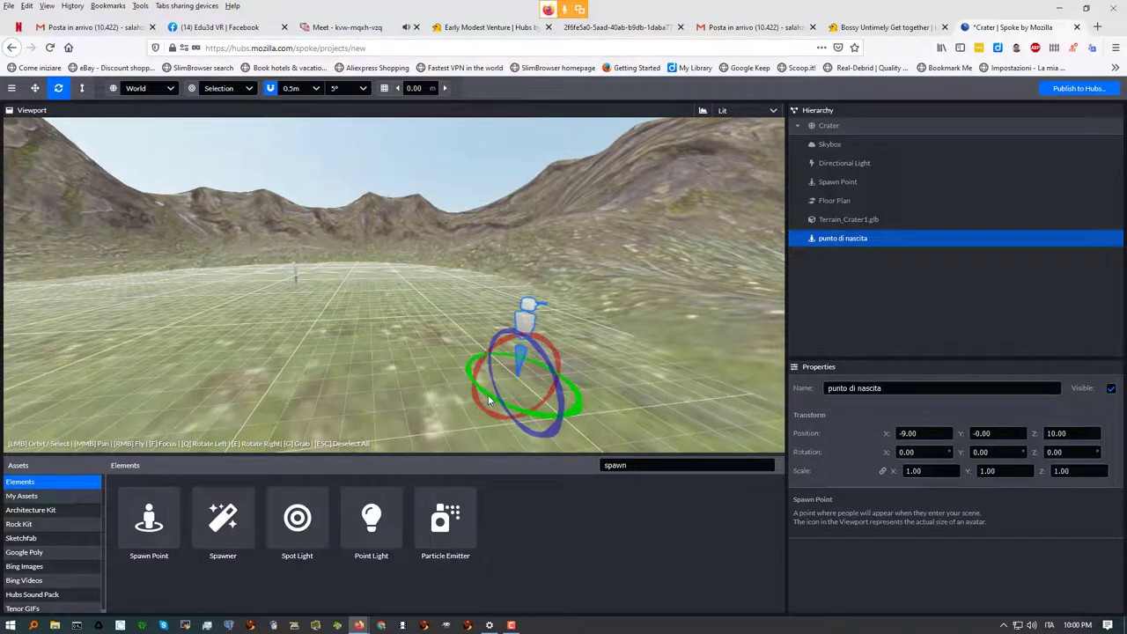
pyautogui.moveTo(532, 306); pyautogui.dragTo(303, 326, button='middle')
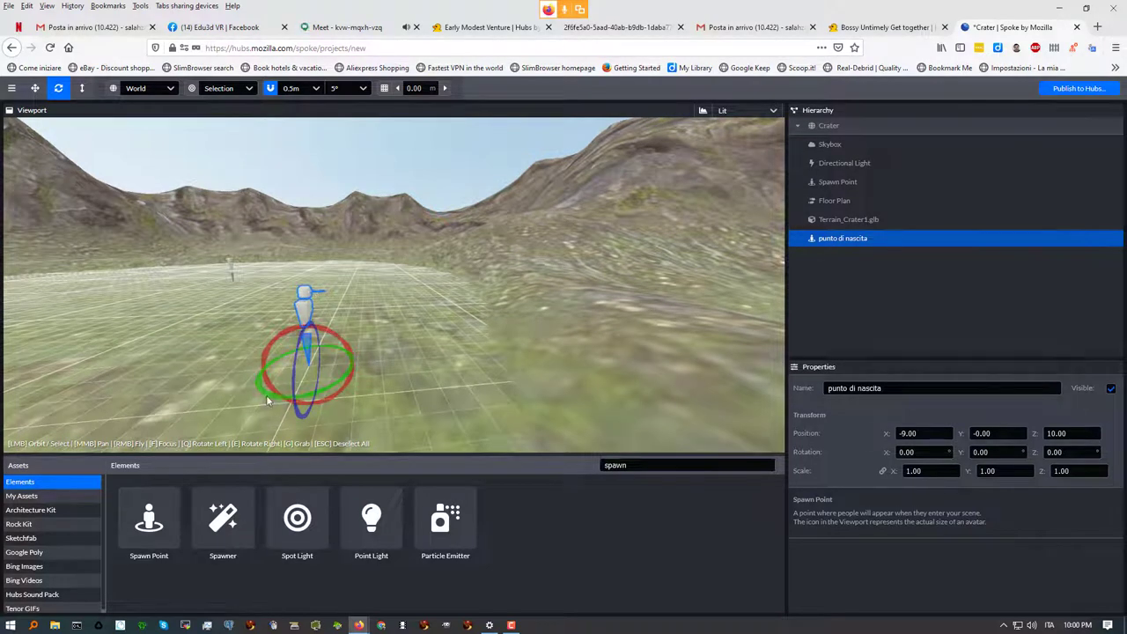
pyautogui.moveTo(274, 403); pyautogui.dragTo(483, 283)
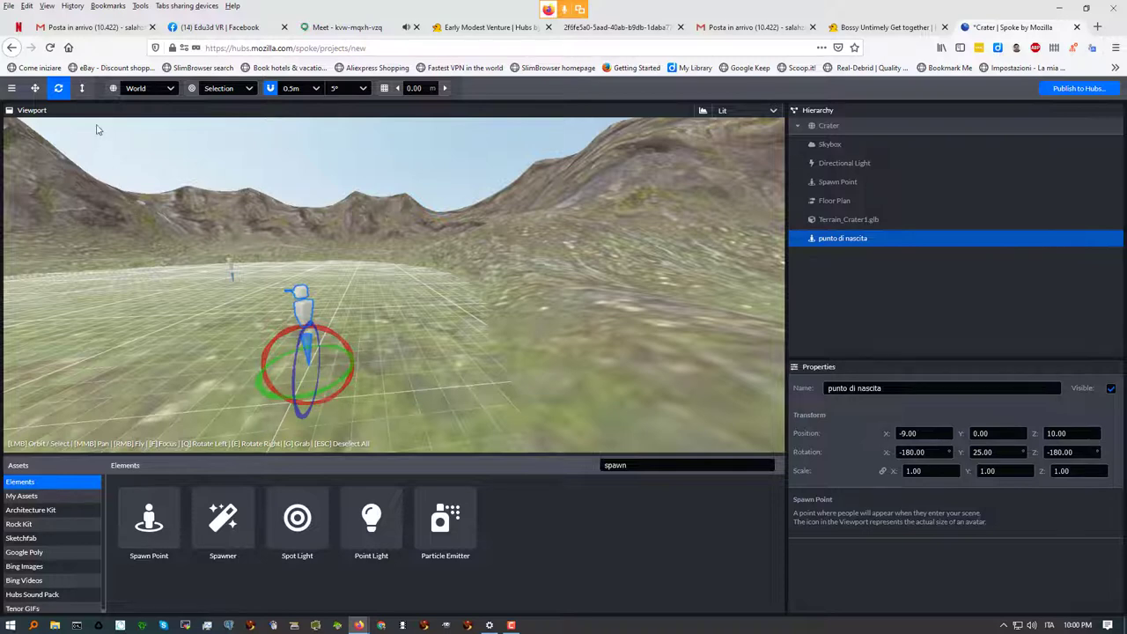
# Move the spawn point along Z to 10.50 and lower it back to ground level
pyautogui.click(35, 88)
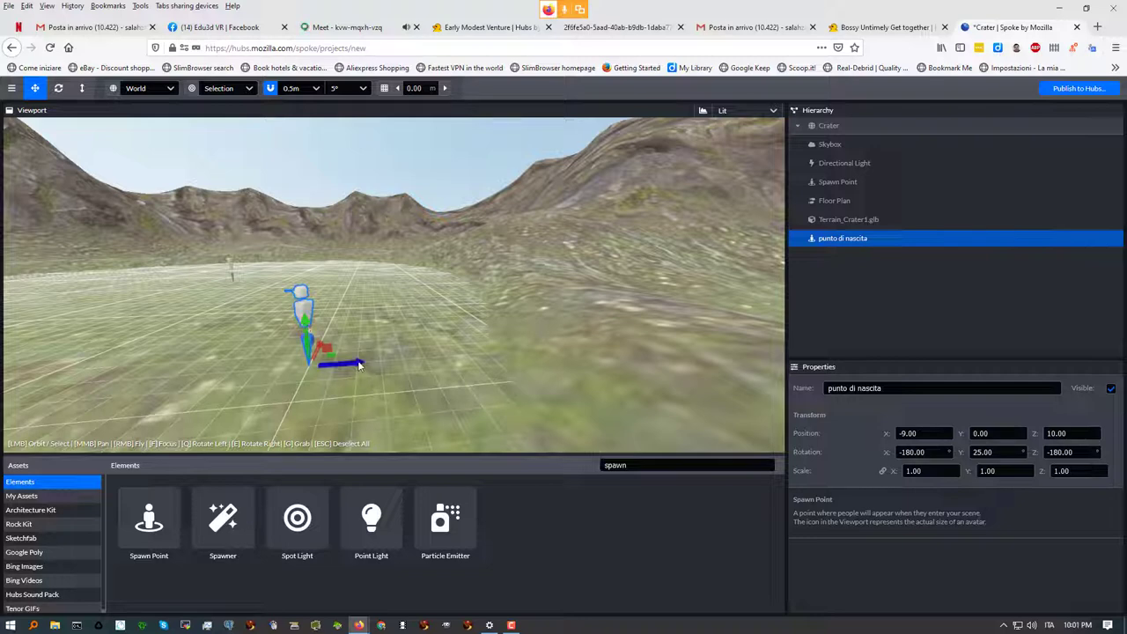
pyautogui.moveTo(374, 368)
pyautogui.mouseDown()
pyautogui.moveTo(555, 366)
pyautogui.moveTo(381, 365)
pyautogui.mouseUp()
pyautogui.moveTo(327, 324); pyautogui.dragTo(335, 202)
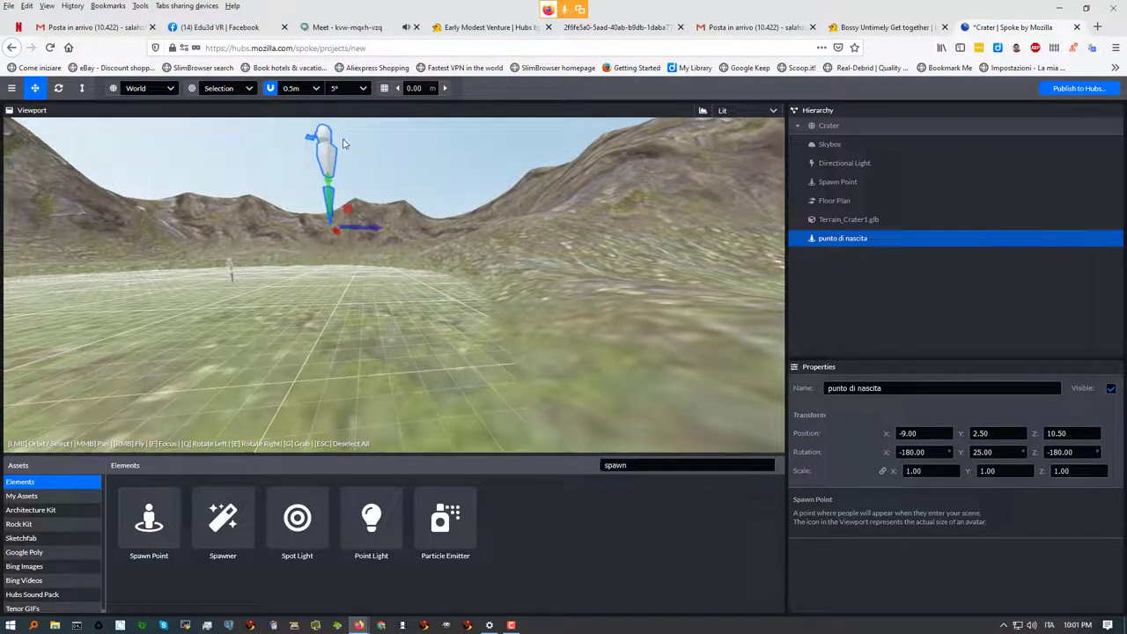
pyautogui.moveTo(327, 182); pyautogui.dragTo(331, 324)
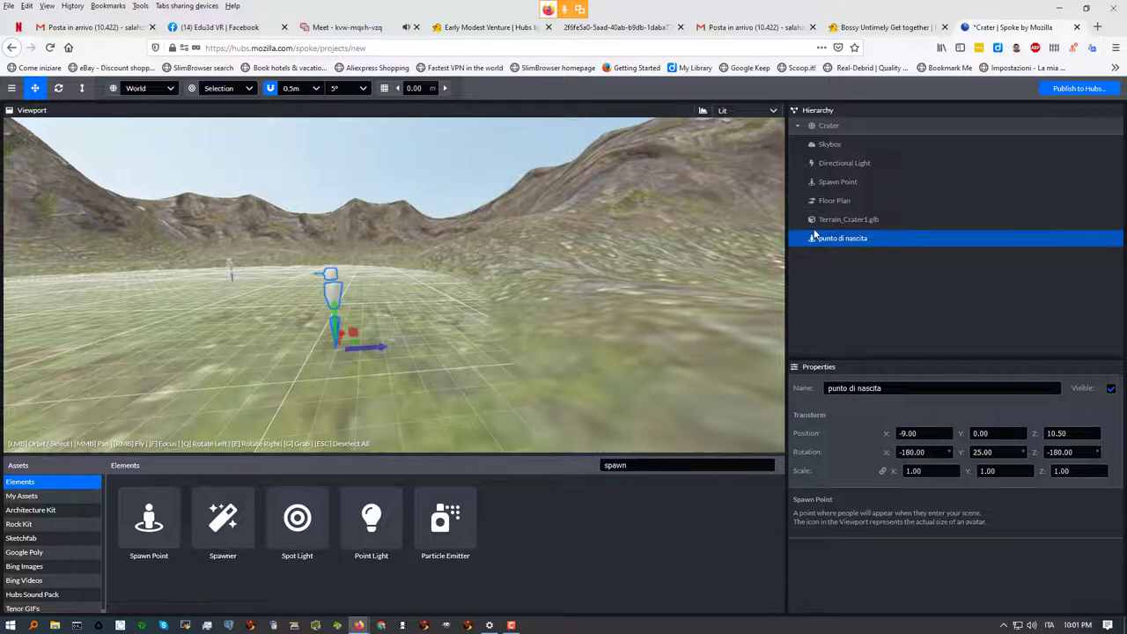
pyautogui.click(842, 221)
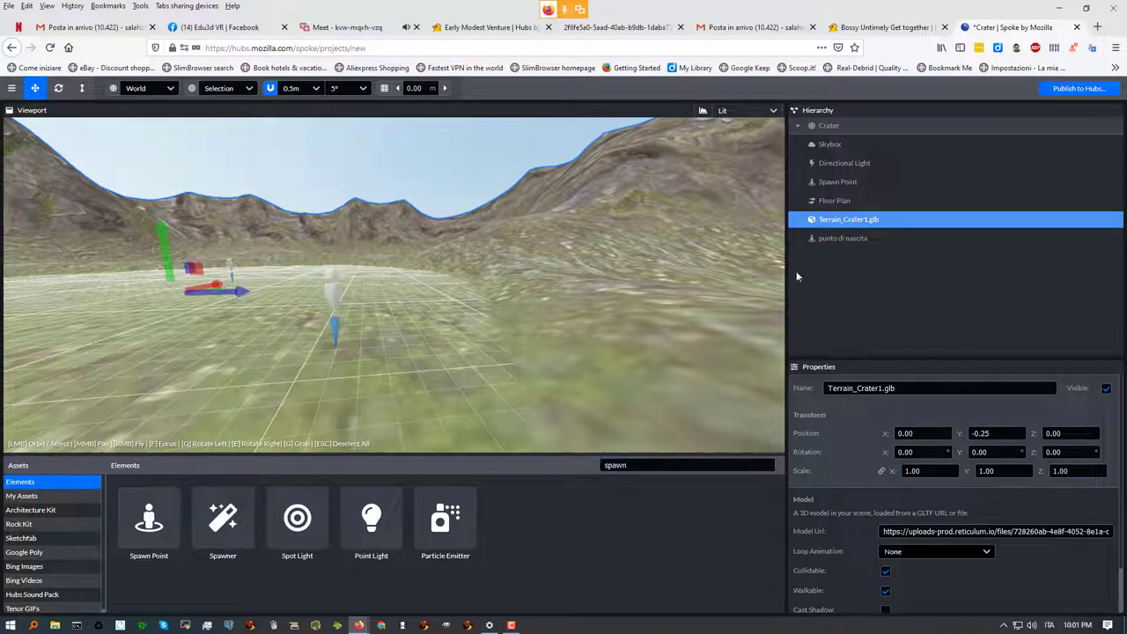
pyautogui.scroll(-2, 450, 286)
pyautogui.scroll(-5, 445, 286)
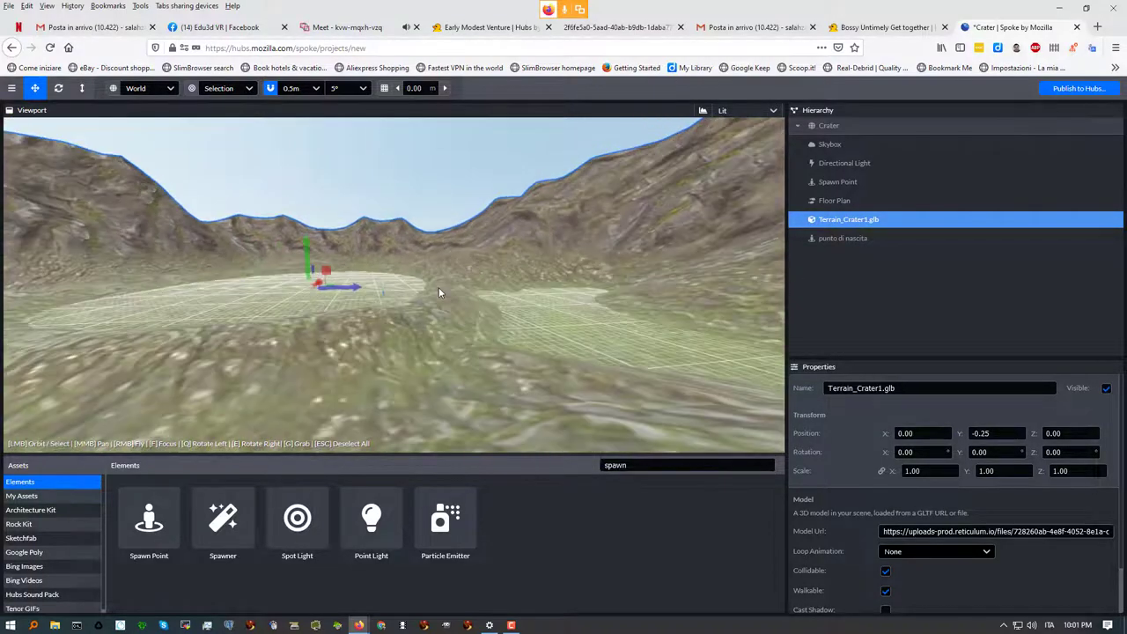
pyautogui.moveTo(215, 236); pyautogui.dragTo(541, 284)
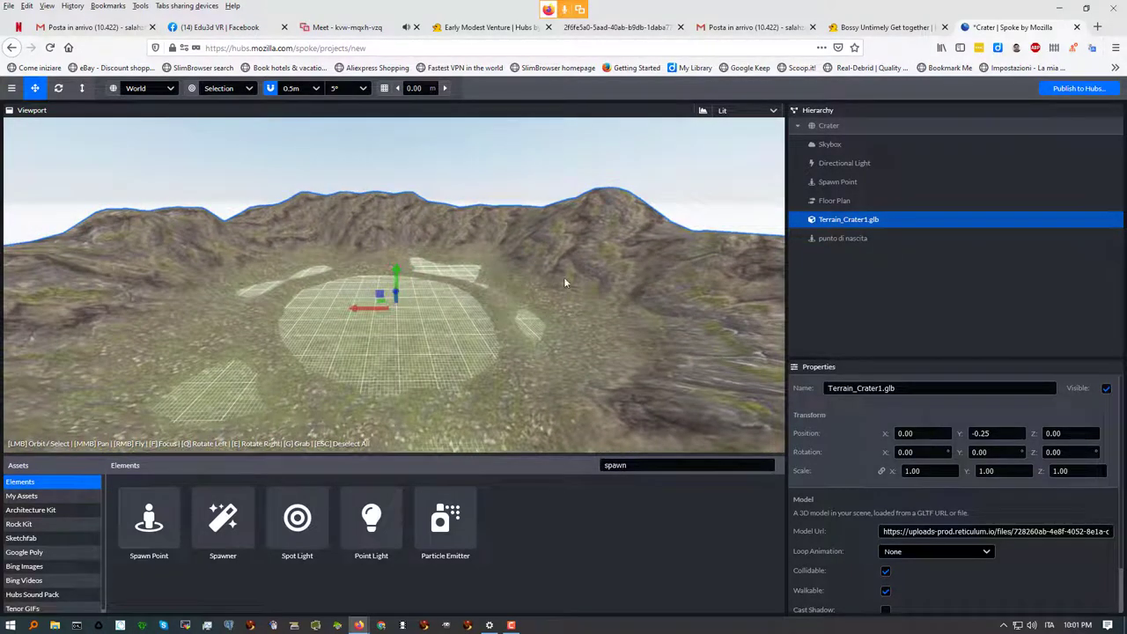
pyautogui.click(845, 201)
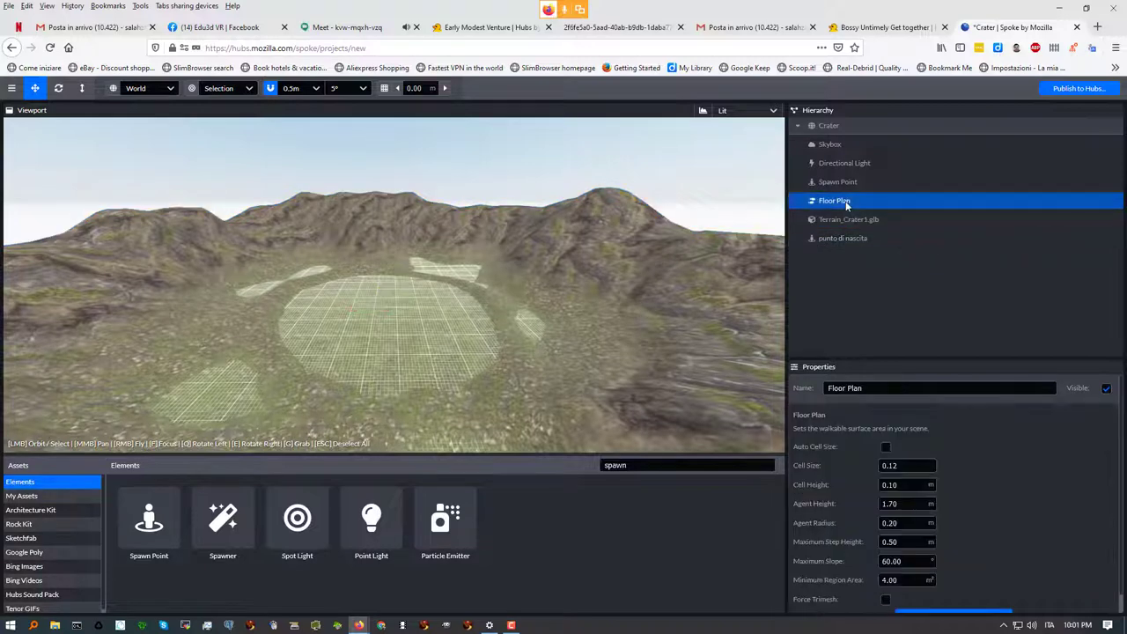
pyautogui.click(1107, 390)
pyautogui.click(1107, 390)
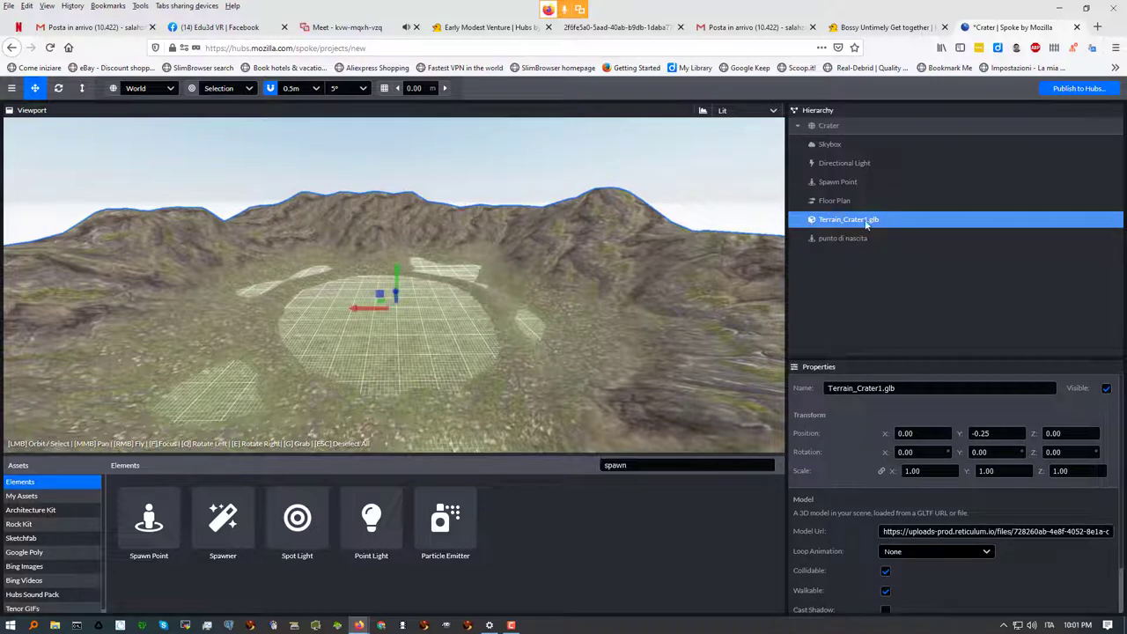
pyautogui.click(1107, 389)
pyautogui.click(1106, 389)
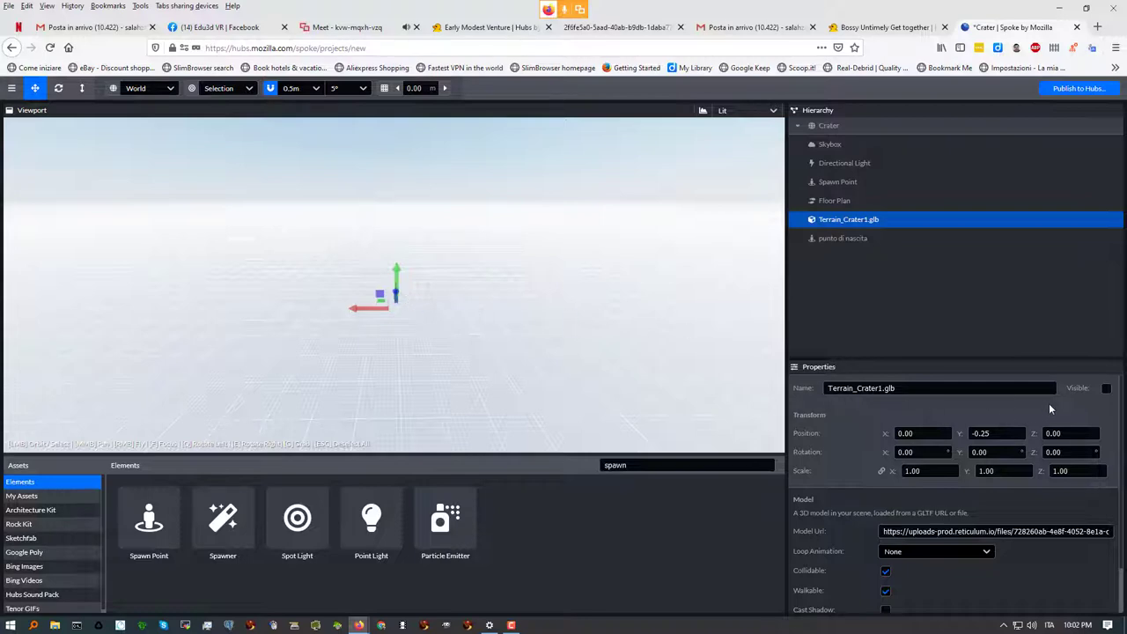
pyautogui.click(1106, 390)
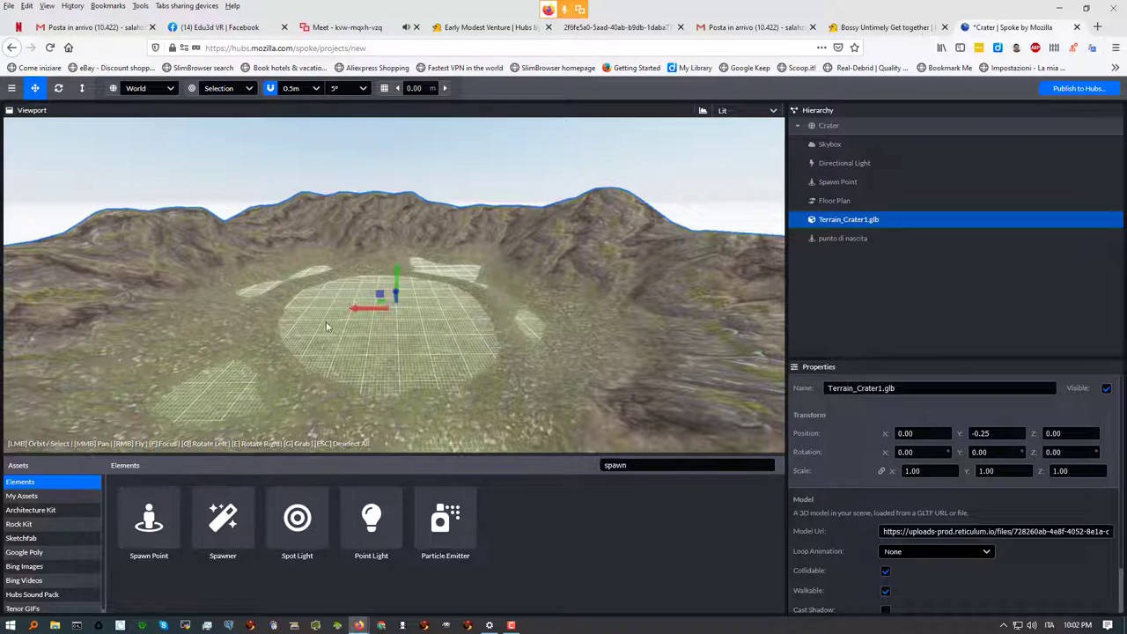
pyautogui.click(385, 89)
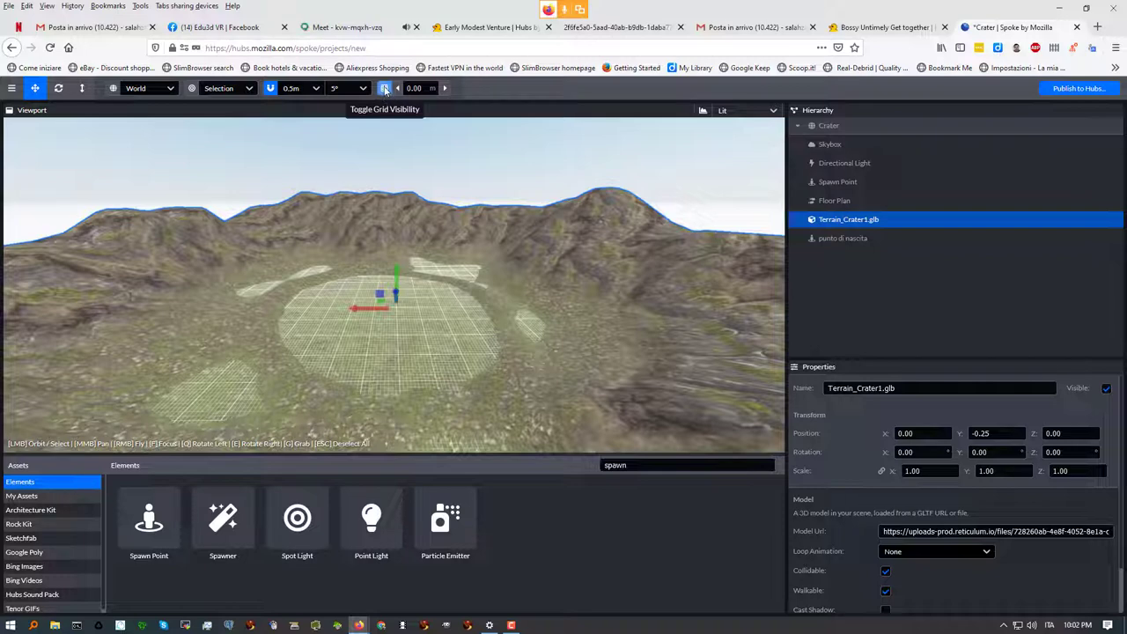
pyautogui.click(385, 90)
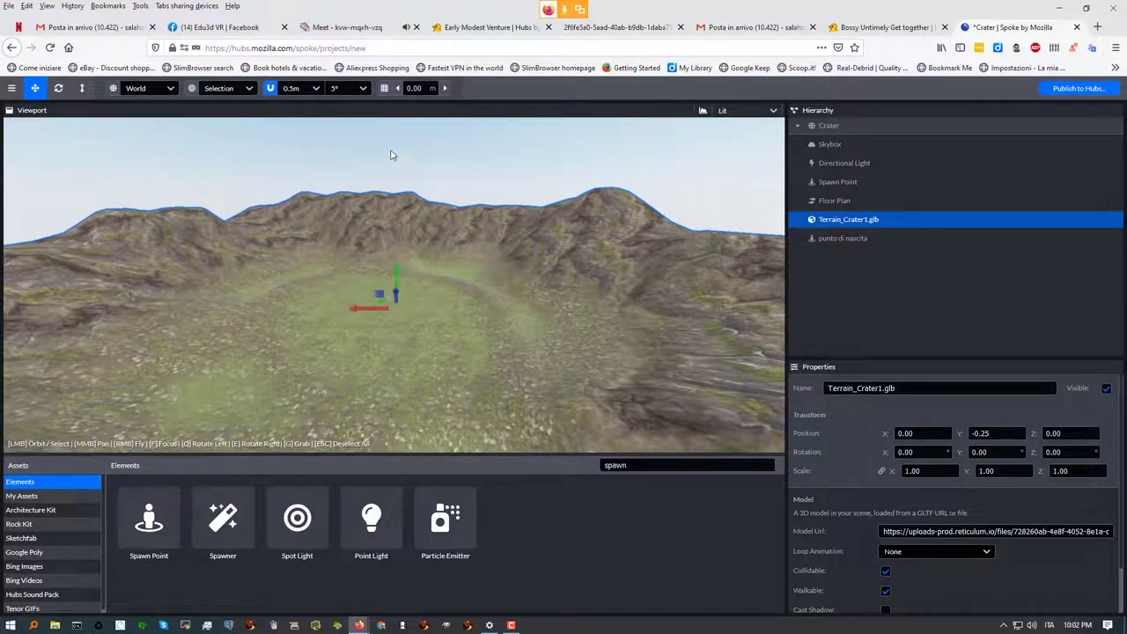
pyautogui.click(384, 88)
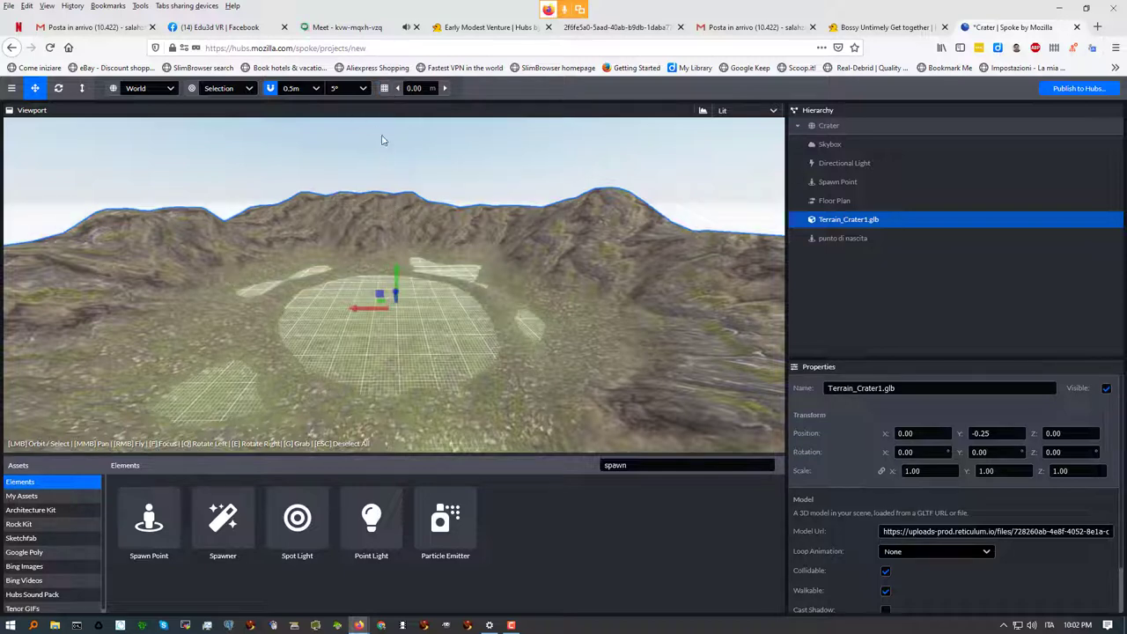
pyautogui.click(384, 88)
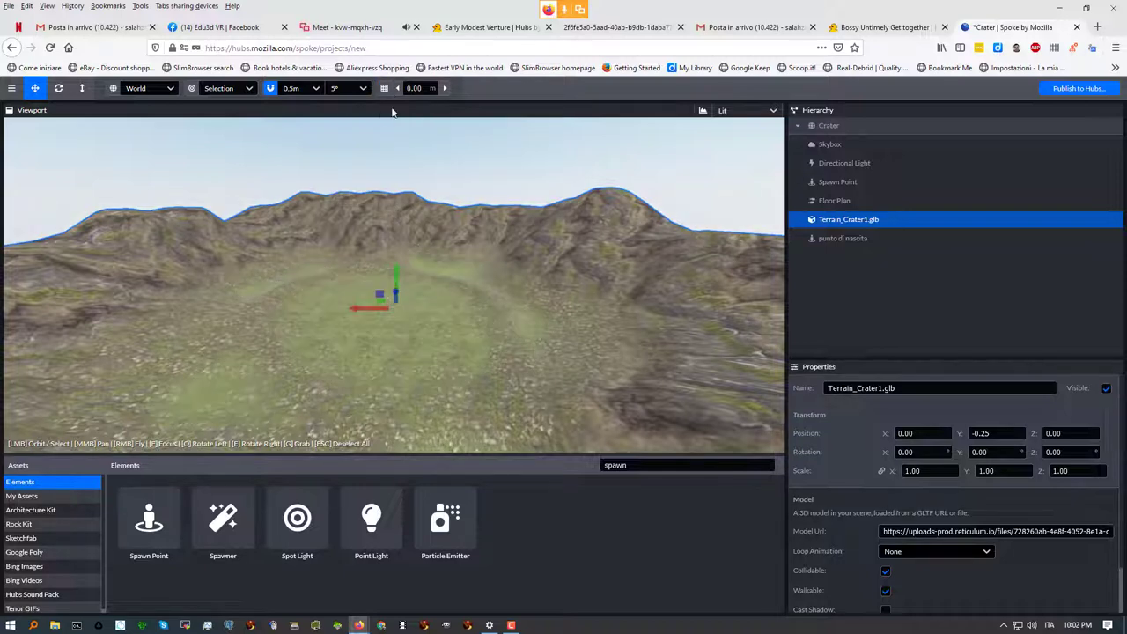
pyautogui.click(384, 88)
pyautogui.click(384, 88)
pyautogui.click(364, 89)
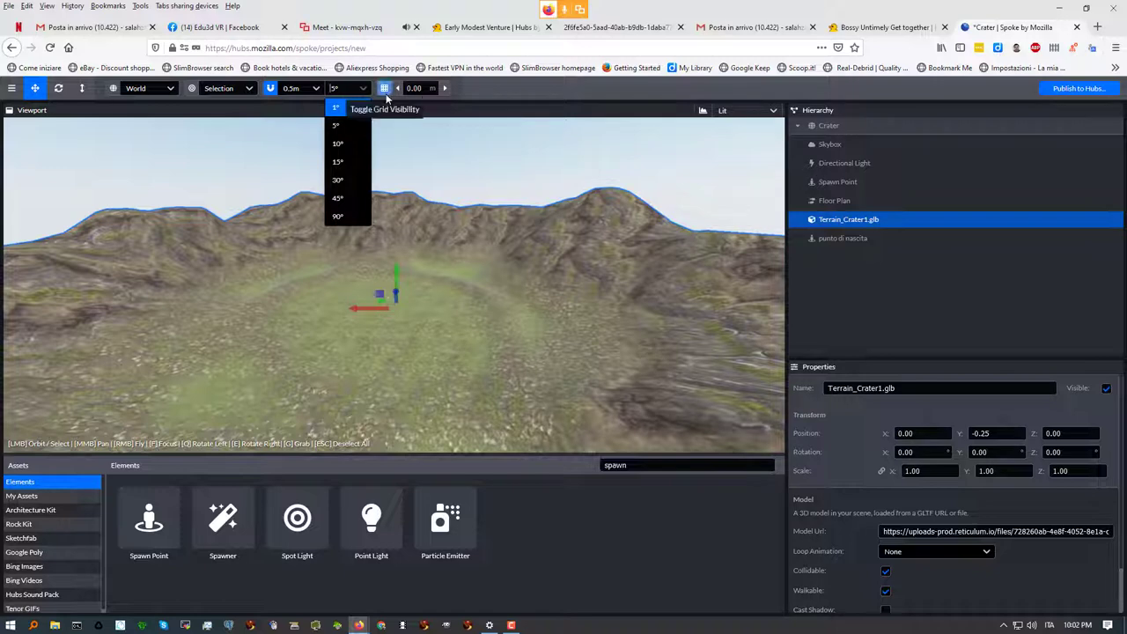
pyautogui.click(385, 88)
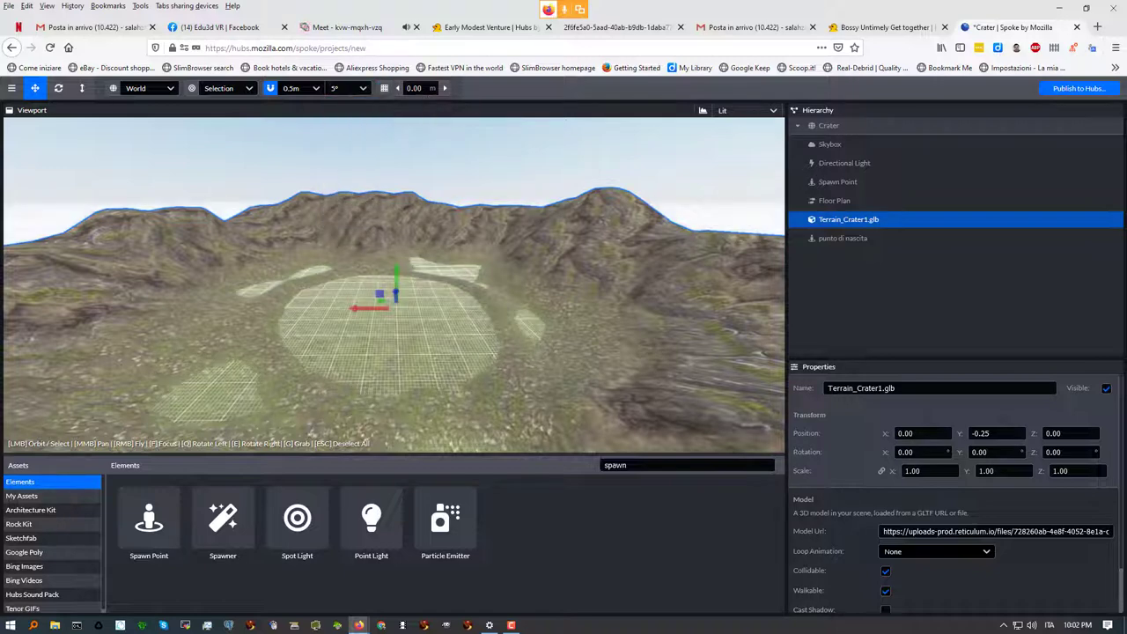
pyautogui.click(436, 89)
pyautogui.write('1')
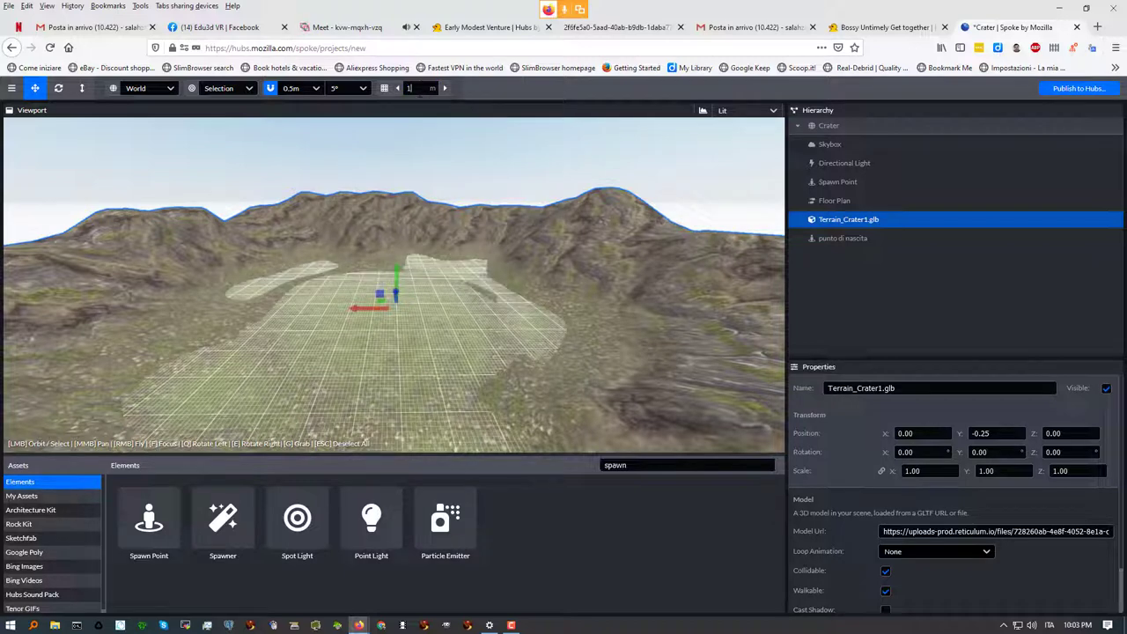
pyautogui.write('0')
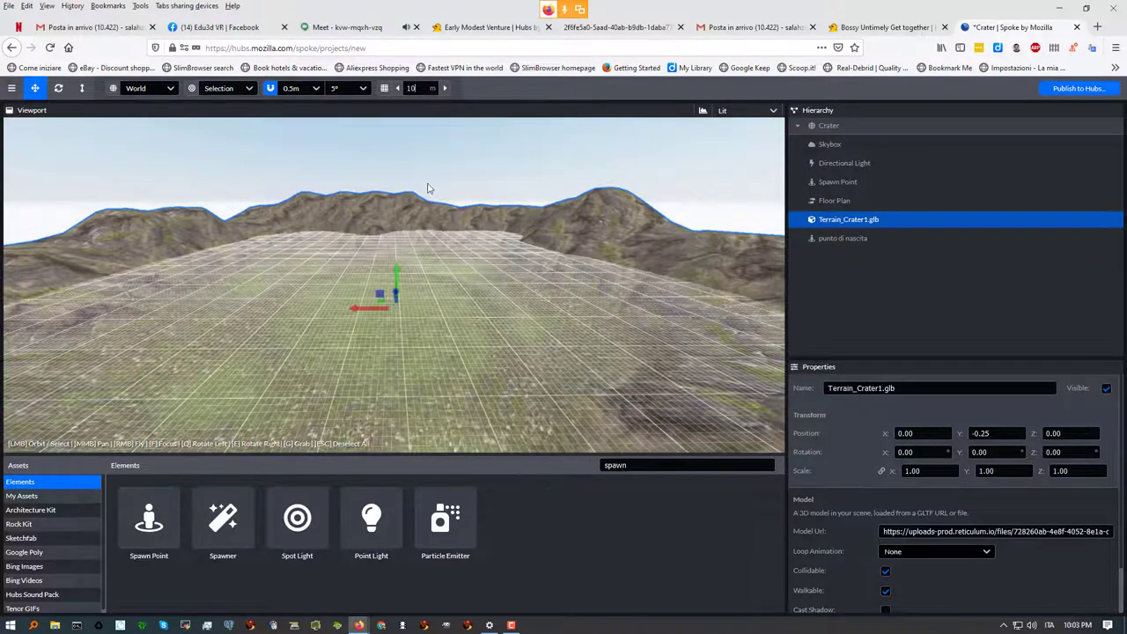
pyautogui.click(470, 303)
pyautogui.moveTo(469, 303); pyautogui.dragTo(539, 264)
pyautogui.click(412, 88)
pyautogui.write('00')
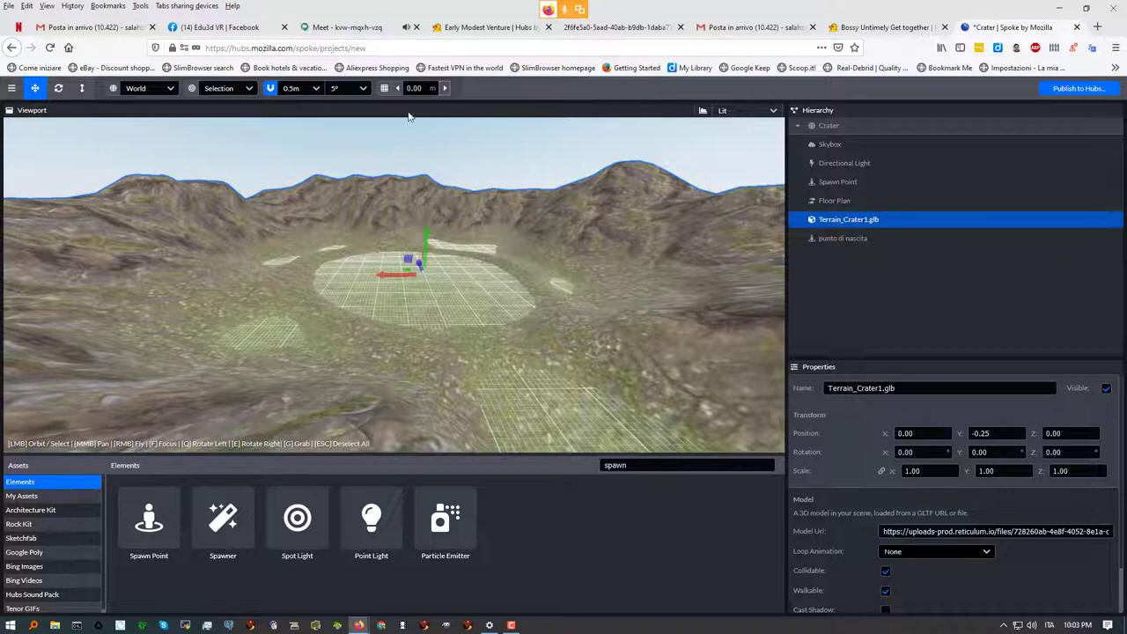
# Turn on snapping and briefly check the Meet call before returning to Spoke
pyautogui.click(271, 88)
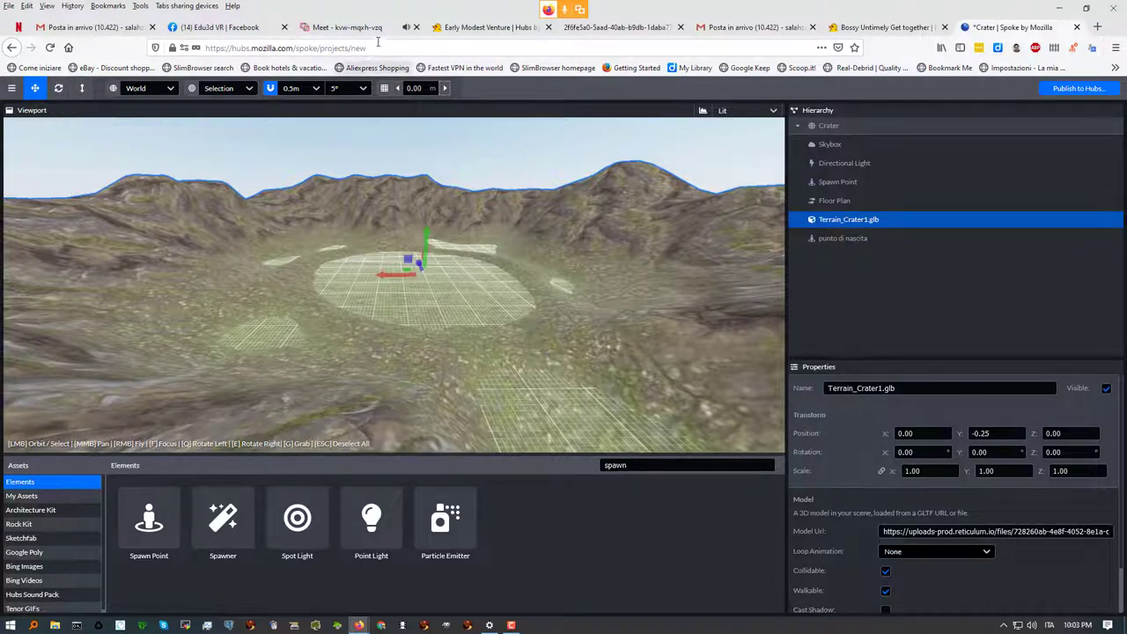
pyautogui.click(346, 28)
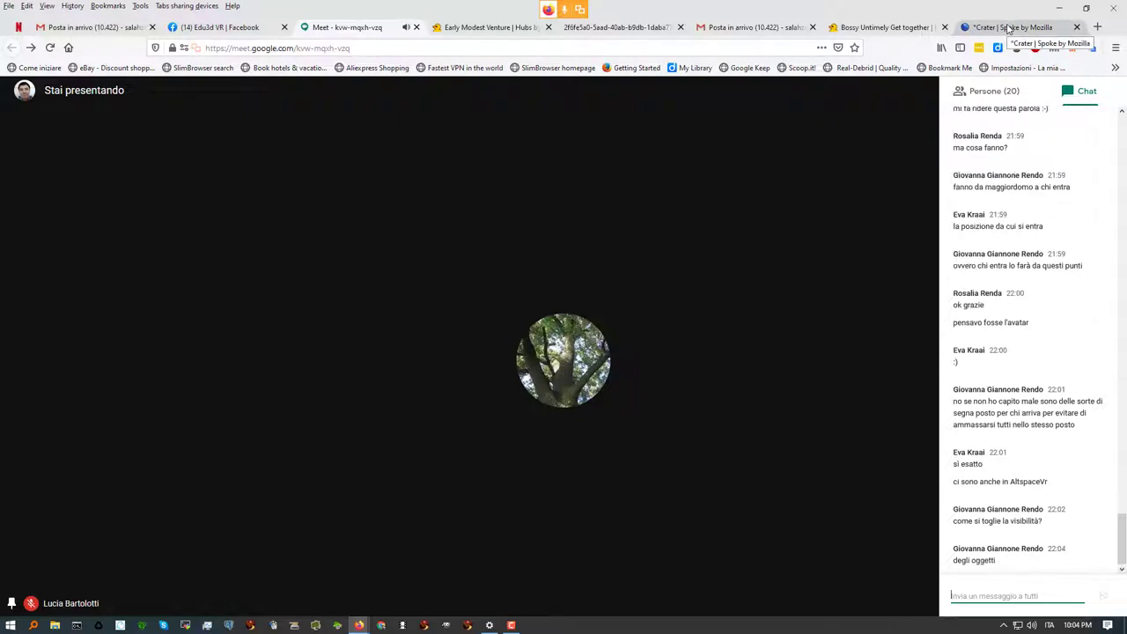
pyautogui.click(1035, 29)
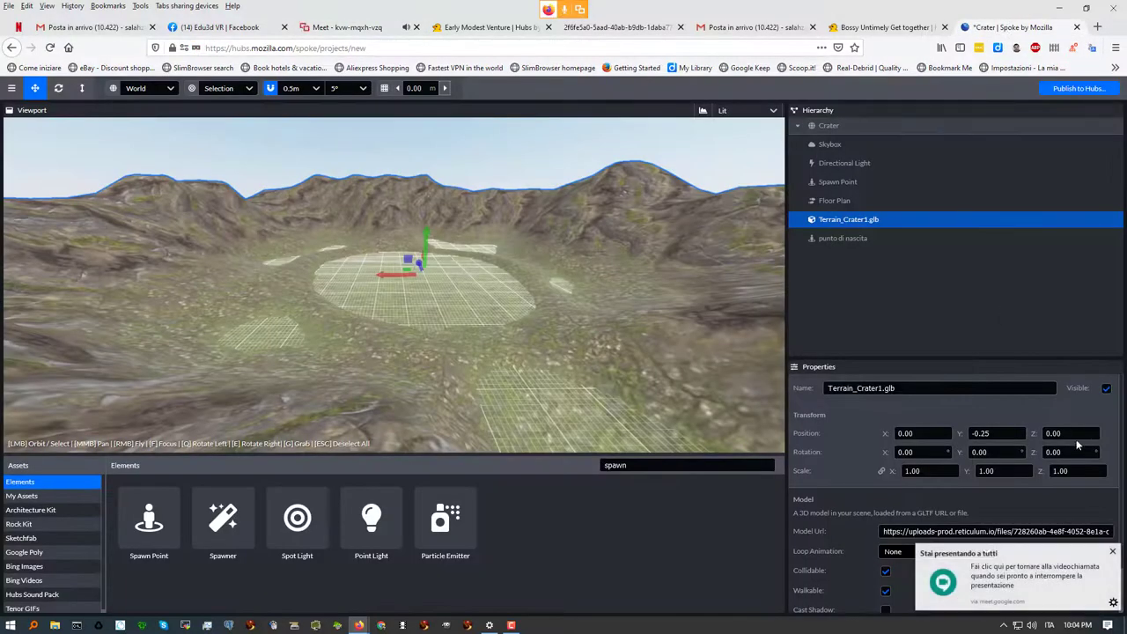
# Close the 'Stai presentando a tutti' popup and zoom around the crater floor
pyautogui.click(1112, 552)
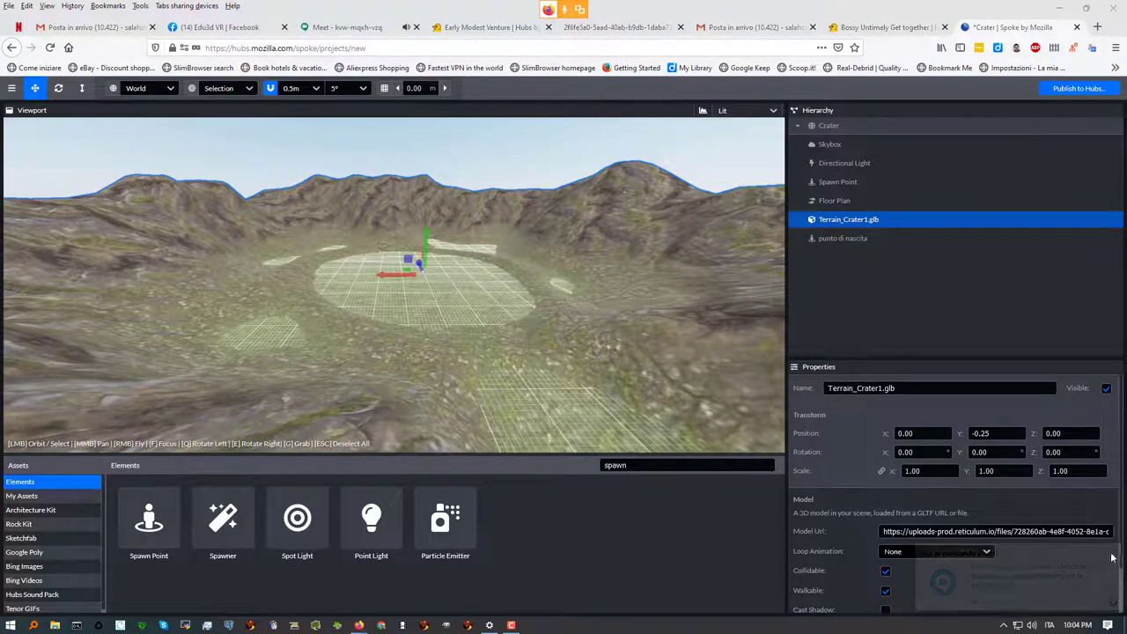
pyautogui.scroll(10, 344, 245)
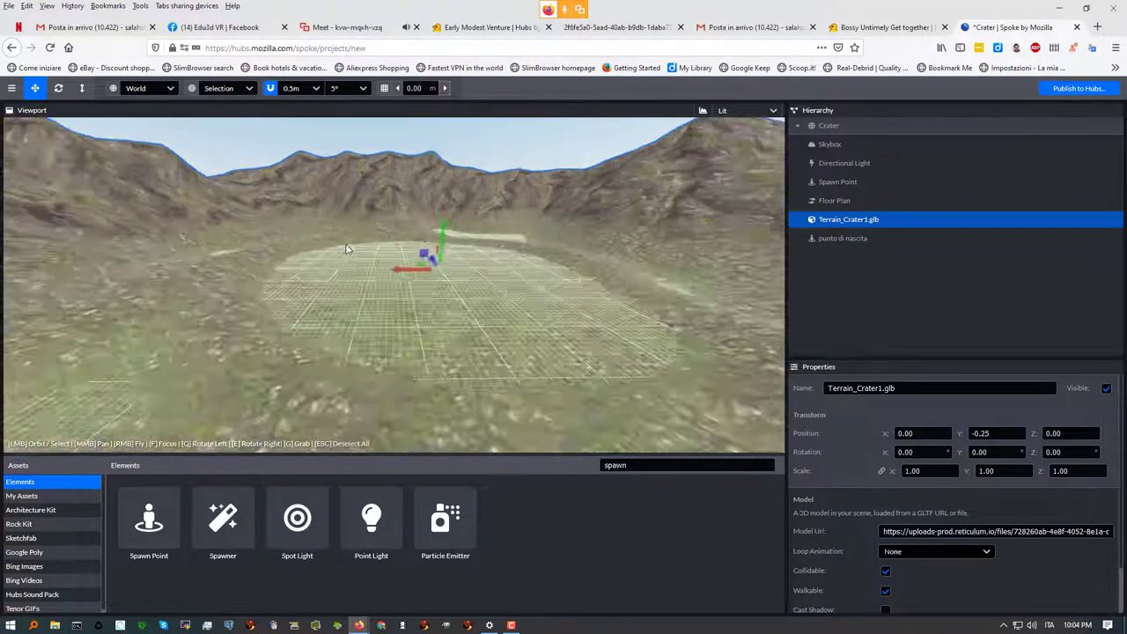
pyautogui.scroll(-2, 345, 244)
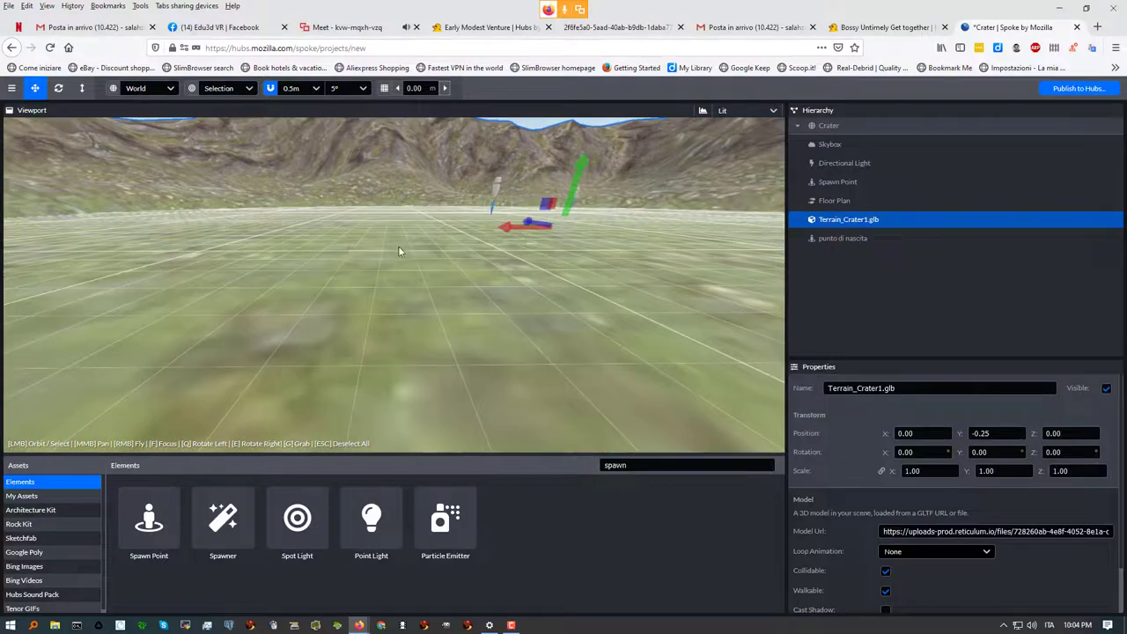
pyautogui.scroll(-5, 357, 246)
pyautogui.scroll(4, 345, 253)
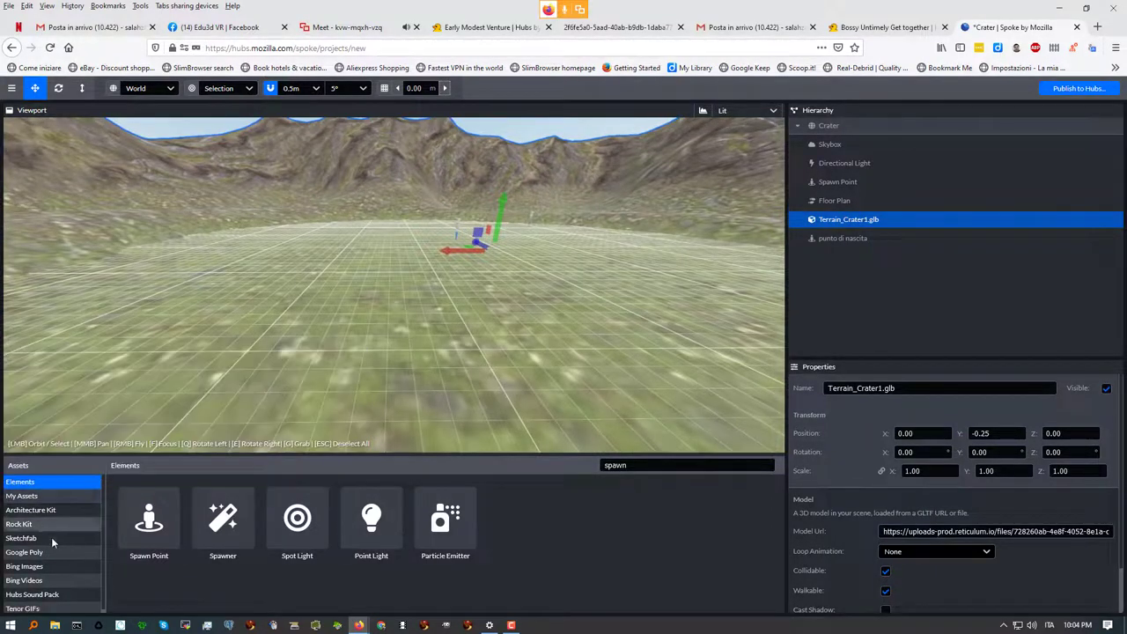
# Open the Sketchfab library and search 'clock' to list Wall clock old and other clocks
pyautogui.click(24, 538)
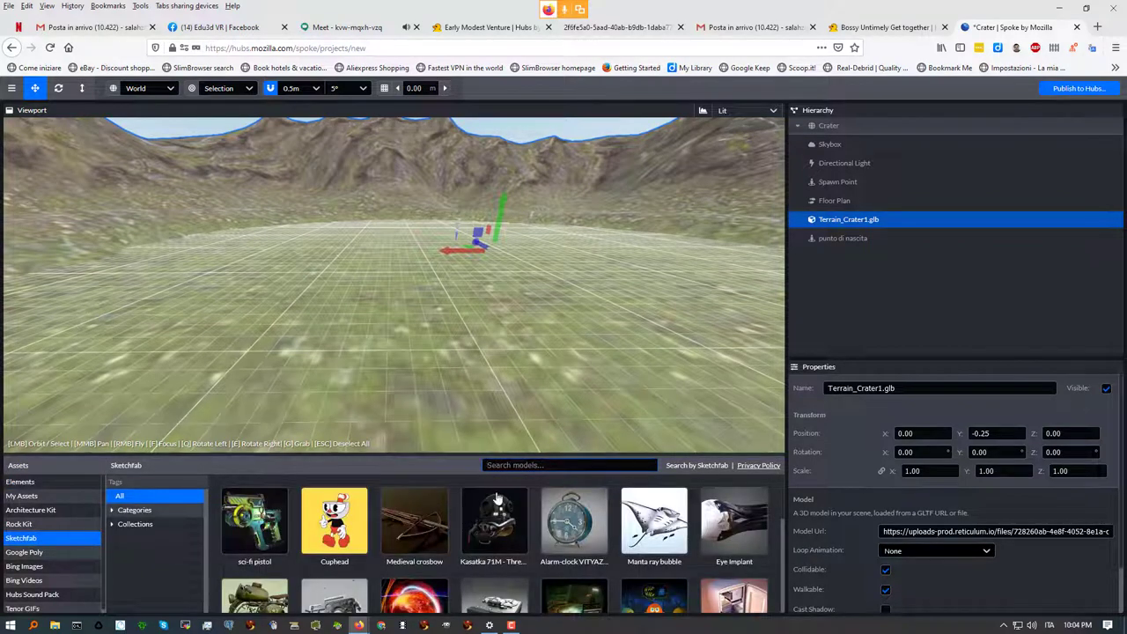
pyautogui.click(528, 465)
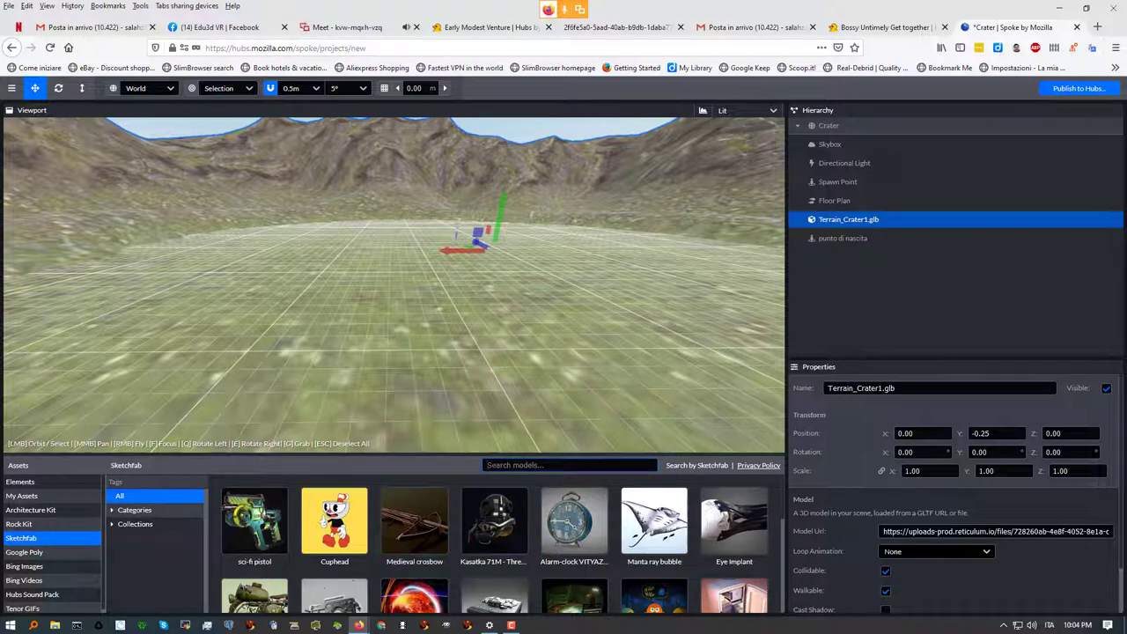
pyautogui.write('clock')
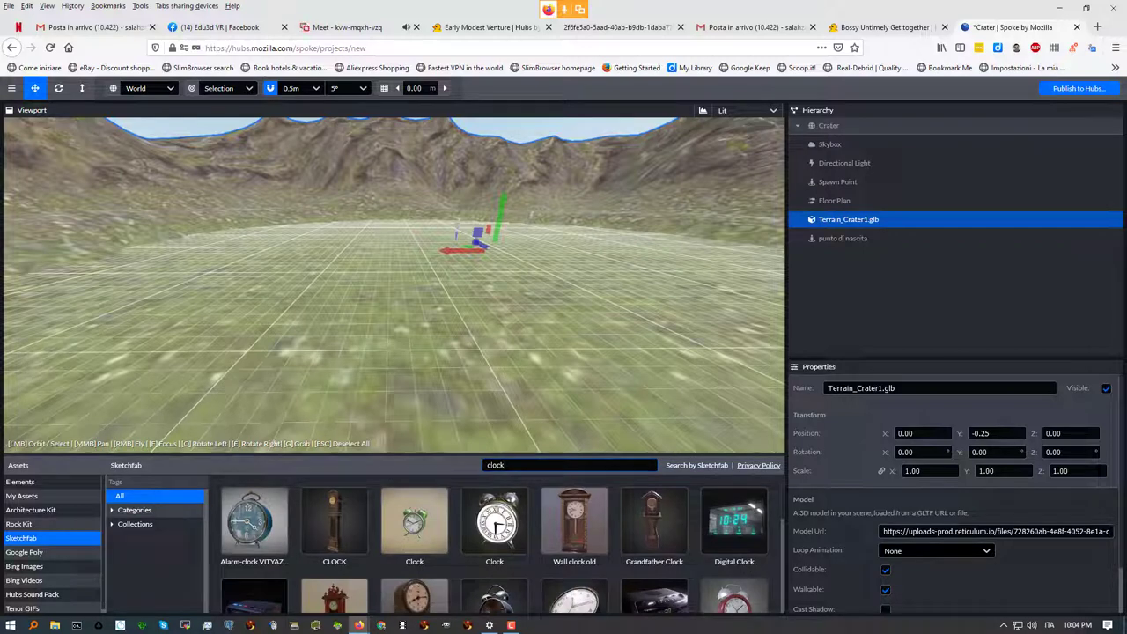
pyautogui.hotkey('ctrl', 'a')
pyautogui.write('o')
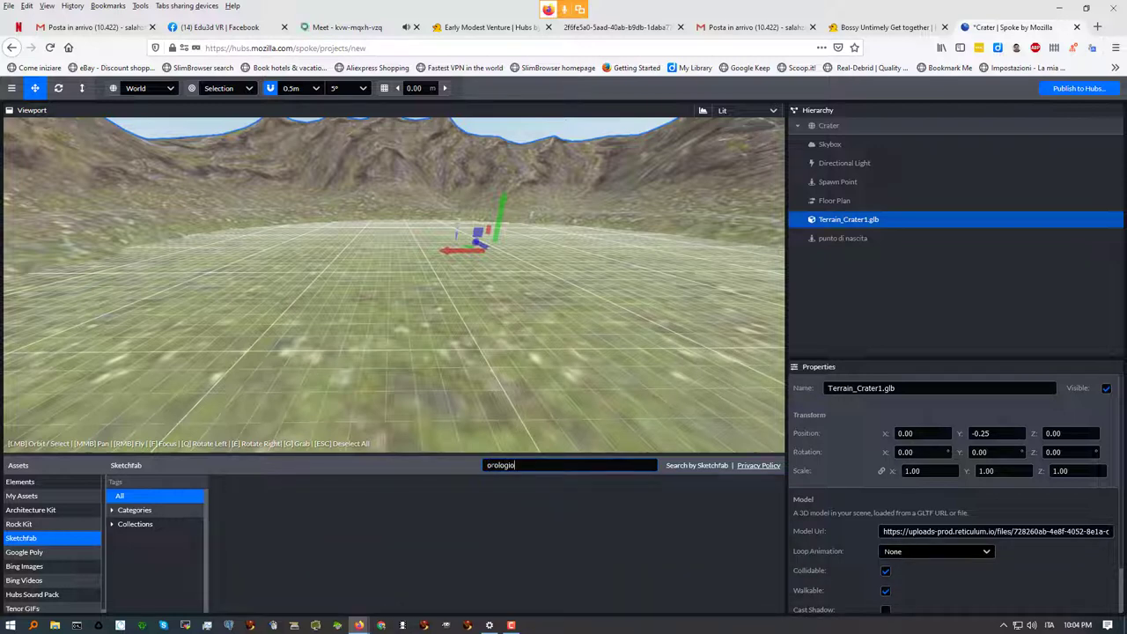
pyautogui.hotkey('ctrl', 'a')
pyautogui.write('clock')
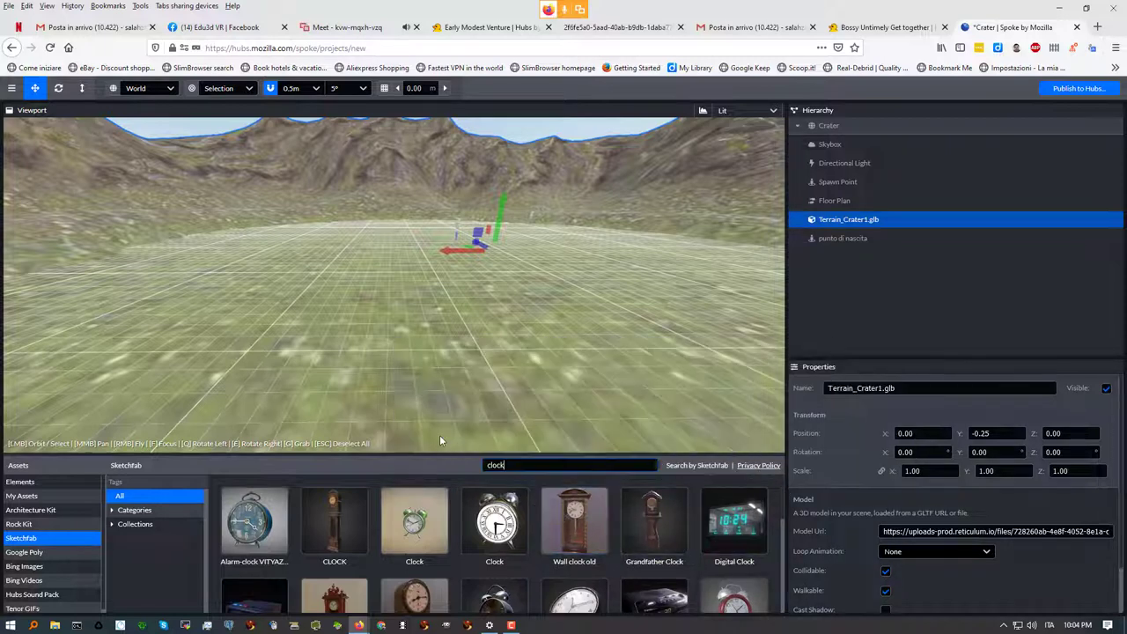
pyautogui.moveTo(497, 526)
pyautogui.moveTo(571, 529)
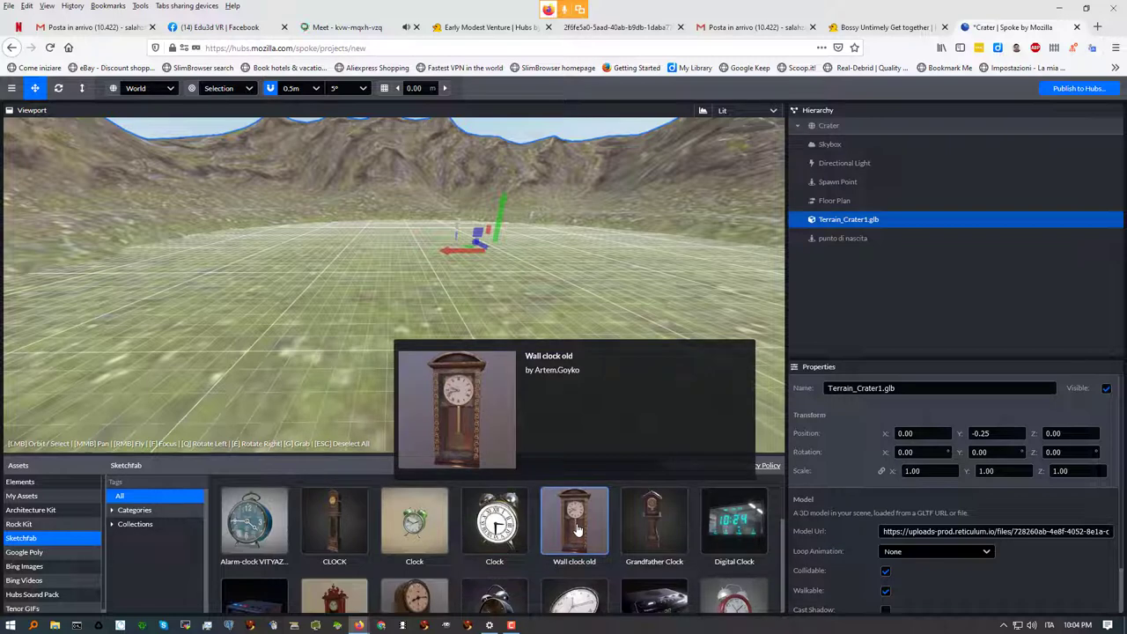
# Place the Wall clock old model on the crater floor at 10.50, -0.00, -4.50
pyautogui.moveTo(577, 528); pyautogui.dragTo(317, 281)
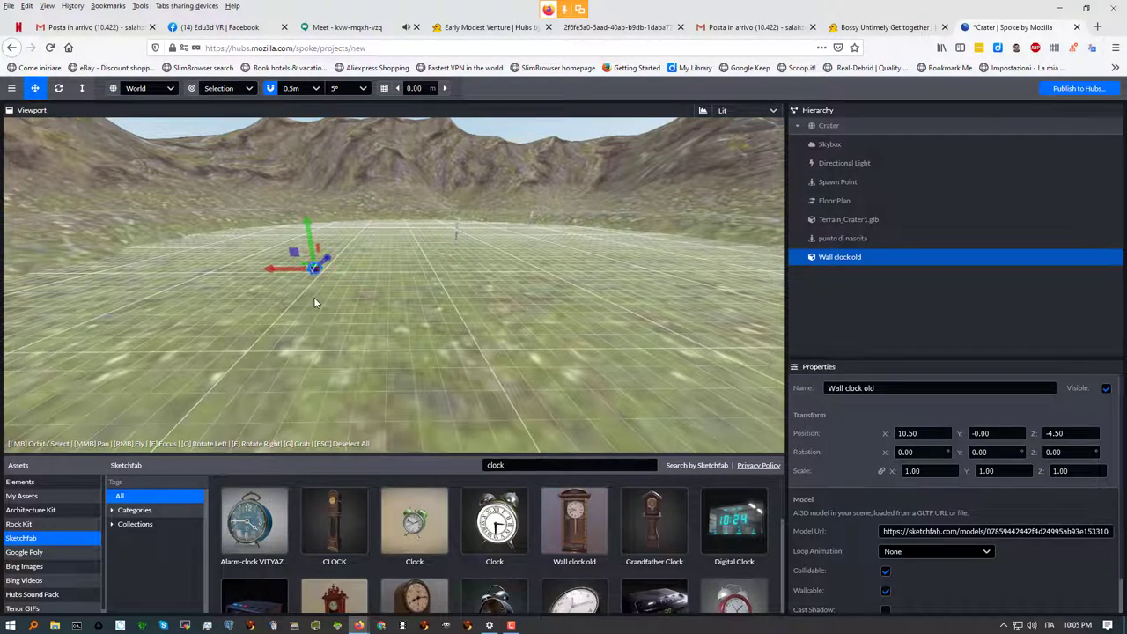
pyautogui.scroll(5, 314, 296)
pyautogui.scroll(-3, 320, 279)
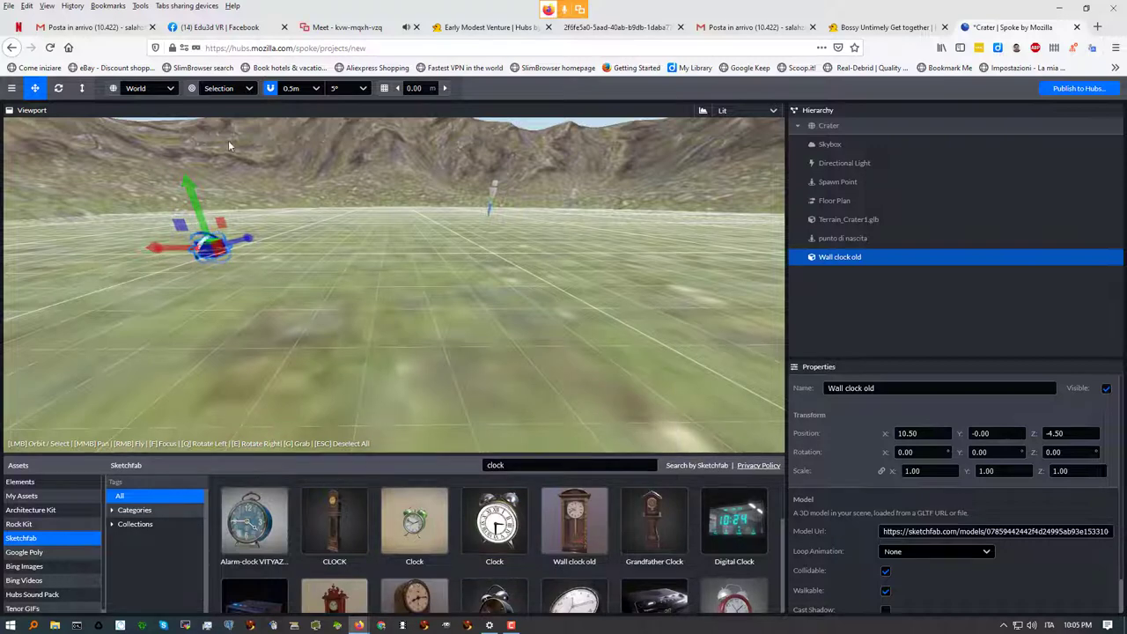
# Check the Meet call, return to Spoke and close the screen-sharing popup
pyautogui.click(343, 27)
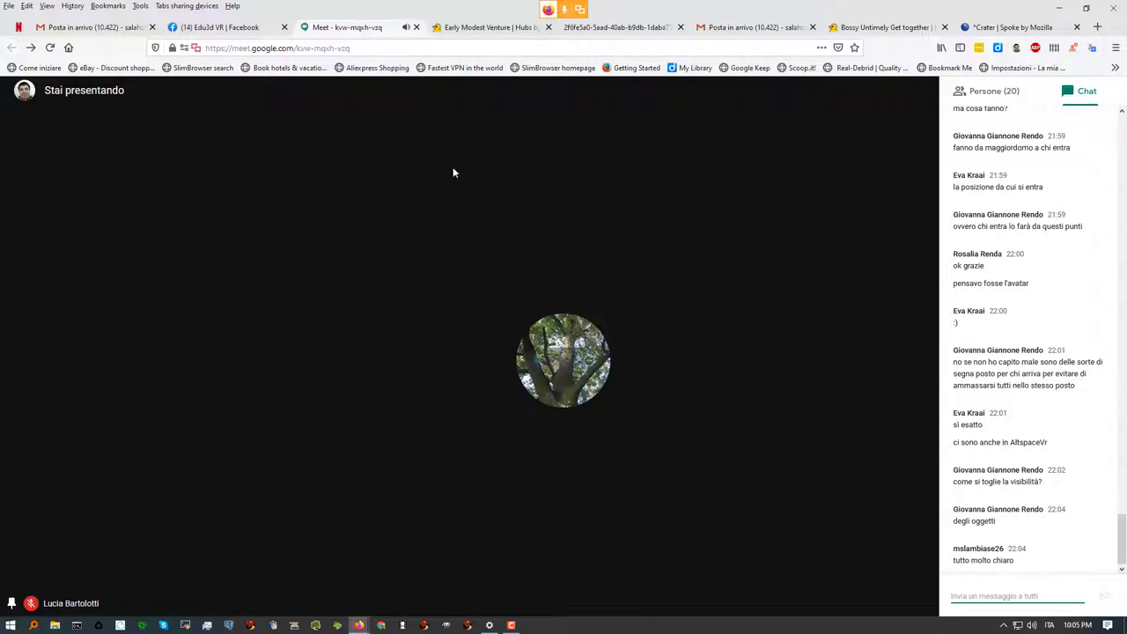
pyautogui.click(987, 29)
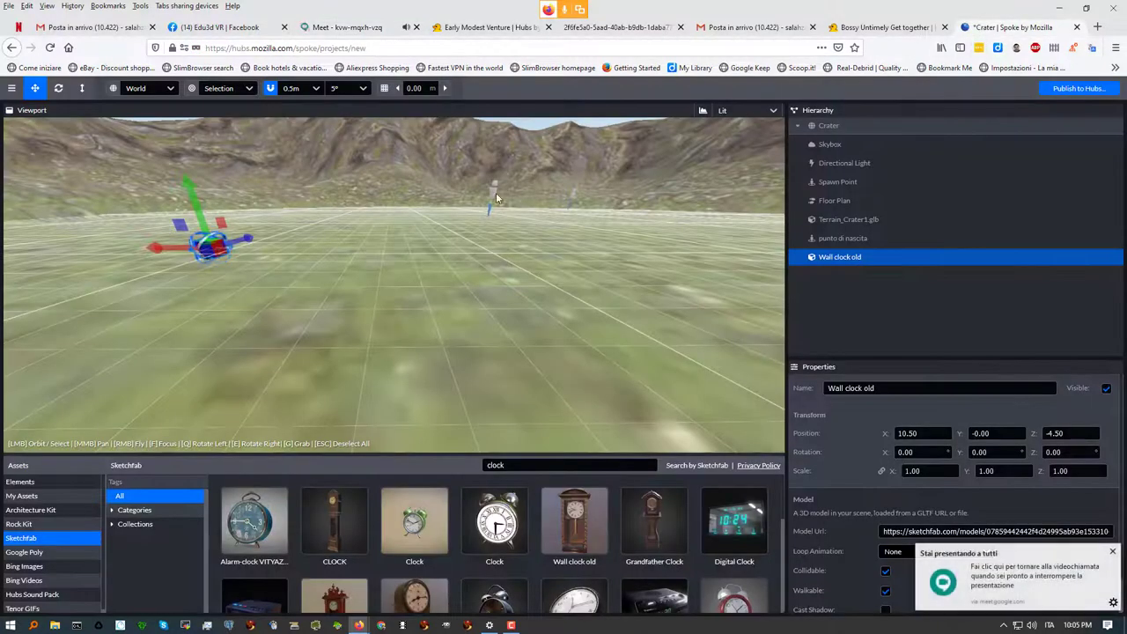
pyautogui.click(1112, 551)
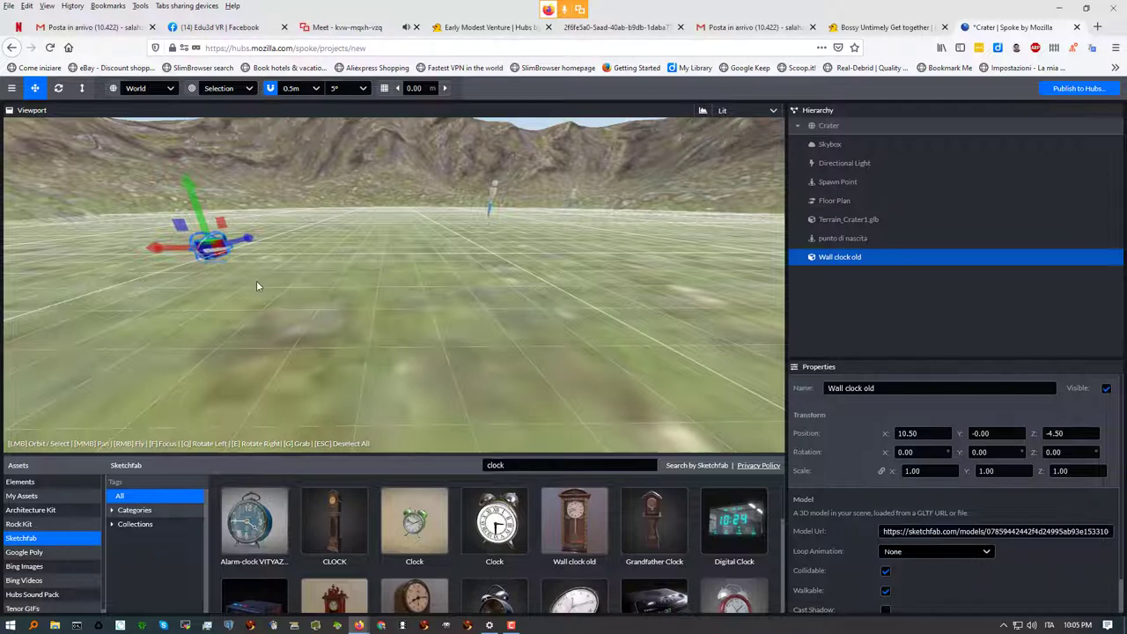
pyautogui.moveTo(262, 546)
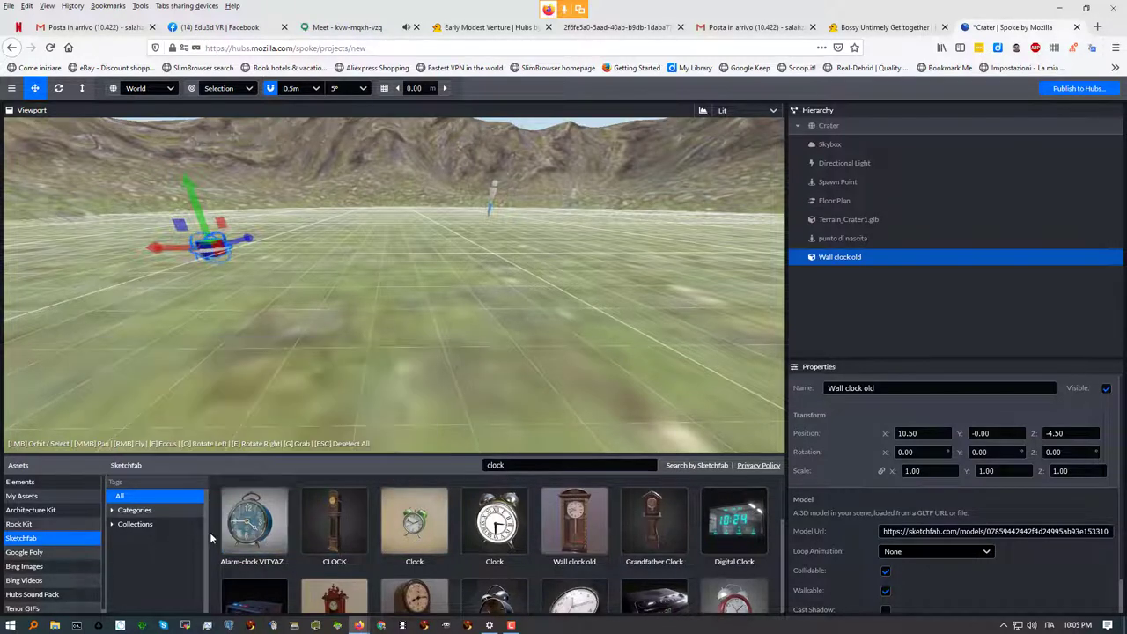
# Replace the Sketchfab query 'clock' with 'lowpoly' to bring up Lowpoly fox
pyautogui.click(528, 464)
pyautogui.hotkey('ctrl', 'a')
pyautogui.write('lowpoly')
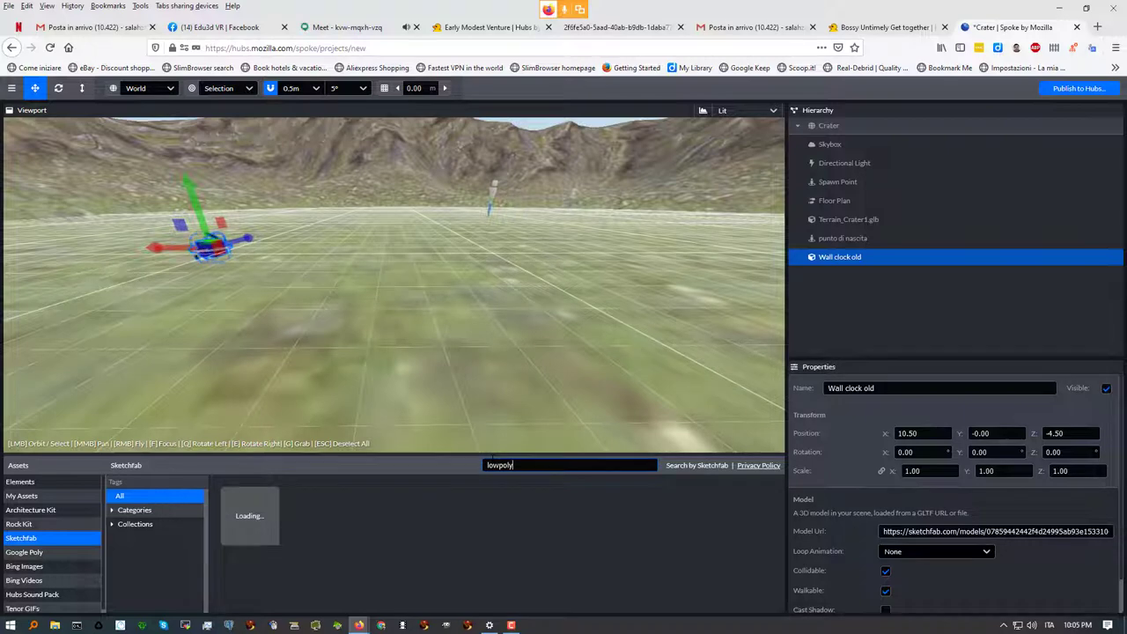
pyautogui.press('BackSpace')
pyautogui.write('y')
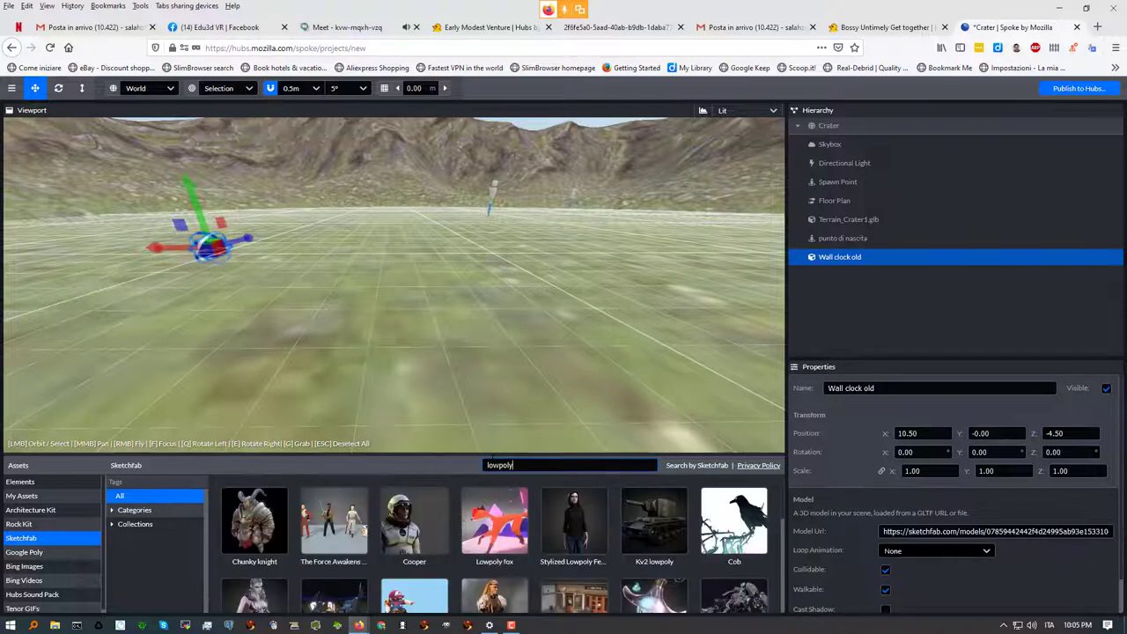
pyautogui.moveTo(495, 528)
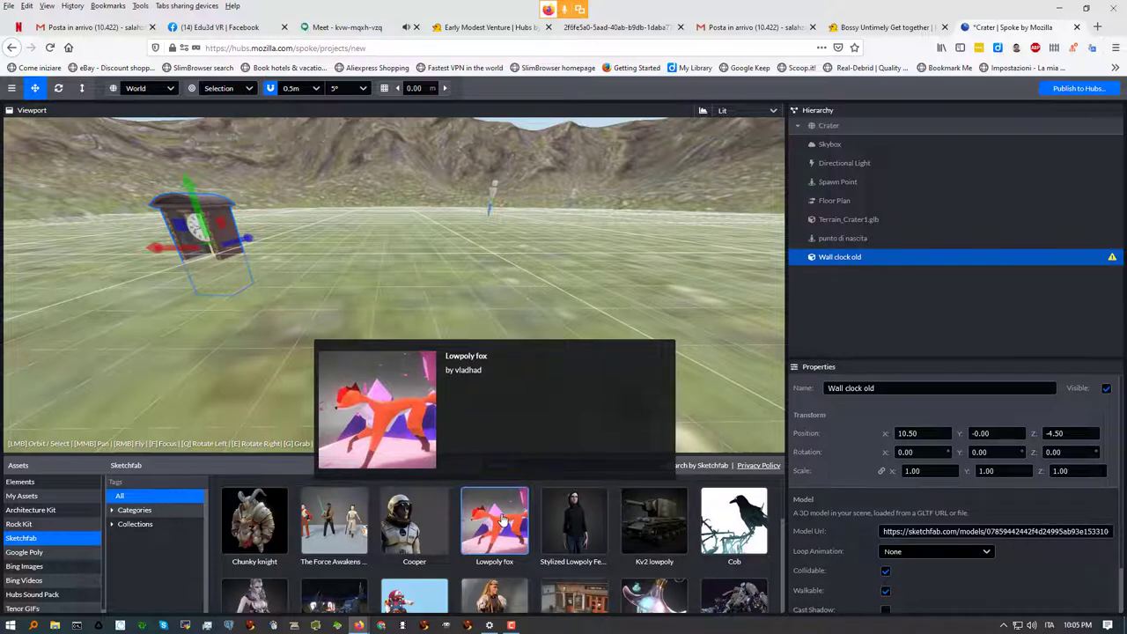
# Add the Lowpoly fox to the scene and lift it to Y 0.50
pyautogui.moveTo(500, 527)
pyautogui.mouseDown()
pyautogui.moveTo(475, 283)
pyautogui.moveTo(424, 273)
pyautogui.mouseUp()
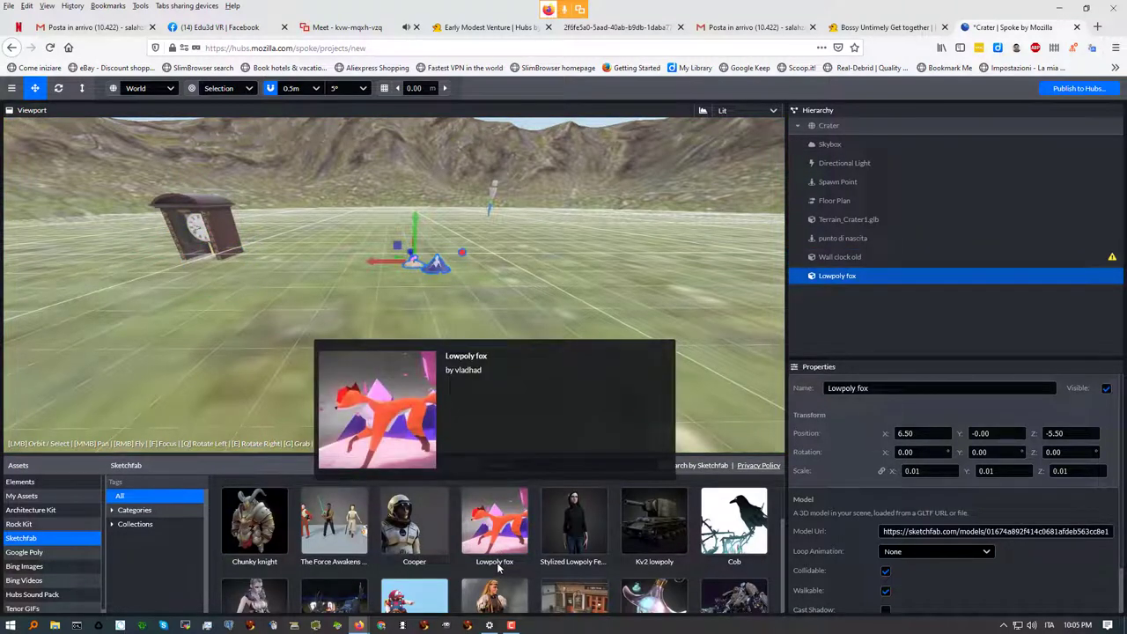
pyautogui.moveTo(419, 222); pyautogui.dragTo(460, 292)
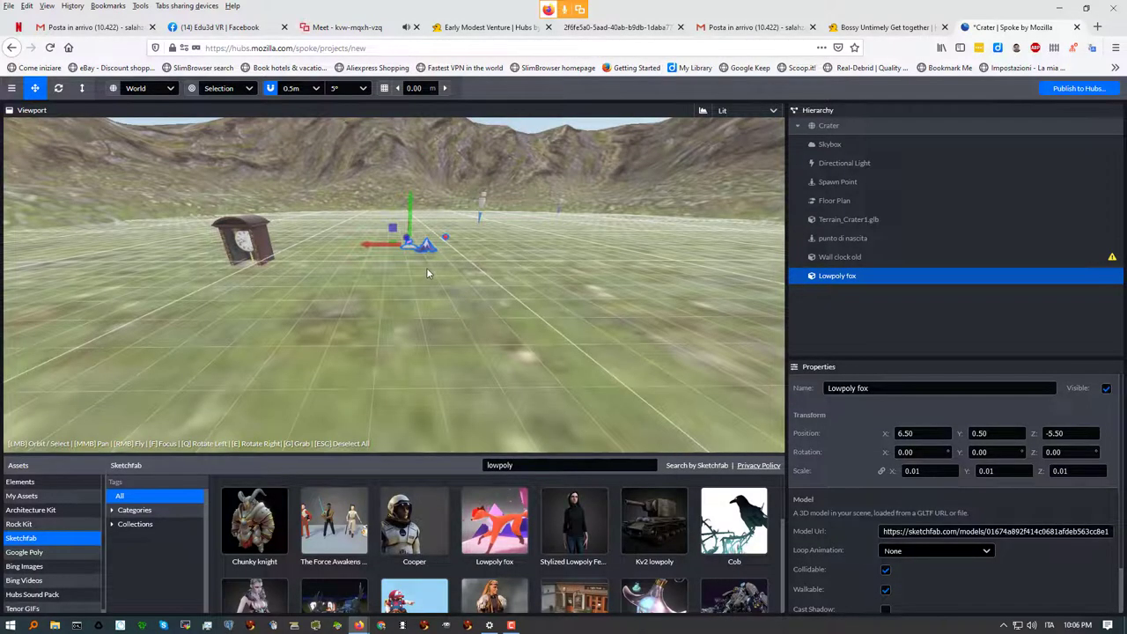
pyautogui.moveTo(427, 274); pyautogui.dragTo(434, 275, button='right')
# Fly the camera through the scene toward the clock and fox
pyautogui.press('w')
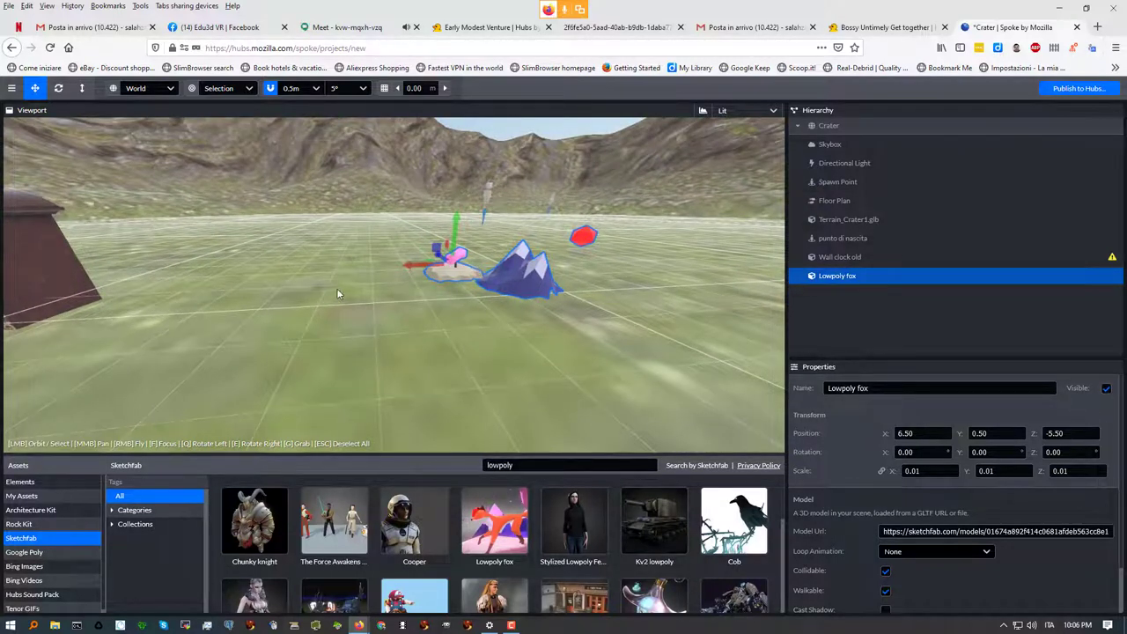
pyautogui.moveTo(258, 294); pyautogui.dragTo(227, 302)
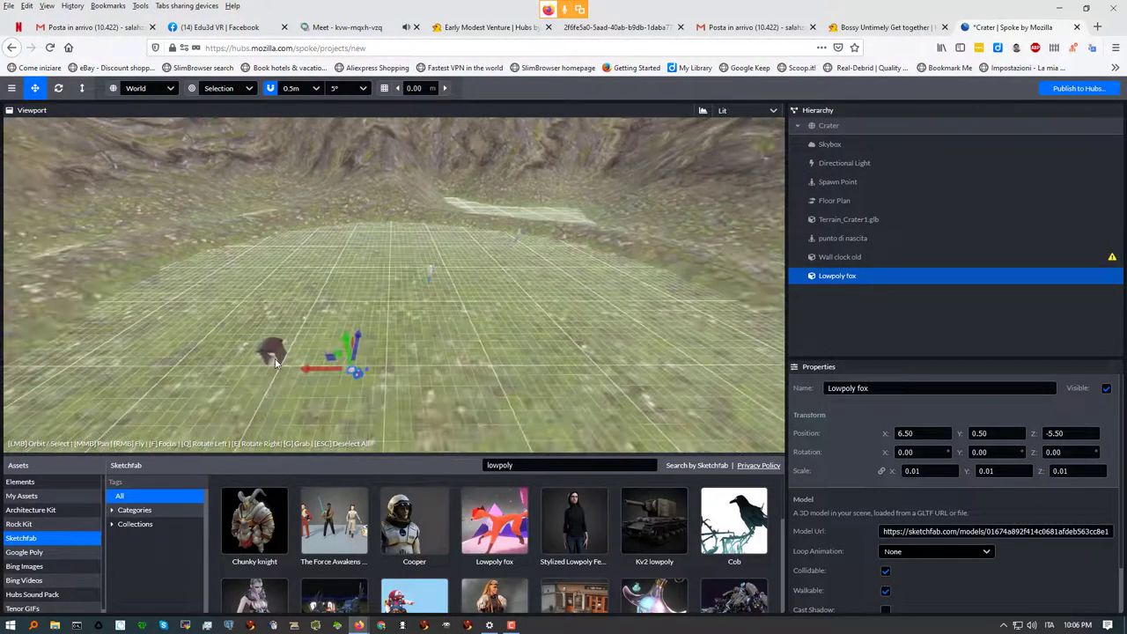
pyautogui.moveTo(226, 302); pyautogui.dragTo(226, 302, button='right')
pyautogui.press('w')
# Lift the Wall clock old to Y 1.00, placing it at 10.50, 1.00, -4.50
pyautogui.click(413, 263)
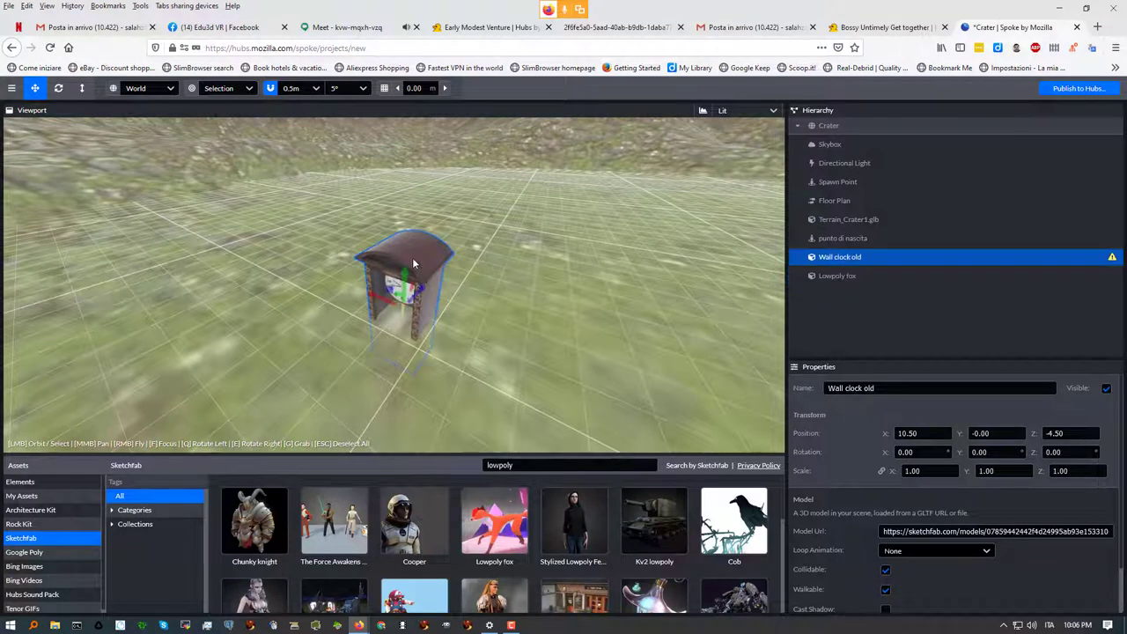
pyautogui.moveTo(405, 279); pyautogui.dragTo(416, 202)
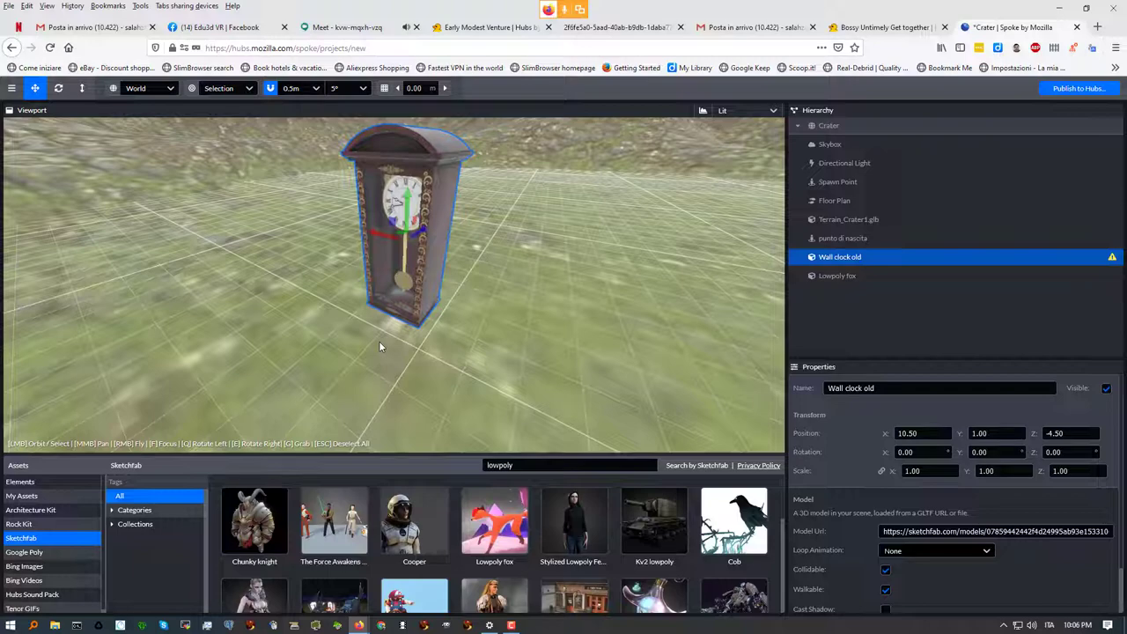
pyautogui.moveTo(461, 345); pyautogui.dragTo(486, 350)
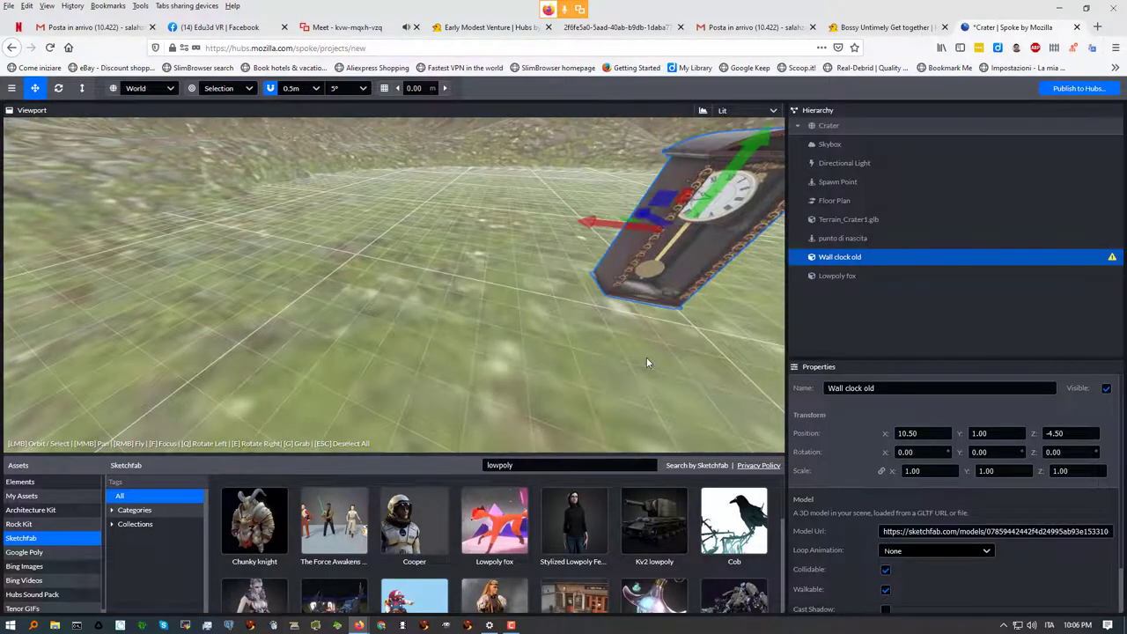
pyautogui.moveTo(654, 350); pyautogui.dragTo(672, 357, button='right')
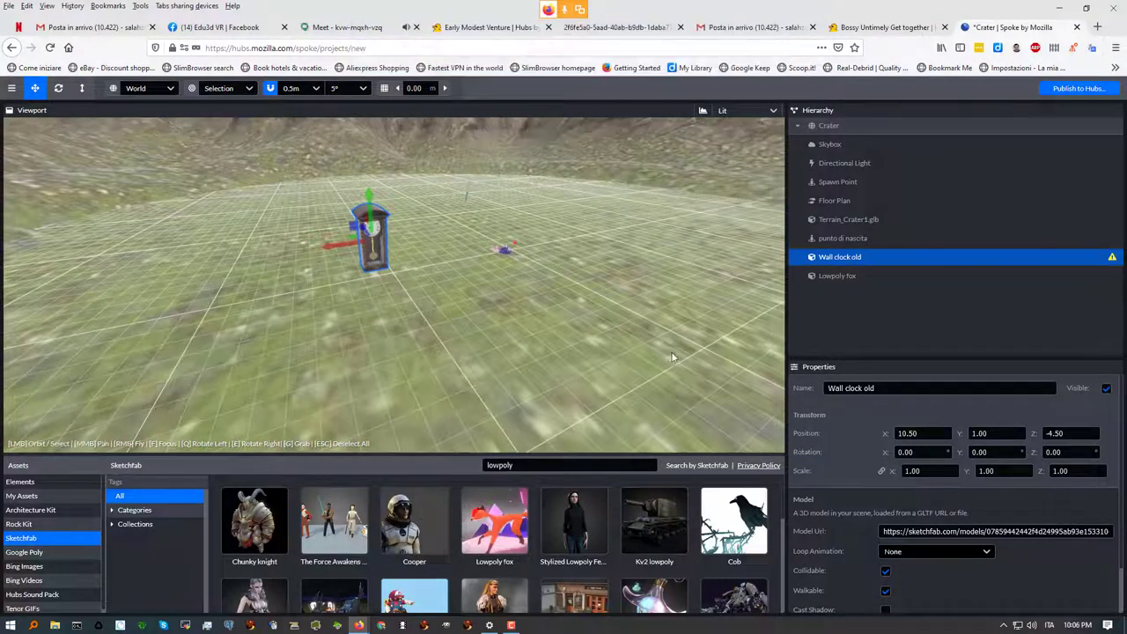
pyautogui.click(504, 253)
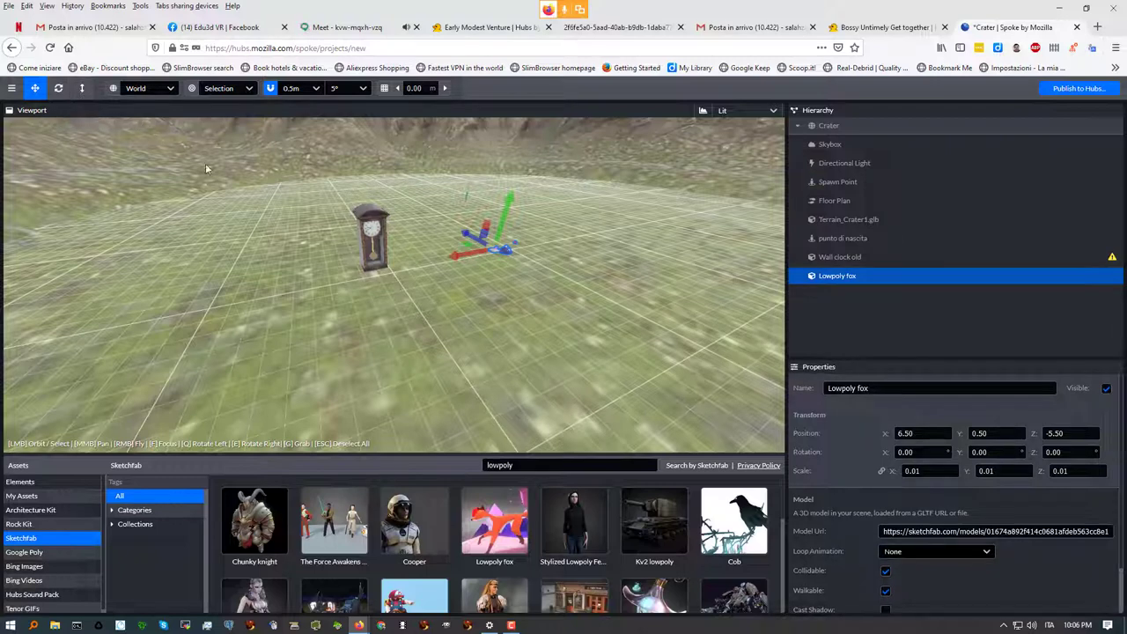
# Scale up the Lowpoly fox, then switch back to the move tool
pyautogui.press('y')
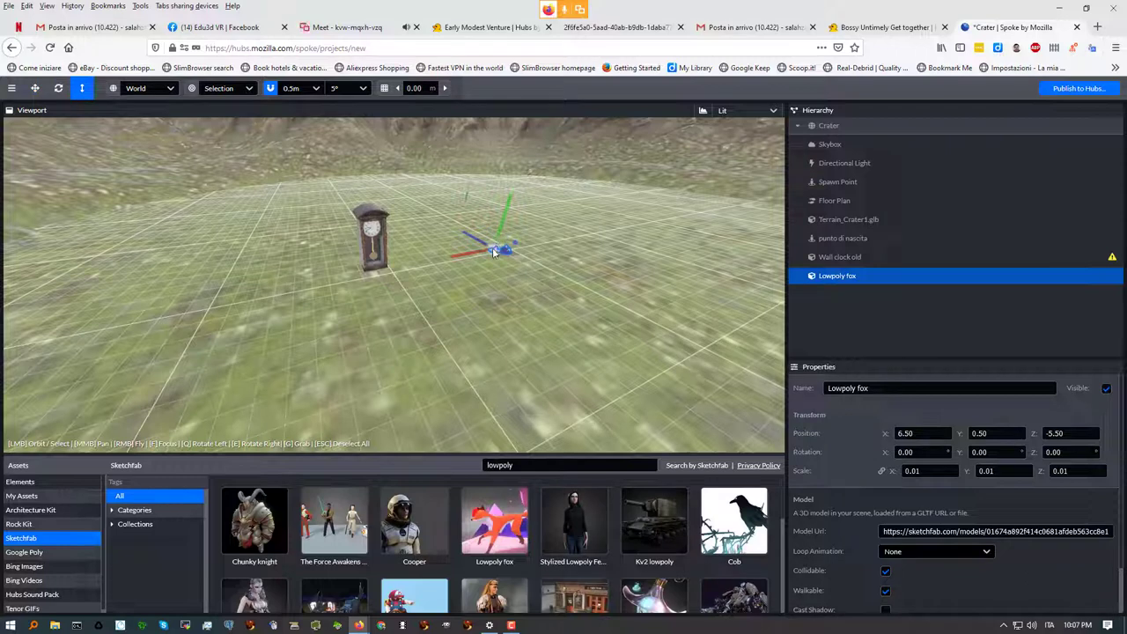
pyautogui.moveTo(493, 249); pyautogui.dragTo(636, 177)
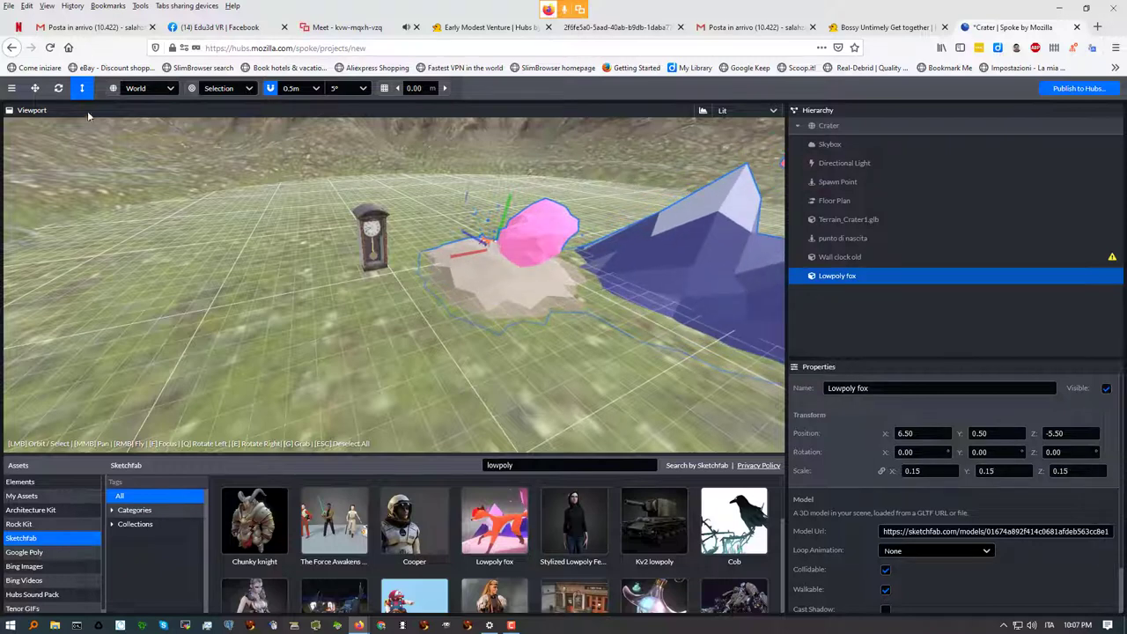
pyautogui.click(36, 89)
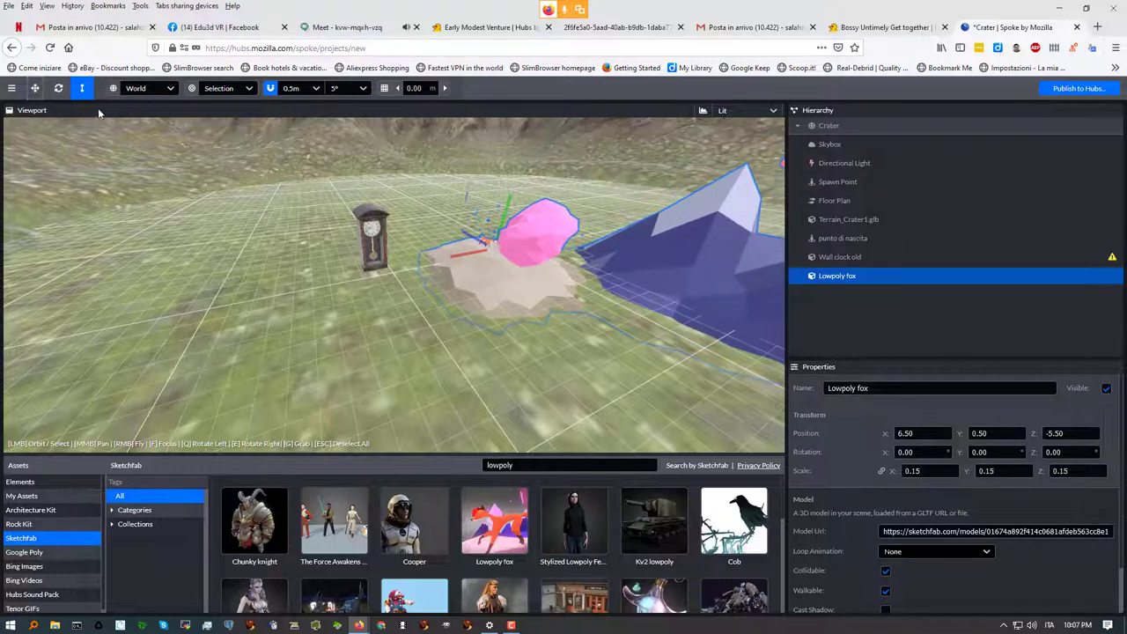
pyautogui.click(35, 88)
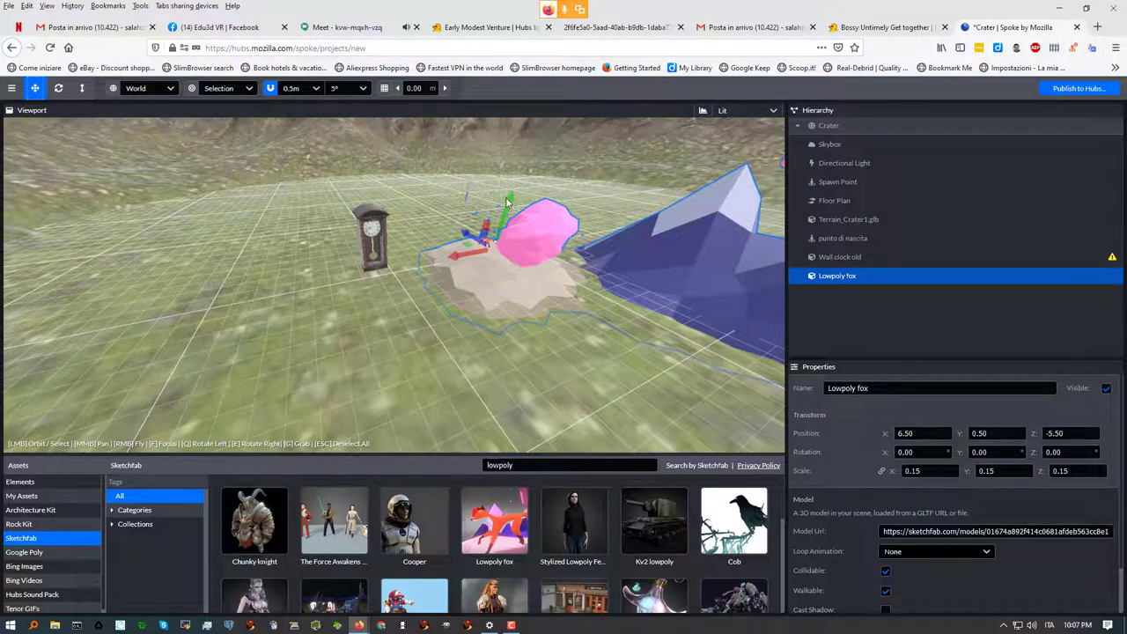
# Zoom in on the grandfather clock, select it, and switch to the Edu3d VR Facebook group page
pyautogui.moveTo(506, 203)
pyautogui.mouseDown()
pyautogui.moveTo(511, 189)
pyautogui.moveTo(509, 220)
pyautogui.mouseUp()
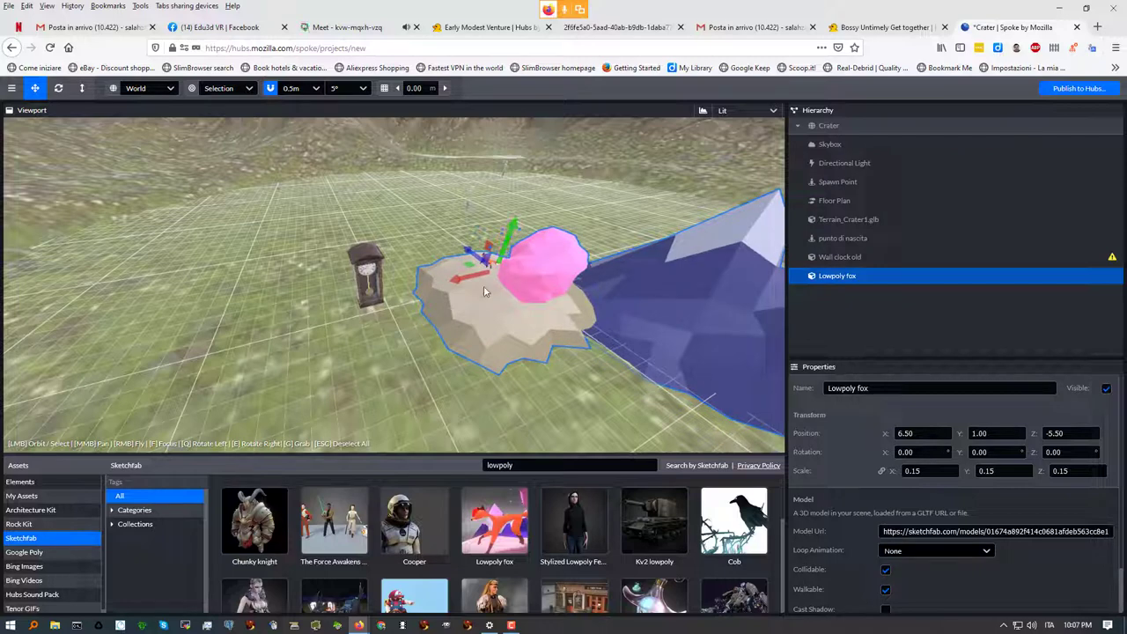
pyautogui.scroll(5, 531, 300)
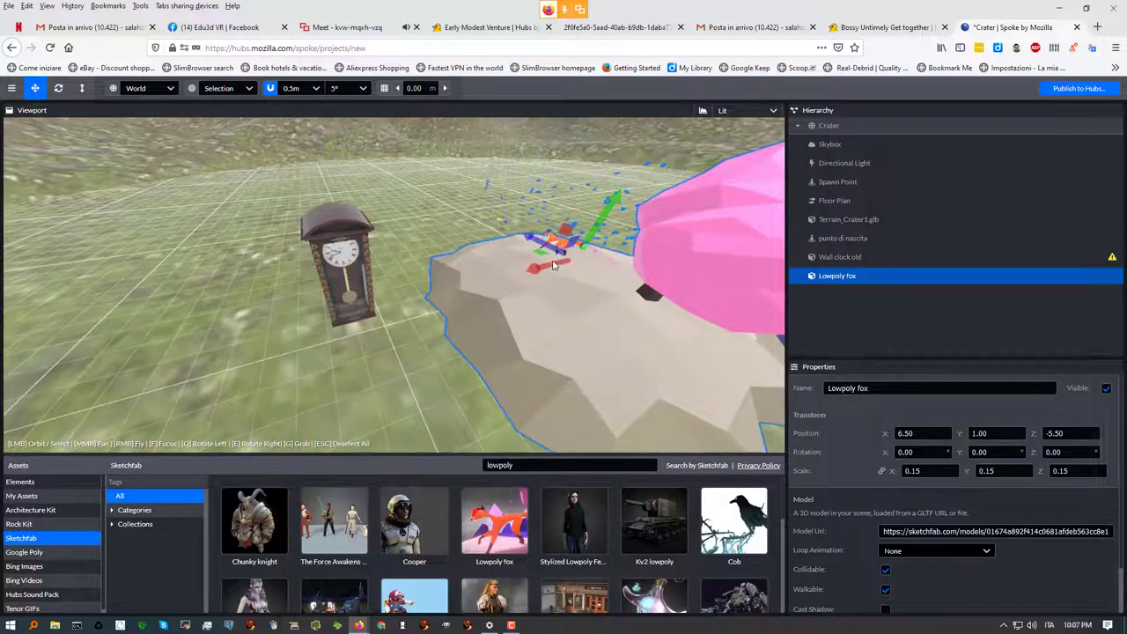
pyautogui.click(333, 257)
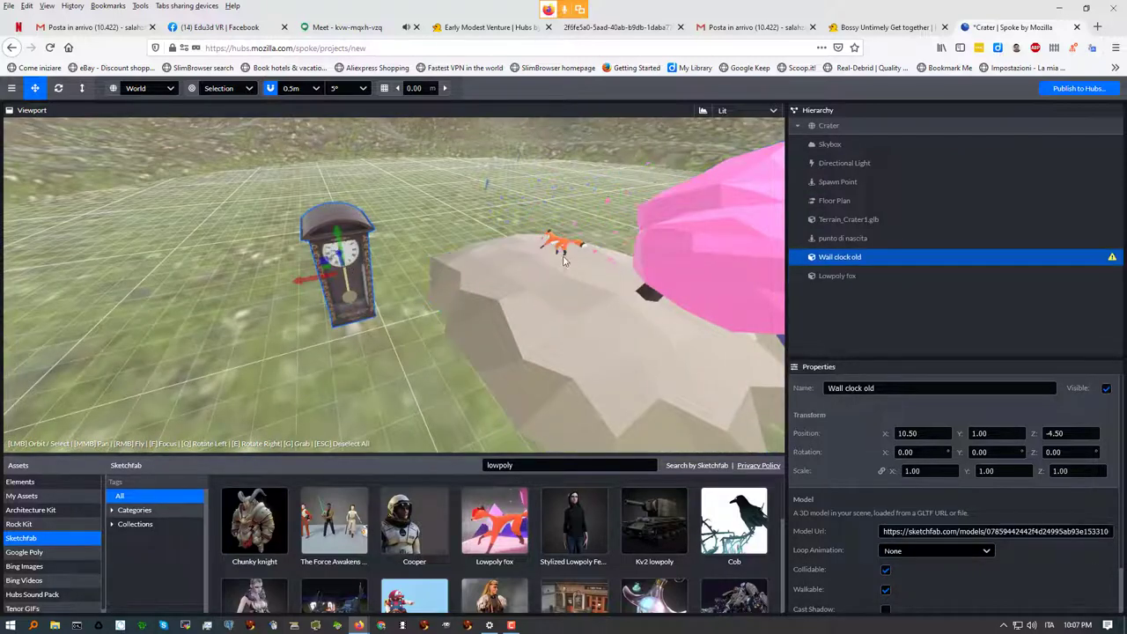
pyautogui.click(264, 27)
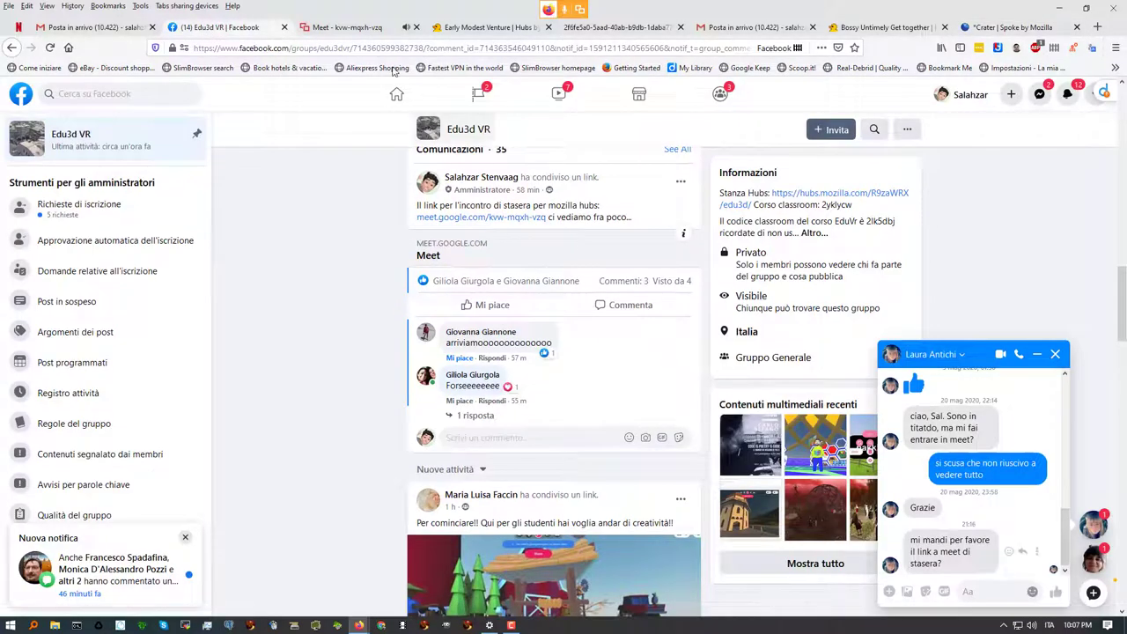
# Return to the Google Meet call and open its chat panel beside the shared presentation
pyautogui.click(357, 27)
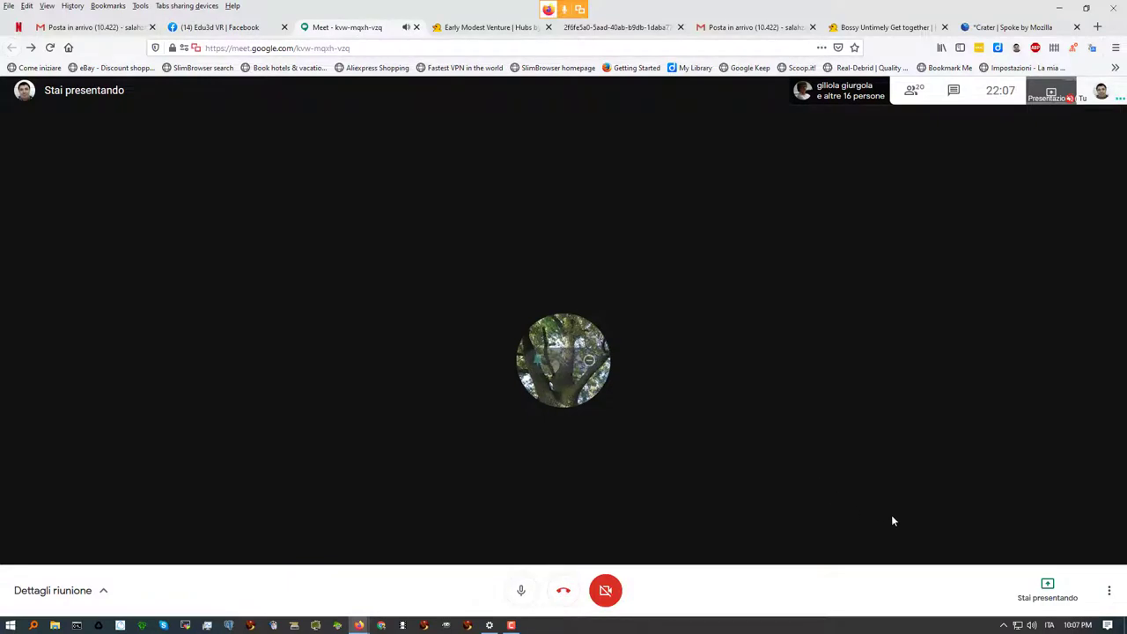
pyautogui.click(953, 92)
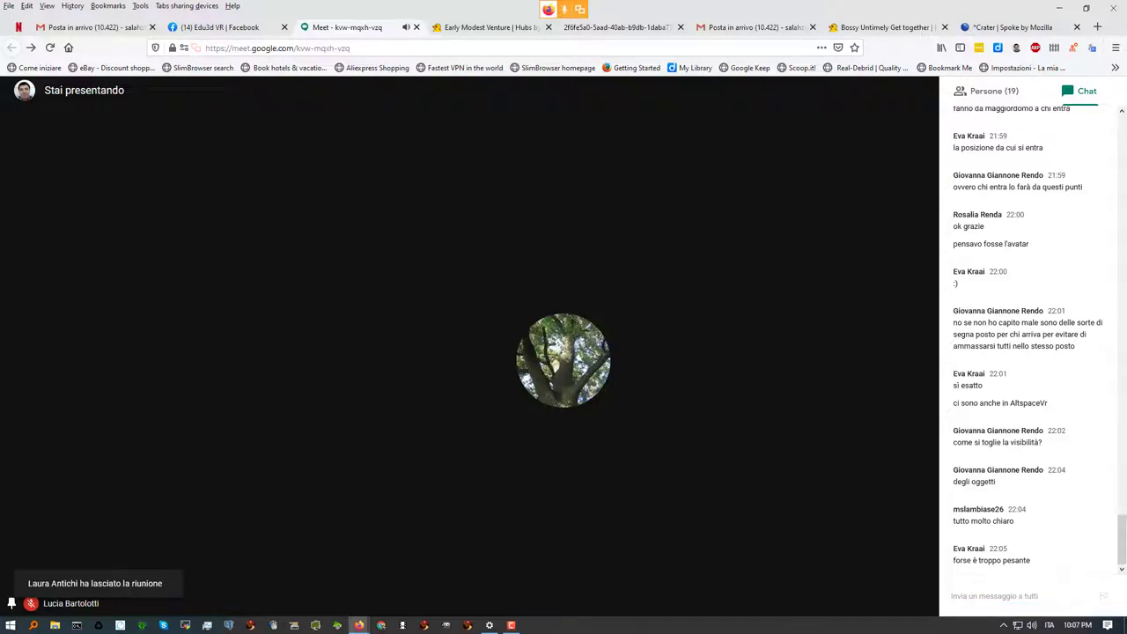
# Return to the Crater scene editor and widen the side panels by narrowing the viewport
pyautogui.click(1015, 29)
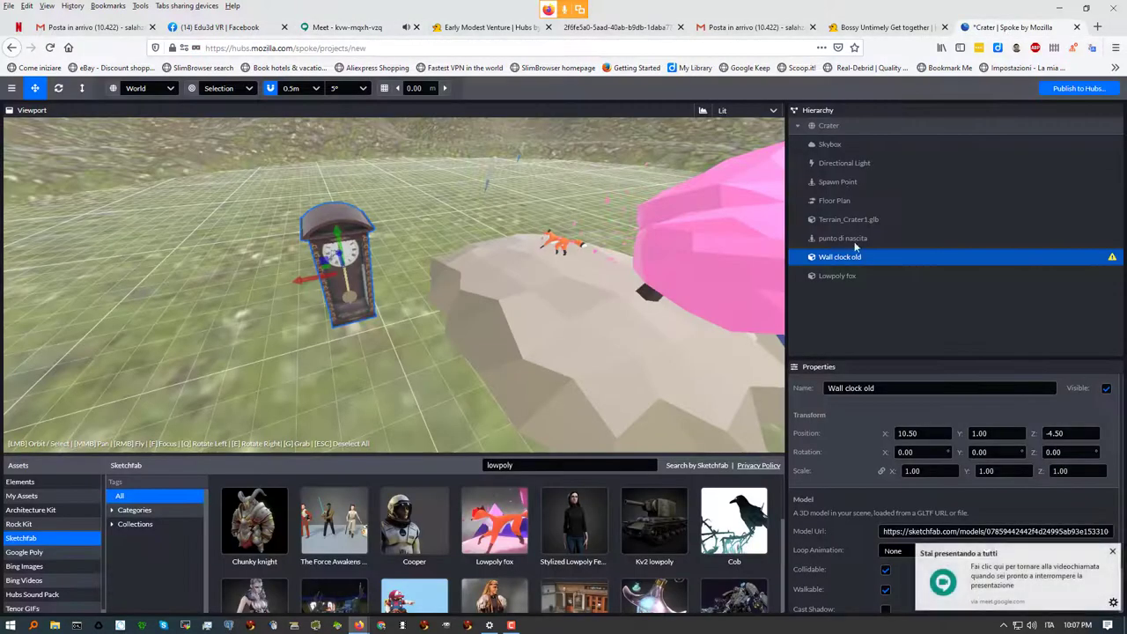
pyautogui.click(791, 276)
pyautogui.moveTo(786, 275); pyautogui.dragTo(553, 279)
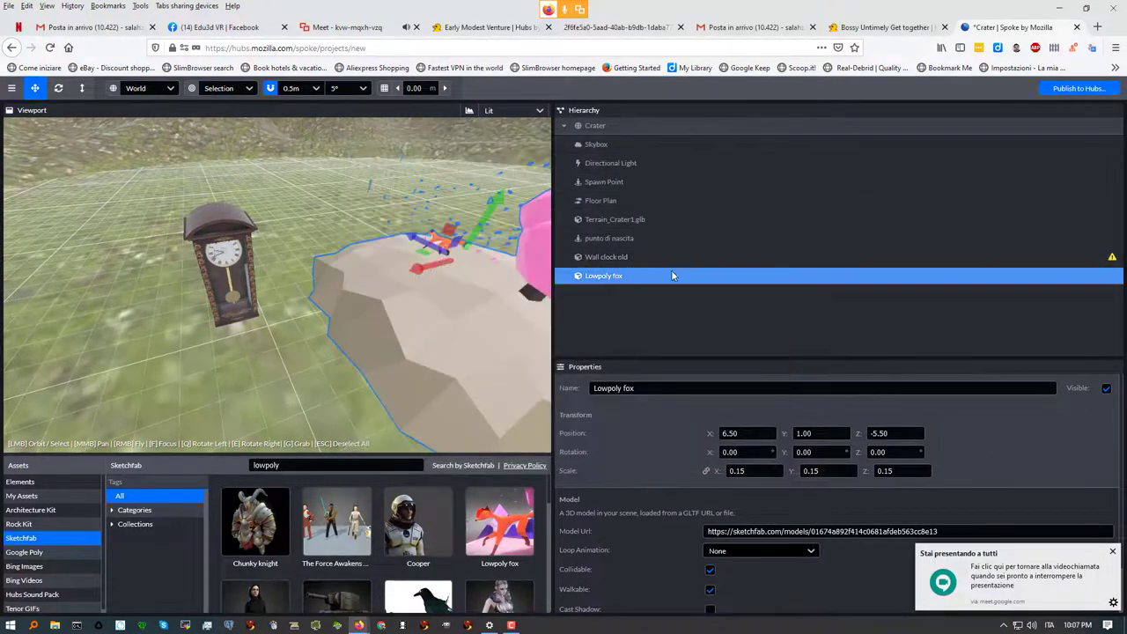
# Select the Wall clock old model and review its file-size warning
pyautogui.click(645, 257)
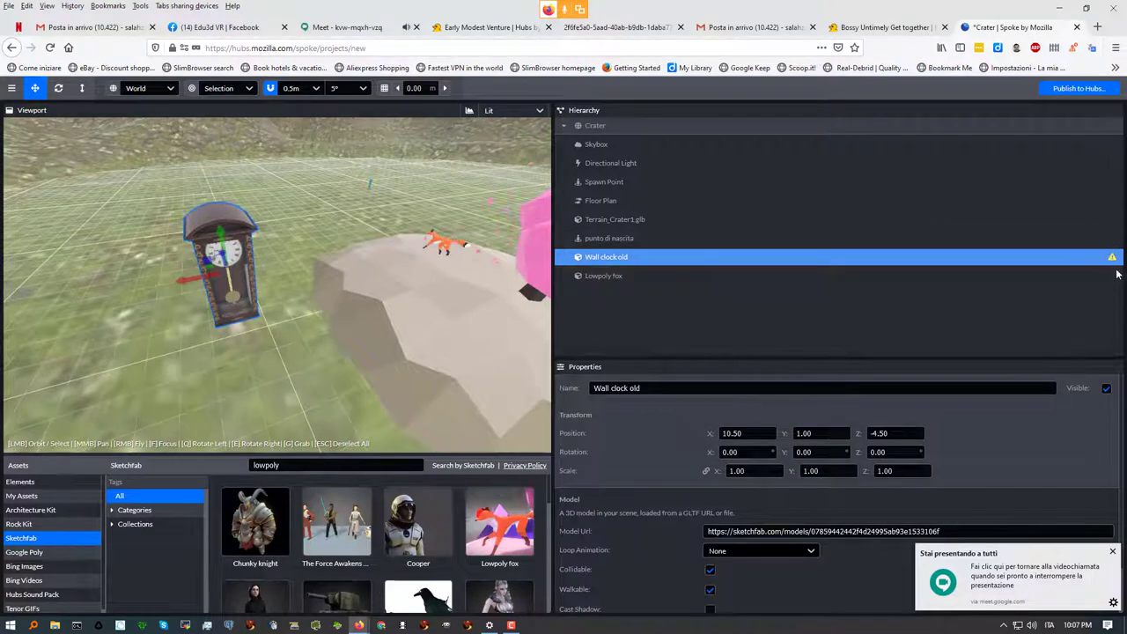
pyautogui.moveTo(1113, 265)
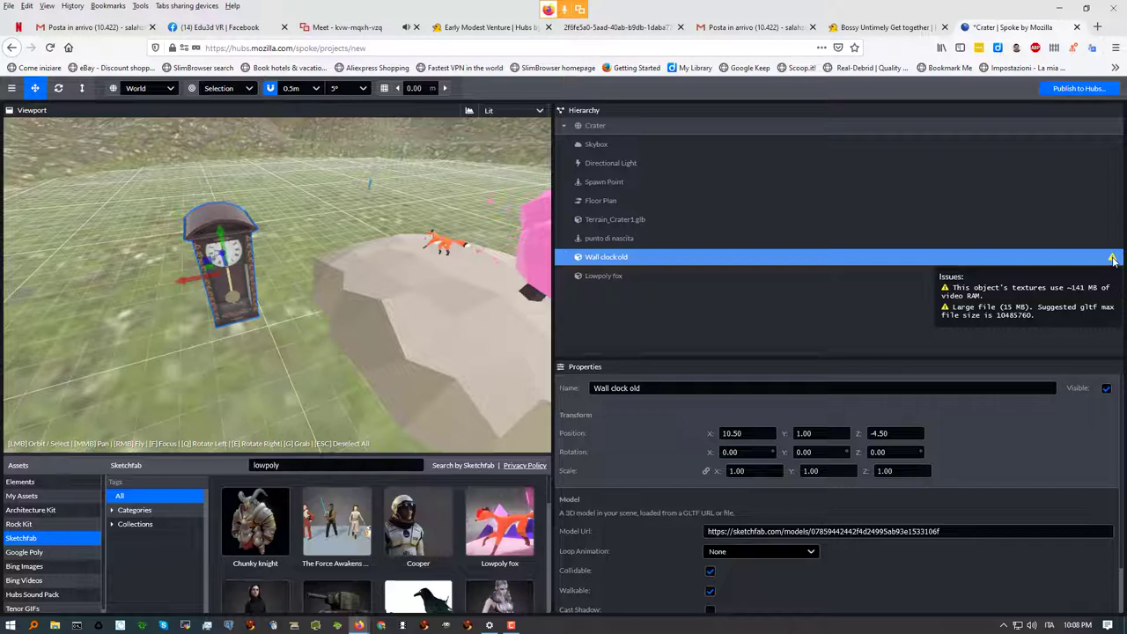
pyautogui.click(668, 275)
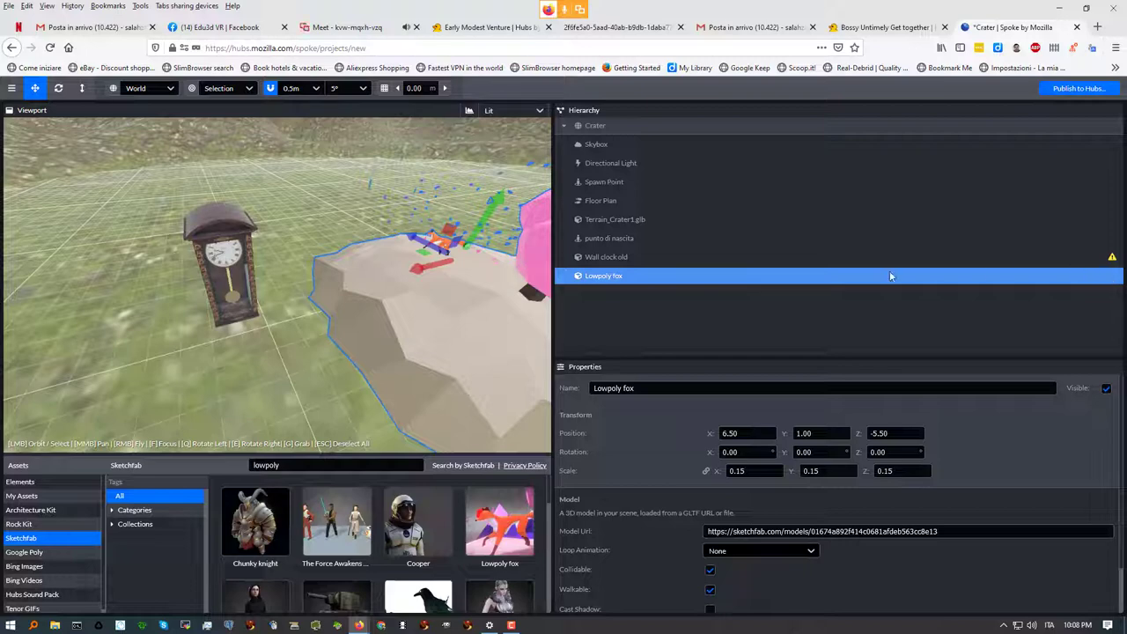
pyautogui.click(658, 256)
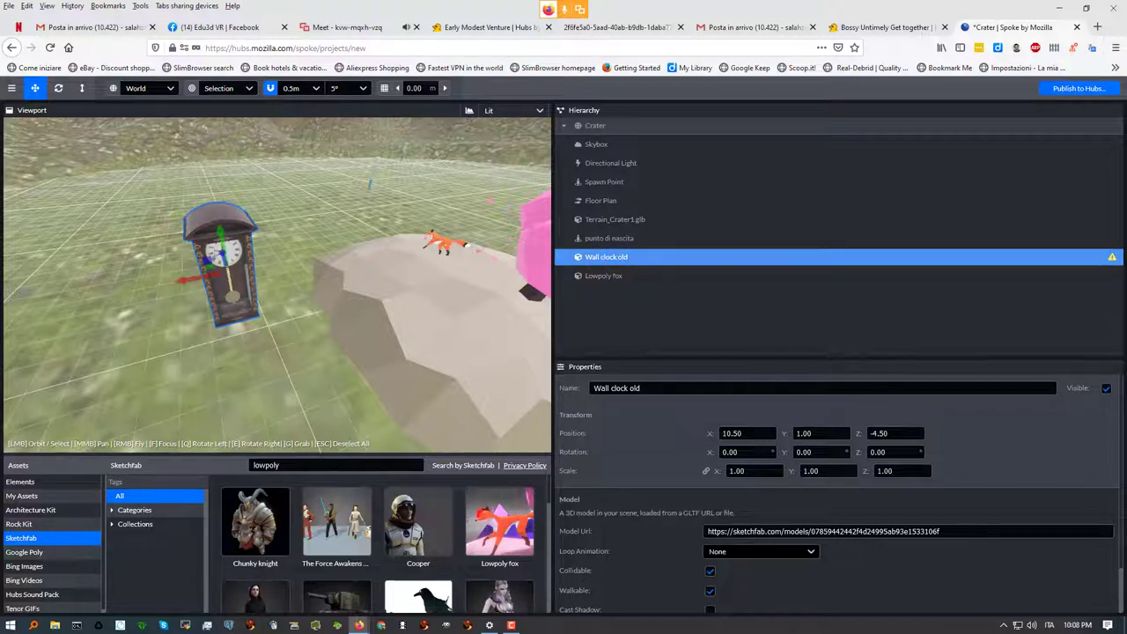
# Expand the Wall clock old model's glTF Info and scroll through its file and texture details
pyautogui.scroll(-1, 1118, 518)
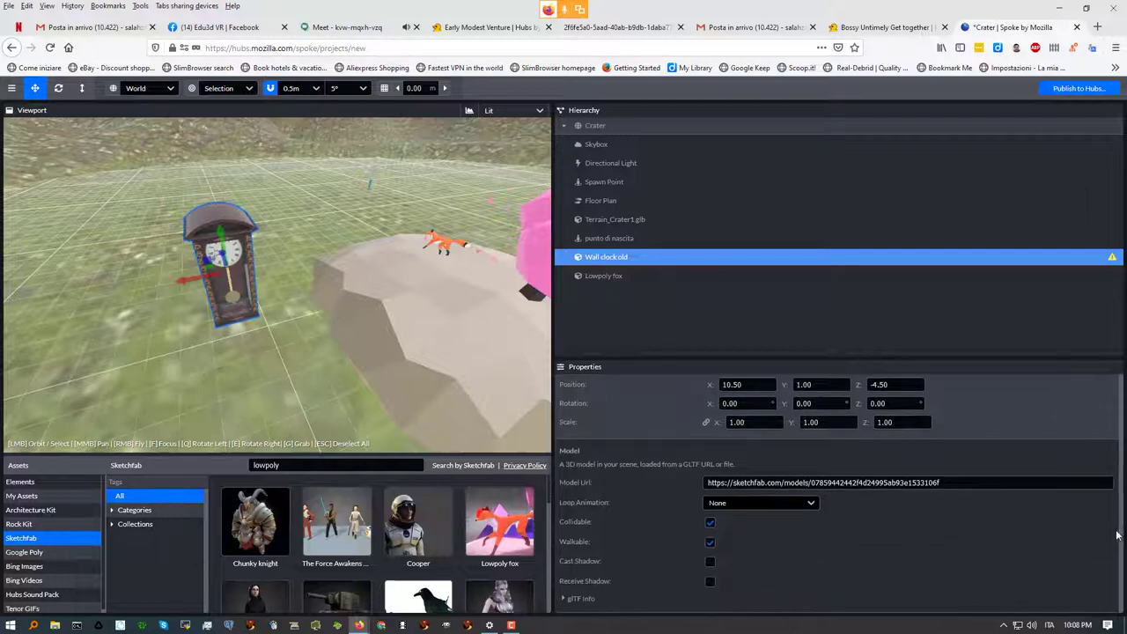
pyautogui.click(564, 600)
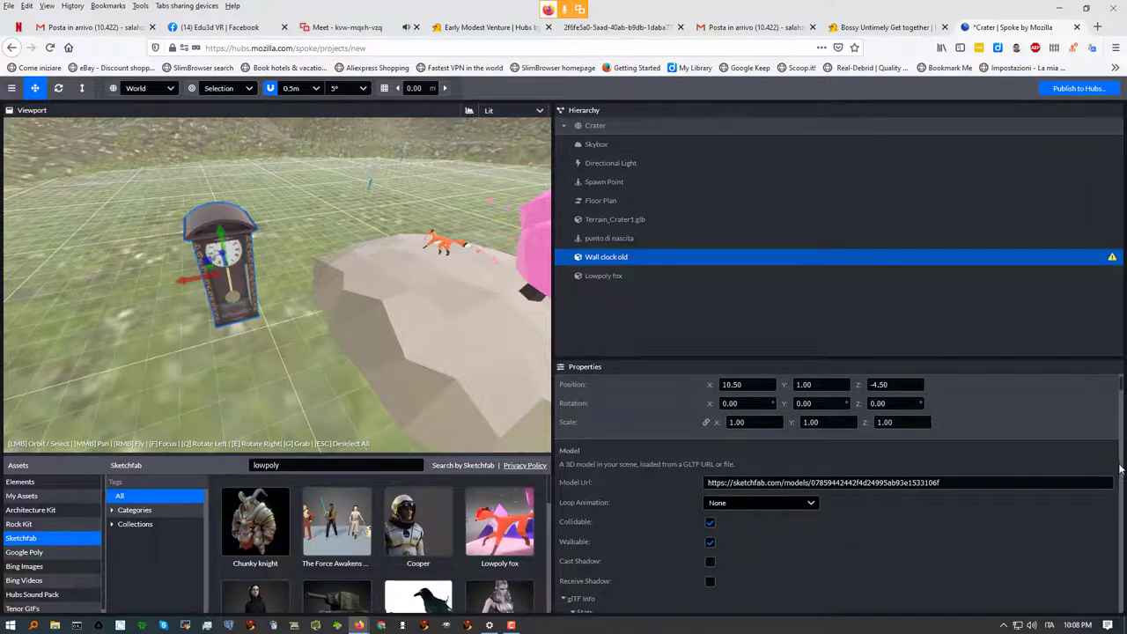
pyautogui.scroll(-8, 1119, 476)
pyautogui.scroll(-15, 1120, 529)
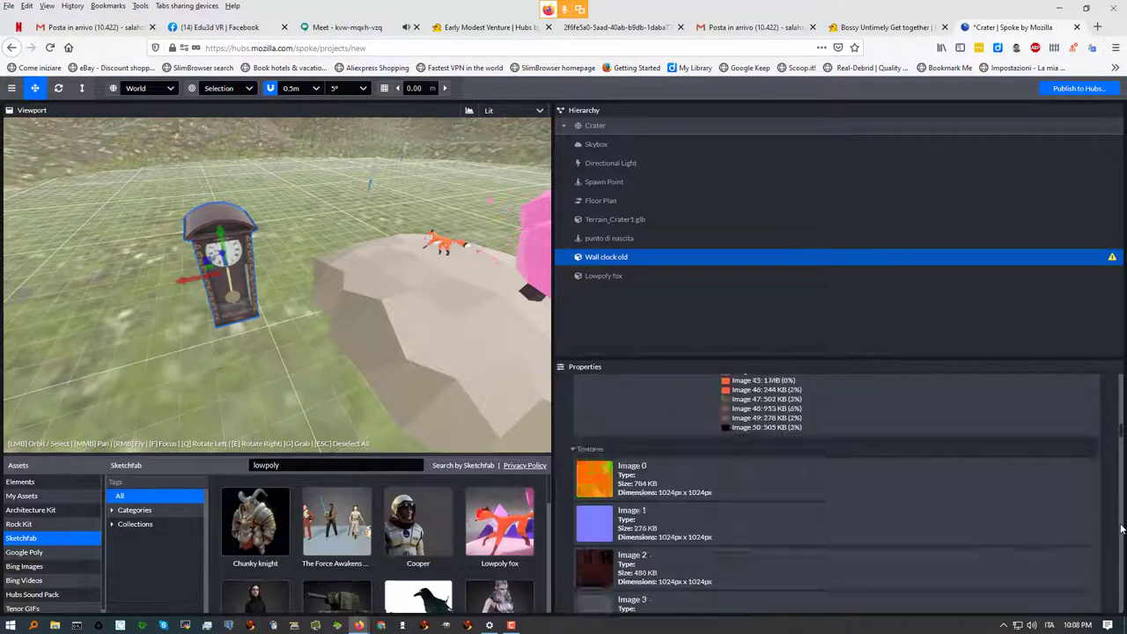
pyautogui.scroll(10, 1121, 547)
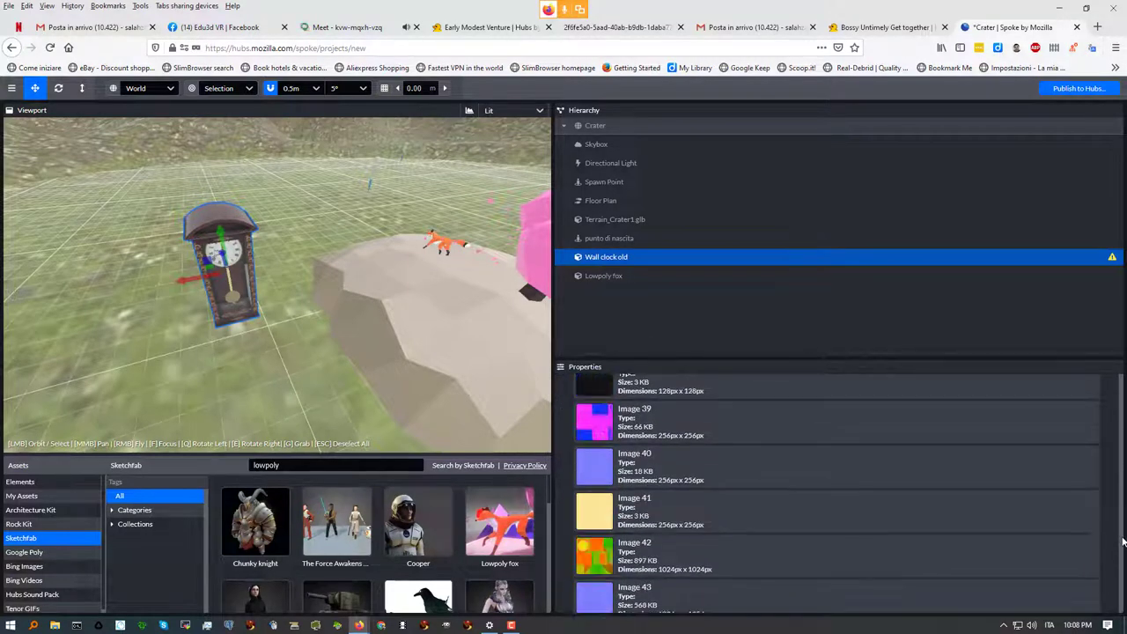
pyautogui.scroll(10, 1119, 493)
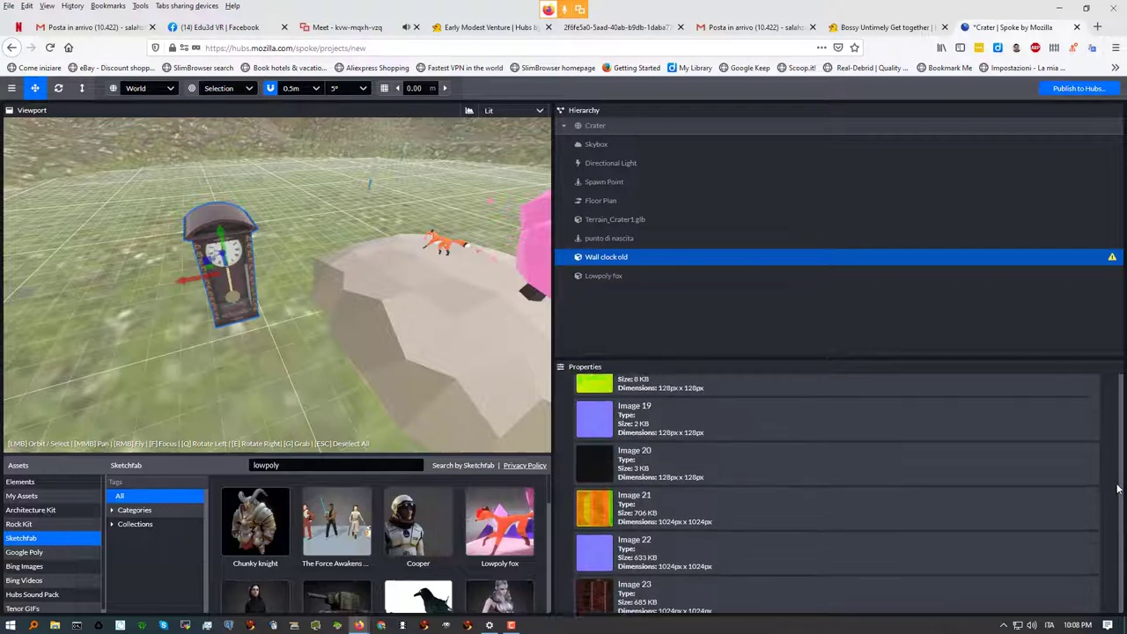
pyautogui.scroll(6, 1117, 457)
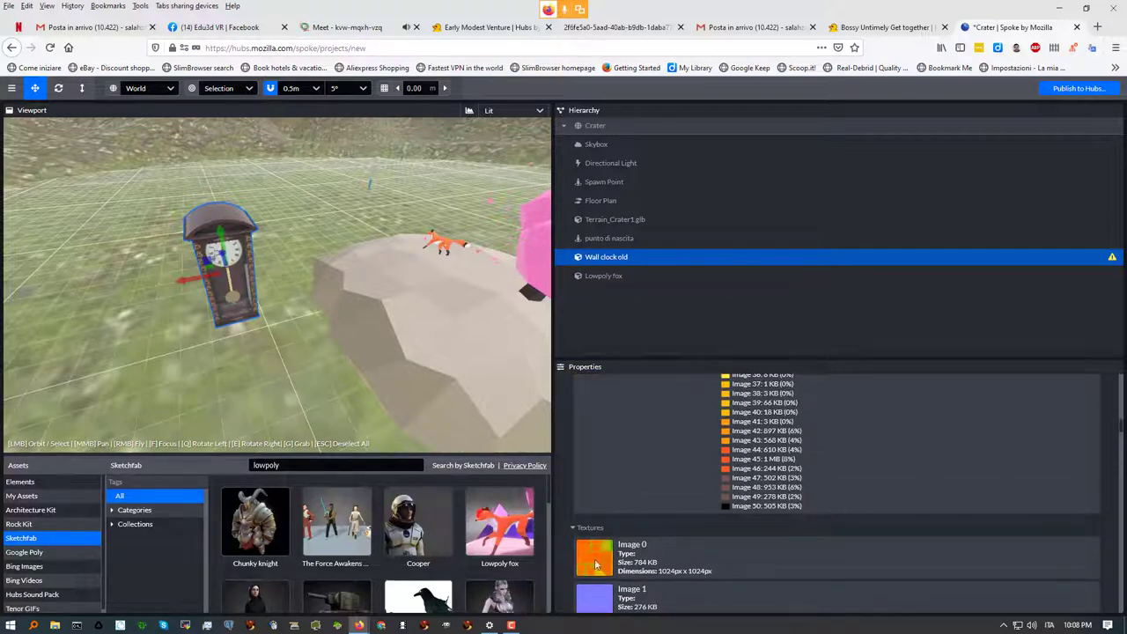
pyautogui.scroll(-4, 601, 571)
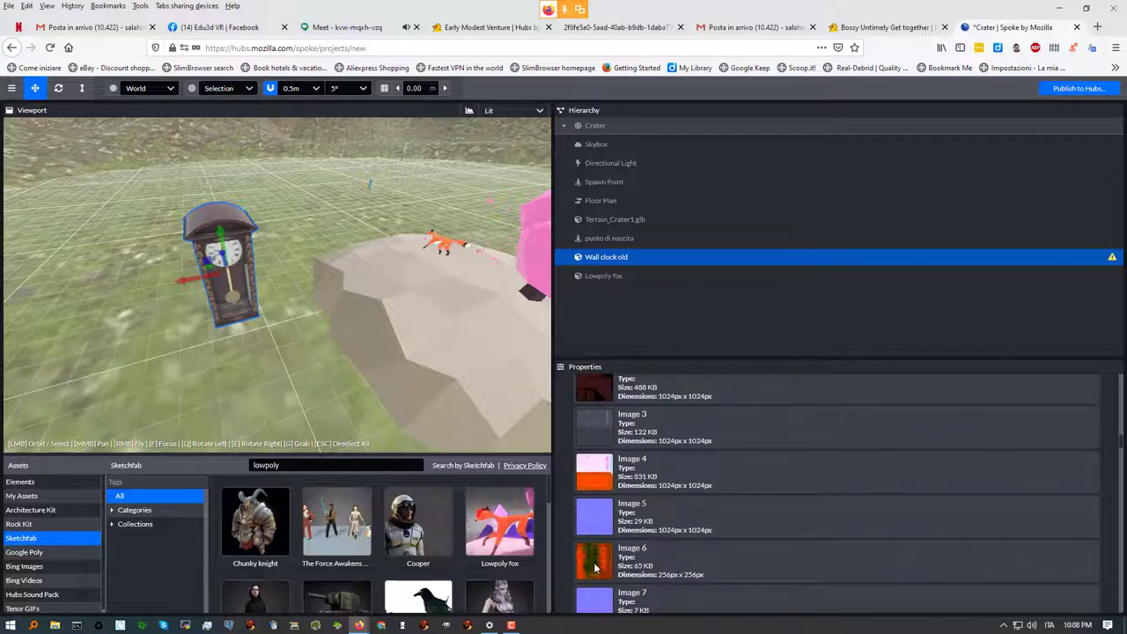
pyautogui.scroll(-7, 595, 568)
pyautogui.scroll(-5, 598, 561)
pyautogui.scroll(-7, 597, 564)
pyautogui.scroll(-4, 597, 564)
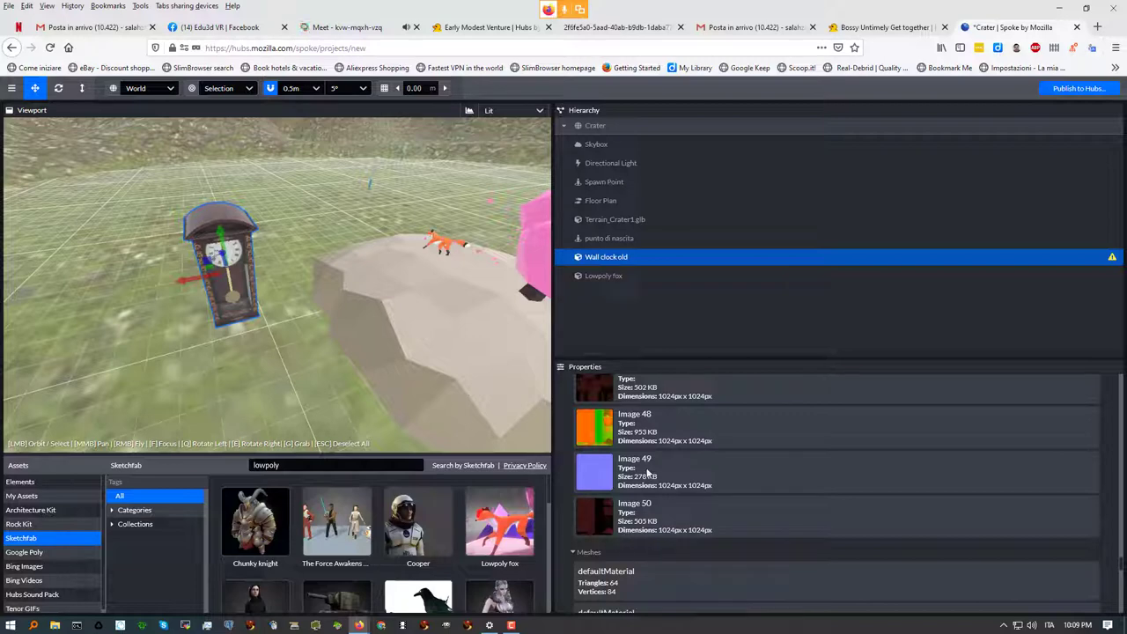
pyautogui.scroll(10, 647, 472)
pyautogui.scroll(15, 647, 473)
pyautogui.scroll(10, 643, 473)
pyautogui.scroll(4, 644, 473)
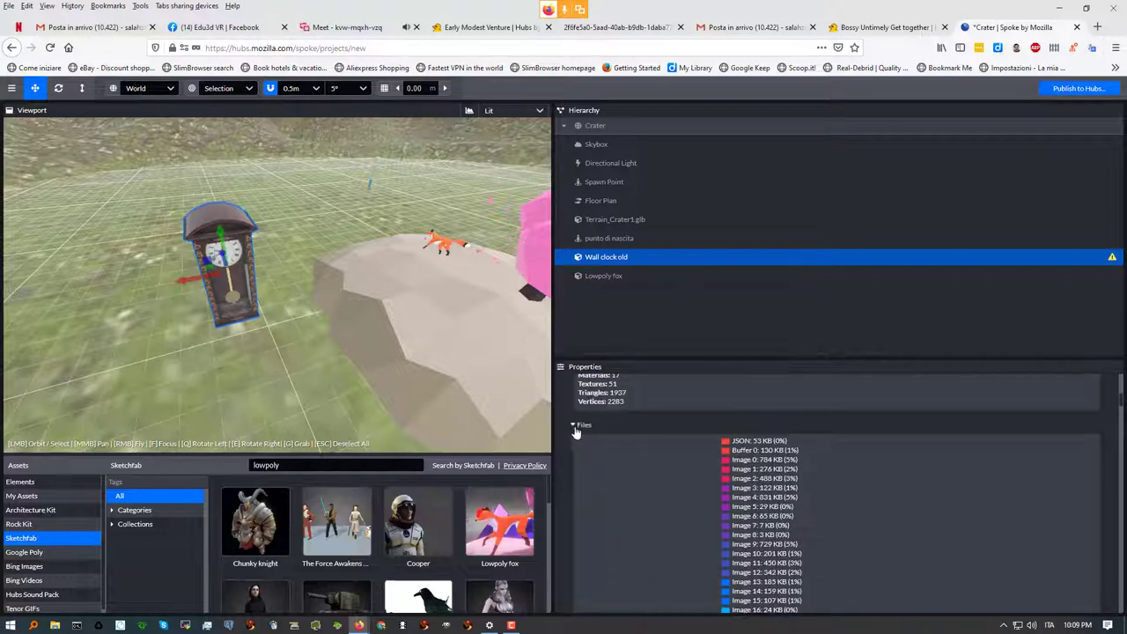
# Collapse Files and Textures to view the clock's meshes, with a brief visit to Meet
pyautogui.click(581, 426)
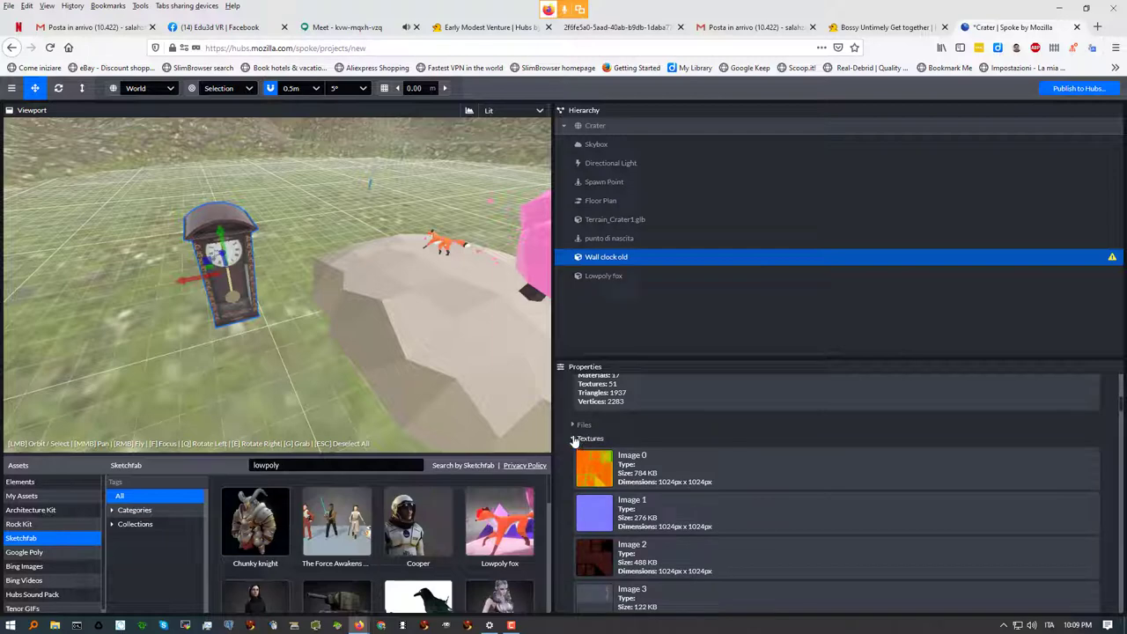
pyautogui.click(573, 438)
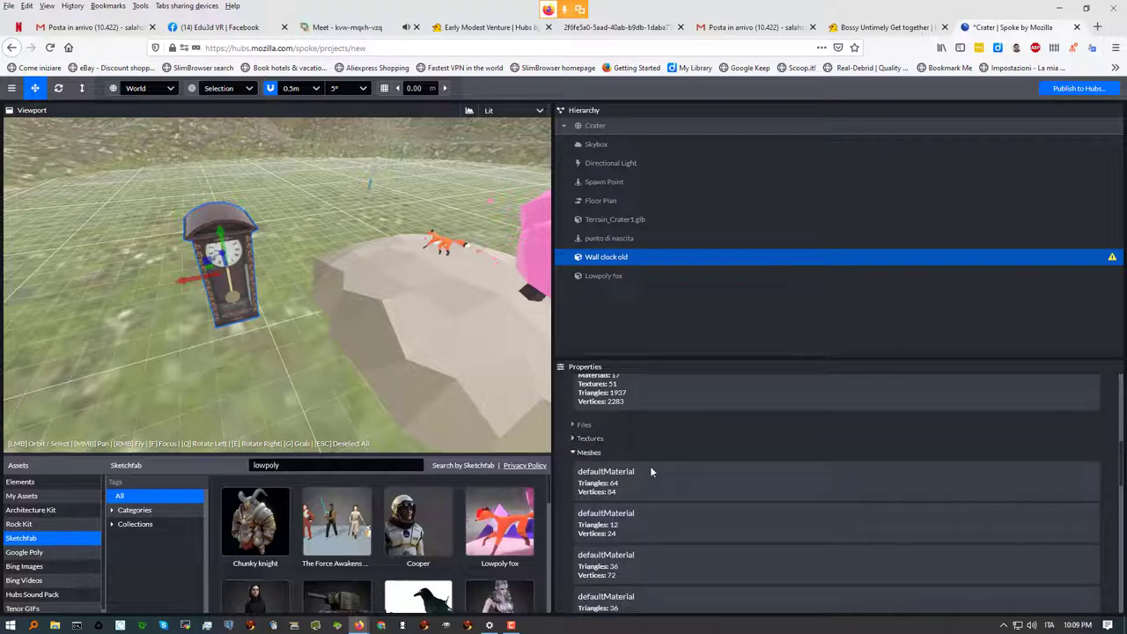
pyautogui.scroll(-3, 647, 526)
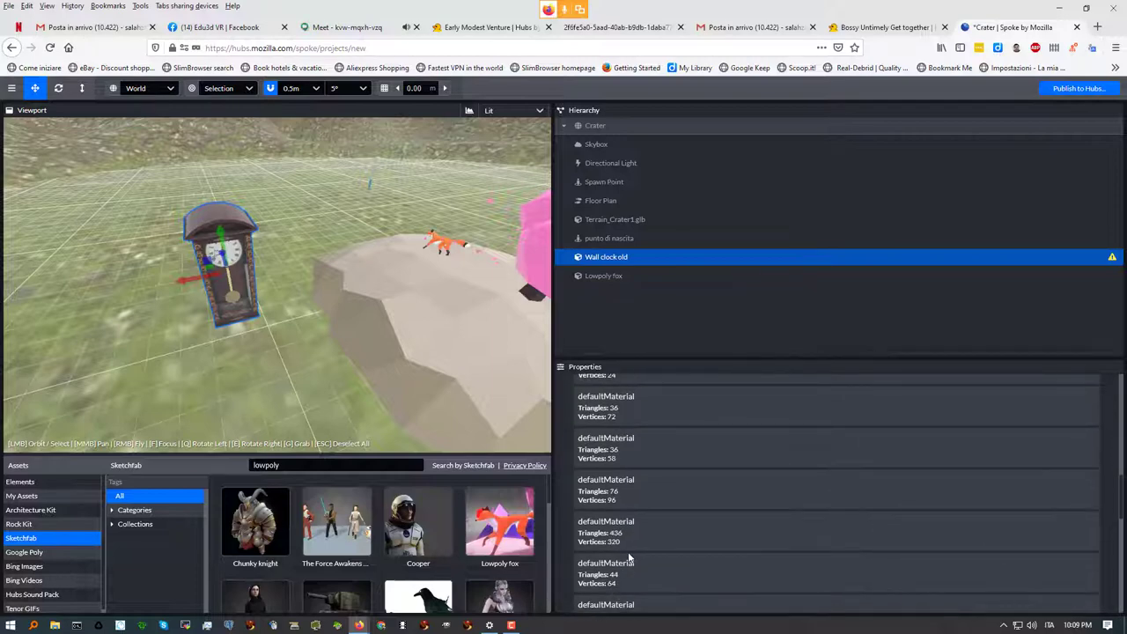
pyautogui.scroll(1, 599, 421)
pyautogui.scroll(1, 594, 396)
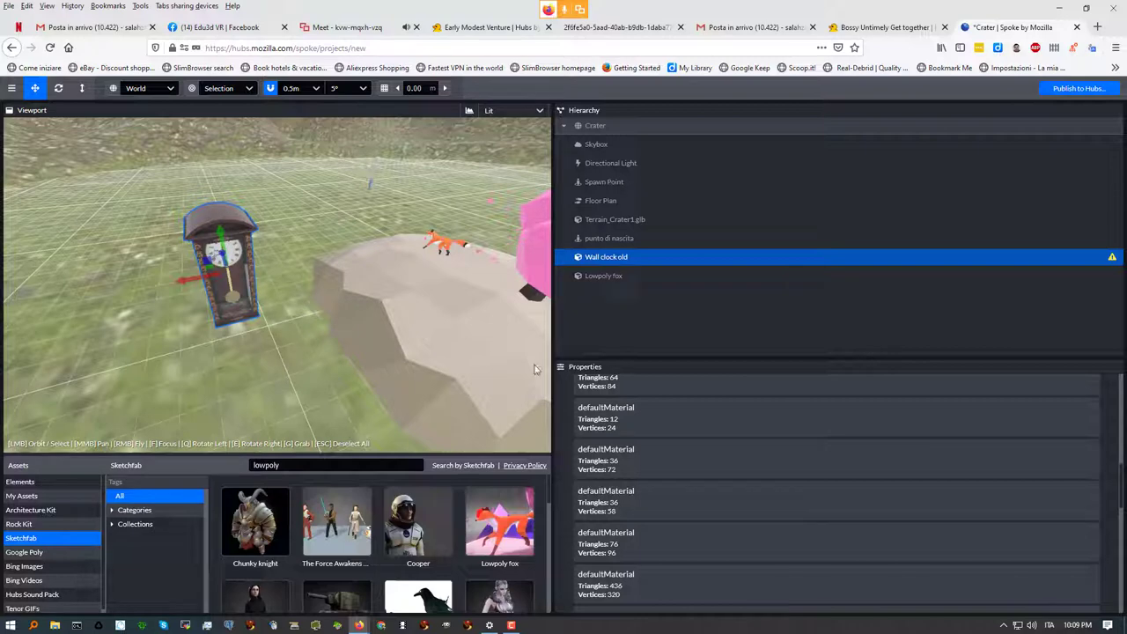
pyautogui.click(344, 27)
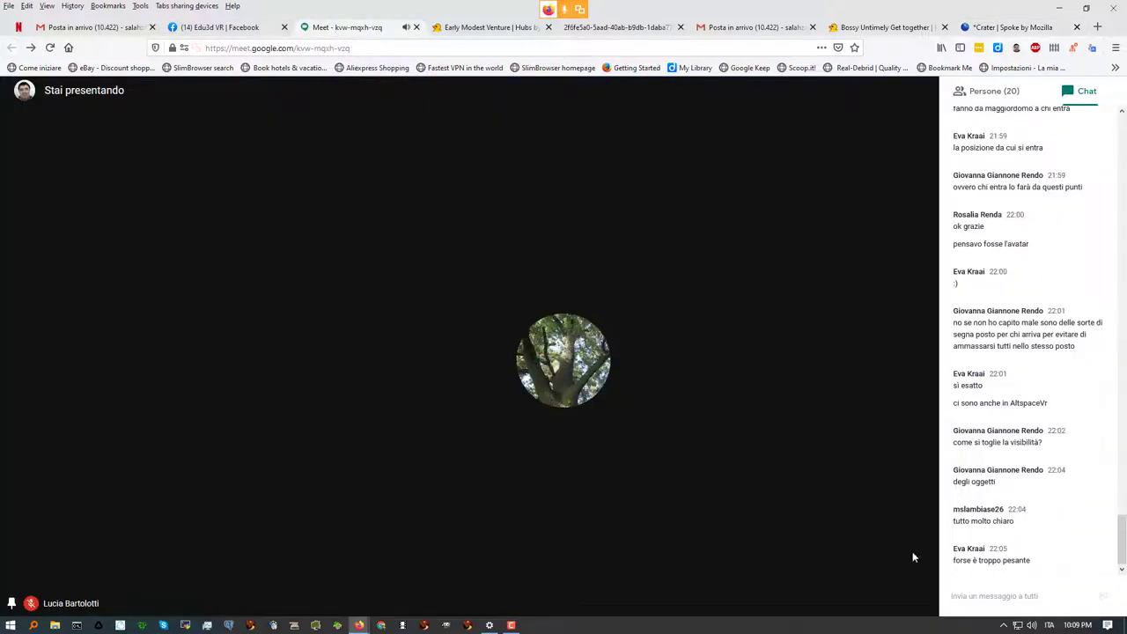
pyautogui.click(1013, 27)
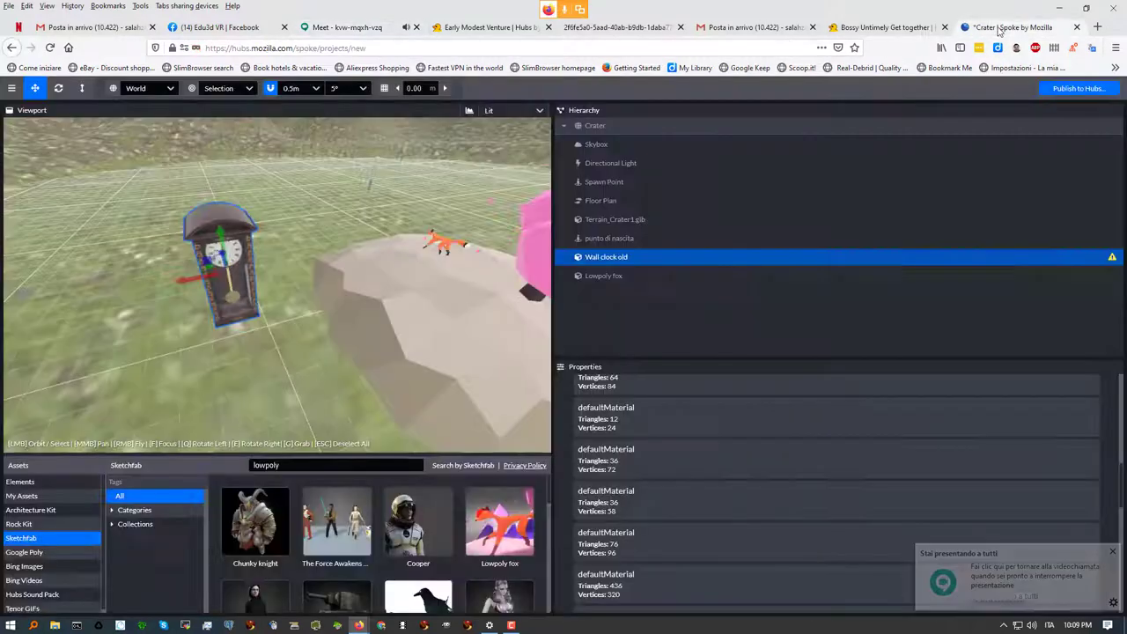
pyautogui.click(433, 295)
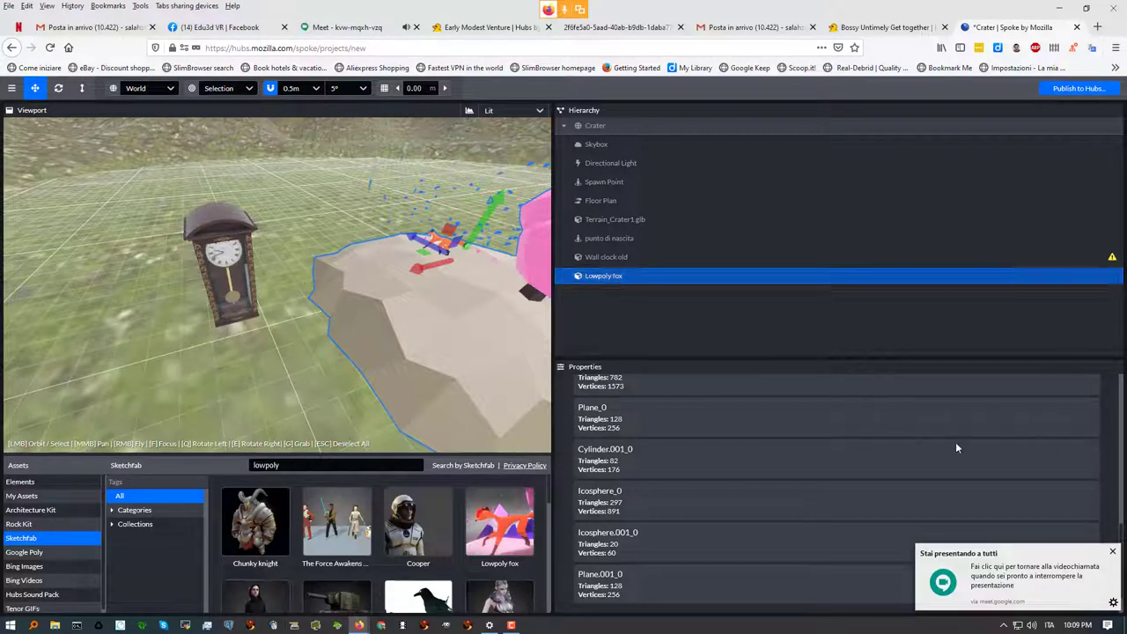
pyautogui.scroll(10, 1113, 431)
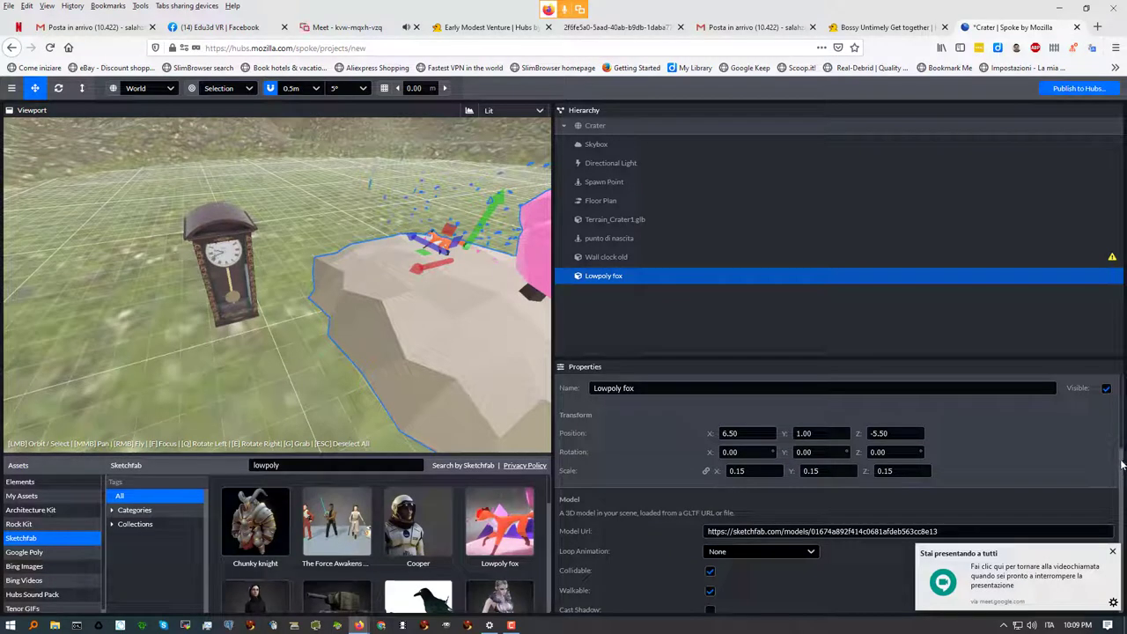
pyautogui.scroll(-10, 1121, 437)
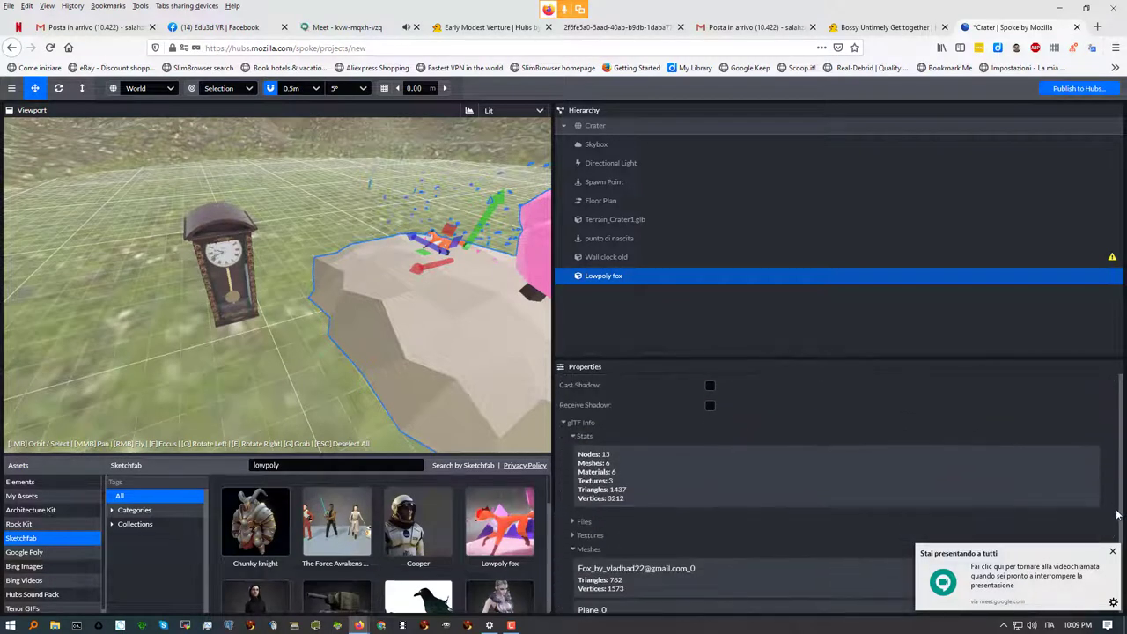
pyautogui.scroll(-2, 1116, 520)
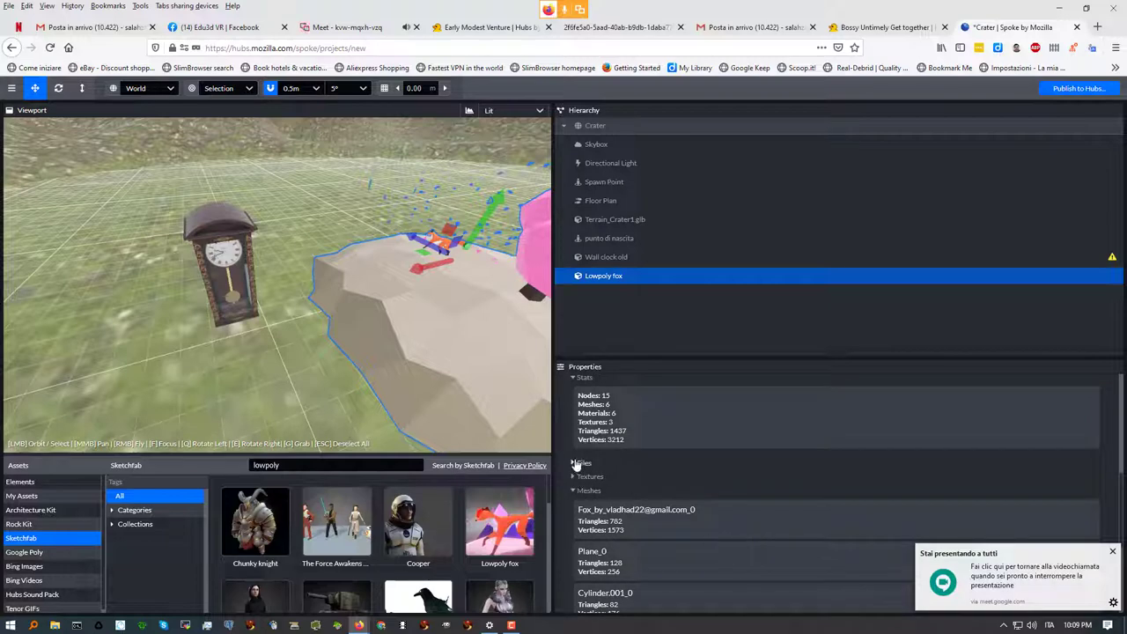
pyautogui.click(576, 464)
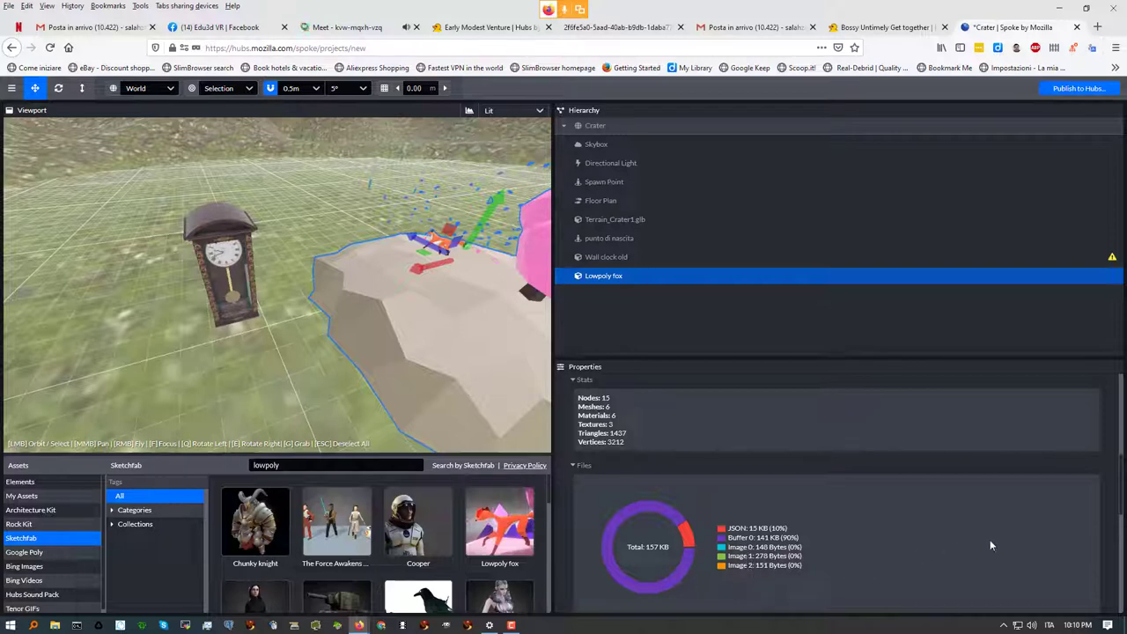
pyautogui.moveTo(1119, 469); pyautogui.dragTo(1111, 572)
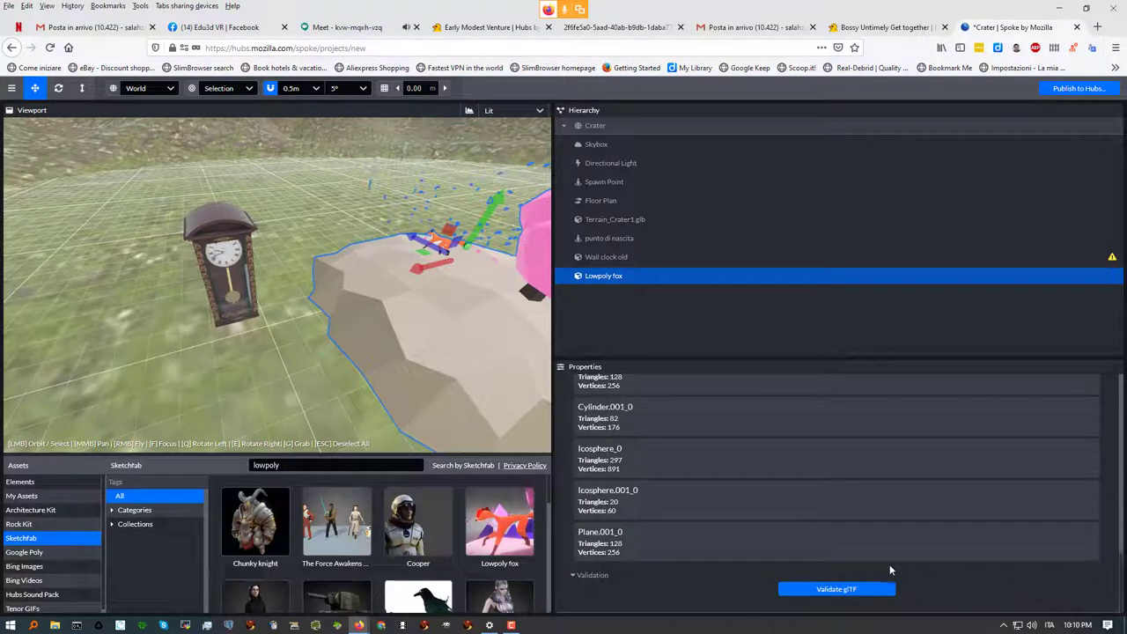
pyautogui.scroll(15, 634, 551)
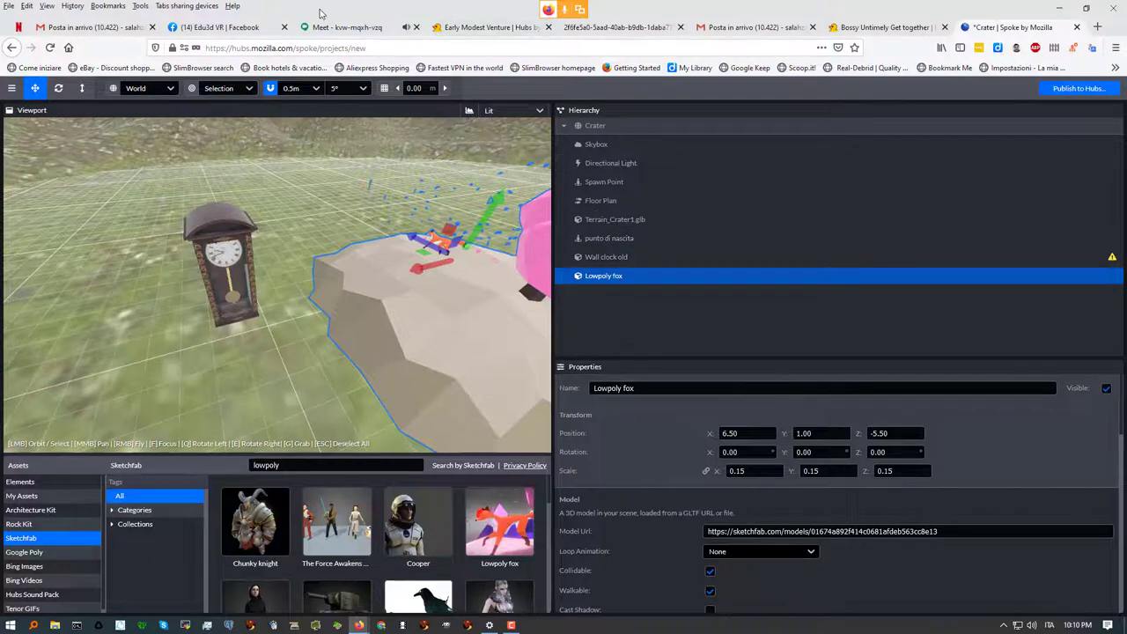
pyautogui.click(348, 27)
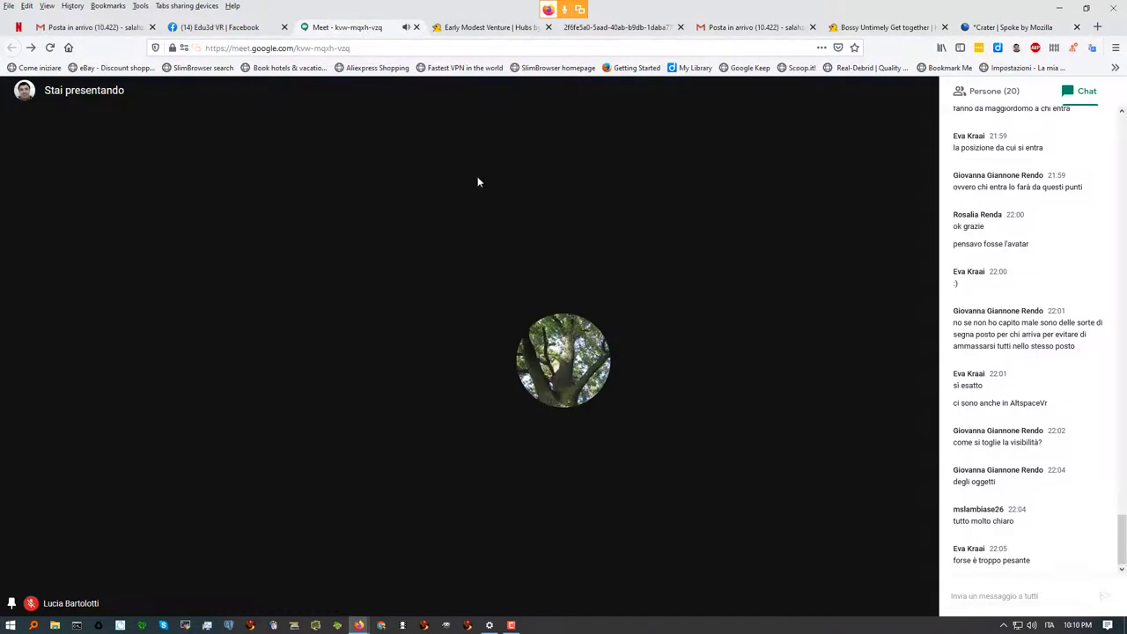
pyautogui.click(964, 594)
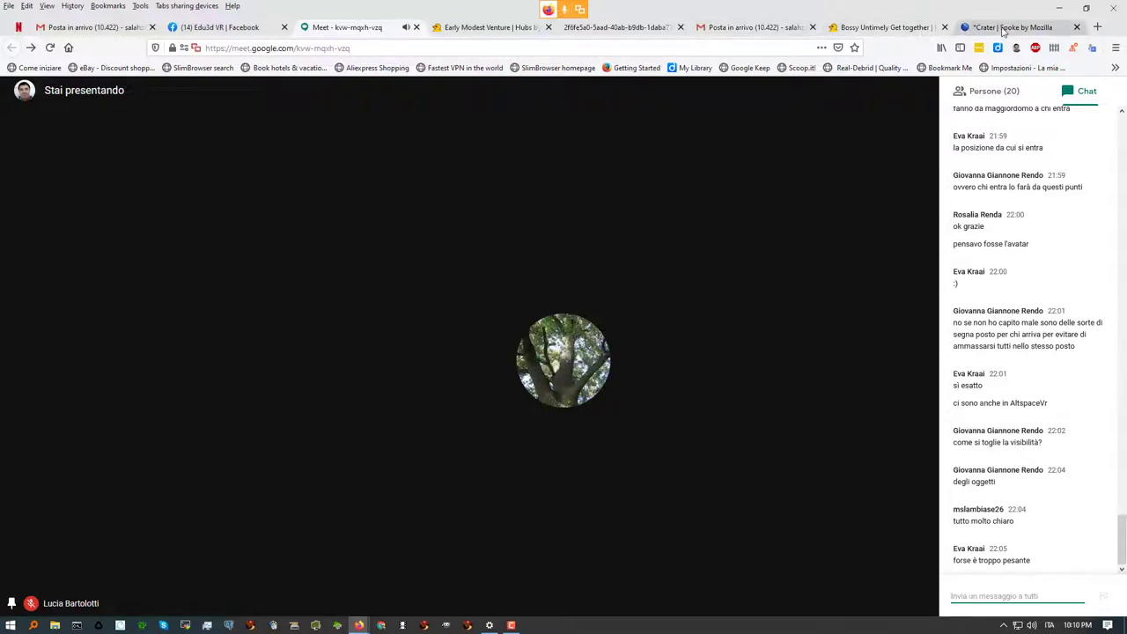
pyautogui.click(1002, 28)
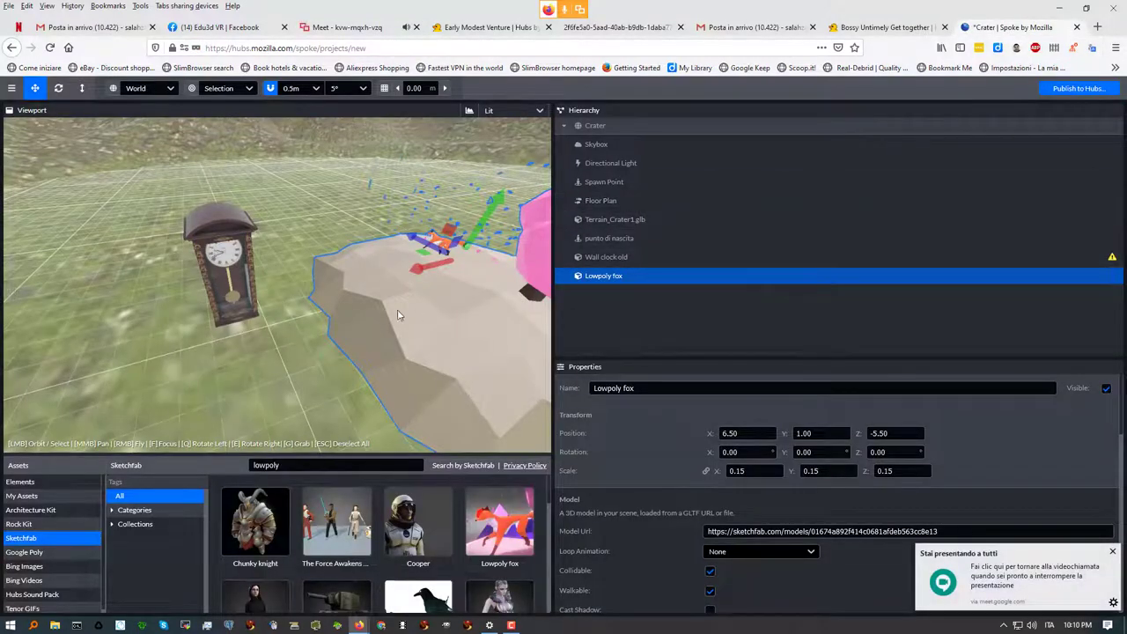
# Search the Sketchfab assets for 'boschetto'
pyautogui.scroll(-5, 311, 326)
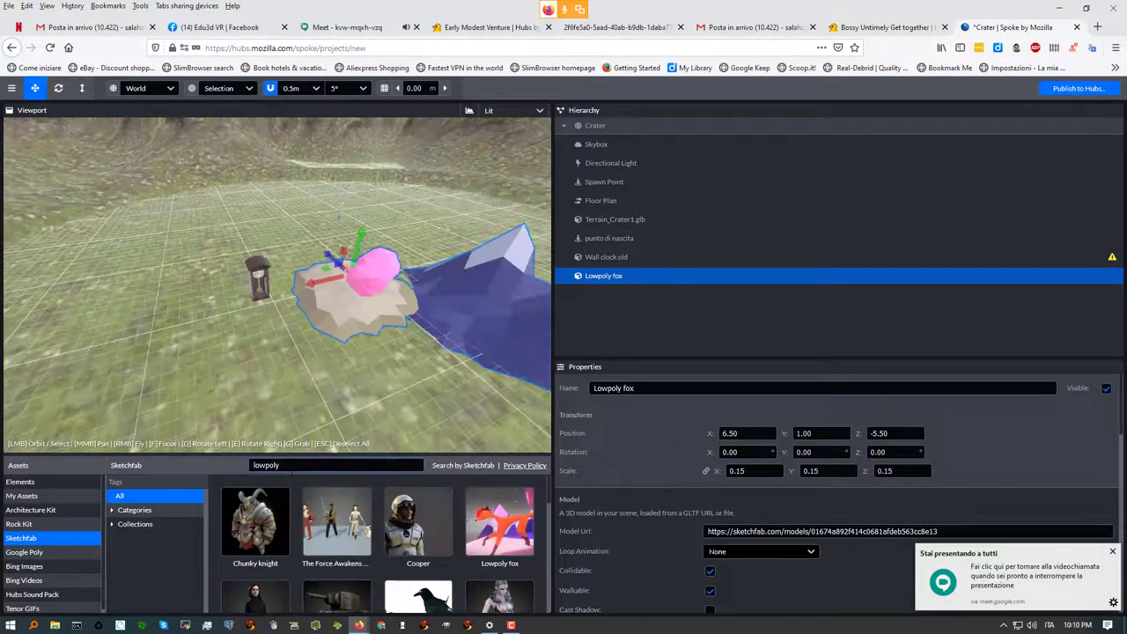
pyautogui.moveTo(283, 465); pyautogui.dragTo(236, 465)
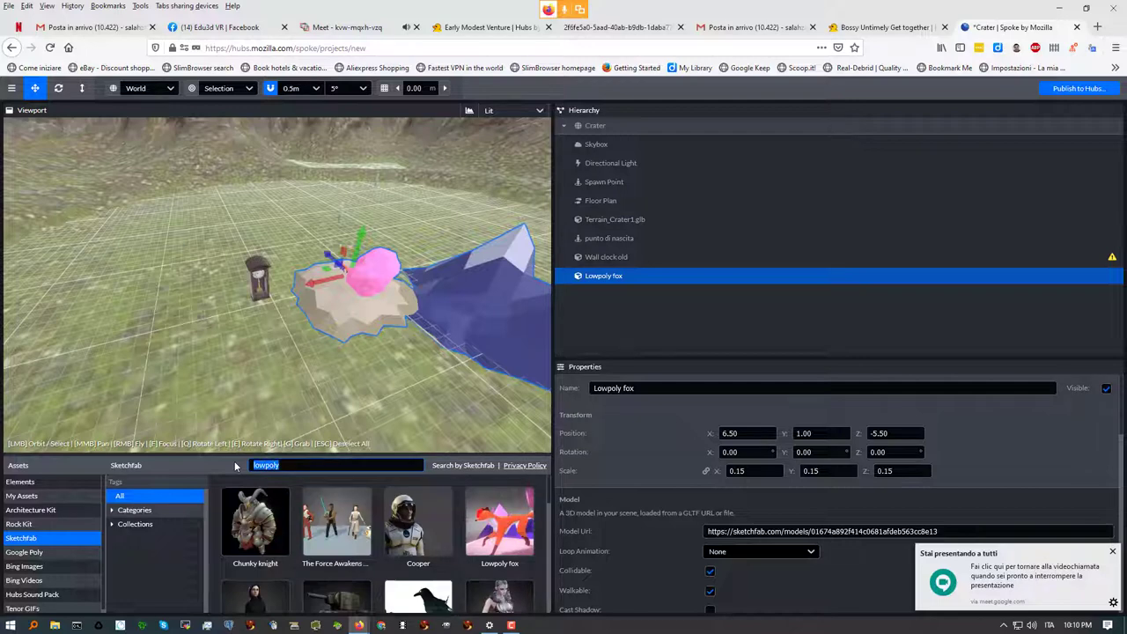
pyautogui.write('boscvhe')
pyautogui.press('BackSpace')
pyautogui.press('BackSpace')
pyautogui.press('BackSpace')
pyautogui.write('hetto')
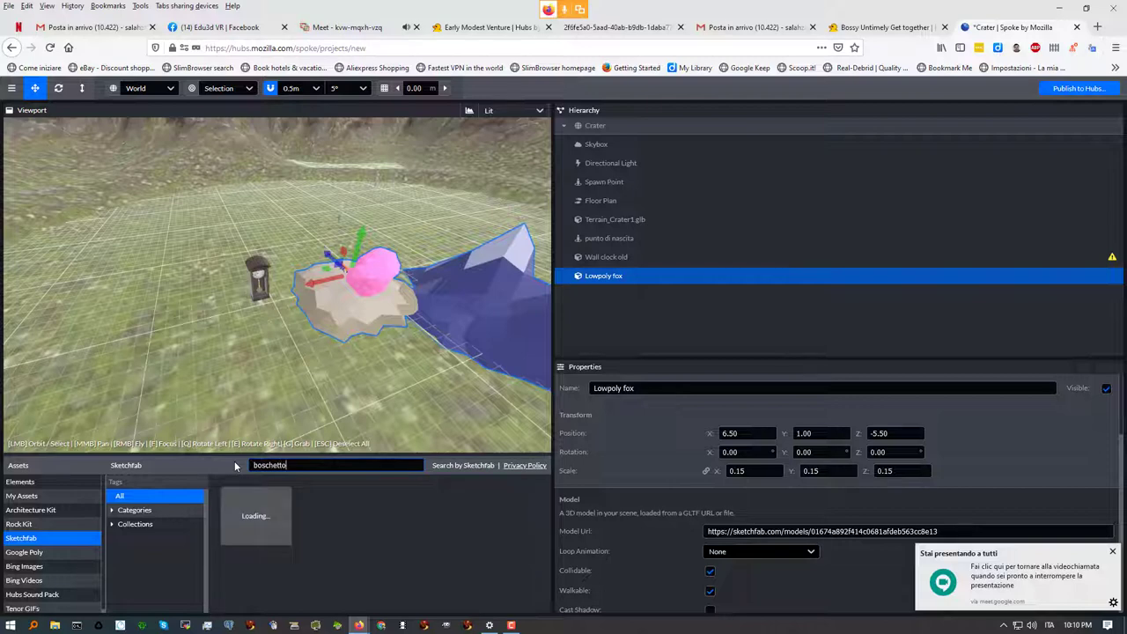
# Place the BOSCHETTO PINI grove in the scene and raise it to height 0.50
pyautogui.moveTo(323, 562)
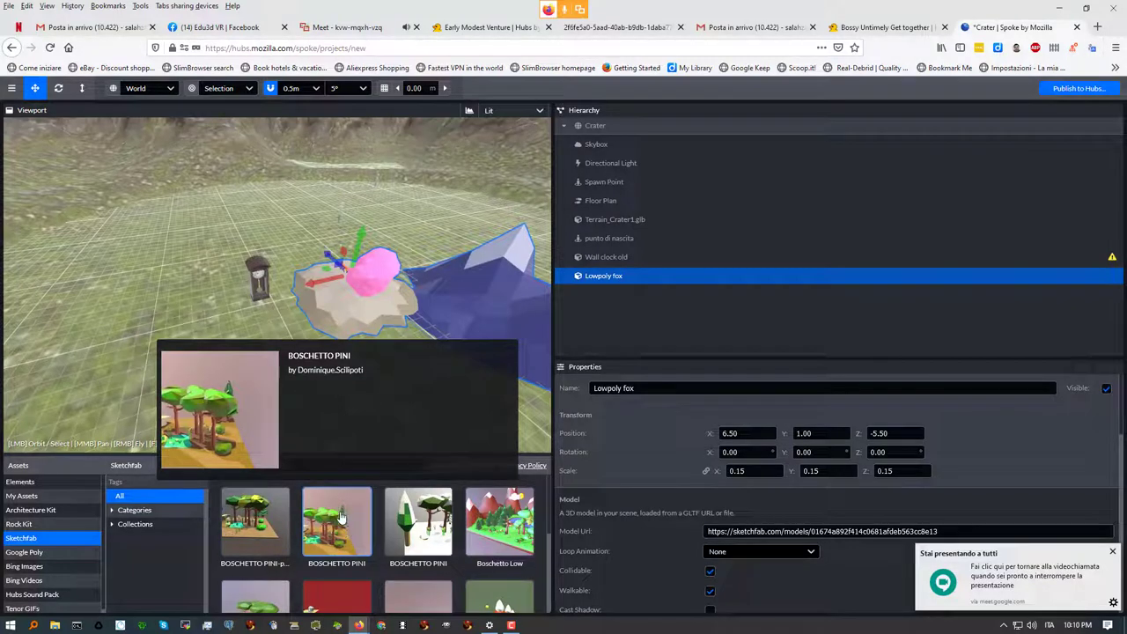
pyautogui.moveTo(339, 529); pyautogui.dragTo(145, 269)
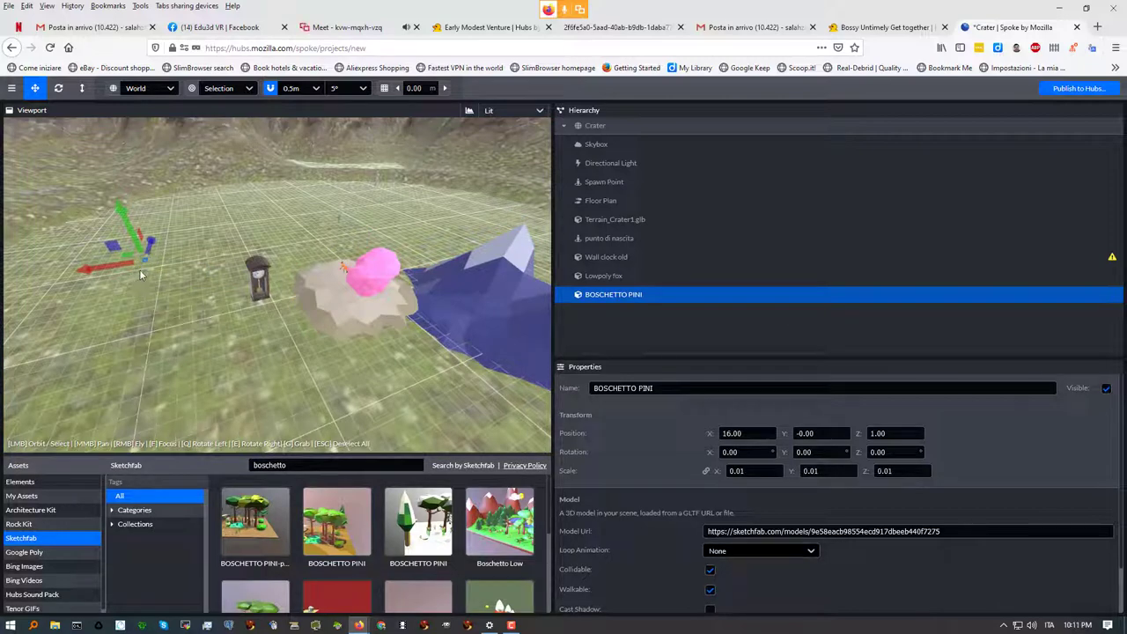
pyautogui.scroll(3, 158, 271)
pyautogui.scroll(-3, 158, 265)
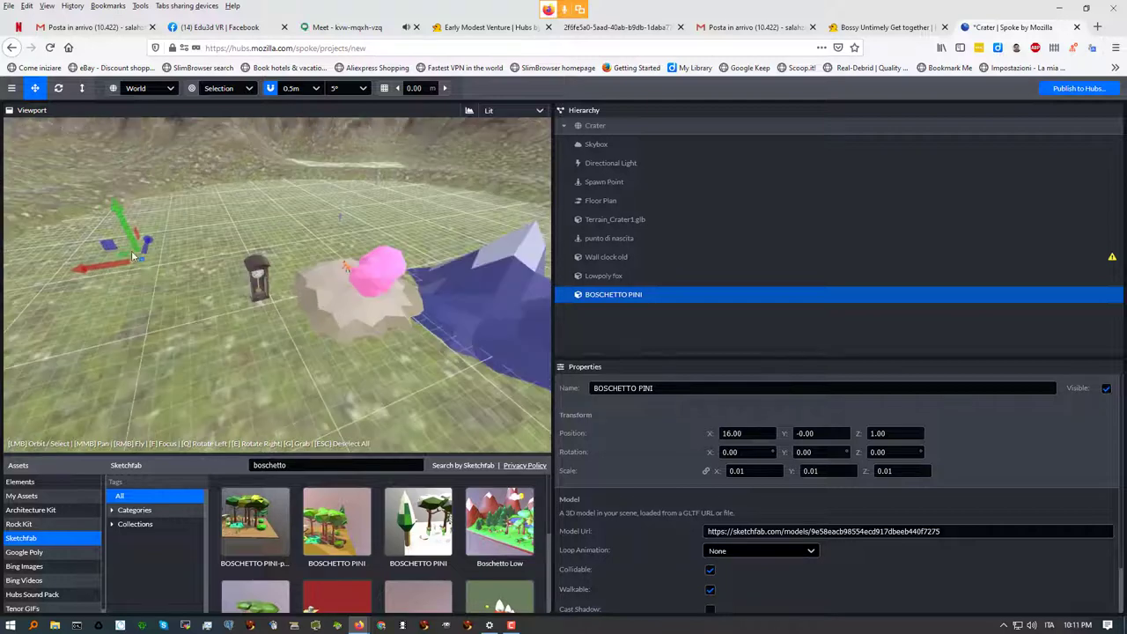
pyautogui.moveTo(123, 217); pyautogui.dragTo(117, 200)
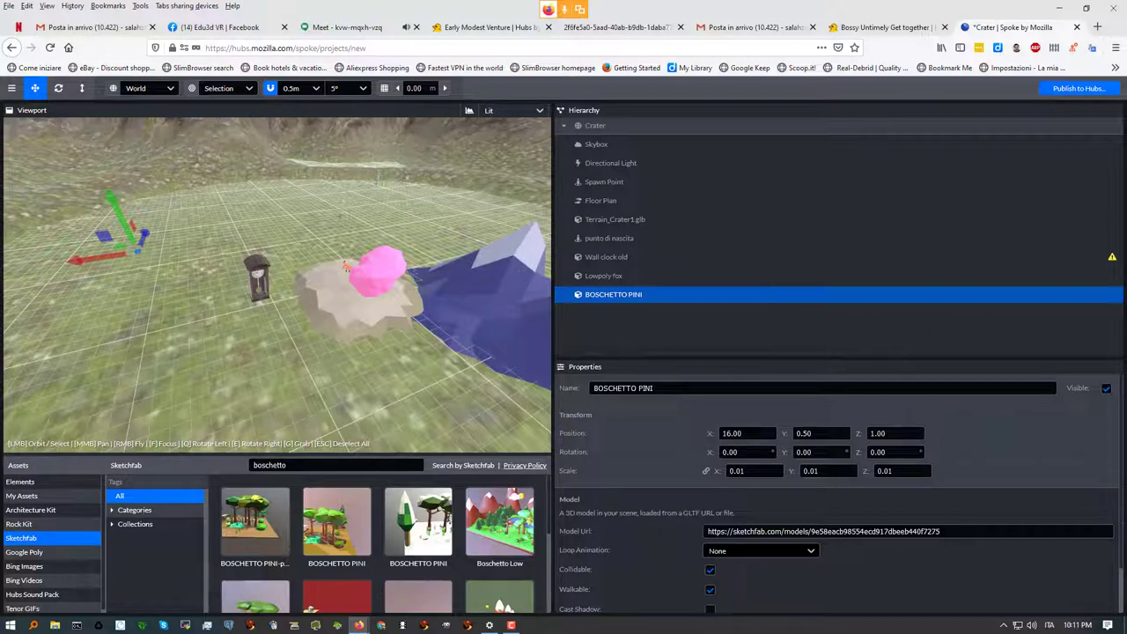
pyautogui.scroll(-1, 836, 493)
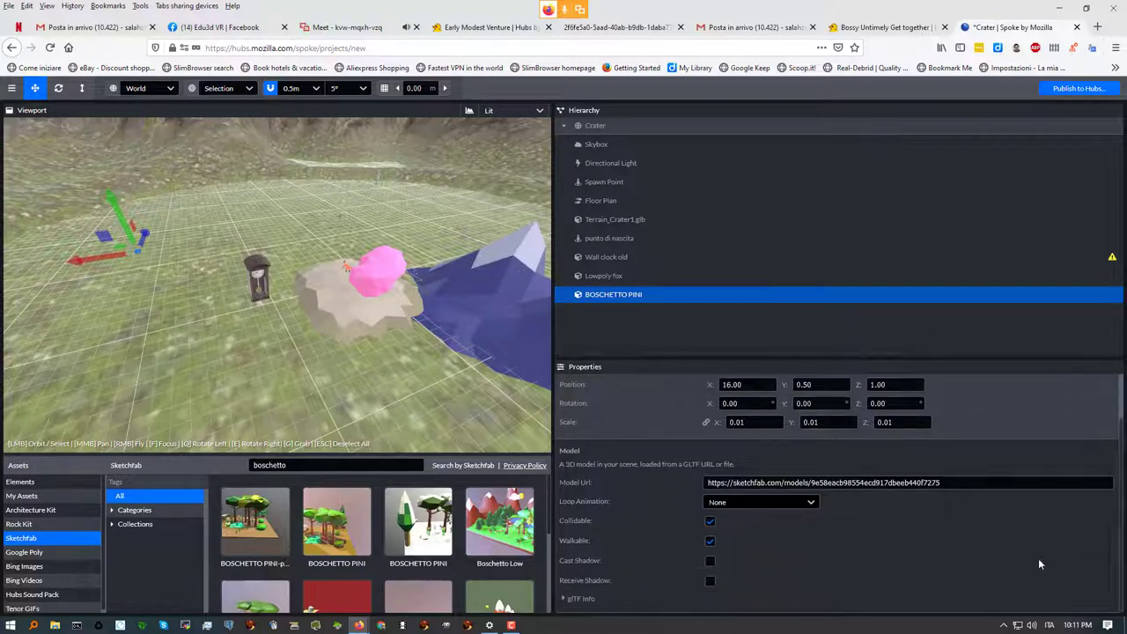
pyautogui.click(566, 598)
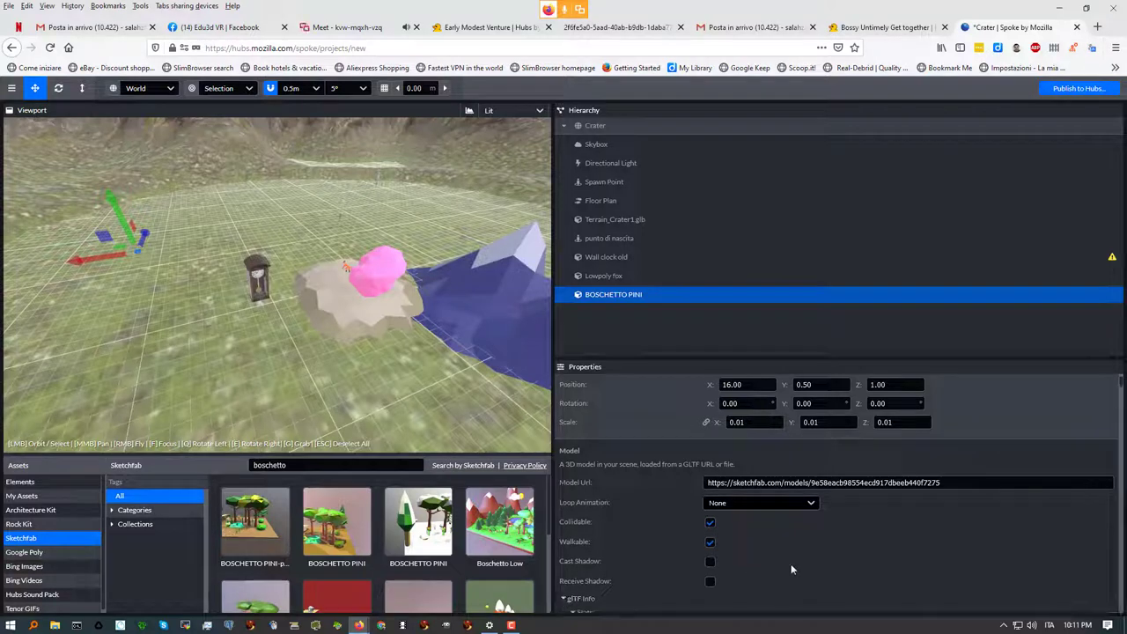
pyautogui.scroll(-8, 1118, 497)
pyautogui.moveTo(1120, 503); pyautogui.dragTo(1119, 564)
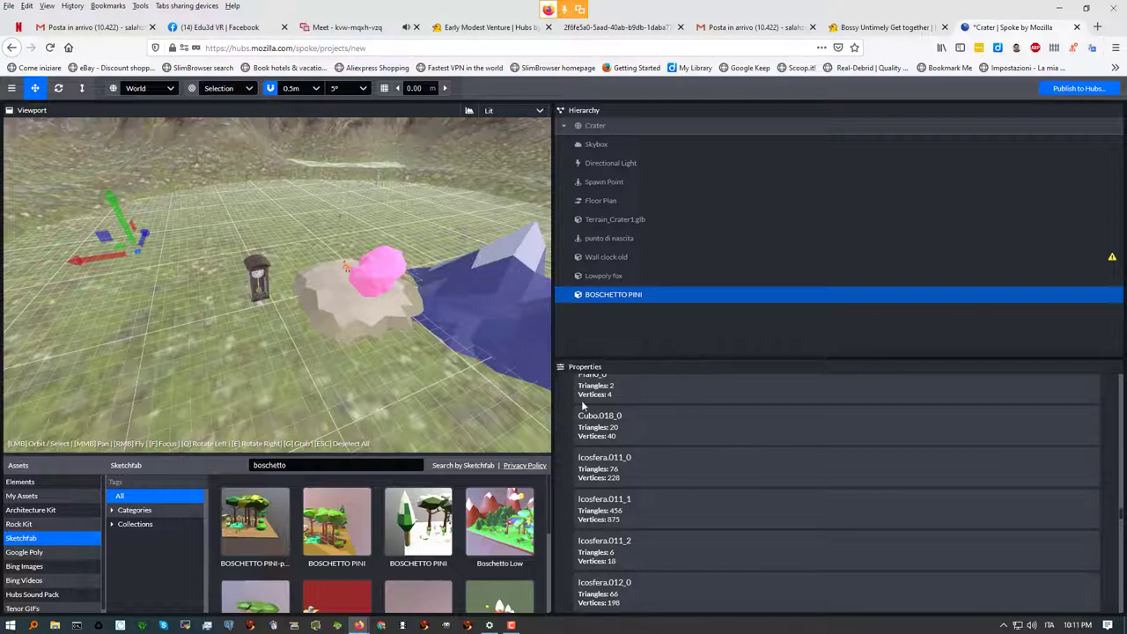
pyautogui.scroll(5, 585, 409)
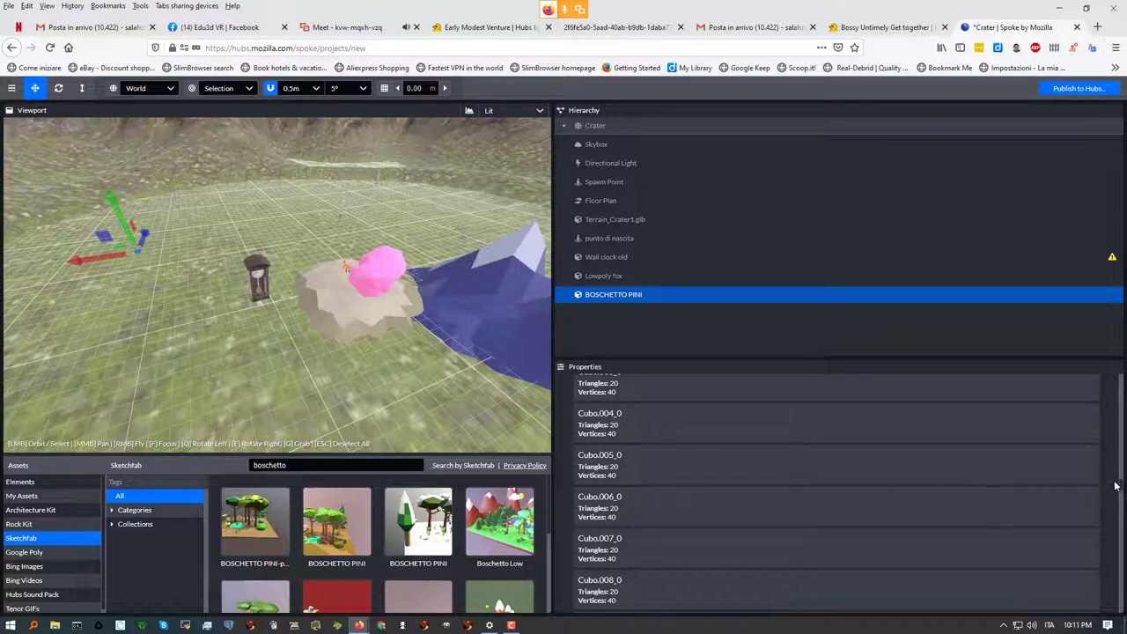
pyautogui.scroll(5, 1118, 487)
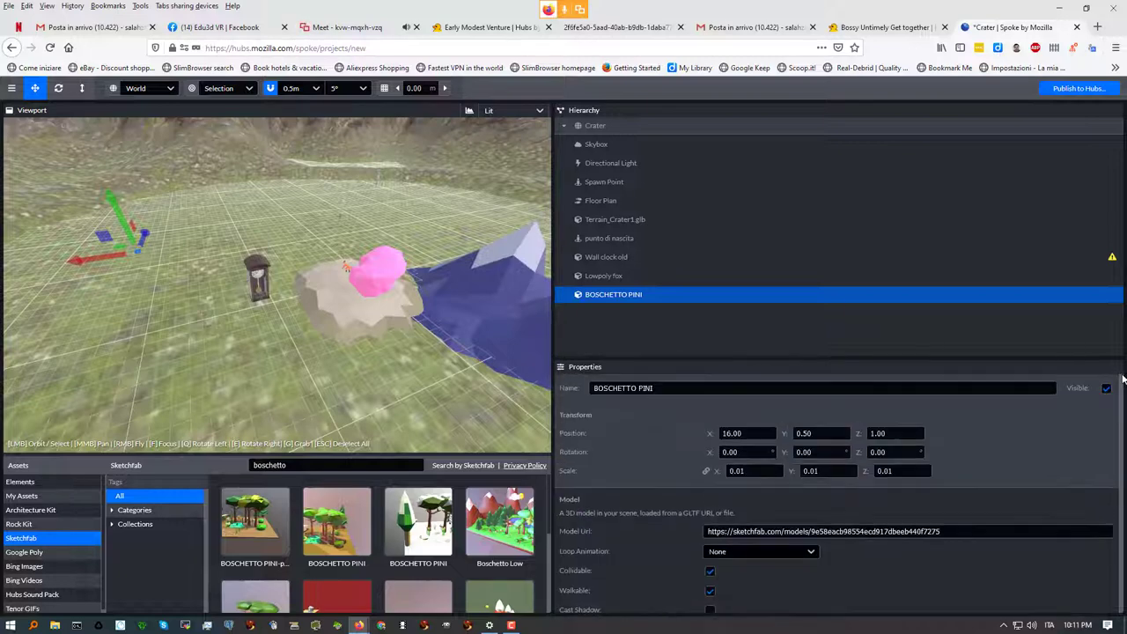
# Set the grove's linked Scale X field to 1
pyautogui.click(739, 471)
pyautogui.write('0.1')
pyautogui.doubleClick(726, 470)
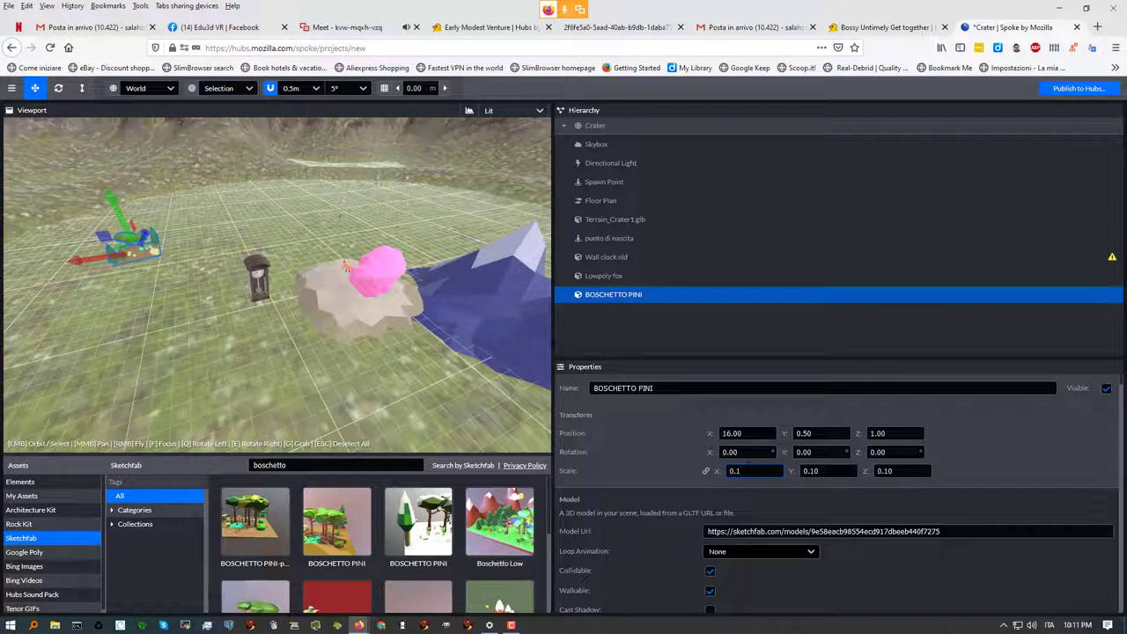
pyautogui.write('0.5')
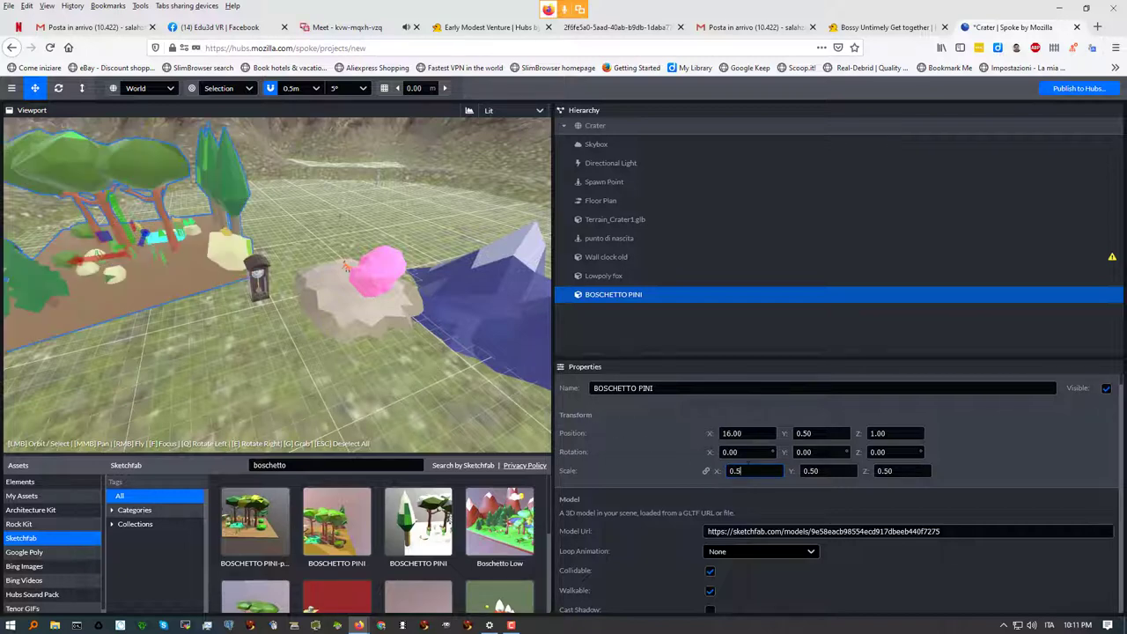
pyautogui.press('BackSpace')
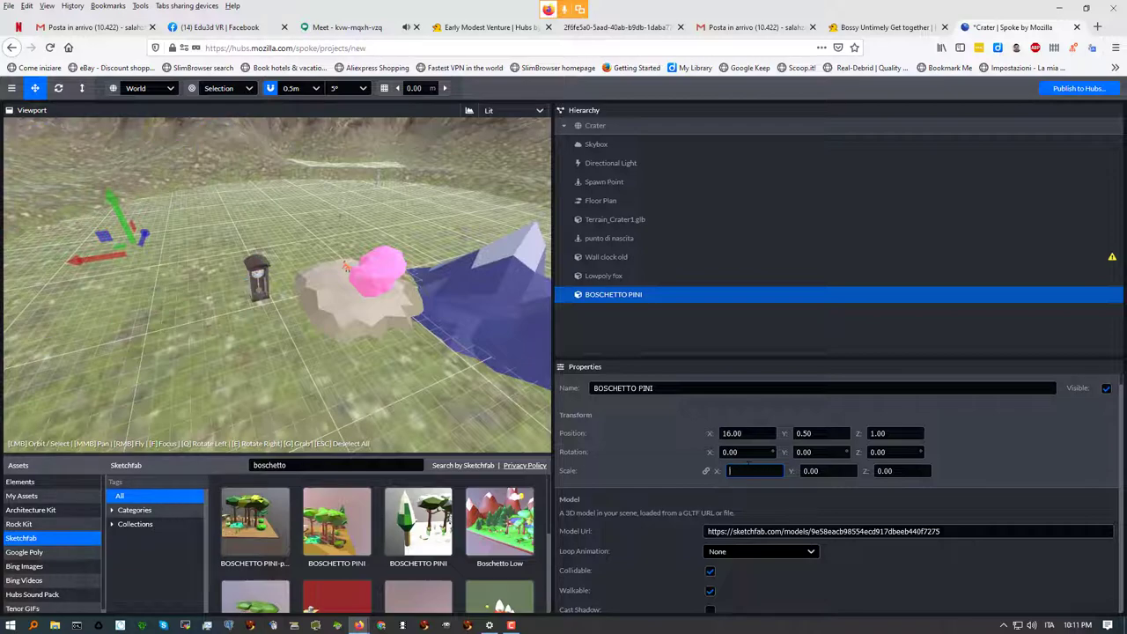
pyautogui.write('1')
pyautogui.press('Tab')
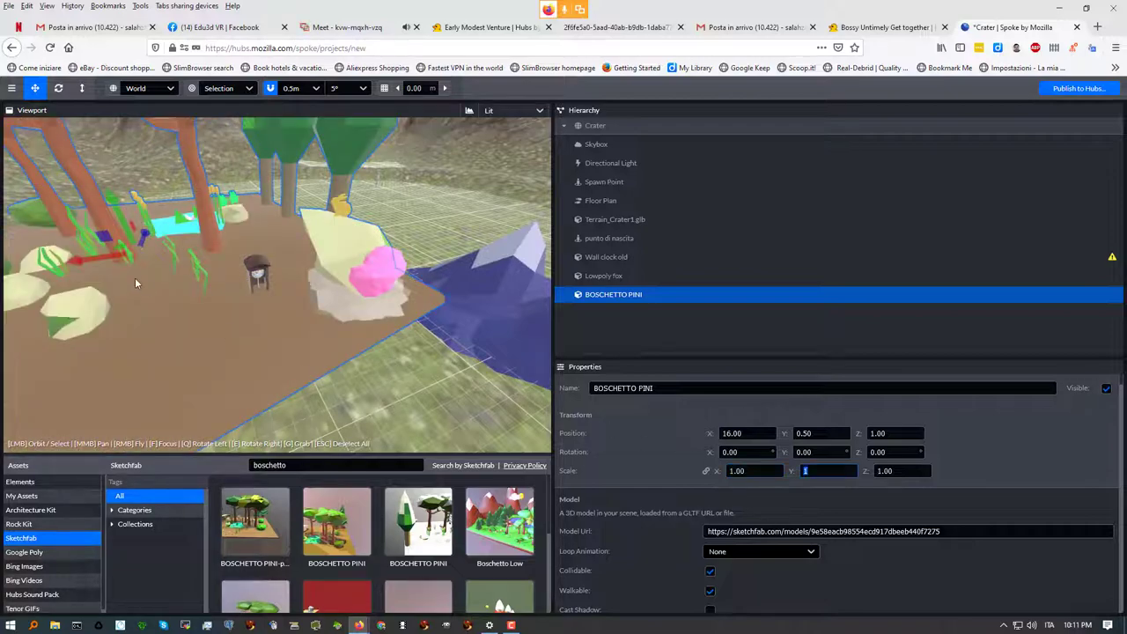
# Fly the camera closer over the scaled grove and dismiss a stray browser menu
pyautogui.scroll(-5, 211, 314)
pyautogui.click(231, 321)
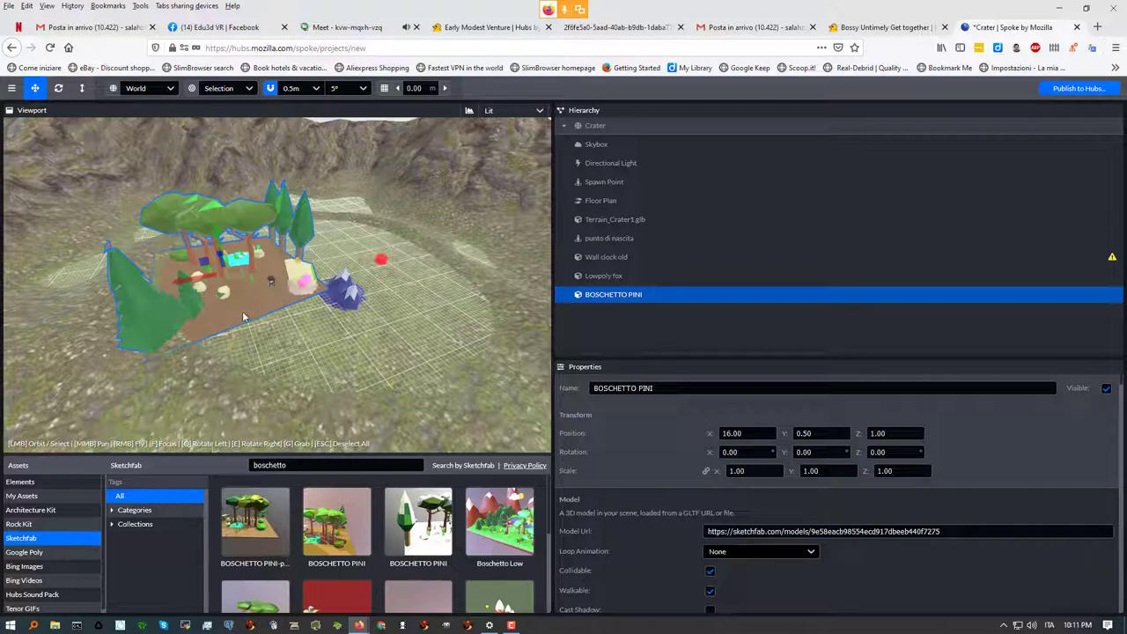
pyautogui.moveTo(246, 315); pyautogui.dragTo(248, 309, button='right')
pyautogui.moveTo(277, 284); pyautogui.dragTo(565, 348, button='right')
pyautogui.click(717, 258)
# Select Wall clock old, delete it with the Delete key, and go to the Google Meet call
pyautogui.click(718, 258)
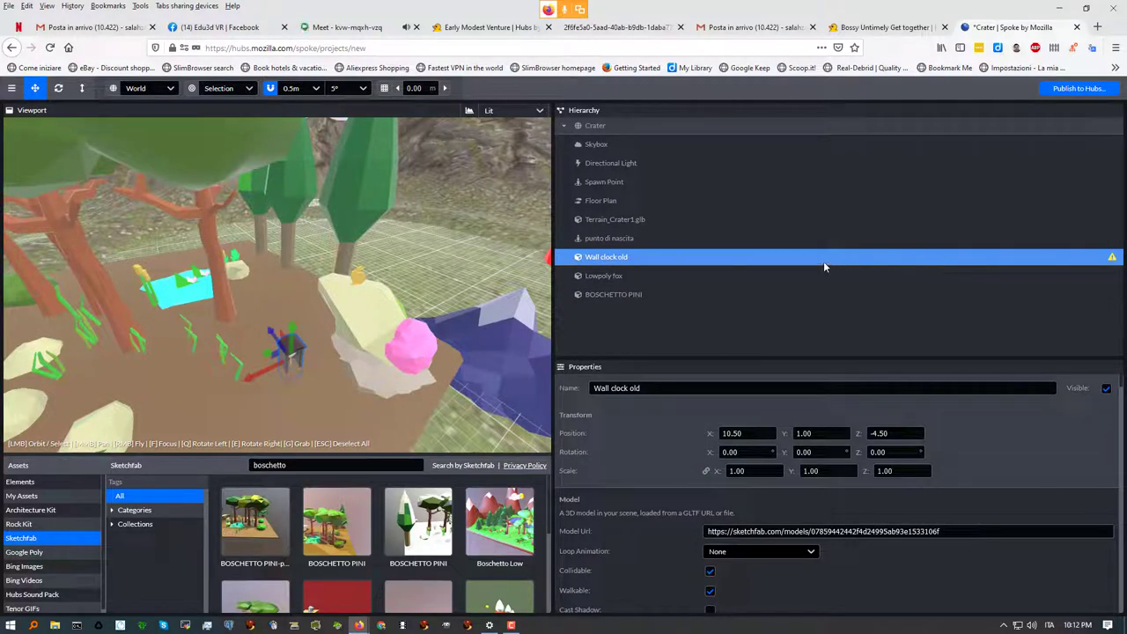
pyautogui.press('Delete')
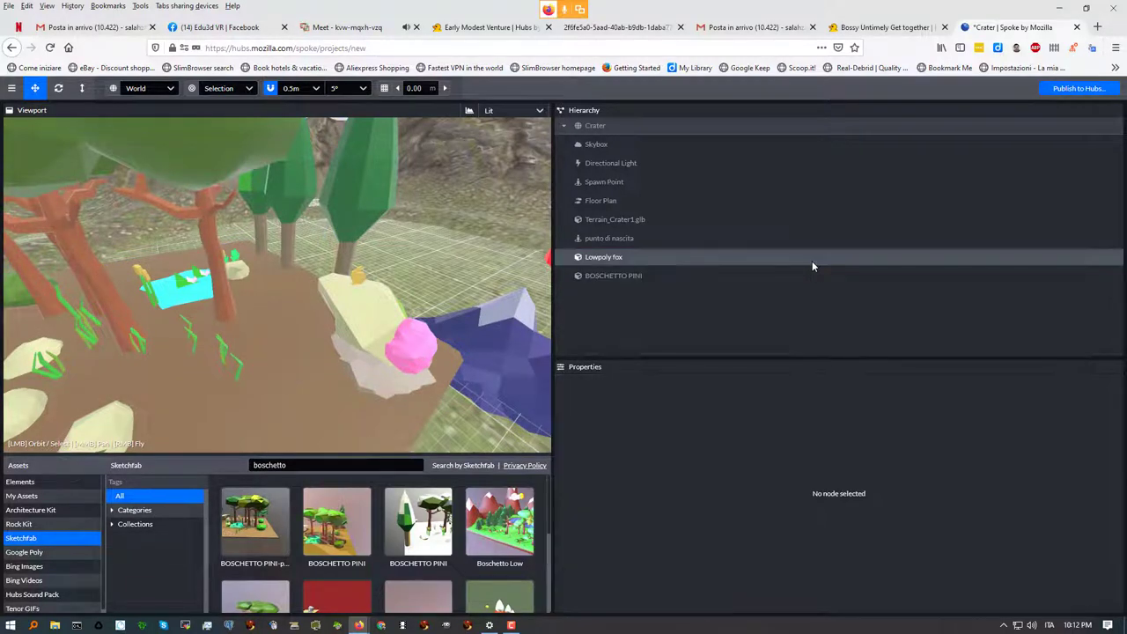
pyautogui.moveTo(294, 332); pyautogui.dragTo(326, 308)
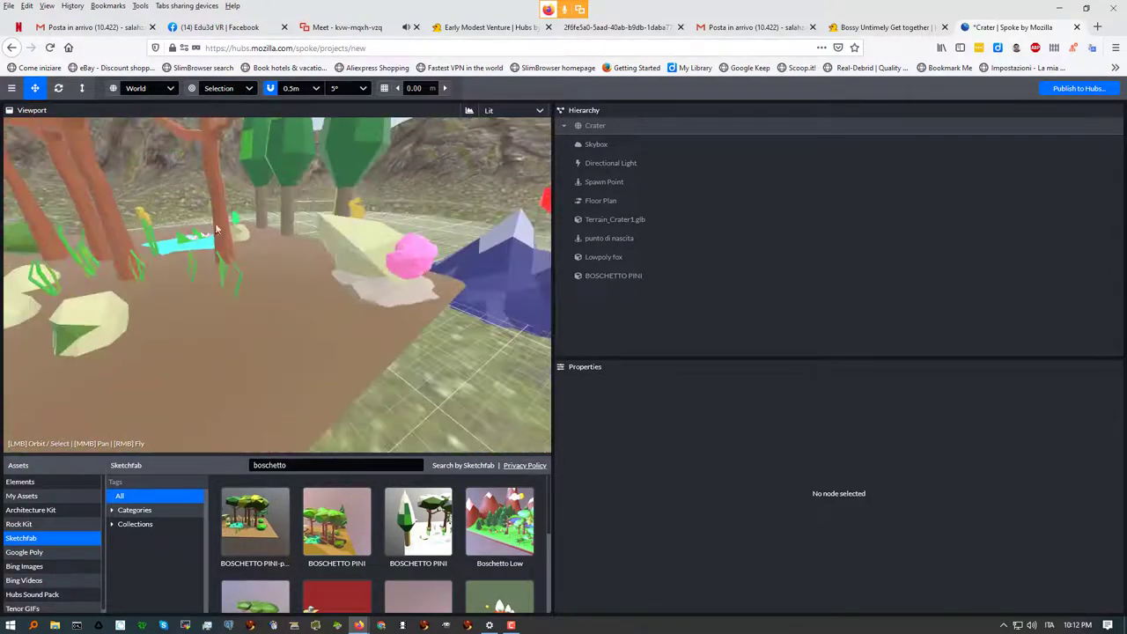
pyautogui.click(345, 27)
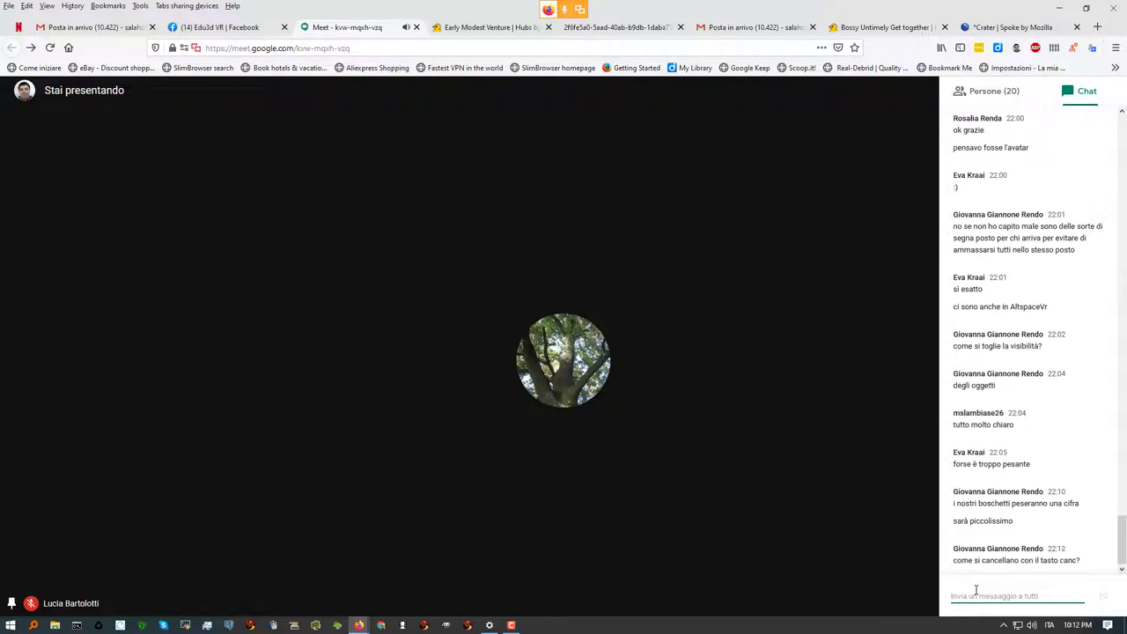
# Go back to the Crater | Spoke by Mozilla tab after reading the Meet chat
pyautogui.click(1012, 27)
pyautogui.scroll(-5, 431, 294)
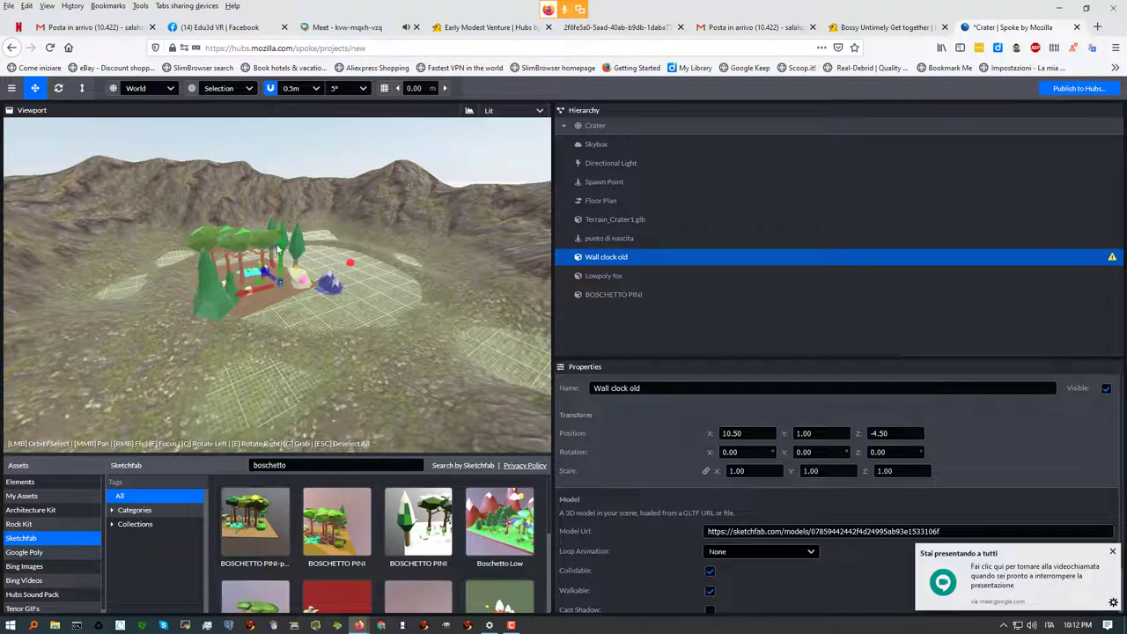
# Drag the Wall clock old up to Y 7.50, then select the BOSCHETTO PINI grove
pyautogui.moveTo(283, 248); pyautogui.dragTo(284, 204)
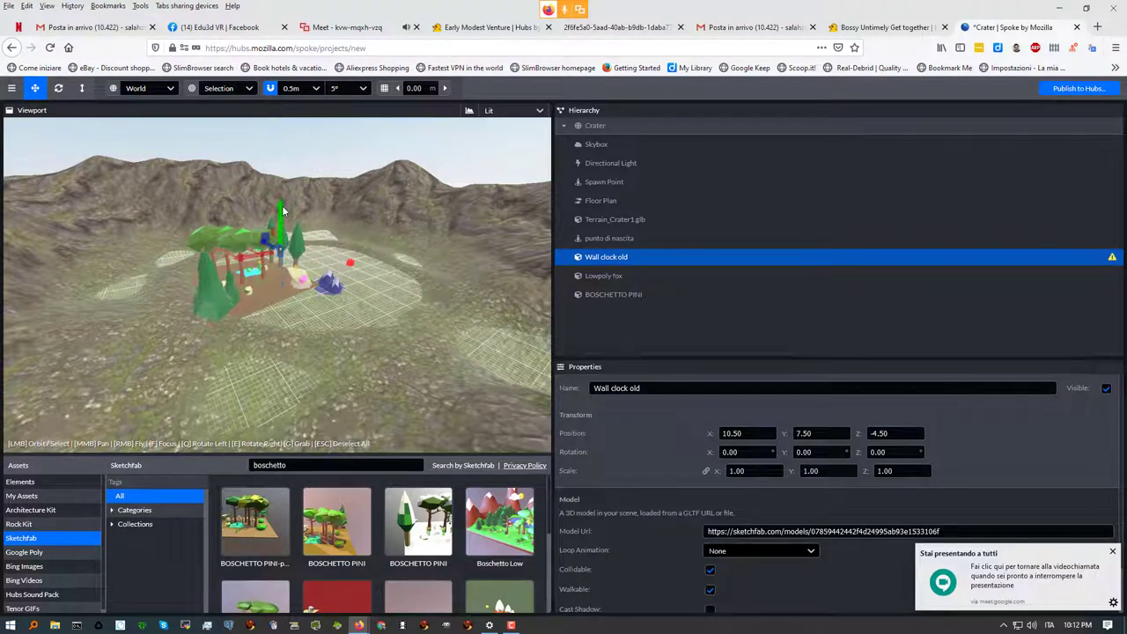
pyautogui.rightClick(597, 258)
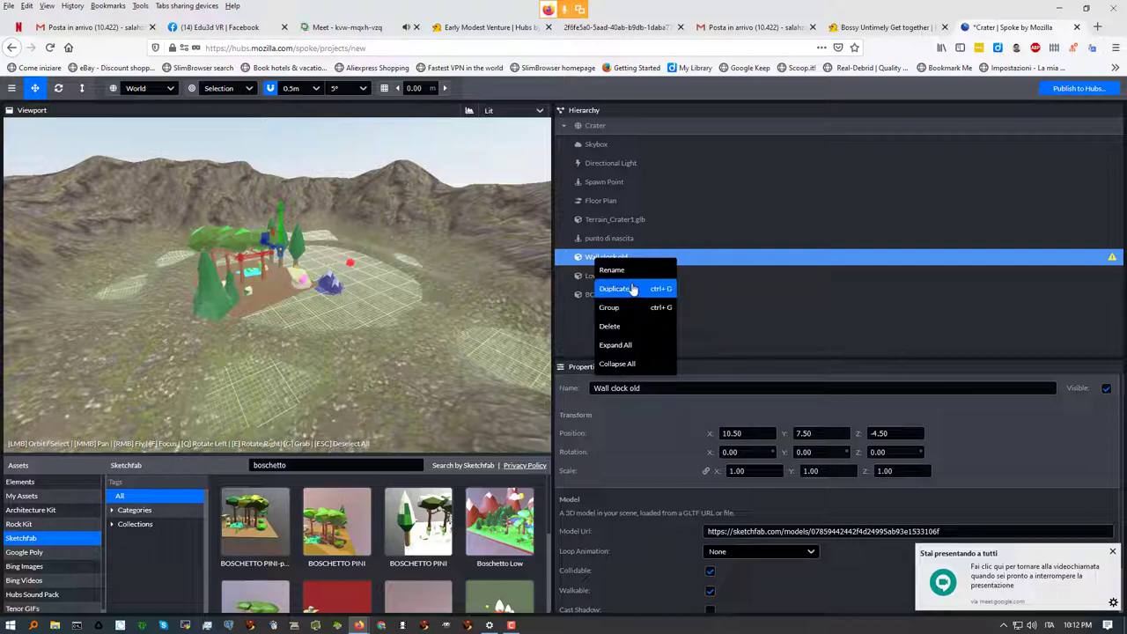
pyautogui.click(275, 280)
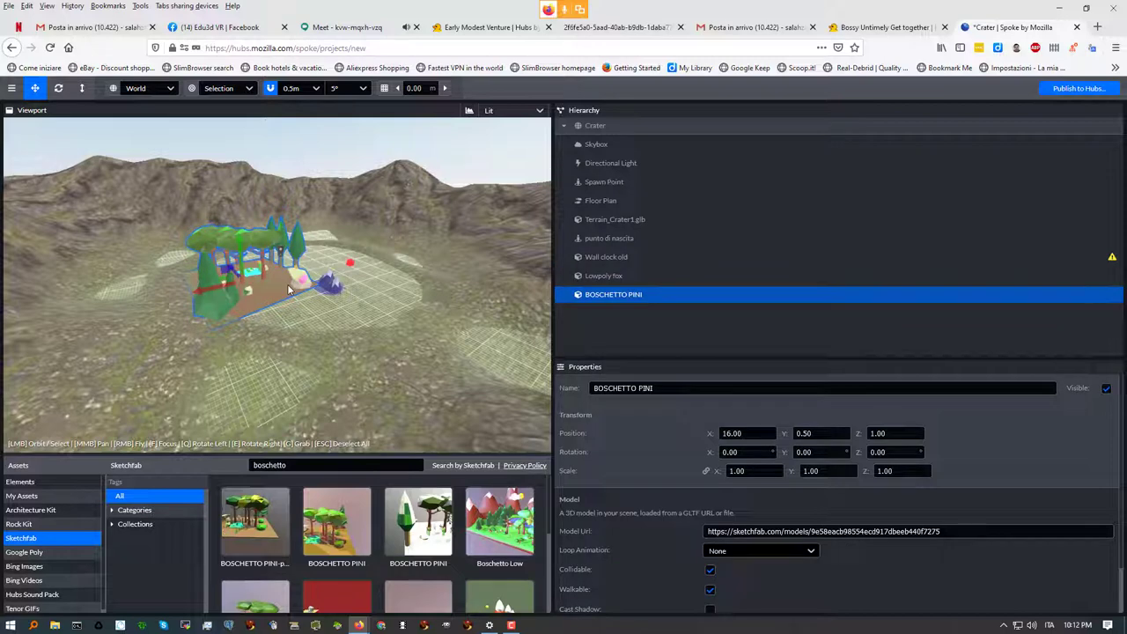
# Duplicate the BOSCHETTO PINI grove and group the original and its copy under 'Group'
pyautogui.hotkey('ctrl', 'd')
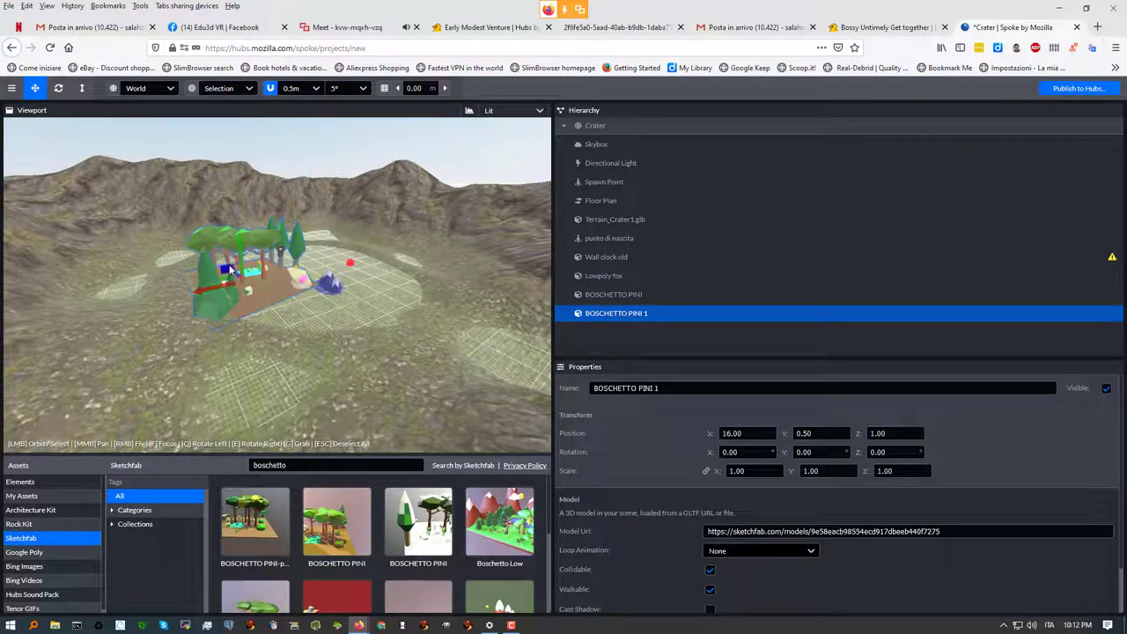
pyautogui.moveTo(233, 283); pyautogui.dragTo(424, 281)
pyautogui.scroll(5, 205, 292)
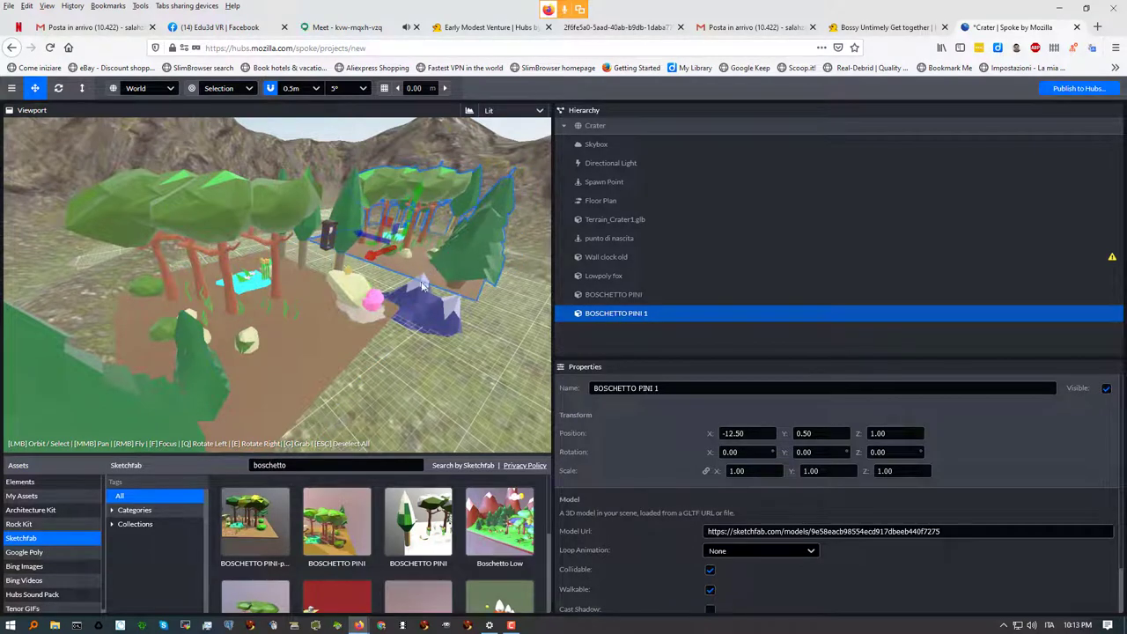
pyautogui.keyDown('shift'); pyautogui.click(318, 346); pyautogui.keyUp('shift')
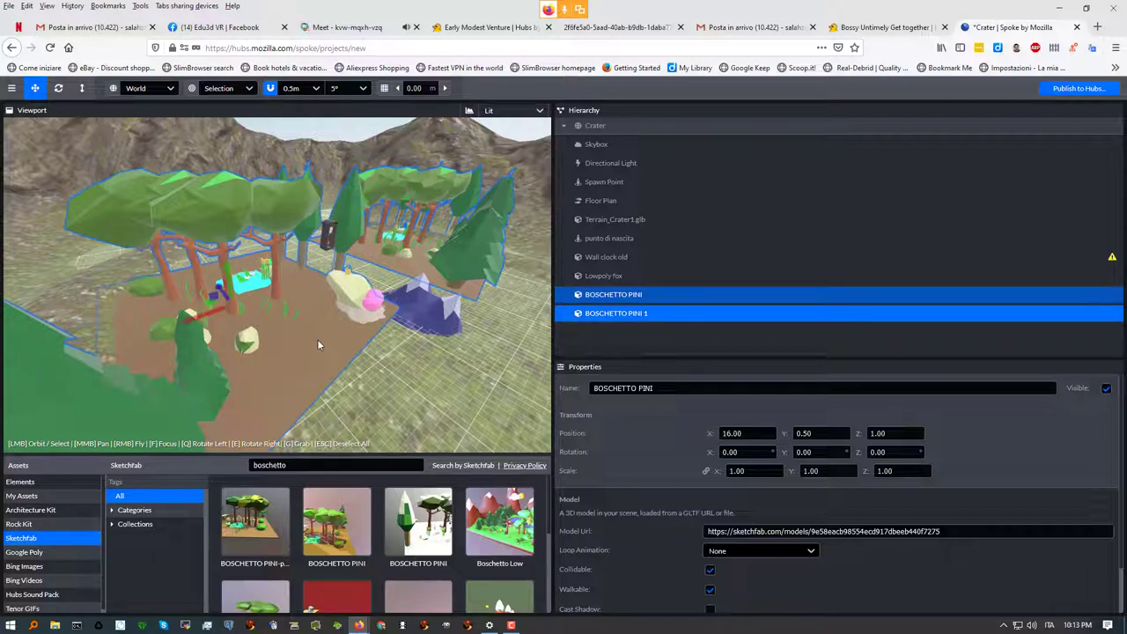
pyautogui.hotkey('ctrl', 'g')
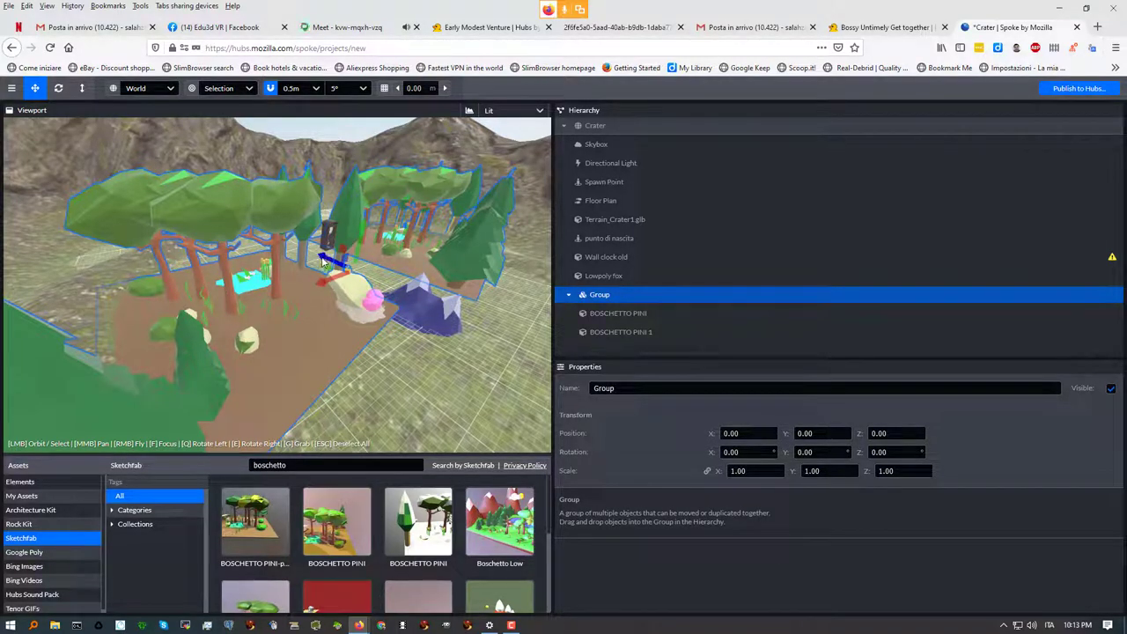
# Move the pine grove Group to Z 8.50 and delete the Wall clock old model
pyautogui.moveTo(326, 260); pyautogui.dragTo(250, 255)
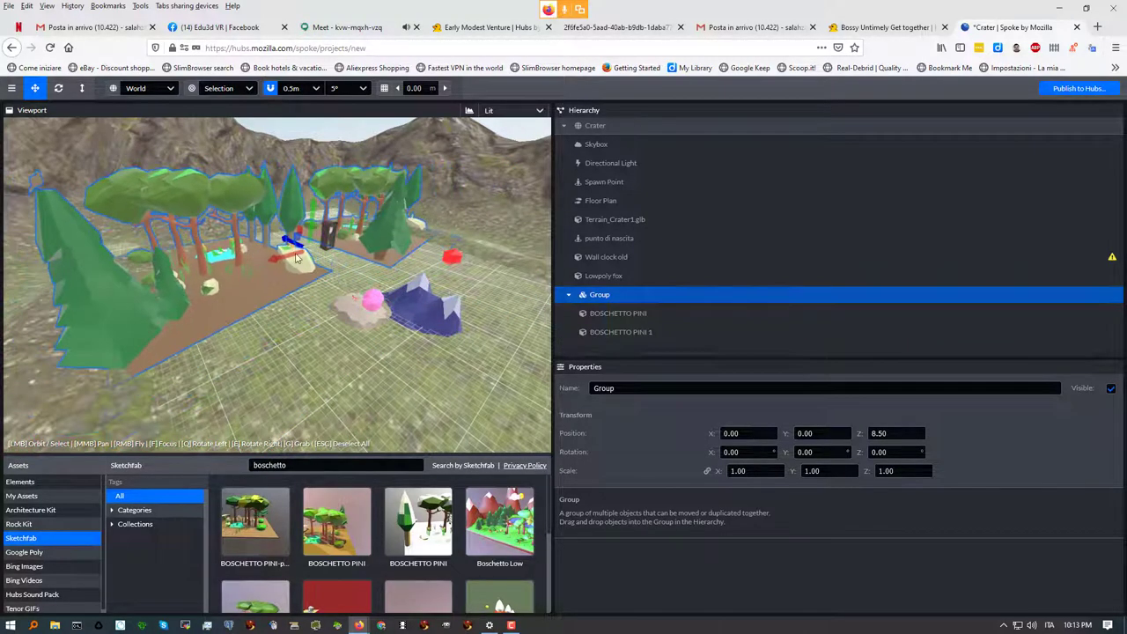
pyautogui.click(324, 245)
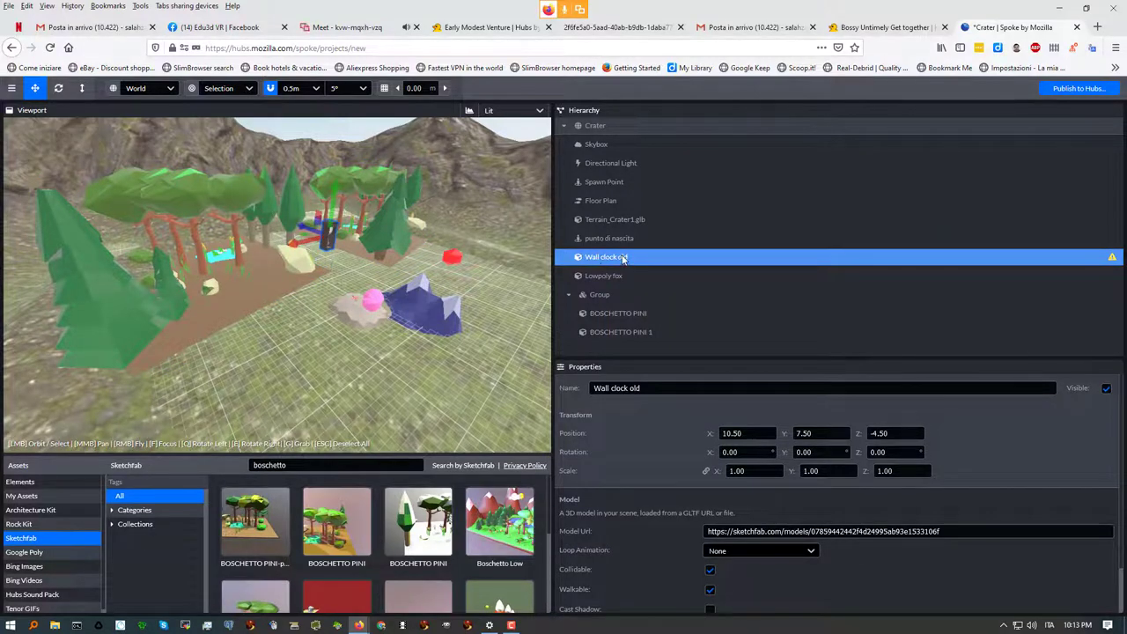
pyautogui.press('Delete')
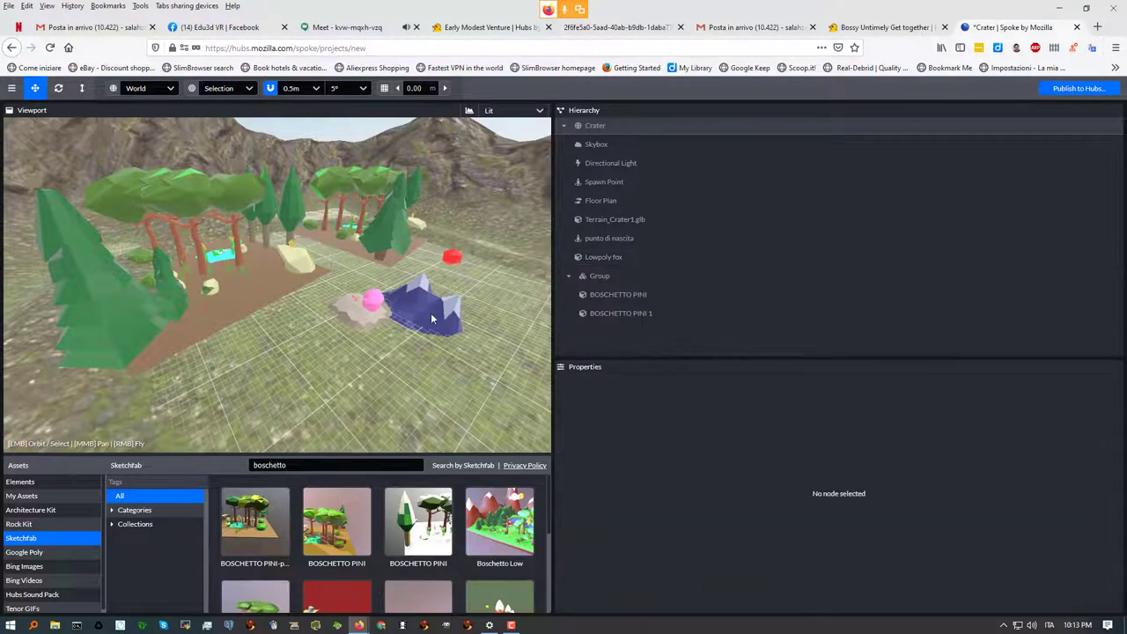
# Reselect the whole pine grove Group after picking the front and second pine groves
pyautogui.click(250, 282)
pyautogui.click(371, 247)
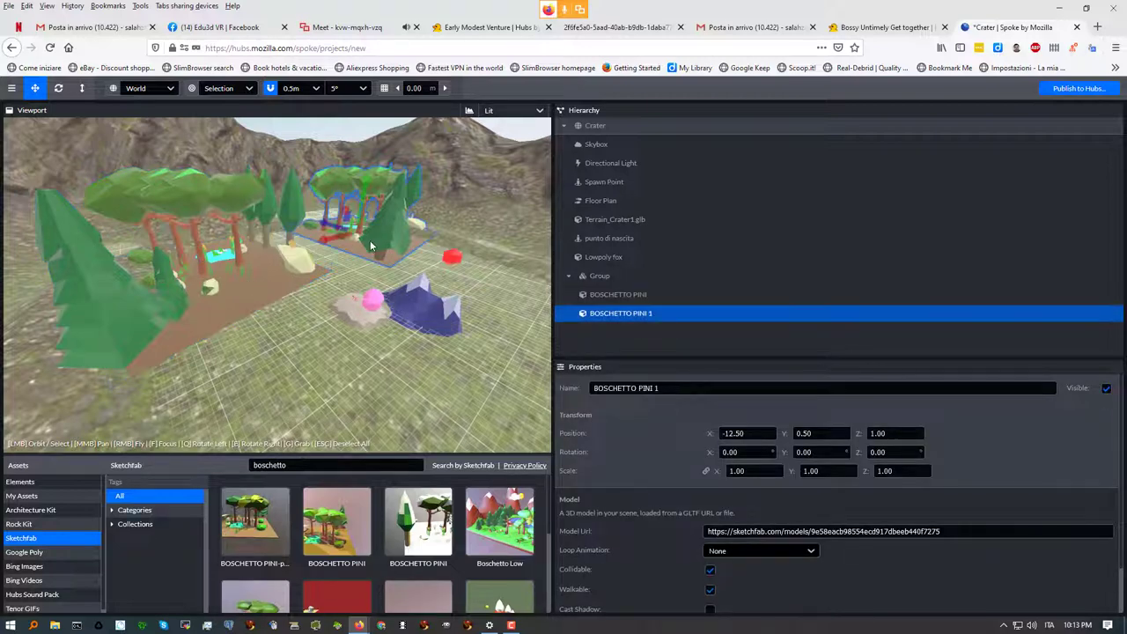
pyautogui.click(604, 277)
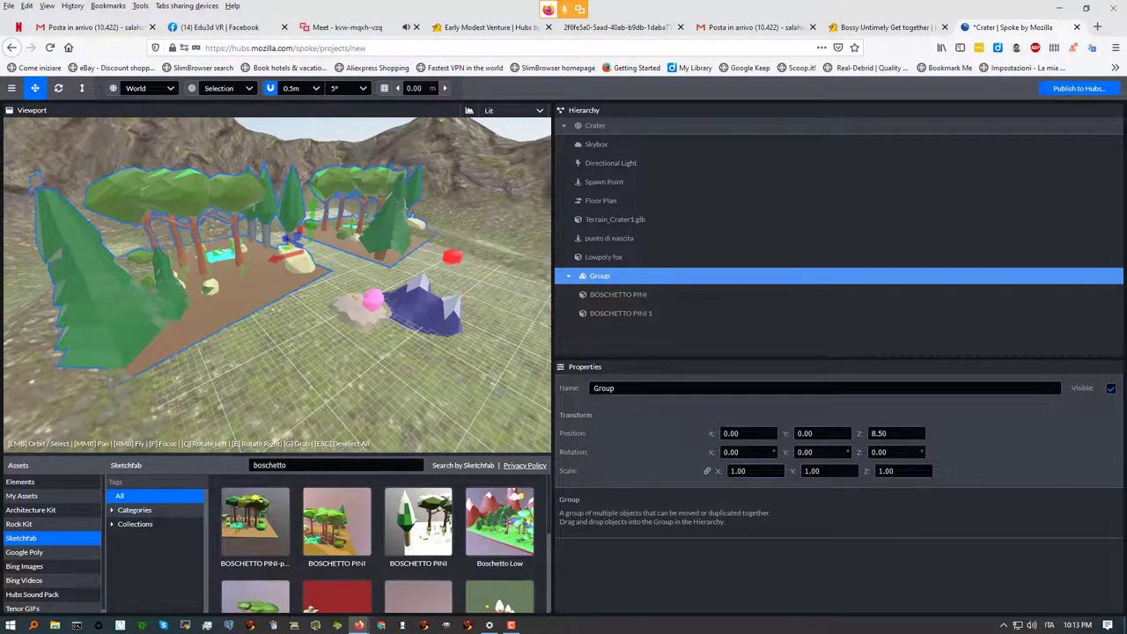
# Scale the pine grove Group up to 1.20
pyautogui.click(82, 90)
pyautogui.click(82, 89)
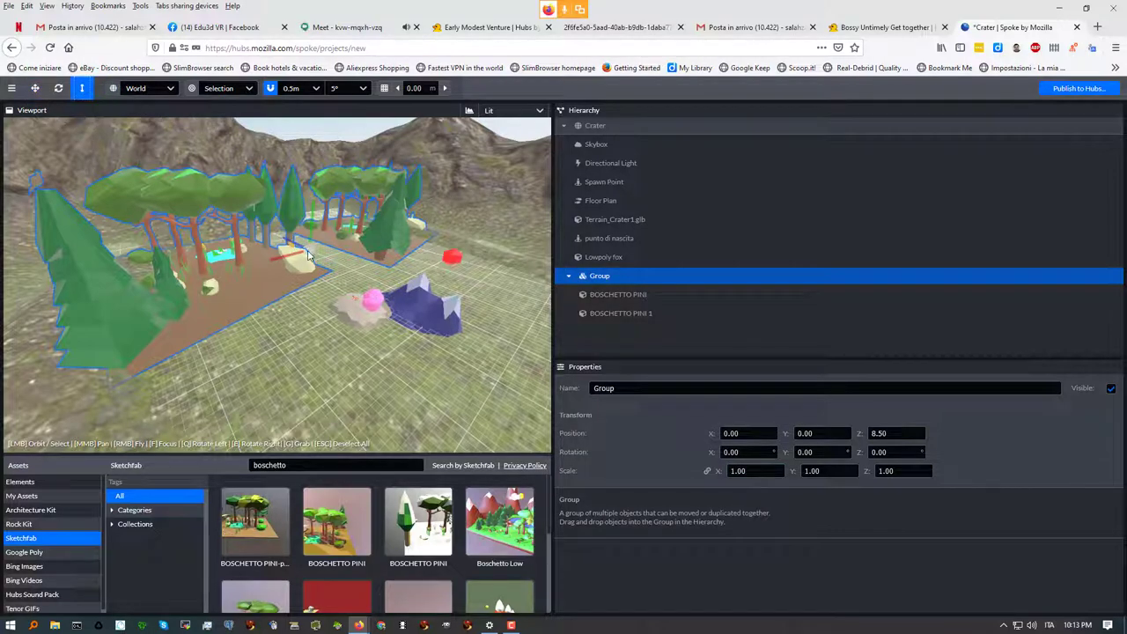
pyautogui.moveTo(306, 255)
pyautogui.mouseDown()
pyautogui.moveTo(326, 247)
pyautogui.moveTo(323, 256)
pyautogui.mouseUp()
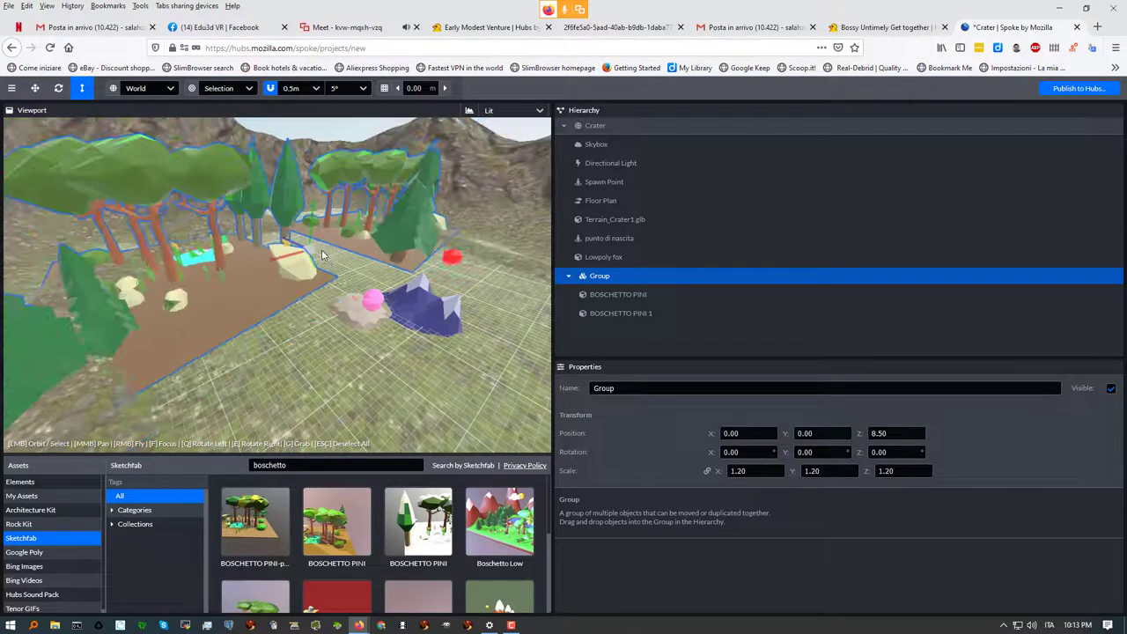
# Rotate the Group to -5.00 on Y, leaving the pivot setting unchanged
pyautogui.click(58, 88)
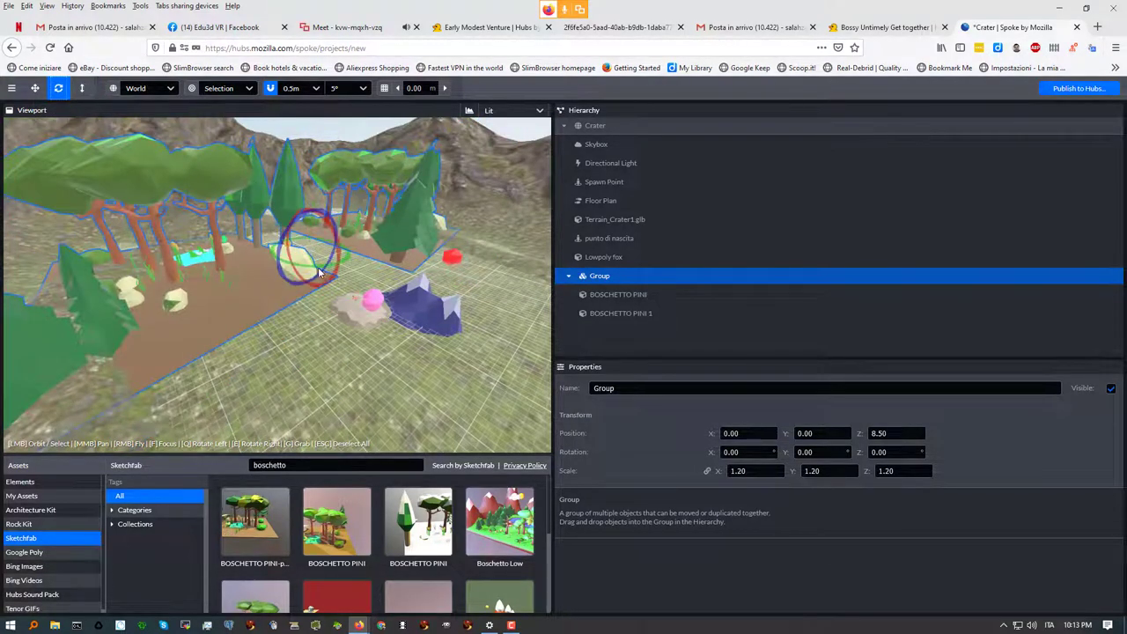
pyautogui.moveTo(314, 269); pyautogui.dragTo(311, 269)
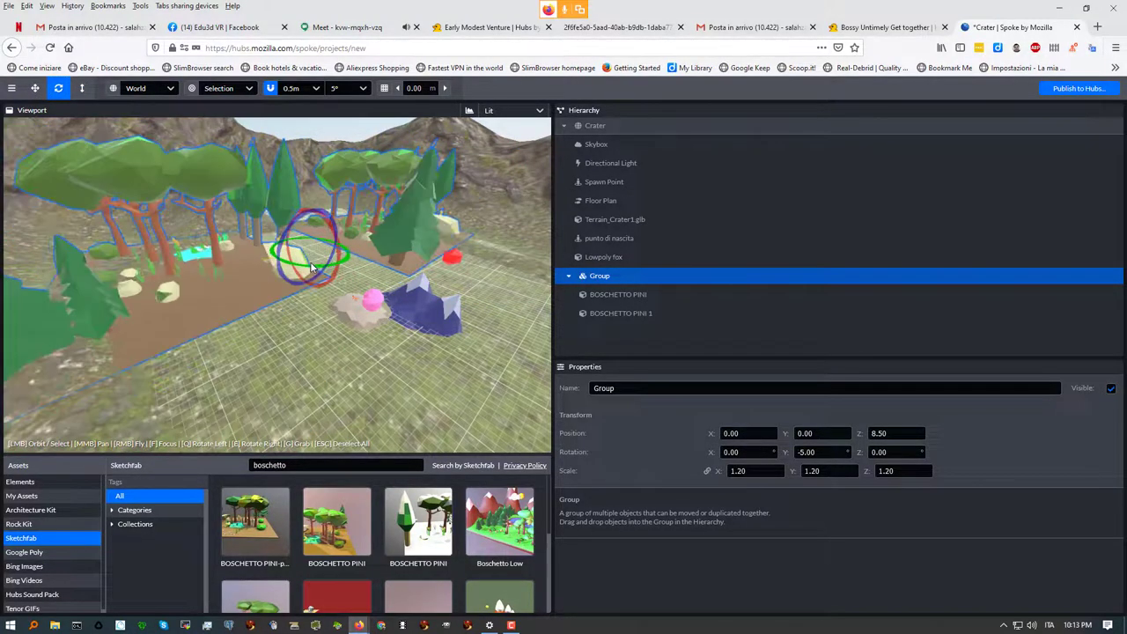
pyautogui.click(249, 89)
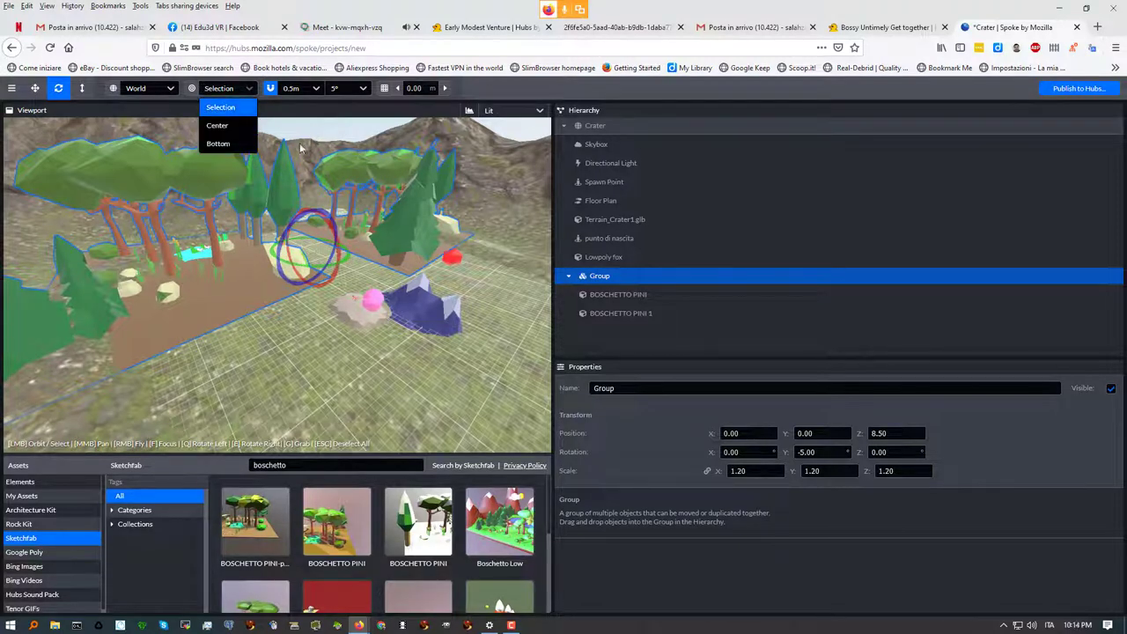
pyautogui.click(287, 110)
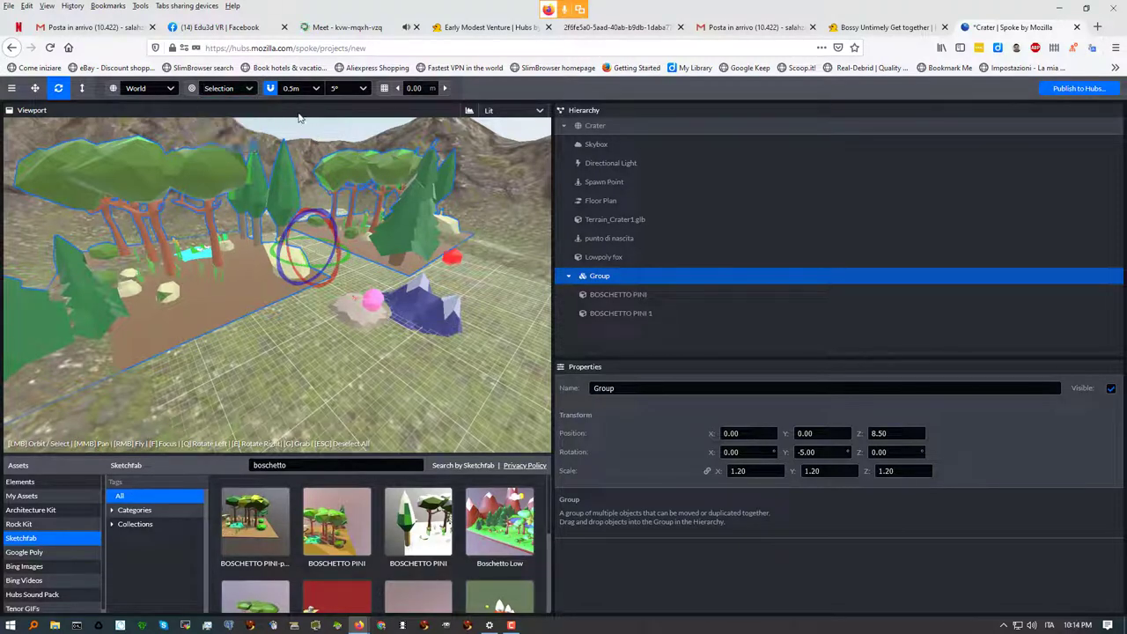
pyautogui.click(335, 28)
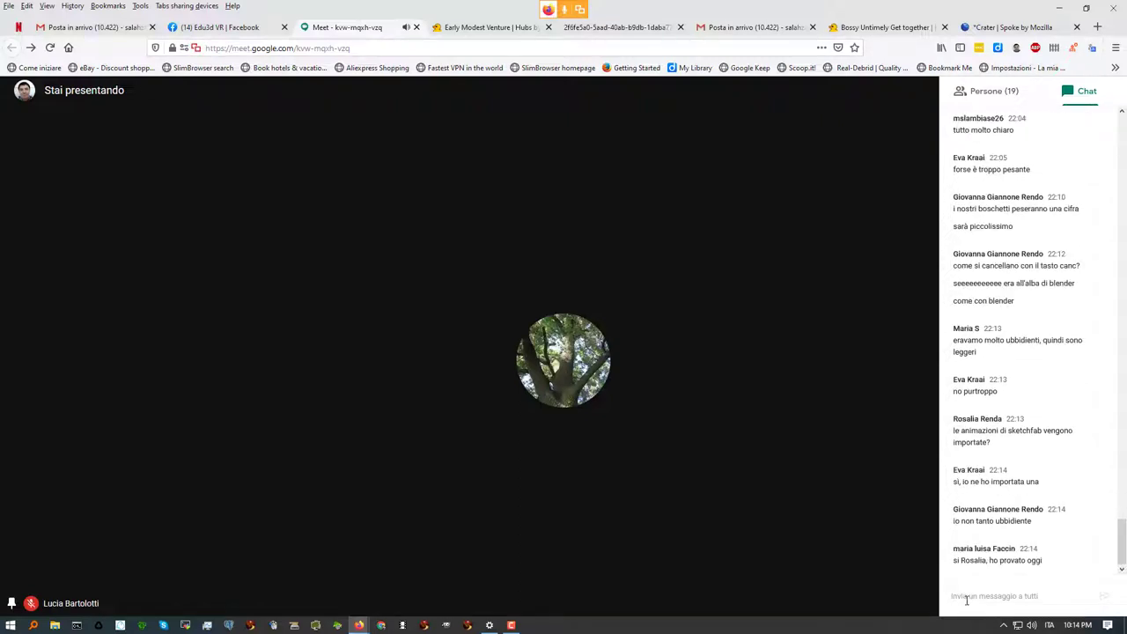
pyautogui.click(966, 599)
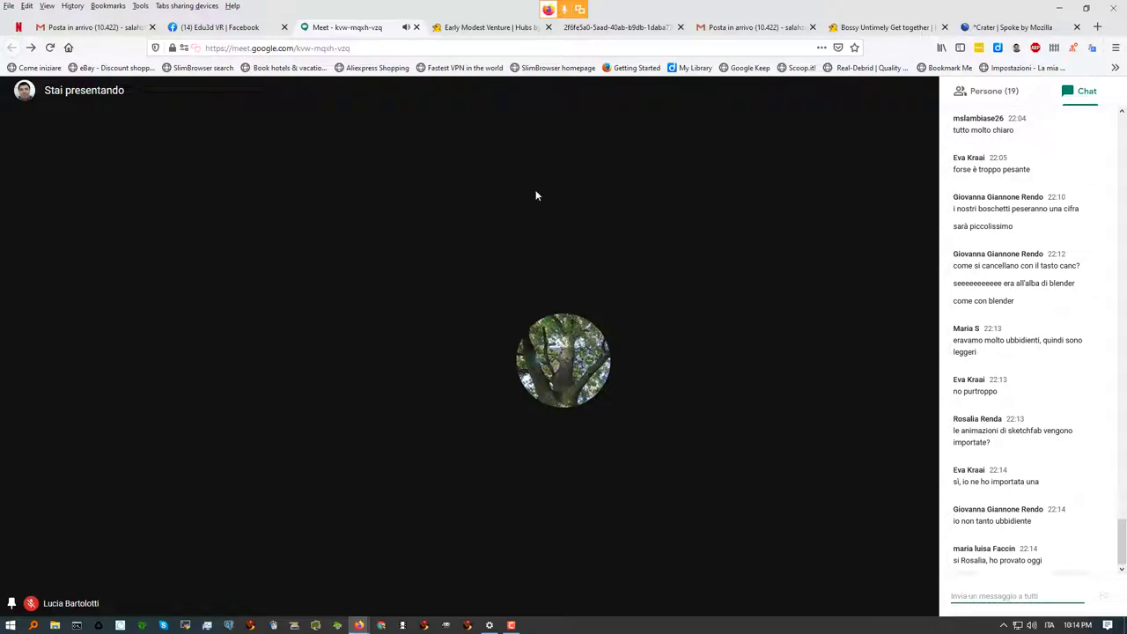
pyautogui.click(1008, 28)
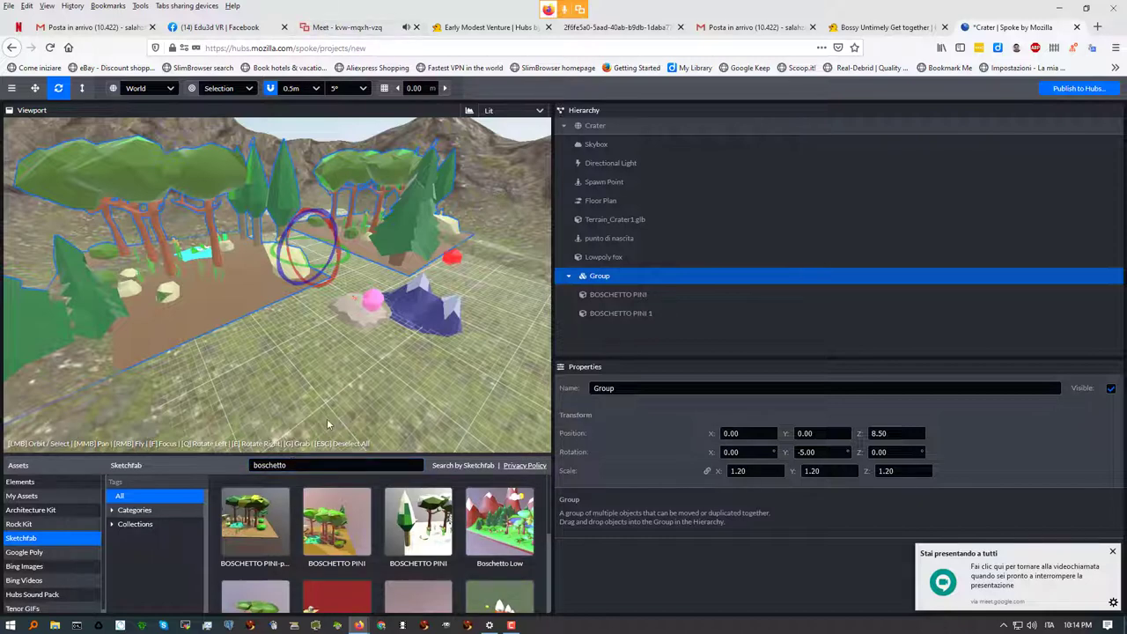
# Replace the Sketchfab search 'boschetto' with 'fish' and scroll down to the Clownfish result
pyautogui.click(286, 465)
pyautogui.moveTo(286, 465); pyautogui.dragTo(227, 459)
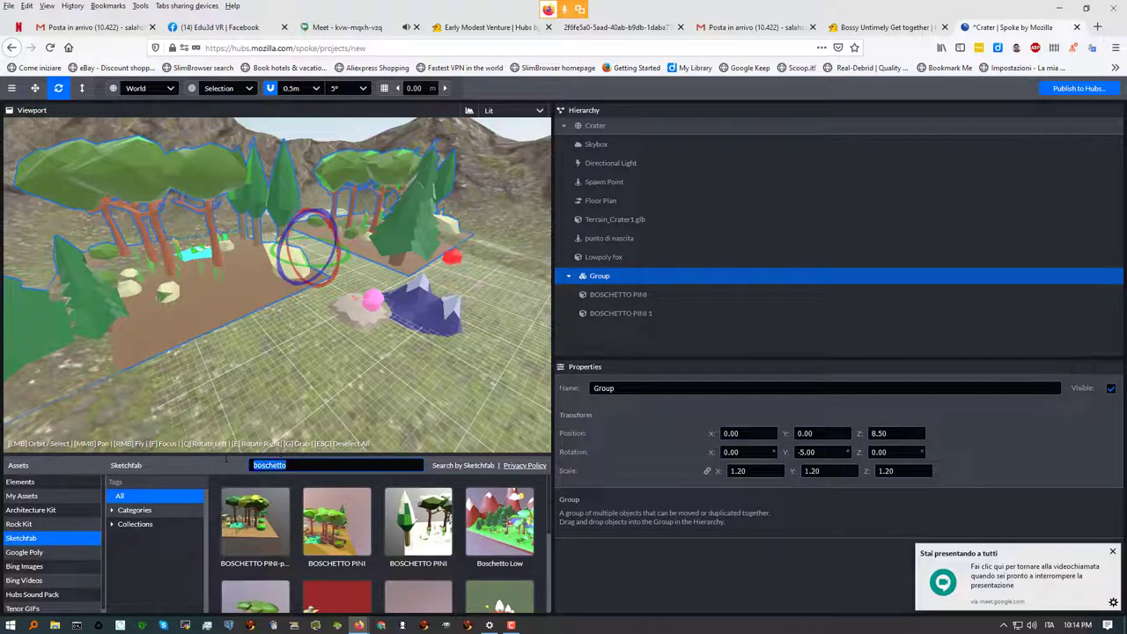
pyautogui.write('fish')
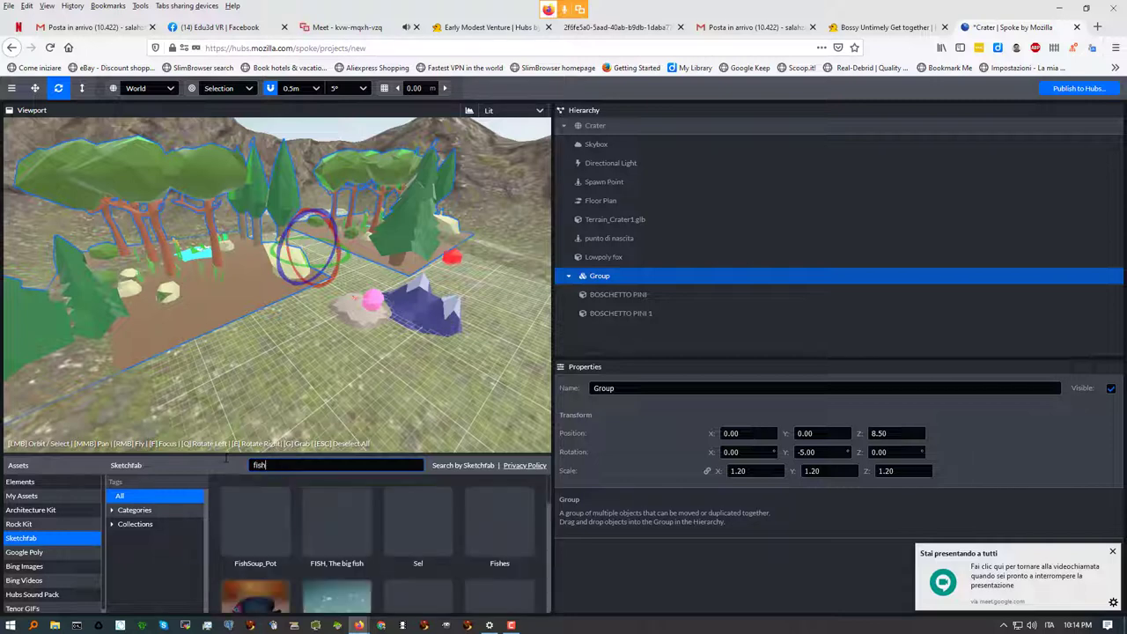
pyautogui.moveTo(357, 528)
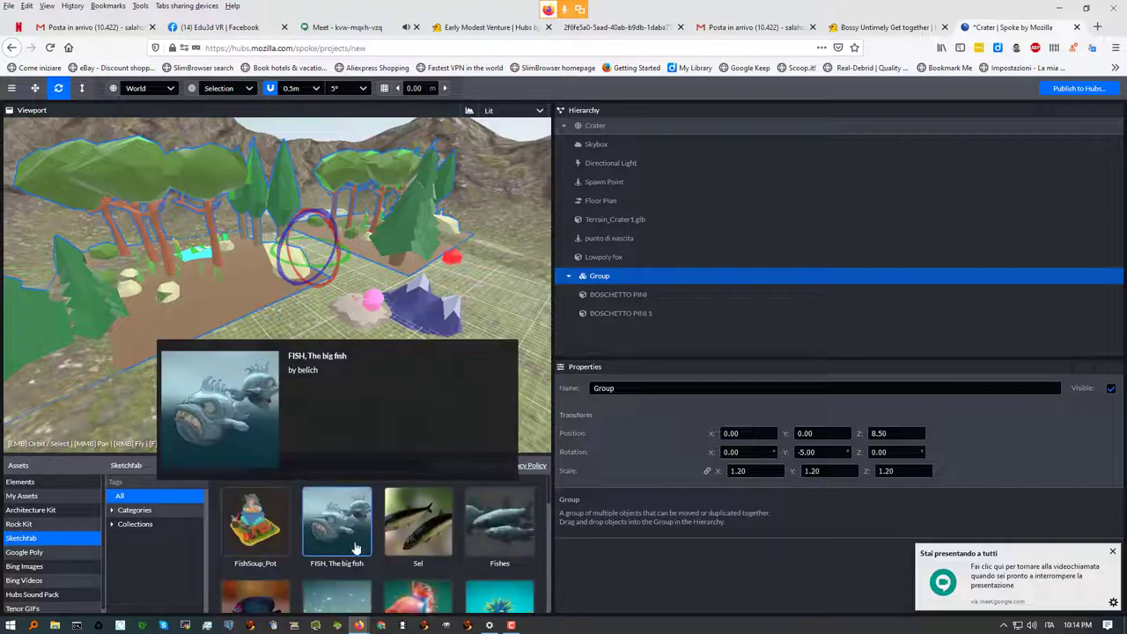
pyautogui.scroll(-3, 356, 528)
pyautogui.moveTo(416, 557)
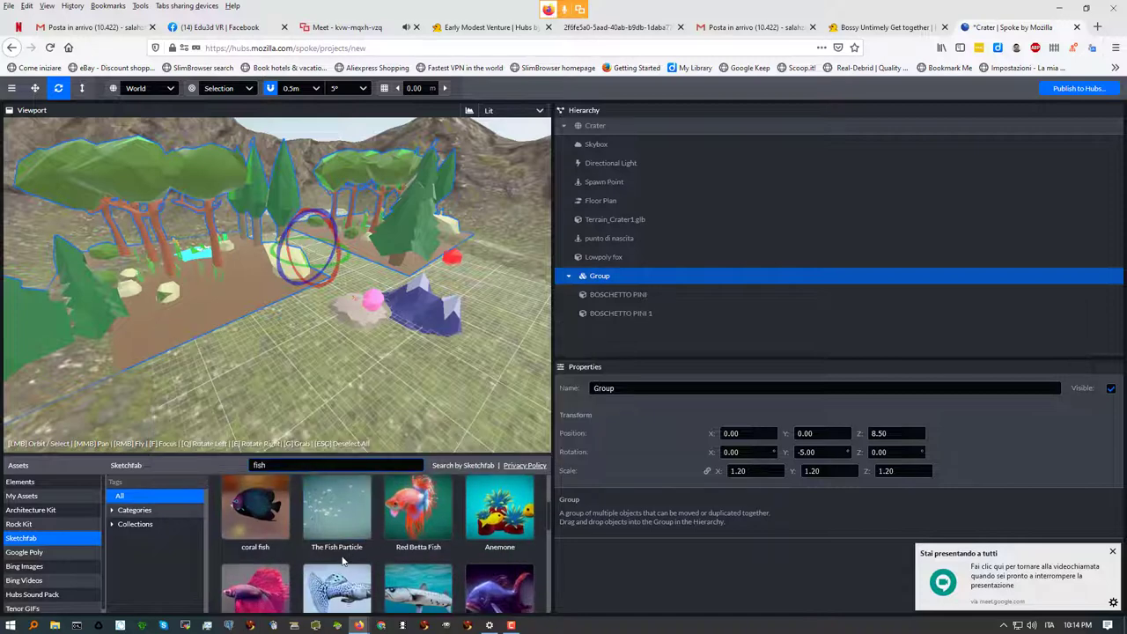
pyautogui.scroll(-3, 344, 563)
pyautogui.moveTo(344, 563)
pyautogui.scroll(-2, 344, 564)
pyautogui.scroll(-1, 343, 564)
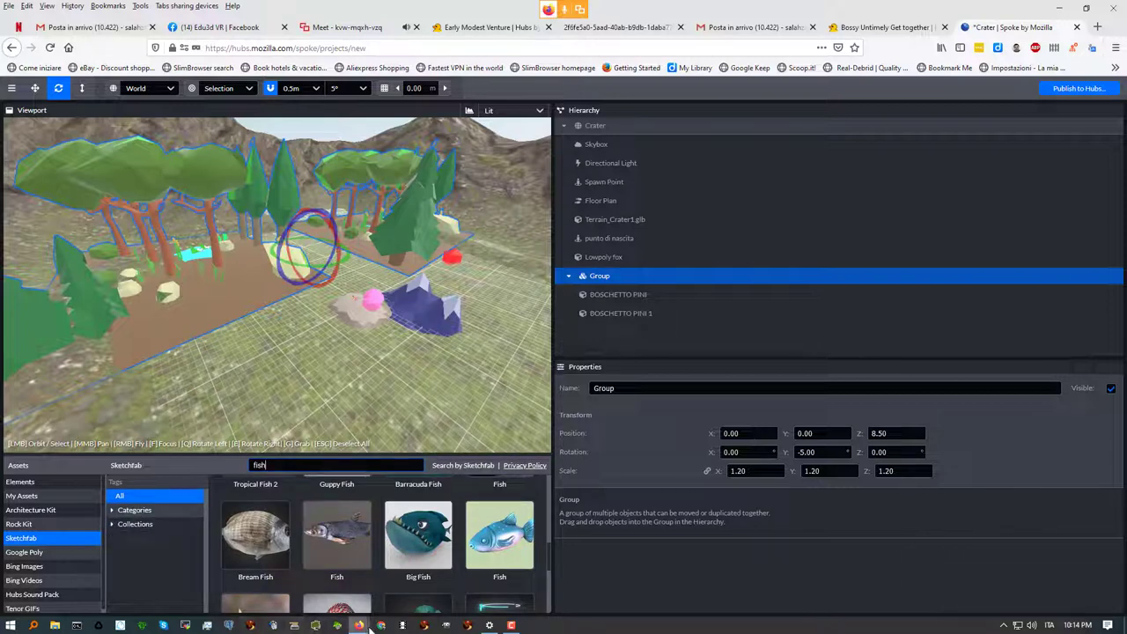
pyautogui.scroll(-2, 330, 542)
pyautogui.scroll(-3, 331, 542)
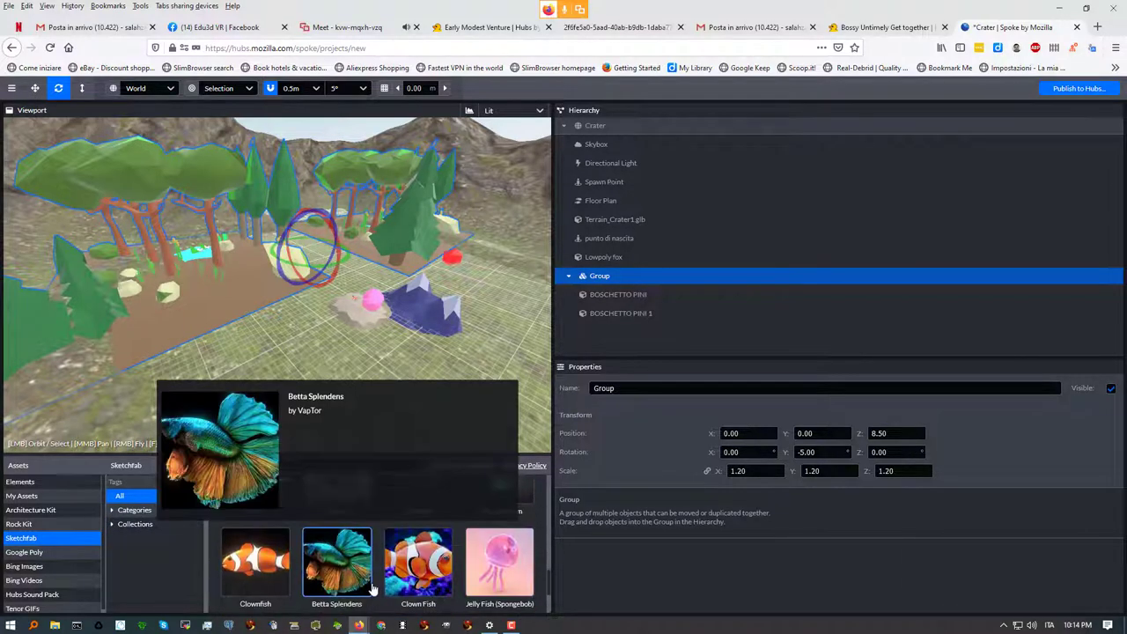
pyautogui.moveTo(304, 574)
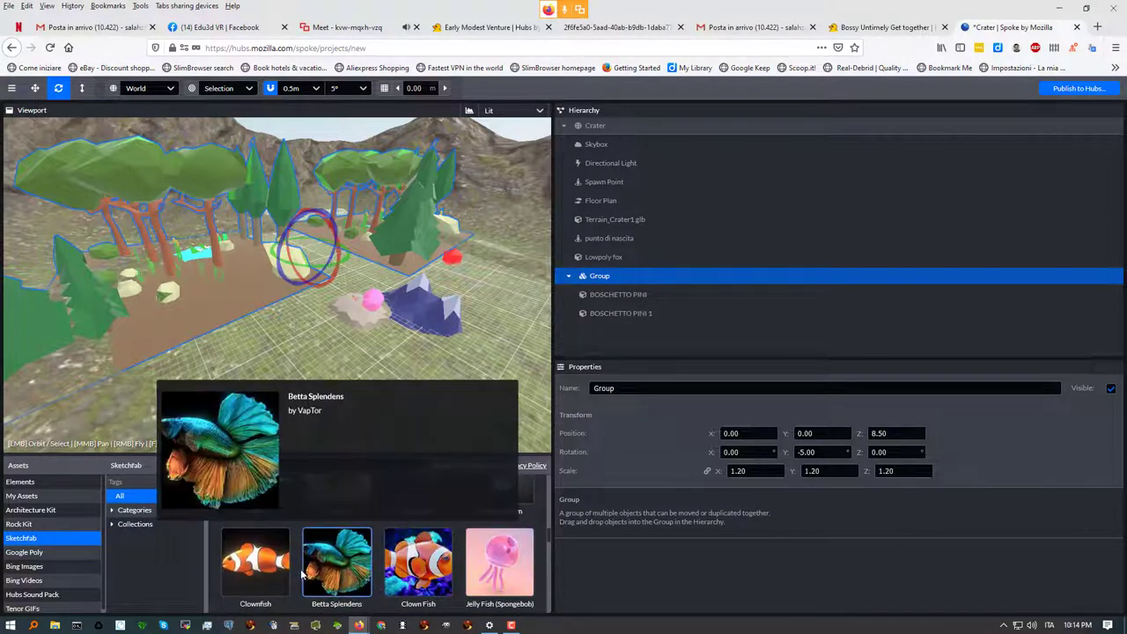
# Place the Clownfish among the rocks at 18.996, 9.986, 7.533, scale 0.01
pyautogui.click(247, 570)
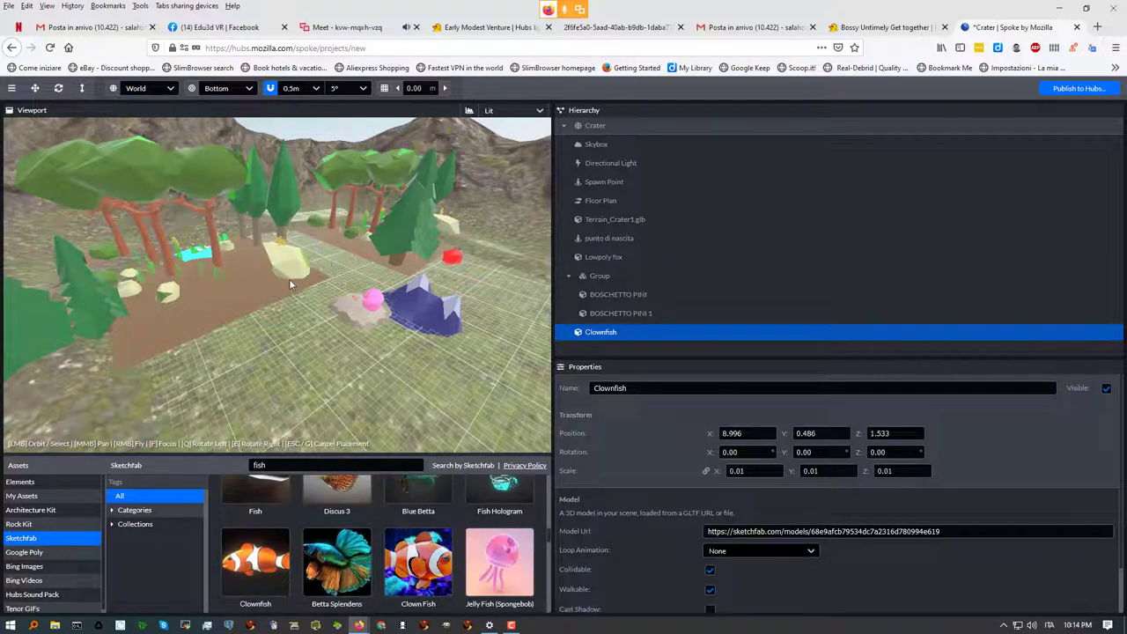
pyautogui.scroll(5, 289, 278)
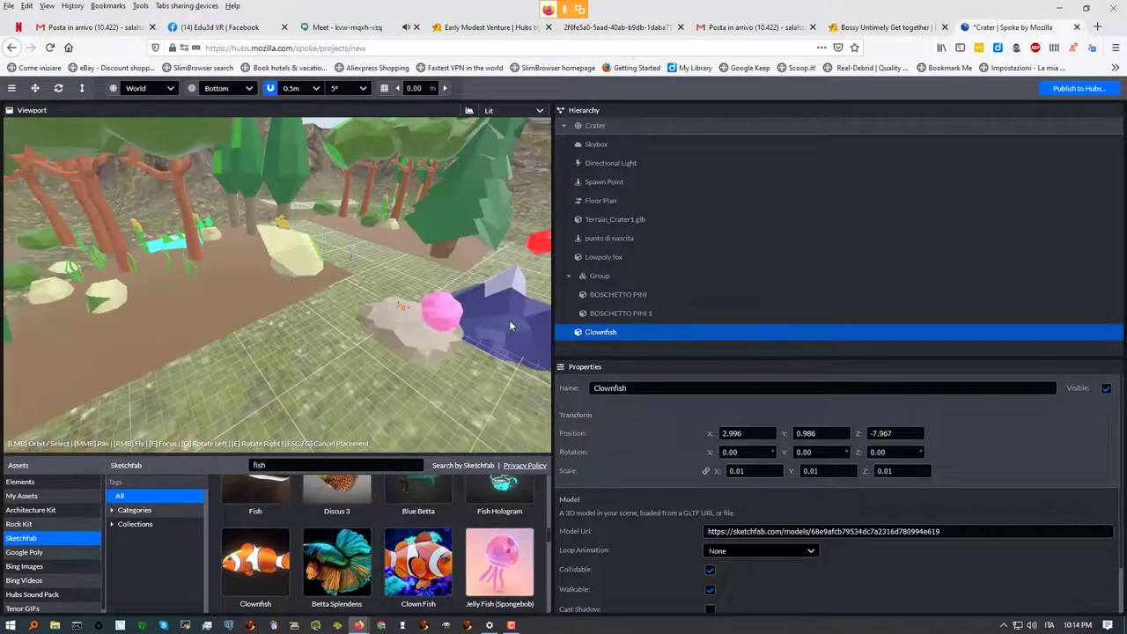
pyautogui.click(34, 88)
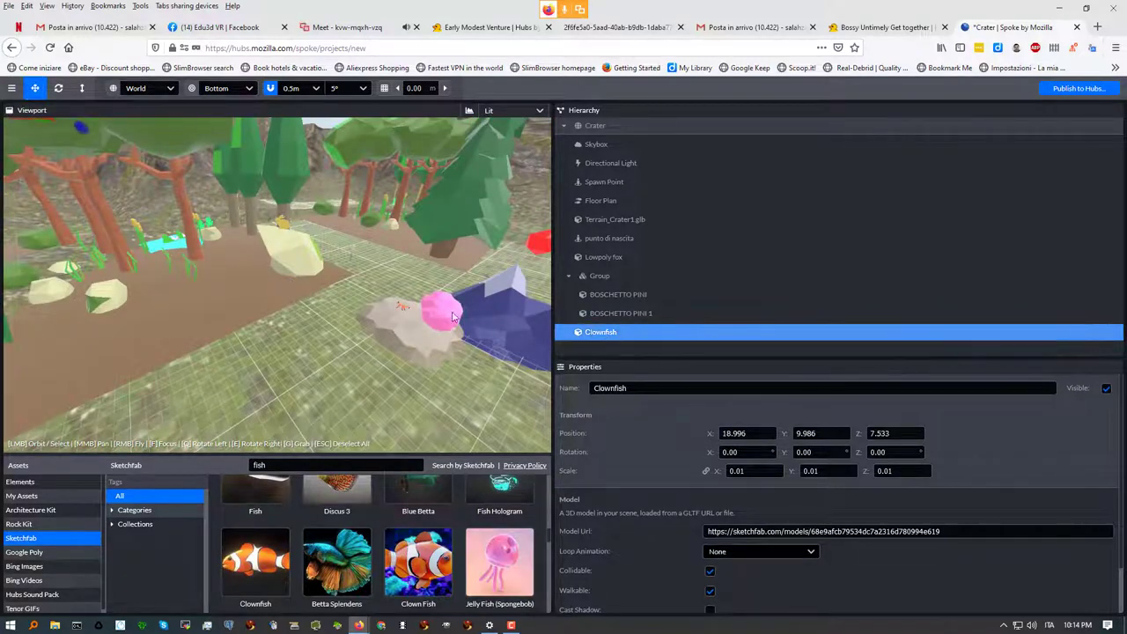
pyautogui.scroll(-5, 361, 302)
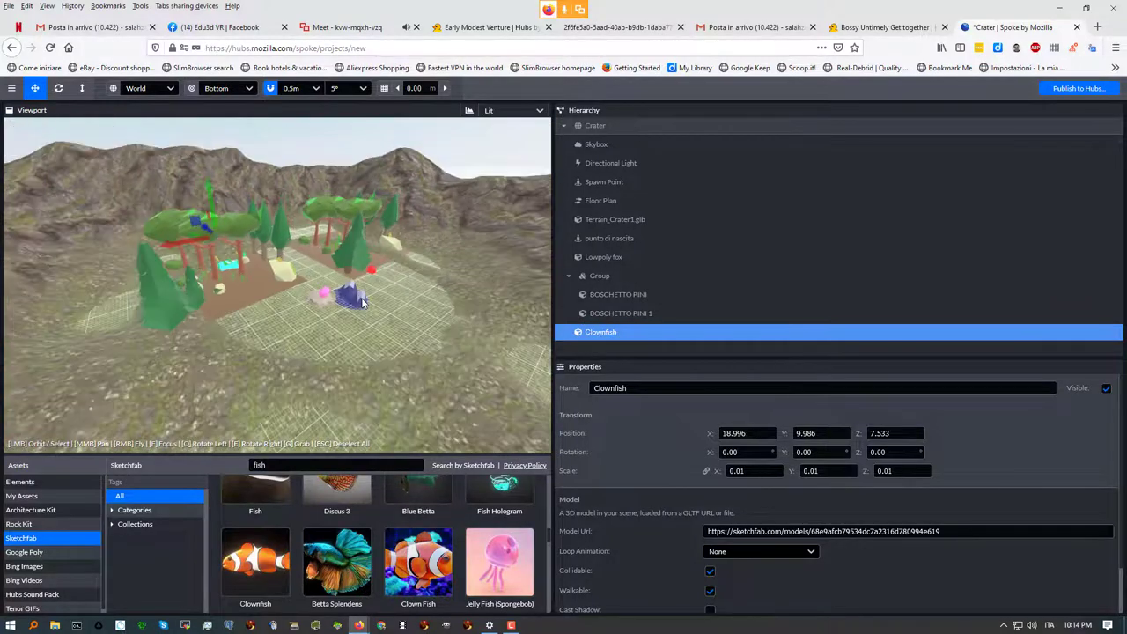
pyautogui.scroll(4, 361, 302)
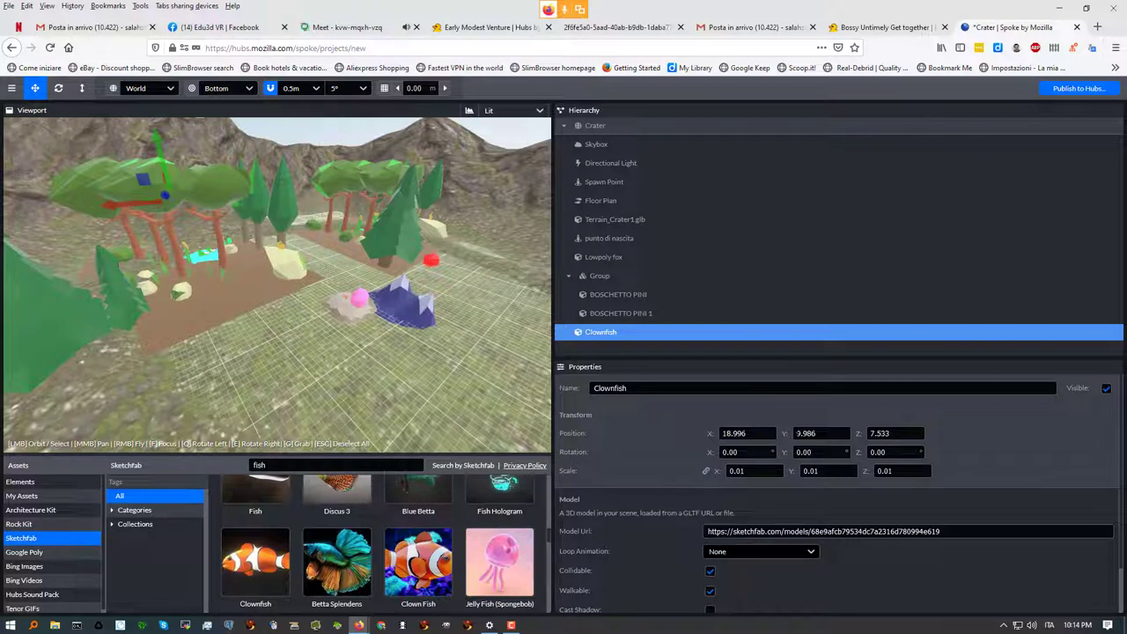
# Set the Clownfish's Y position to 20, then drag it down to about 17
pyautogui.click(821, 434)
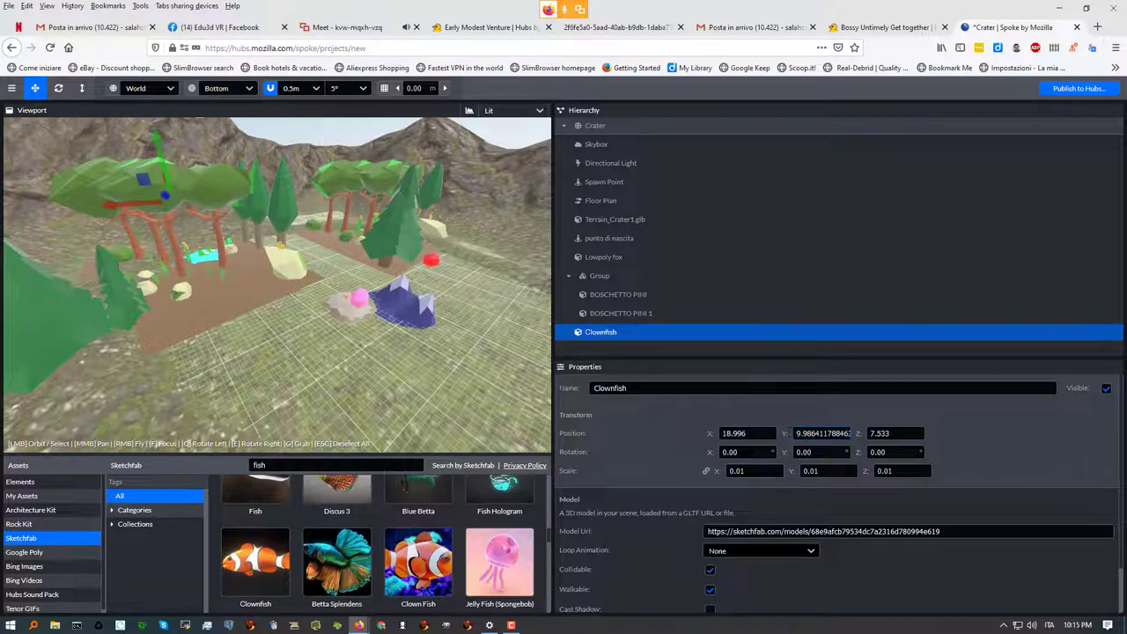
pyautogui.doubleClick(798, 433)
pyautogui.write('20')
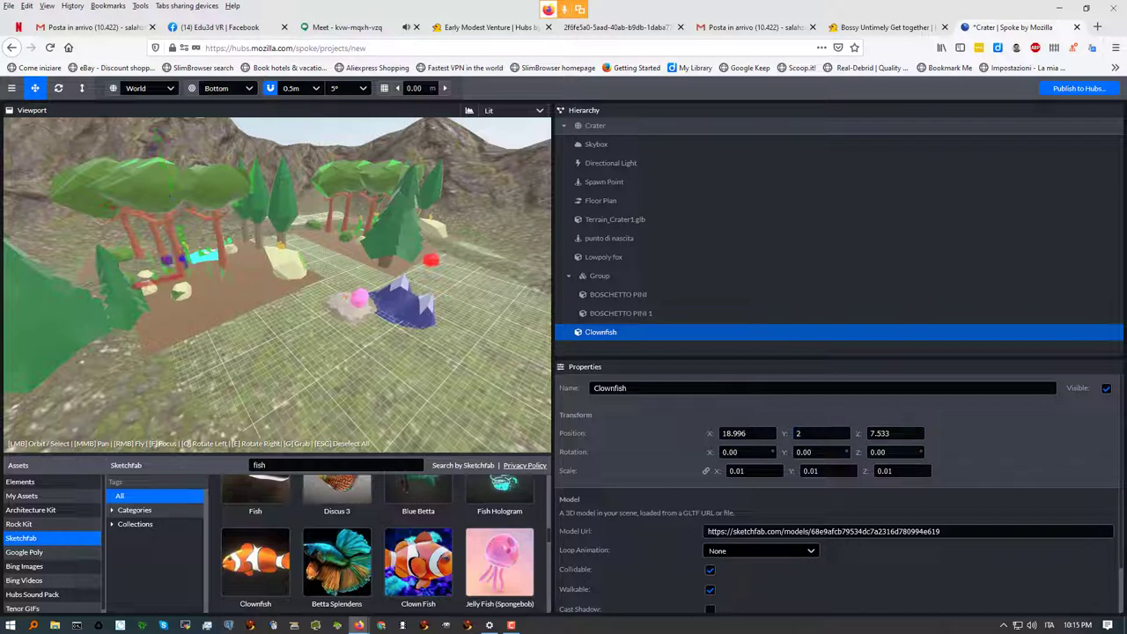
pyautogui.press('Tab')
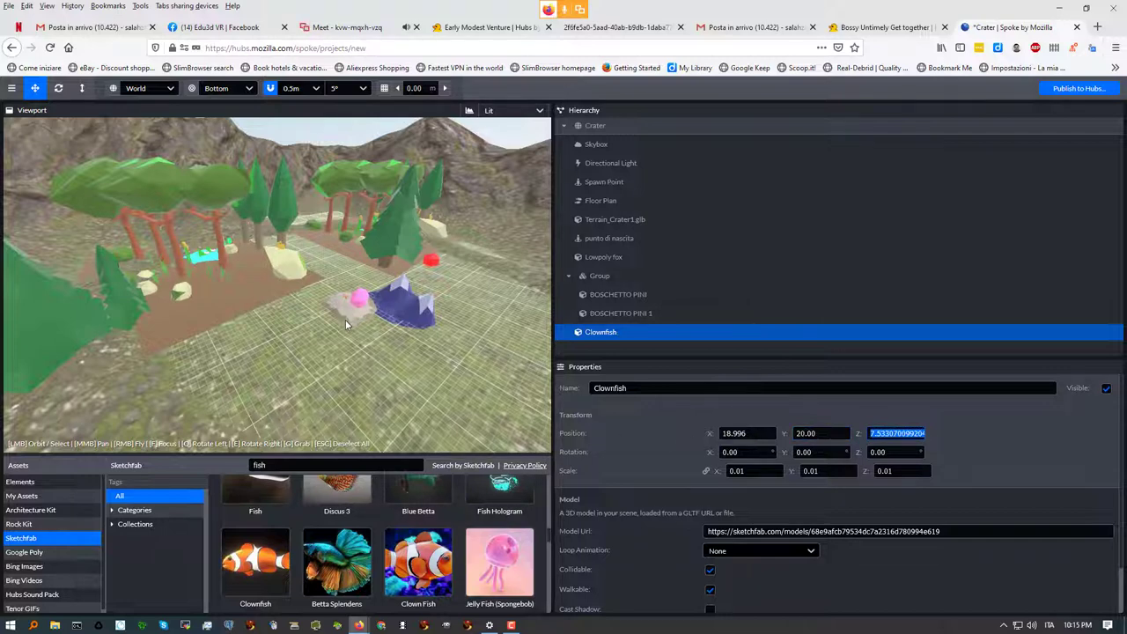
pyautogui.scroll(-5, 344, 319)
pyautogui.moveTo(209, 131); pyautogui.dragTo(212, 154)
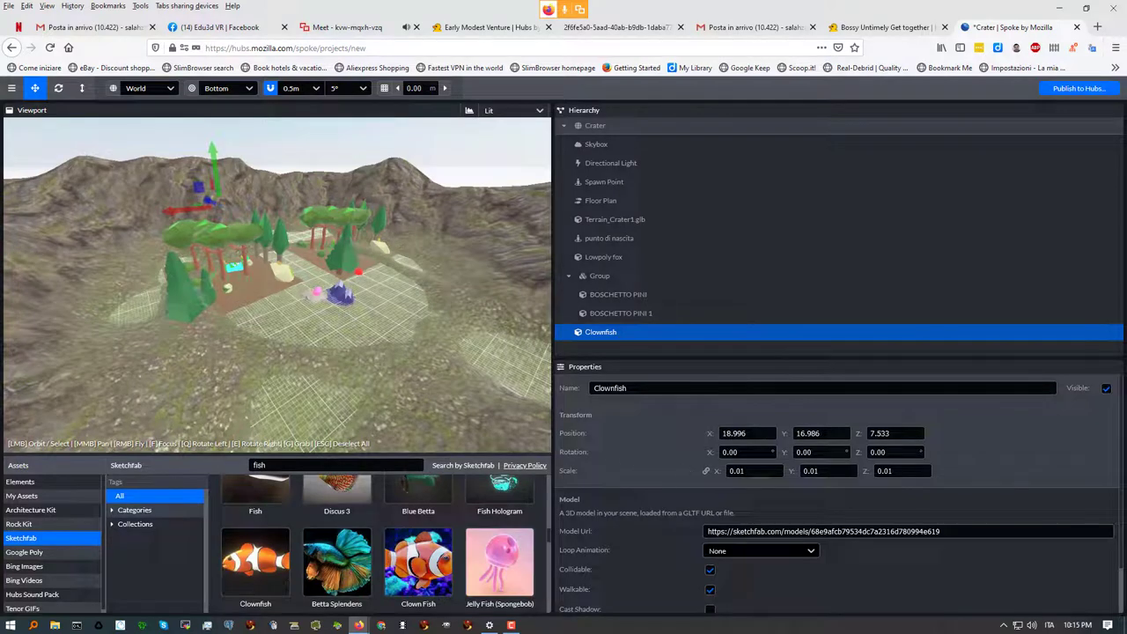
# Scale the Clownfish to 1, then move it forward and low to Y 3.141, Z -13.693
pyautogui.hotkey('ctrl', 'a')
pyautogui.write('1')
pyautogui.press('Tab')
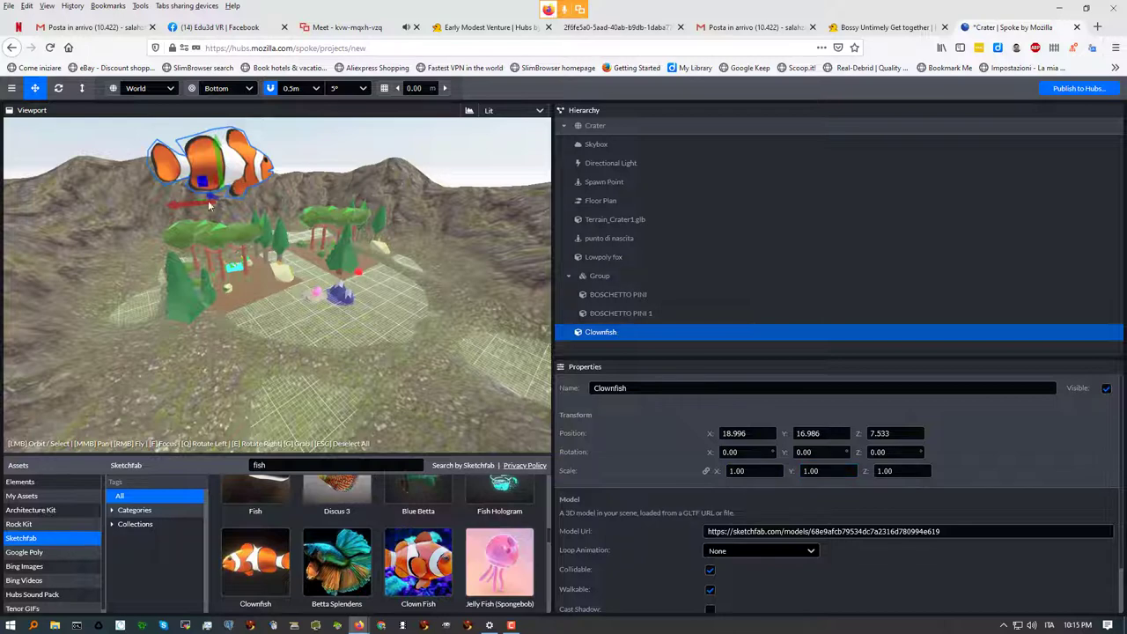
pyautogui.moveTo(207, 195); pyautogui.dragTo(263, 228)
pyautogui.scroll(-5, 311, 202)
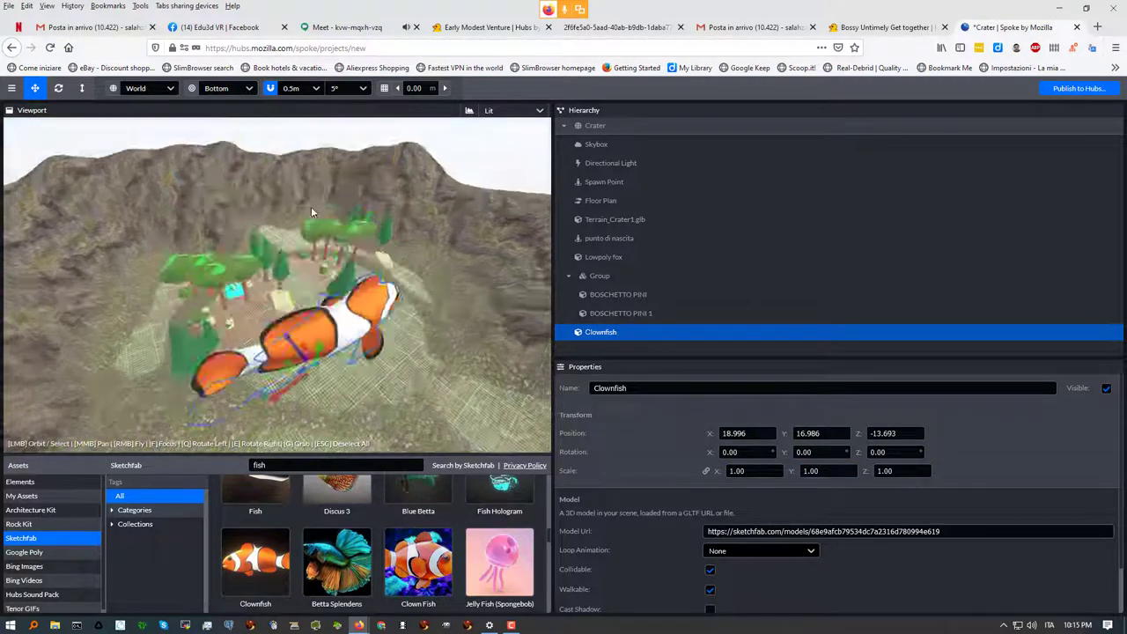
pyautogui.press('f')
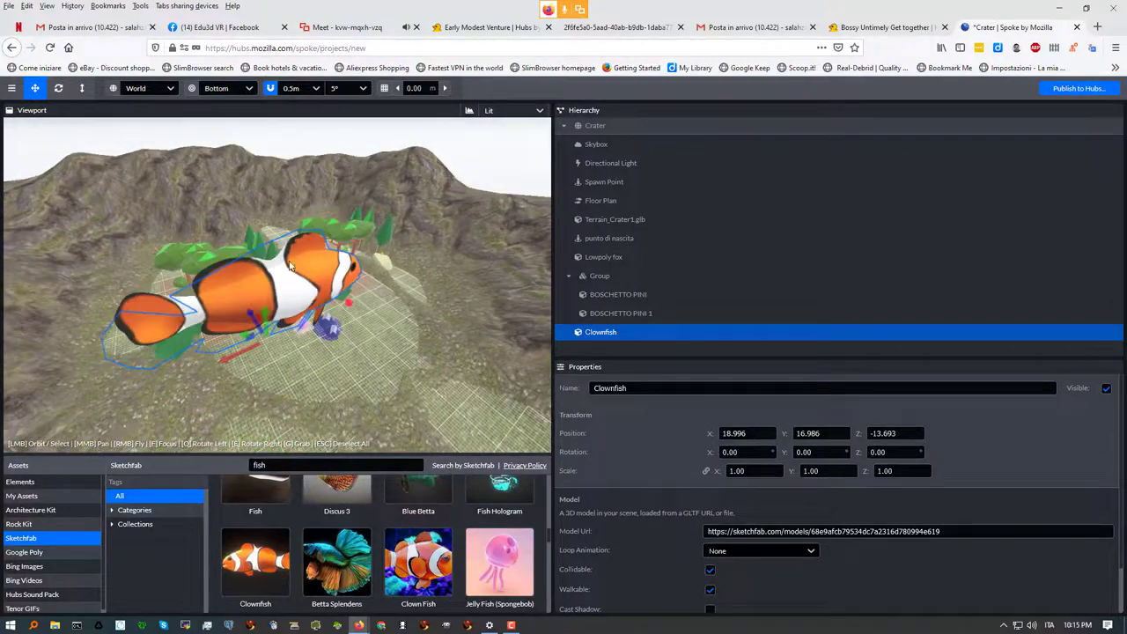
pyautogui.moveTo(266, 314); pyautogui.dragTo(337, 423)
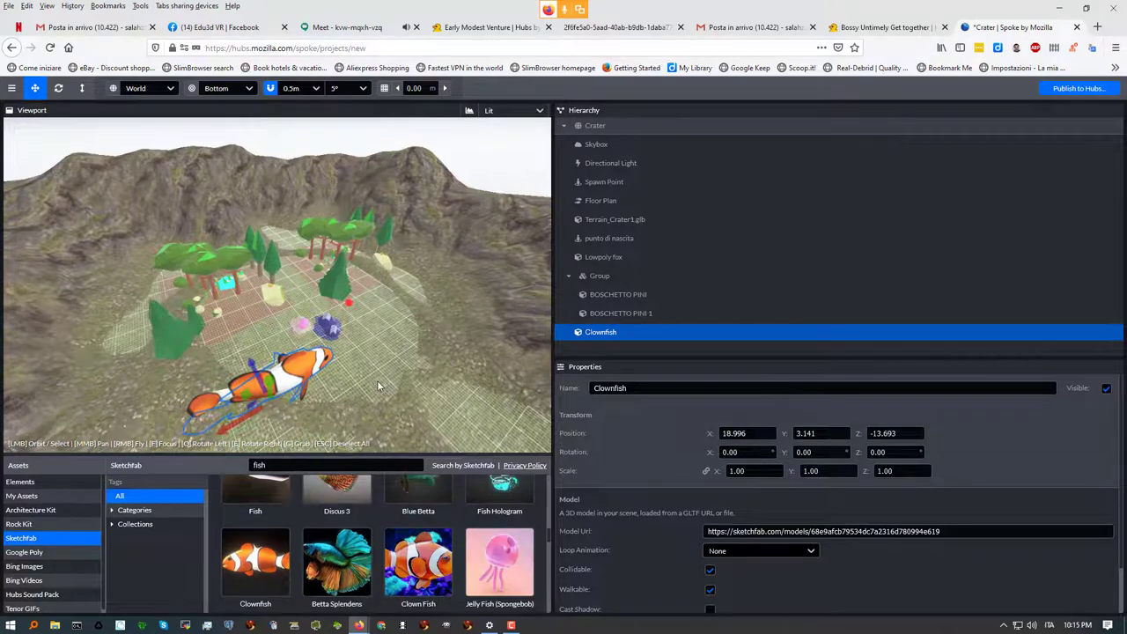
pyautogui.scroll(-5, 352, 396)
pyautogui.scroll(4, 324, 332)
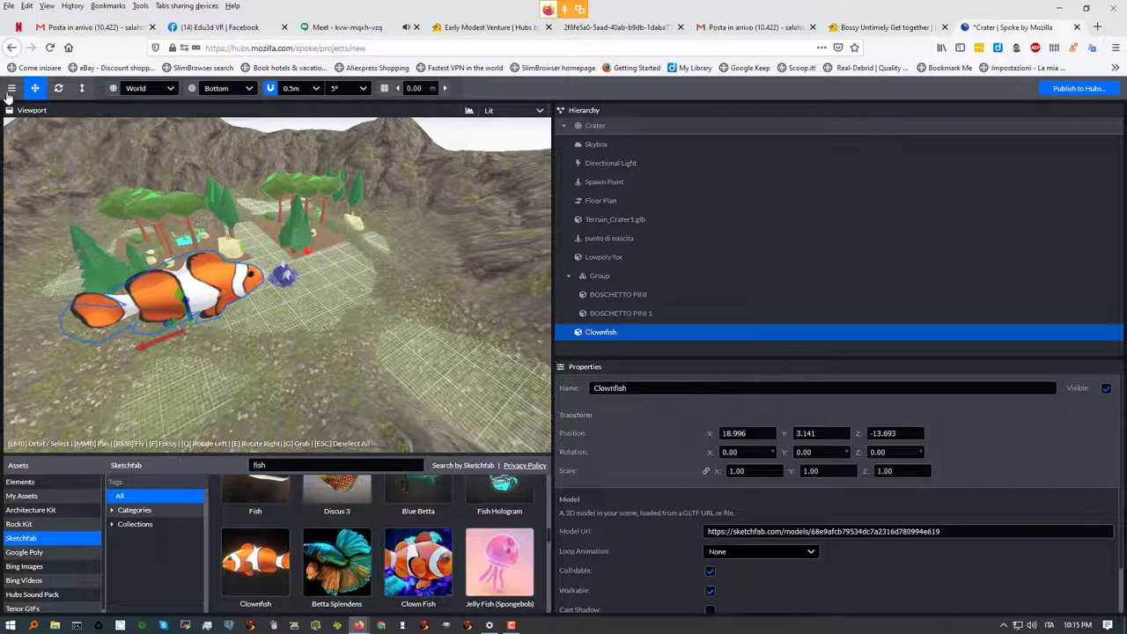
# Switch to the Google Meet call and select the model name 'perigal animato' in the chat
pyautogui.click(330, 27)
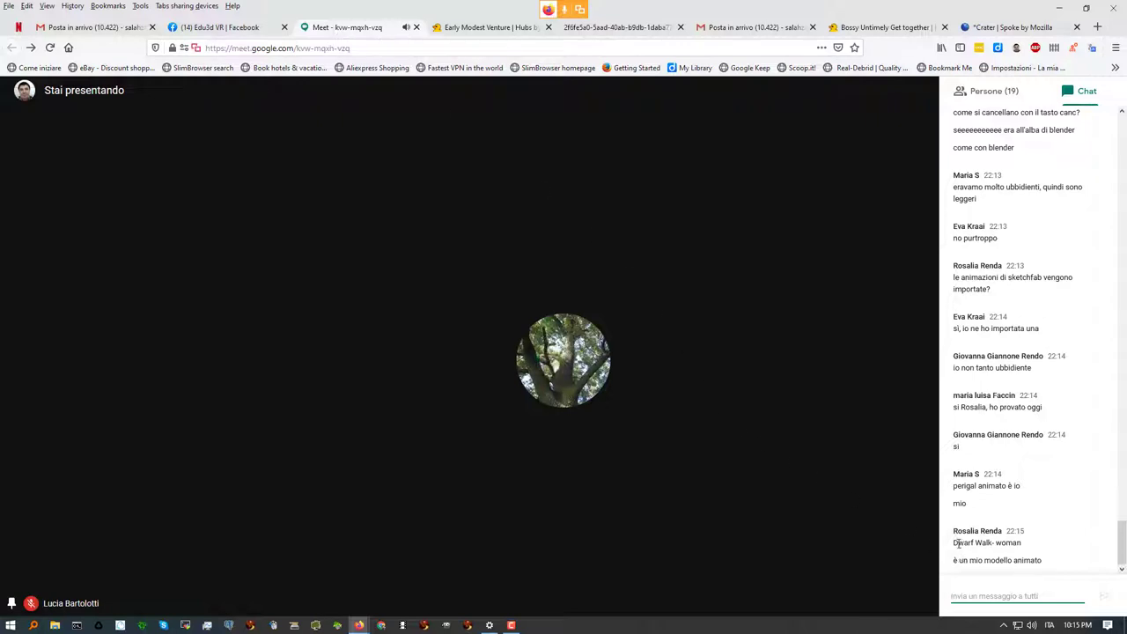
pyautogui.moveTo(954, 543); pyautogui.dragTo(993, 503)
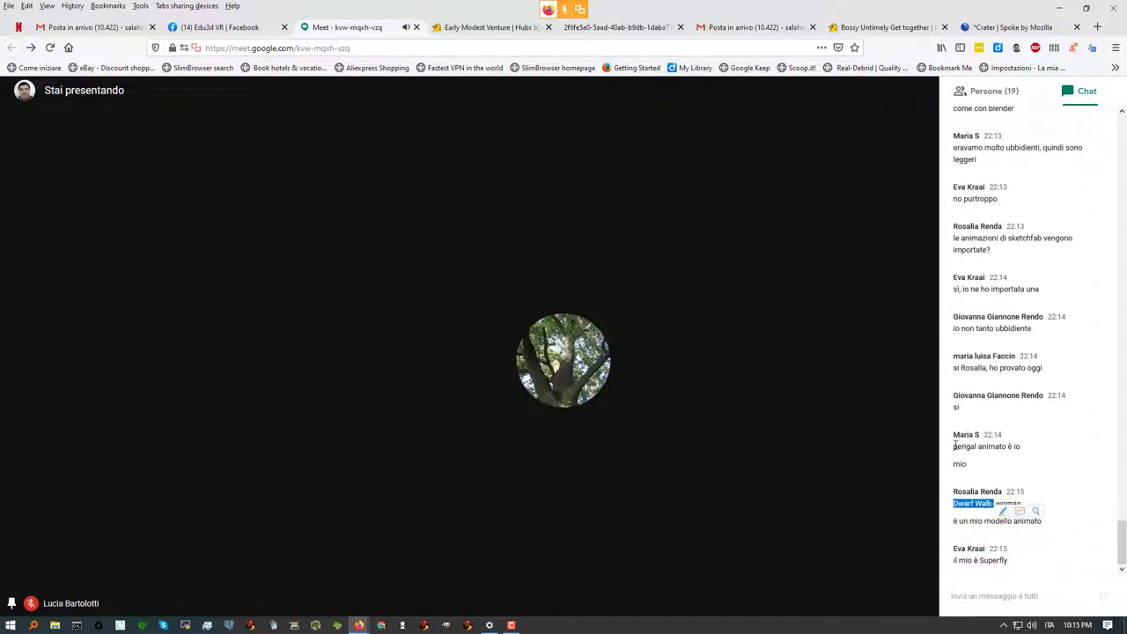
pyautogui.moveTo(954, 447); pyautogui.dragTo(1008, 449)
pyautogui.hotkey('ctrl', 'c')
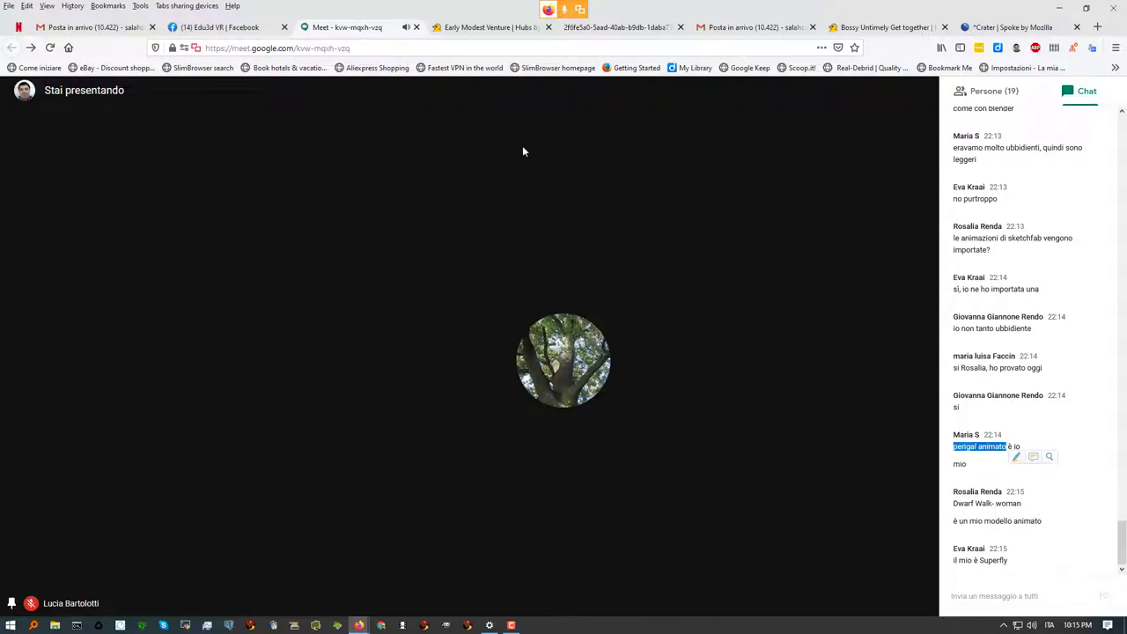
# Search Sketchfab for 'perigal animato' and drag the result into the crater at X -6, Z -19.5
pyautogui.click(1003, 28)
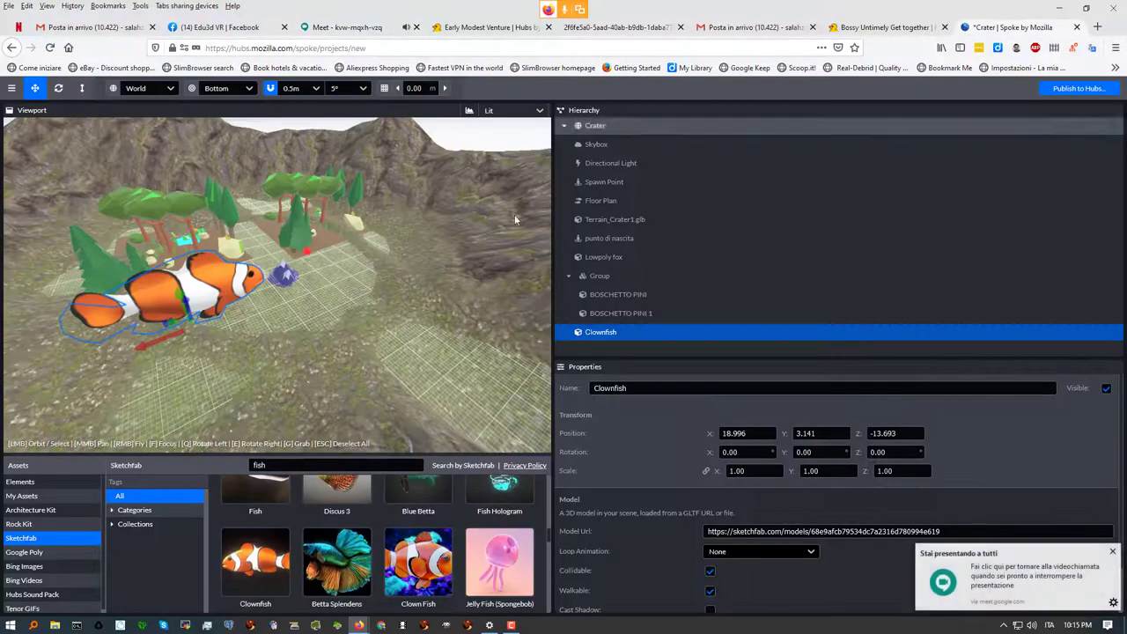
pyautogui.hotkey('ctrl', 'a')
pyautogui.hotkey('ctrl', 'v')
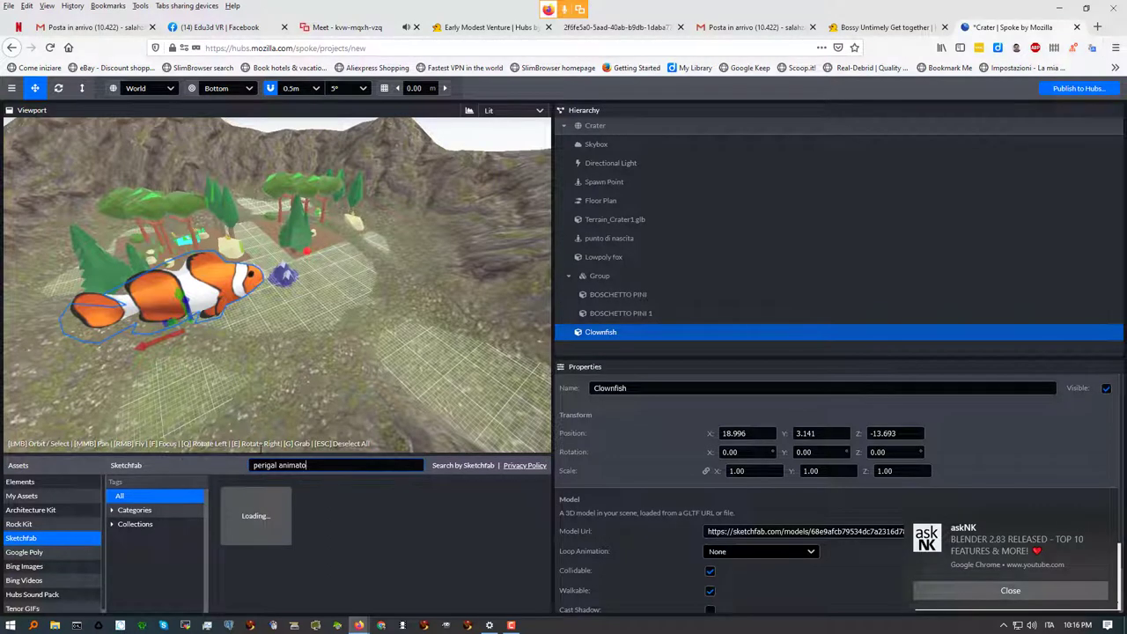
pyautogui.moveTo(269, 518)
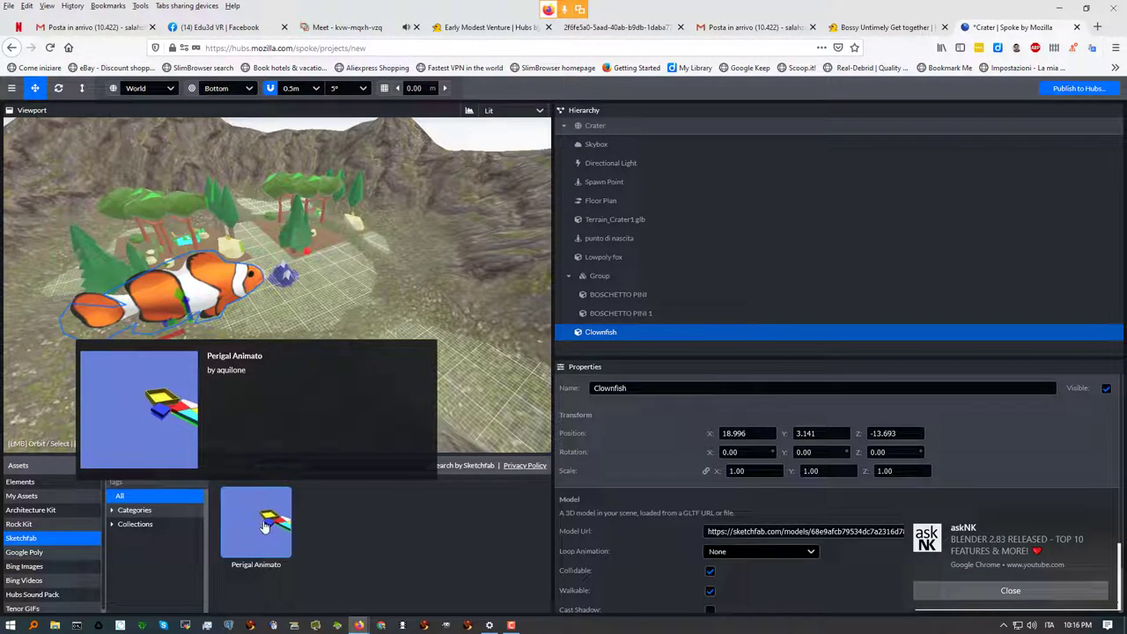
pyautogui.moveTo(262, 523); pyautogui.dragTo(356, 302)
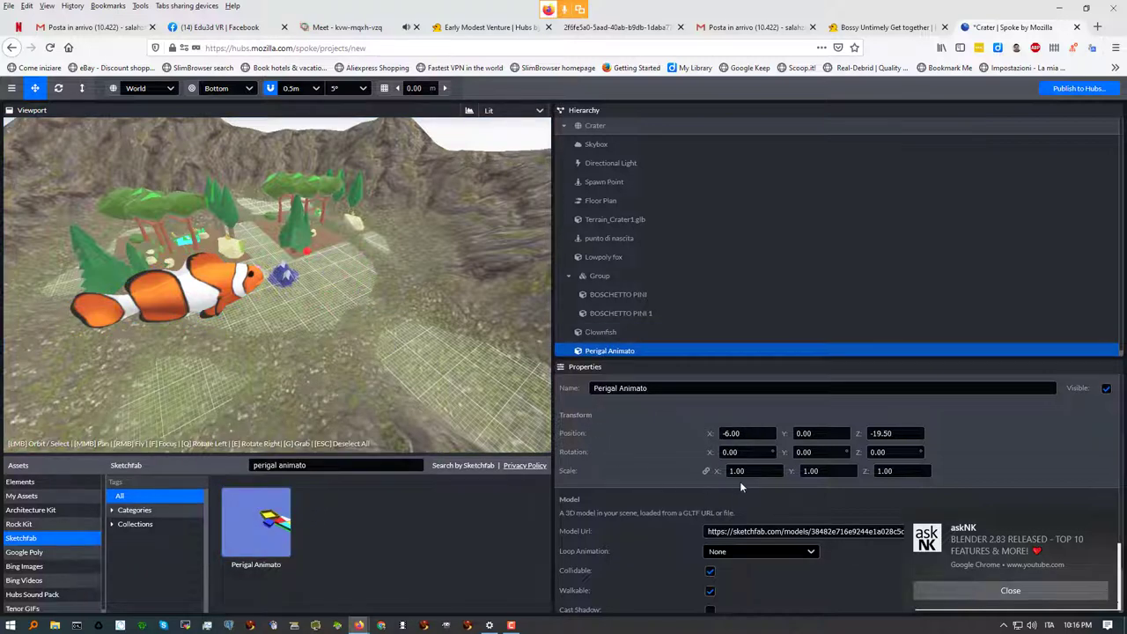
pyautogui.scroll(-5, 422, 323)
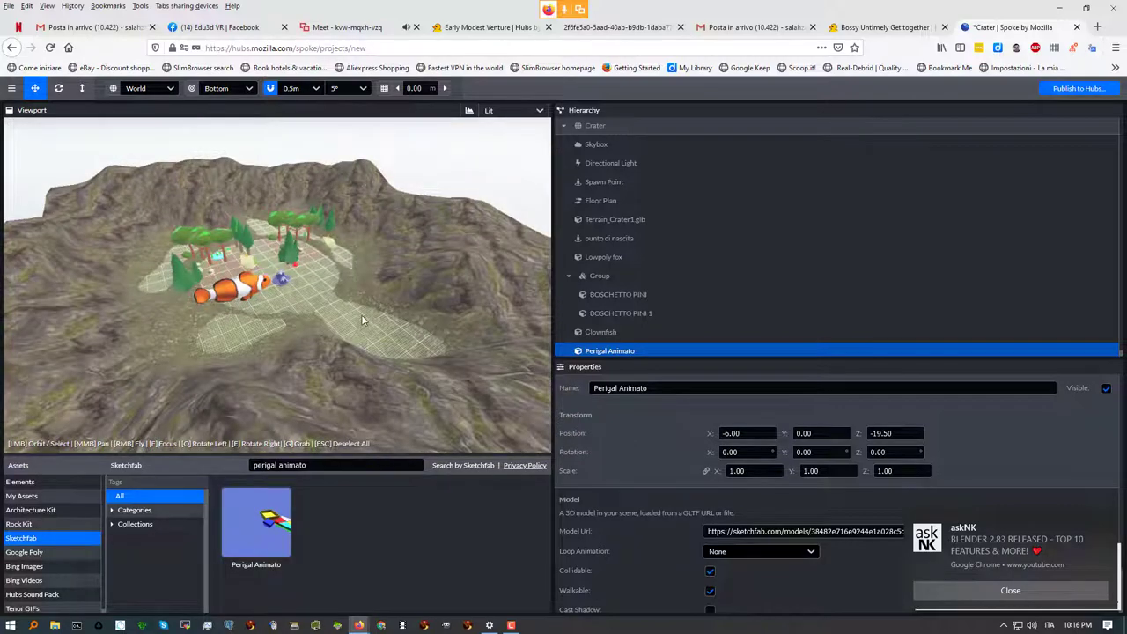
pyautogui.scroll(10, 361, 314)
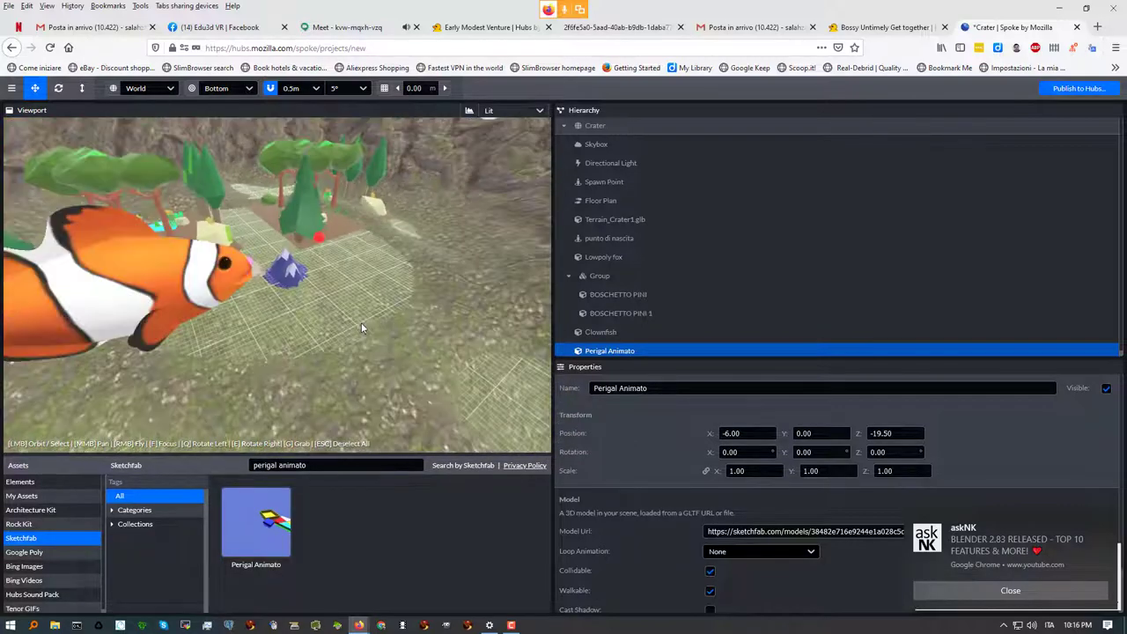
pyautogui.scroll(5, 343, 306)
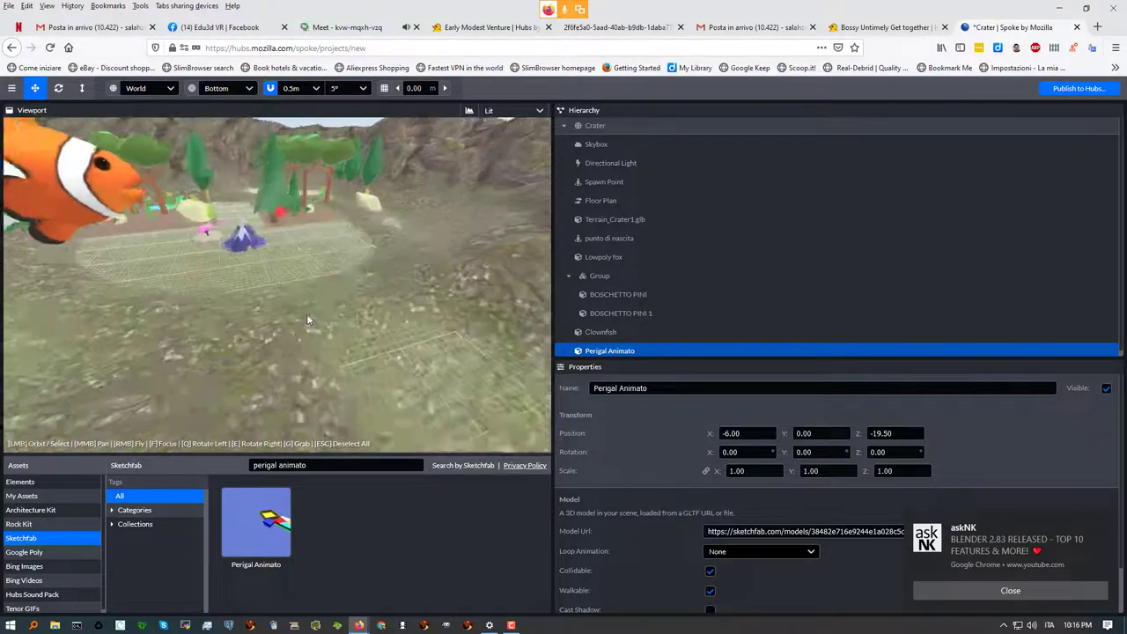
pyautogui.scroll(3, 296, 317)
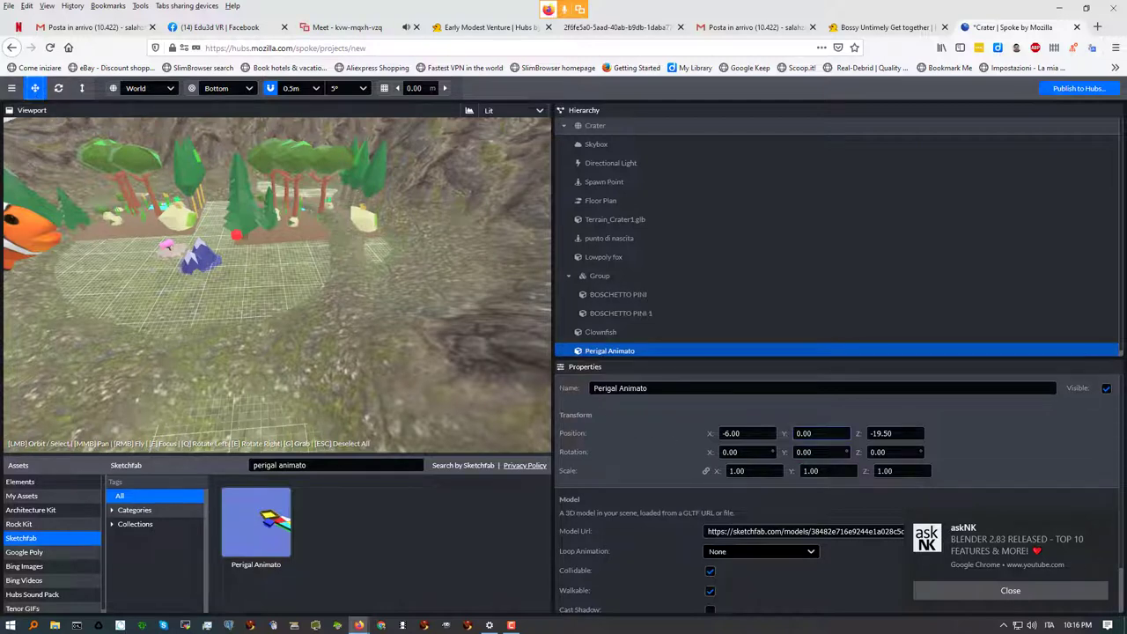
# Set the Perigal Animato model's Y position to 10, frame it, then deselect it
pyautogui.click(801, 433)
pyautogui.doubleClick(798, 433)
pyautogui.press('Tab')
pyautogui.scroll(-3, 443, 358)
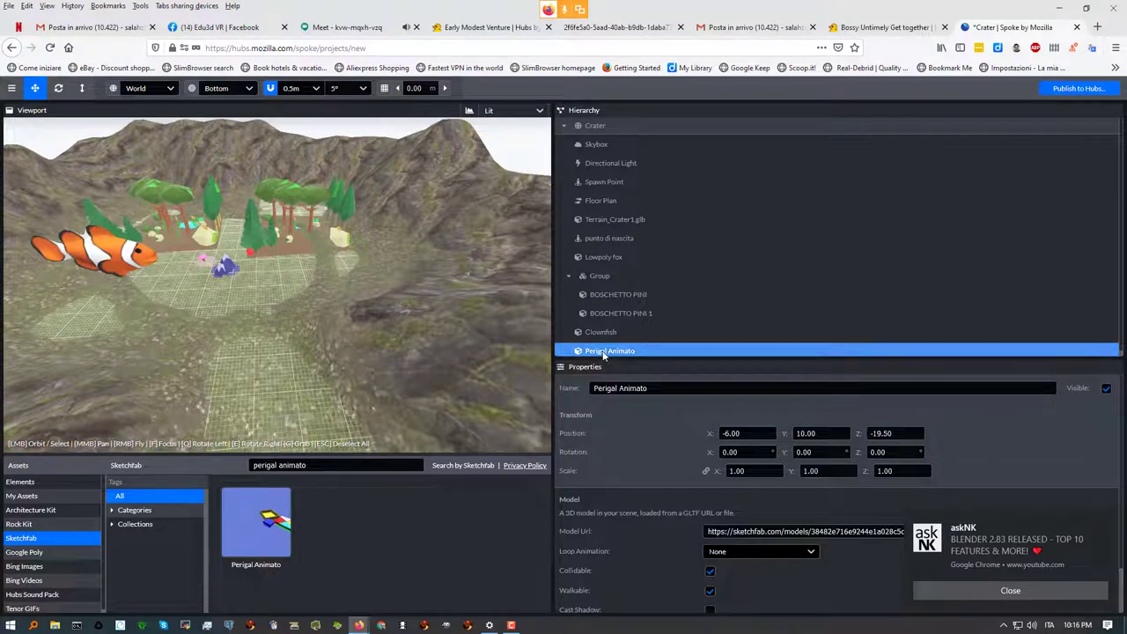
pyautogui.doubleClick(605, 351)
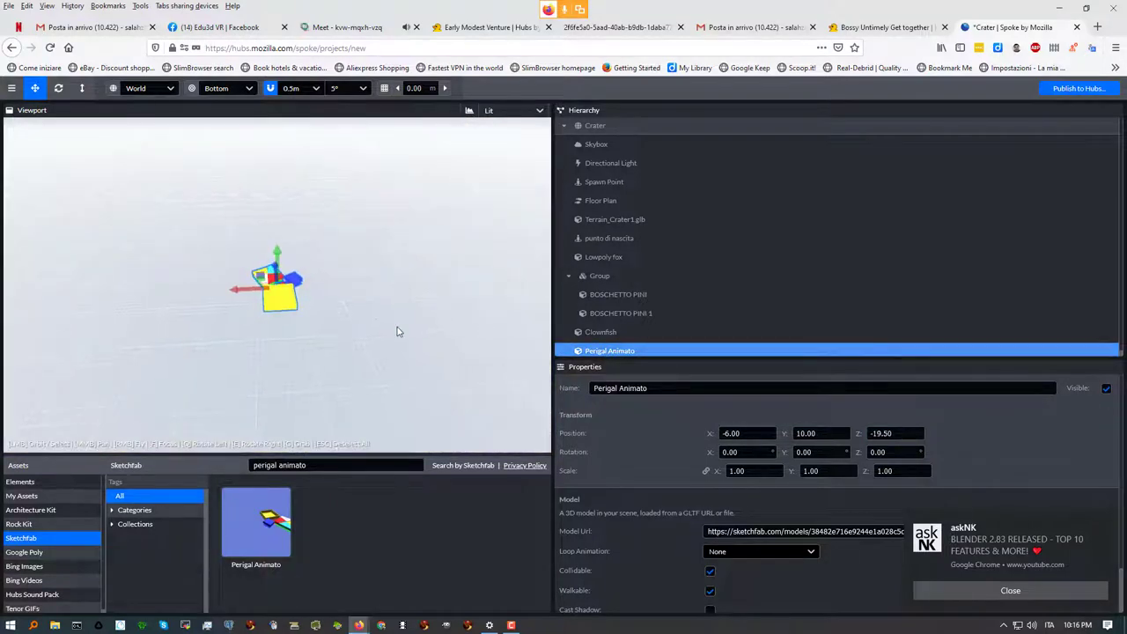
pyautogui.doubleClick(599, 351)
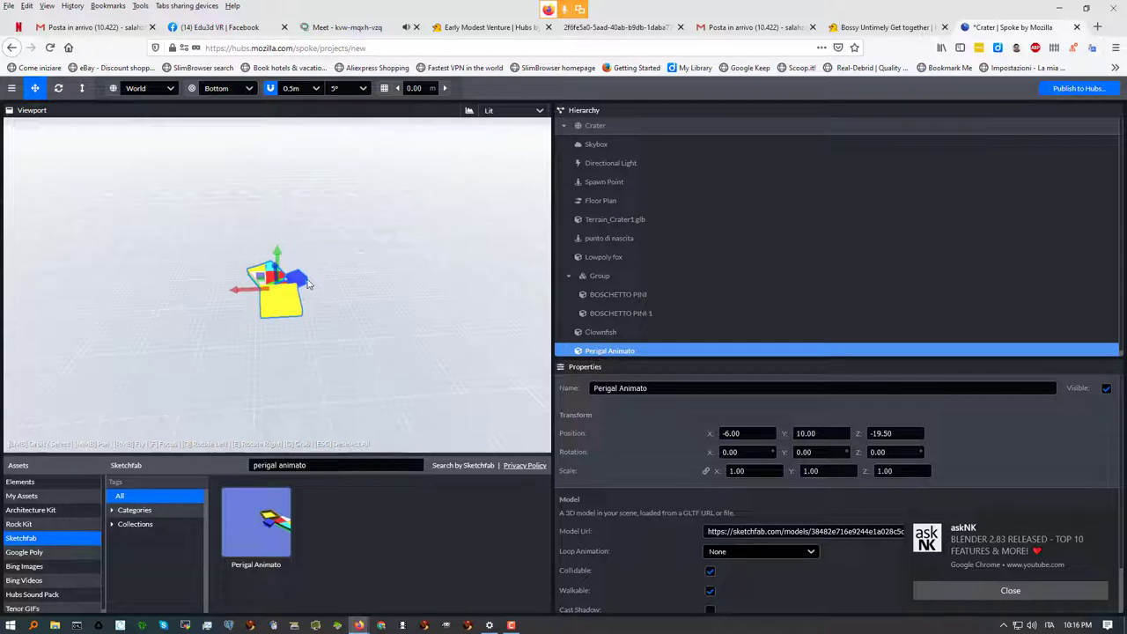
pyautogui.press('Escape')
# Show the Elements asset list and select and frame the Crater scene root
pyautogui.scroll(-5, 319, 302)
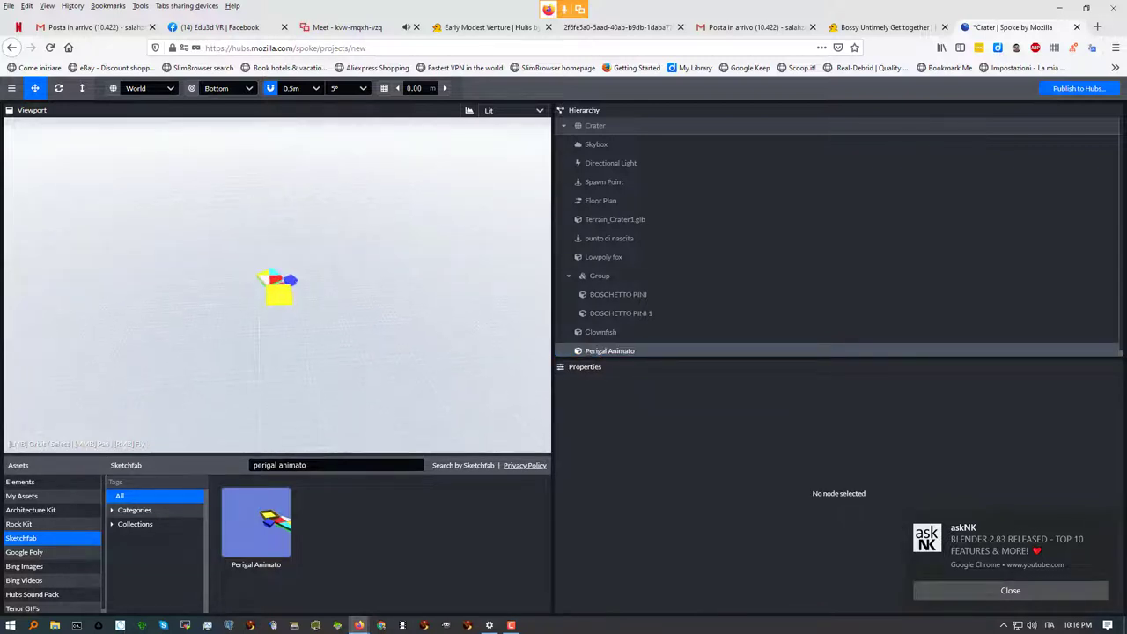
pyautogui.click(21, 482)
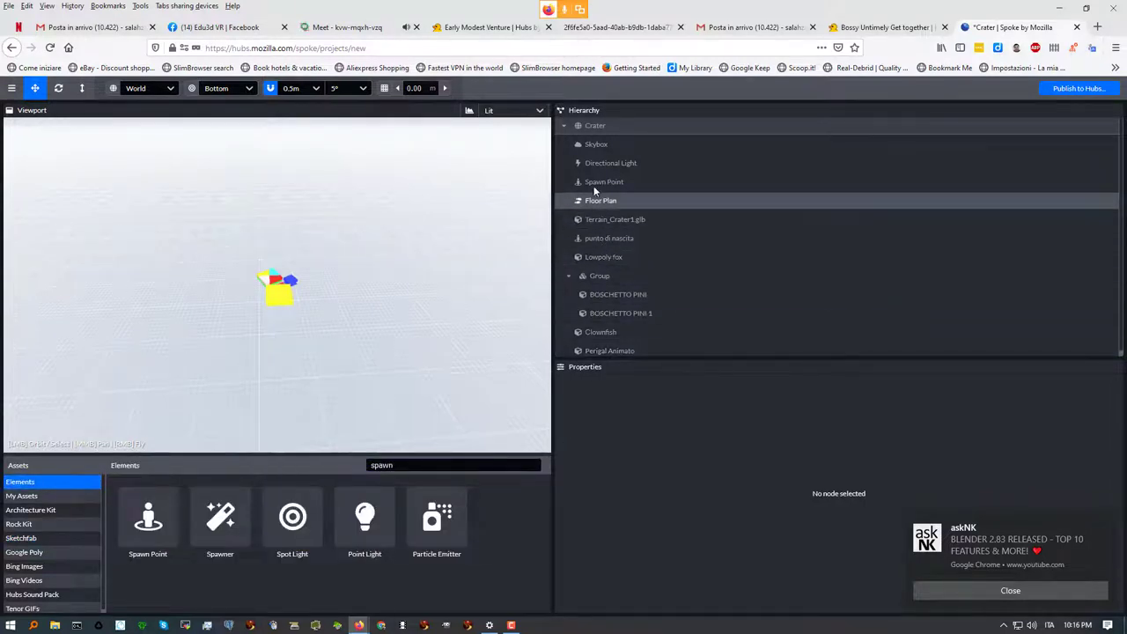
pyautogui.doubleClick(598, 126)
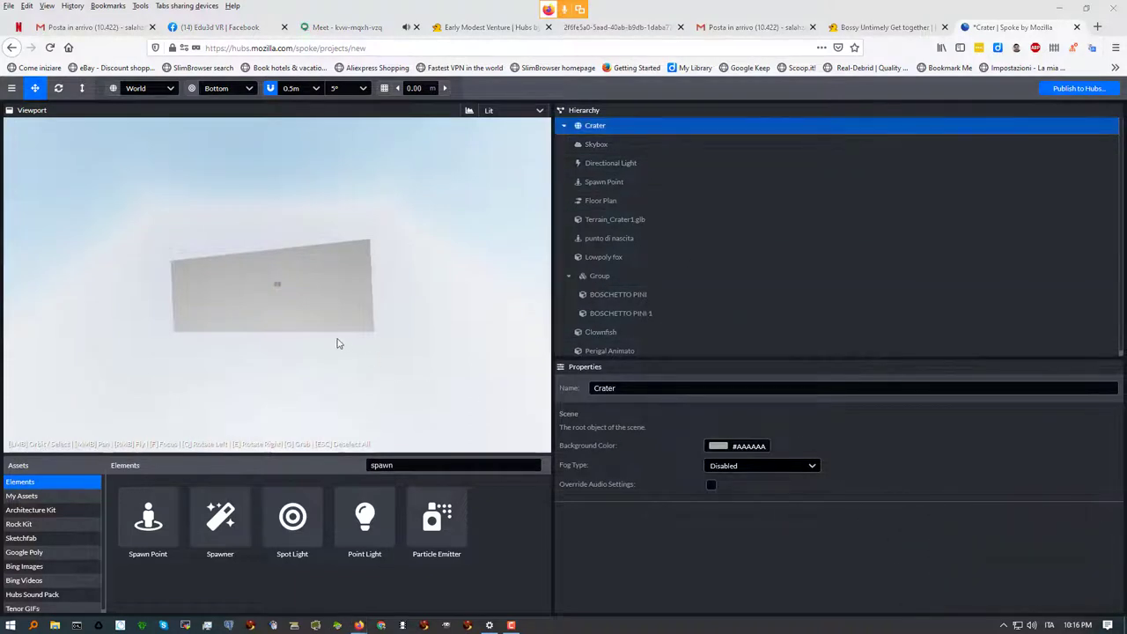
pyautogui.moveTo(469, 193); pyautogui.dragTo(284, 312)
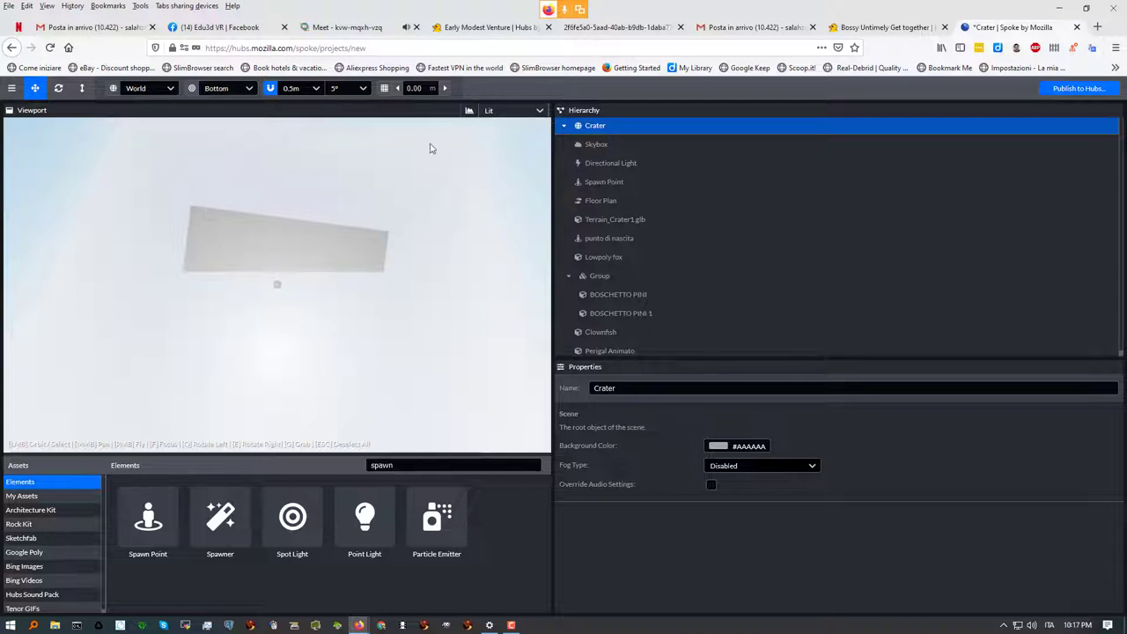
pyautogui.moveTo(269, 297); pyautogui.dragTo(258, 297)
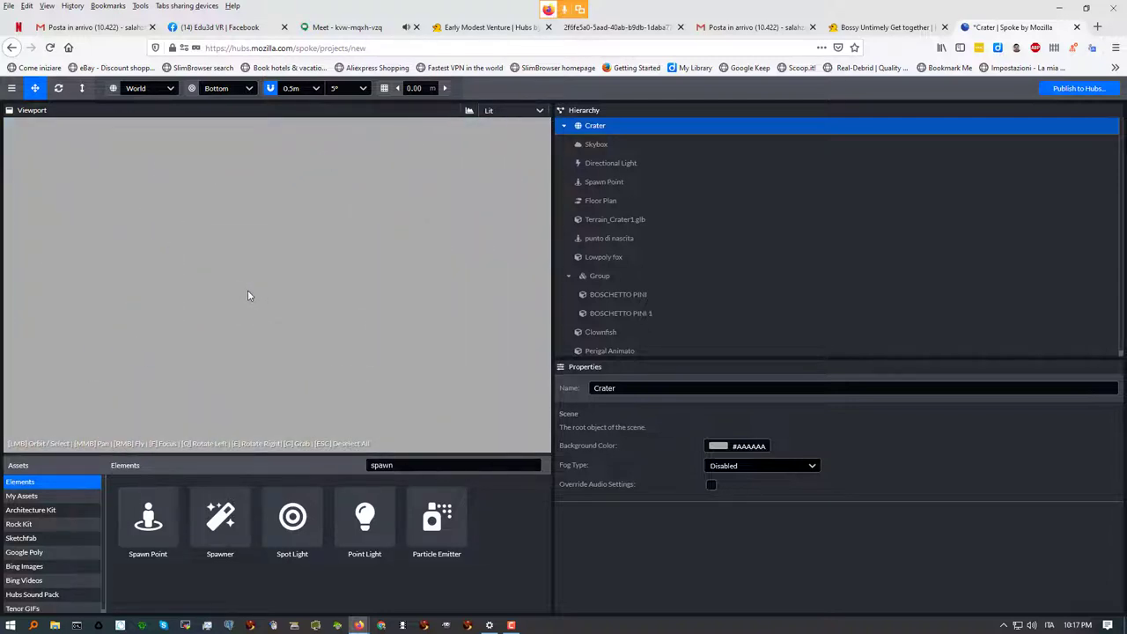
pyautogui.scroll(-5, 247, 295)
pyautogui.scroll(-3, 246, 296)
pyautogui.scroll(6, 247, 296)
pyautogui.scroll(5, 247, 296)
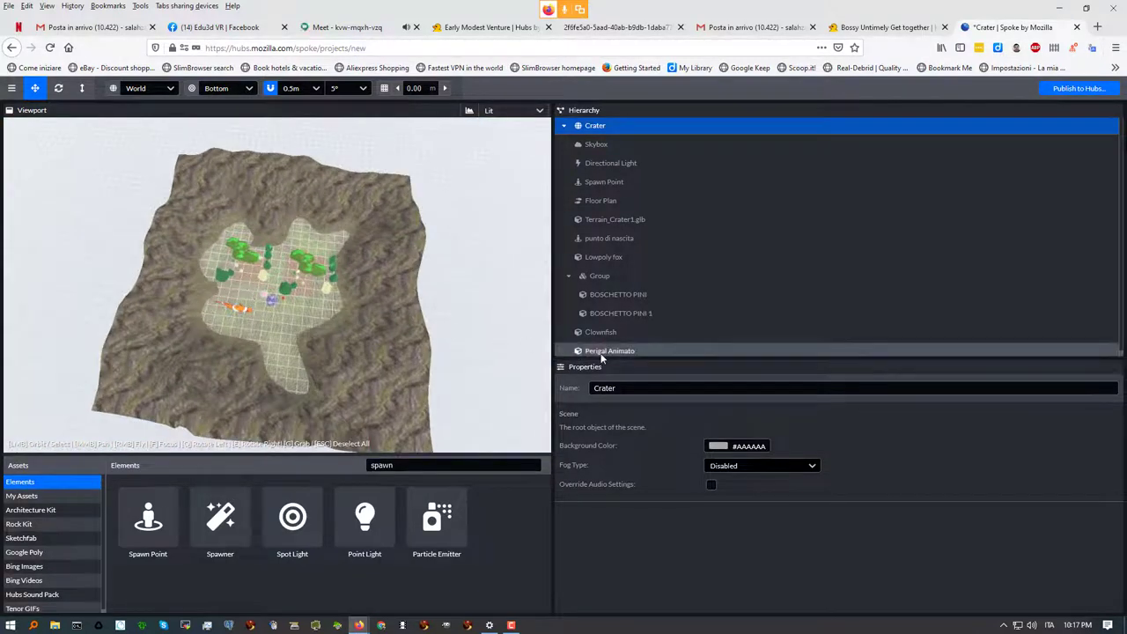
# Try X scale values of 0 and then 0.01 on the Perigal Animato model
pyautogui.click(598, 351)
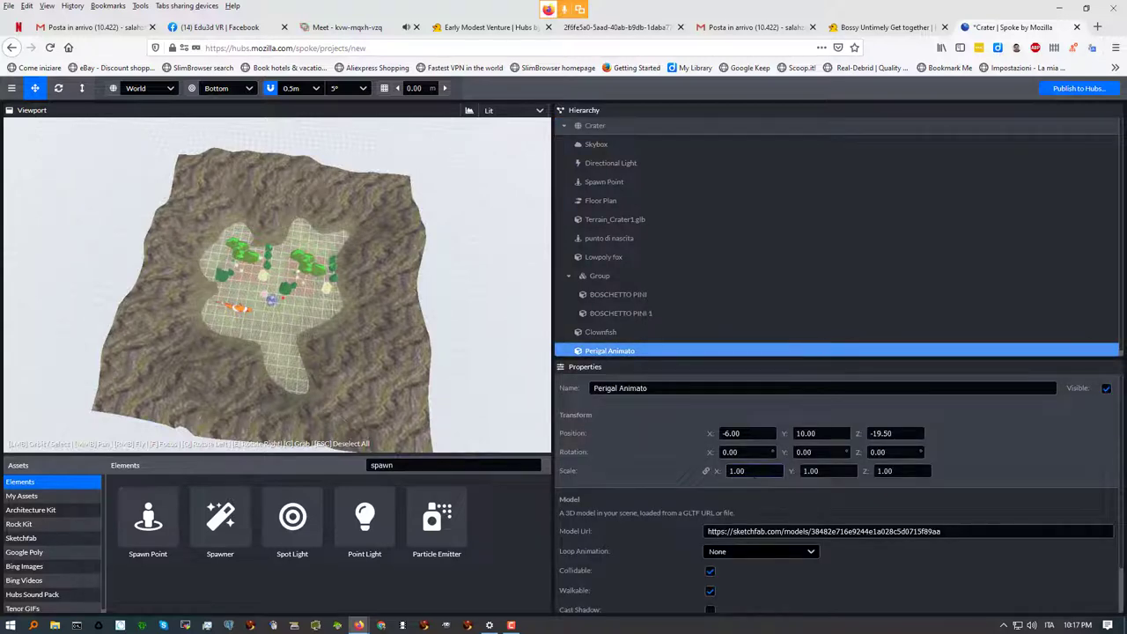
pyautogui.click(744, 470)
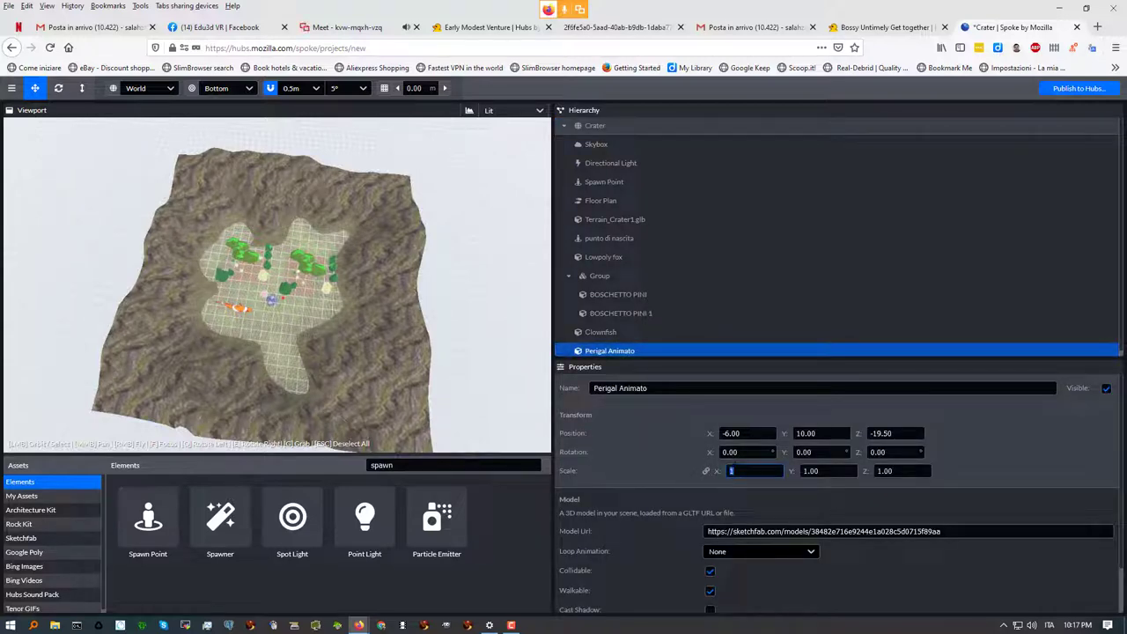
pyautogui.write('0')
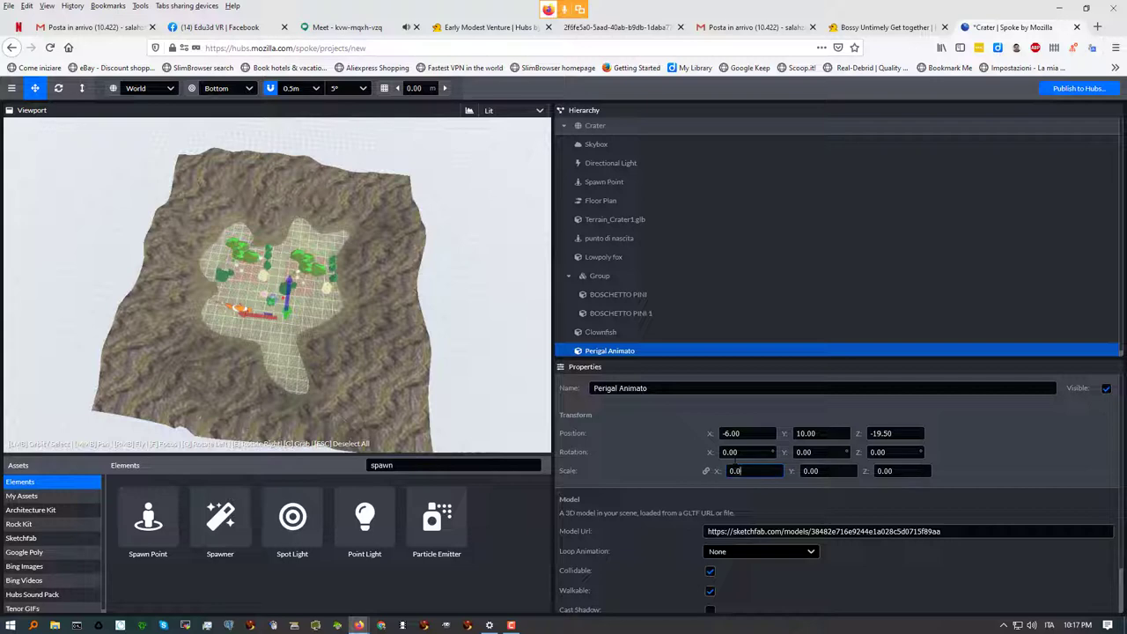
pyautogui.press('Tab')
pyautogui.hotkey('shift', 'Tab')
pyautogui.click(752, 471)
pyautogui.hotkey('ctrl', 'a')
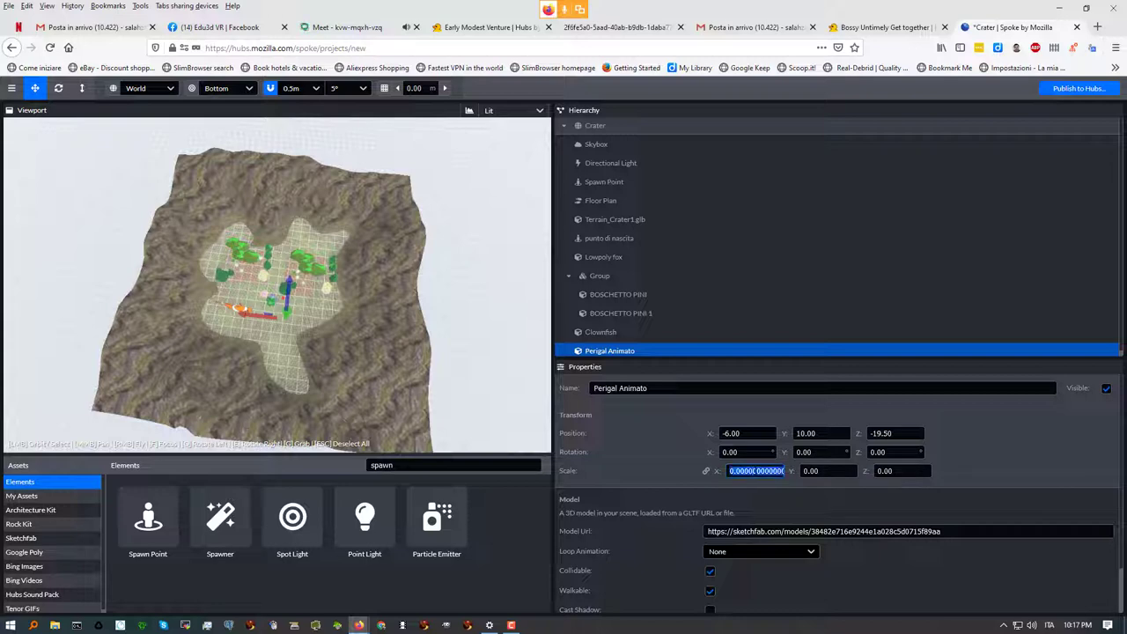
pyautogui.write('0.01')
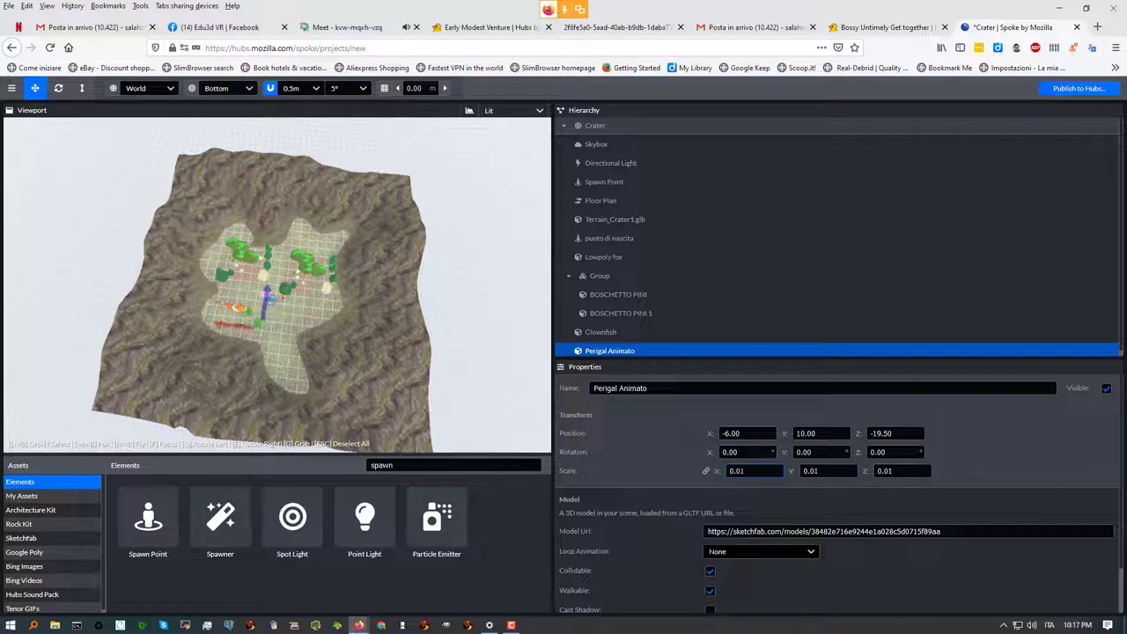
pyautogui.press('Tab')
pyautogui.scroll(5, 258, 374)
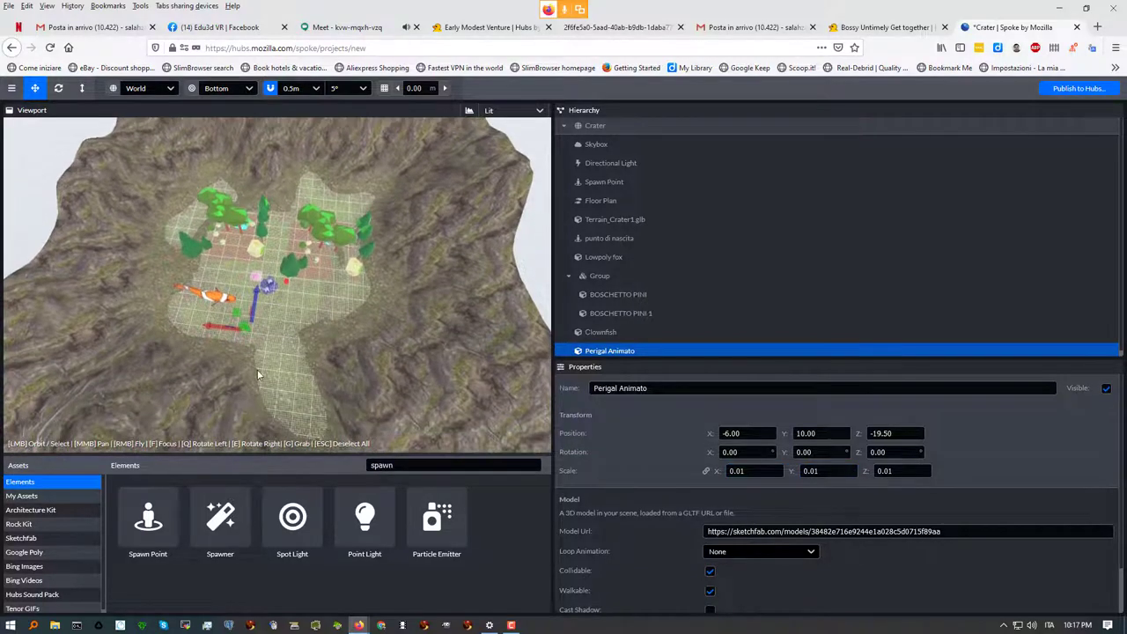
pyautogui.moveTo(264, 371); pyautogui.dragTo(288, 332)
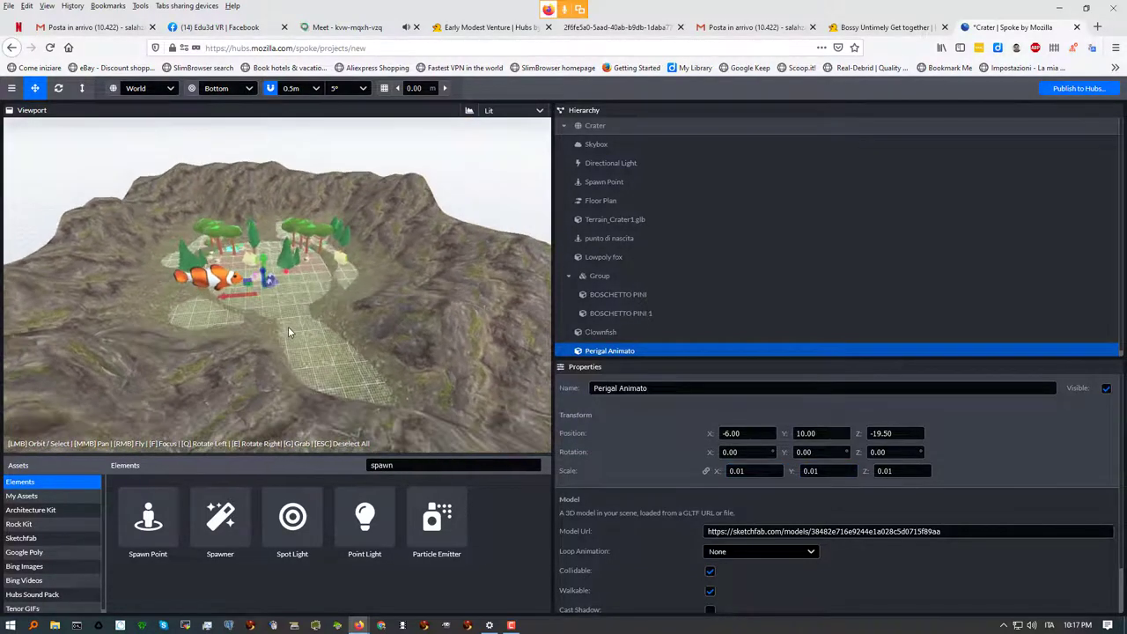
pyautogui.scroll(6, 288, 332)
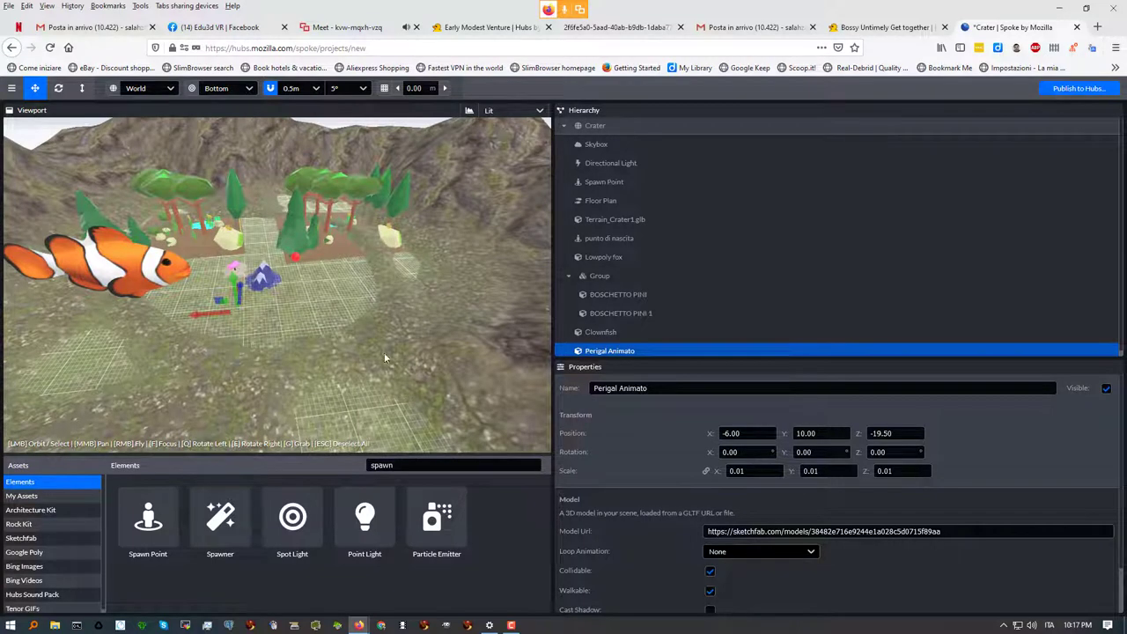
# Settle on a uniform scale of 0.05, frame the model, then select the Crater root
pyautogui.click(754, 473)
pyautogui.write('0.05')
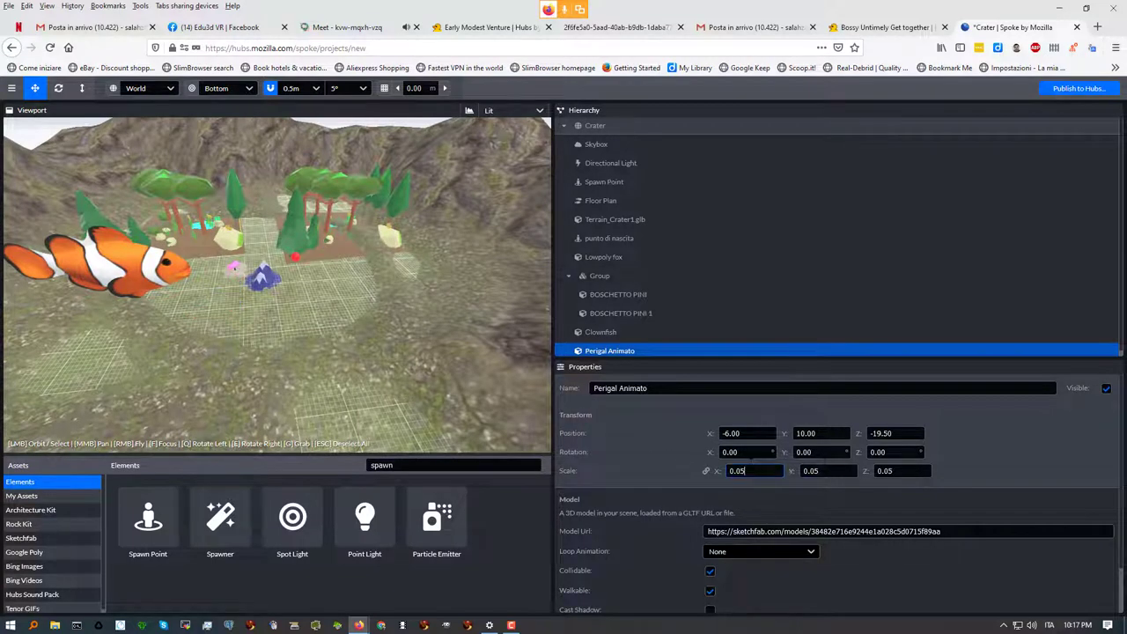
pyautogui.scroll(-5, 311, 309)
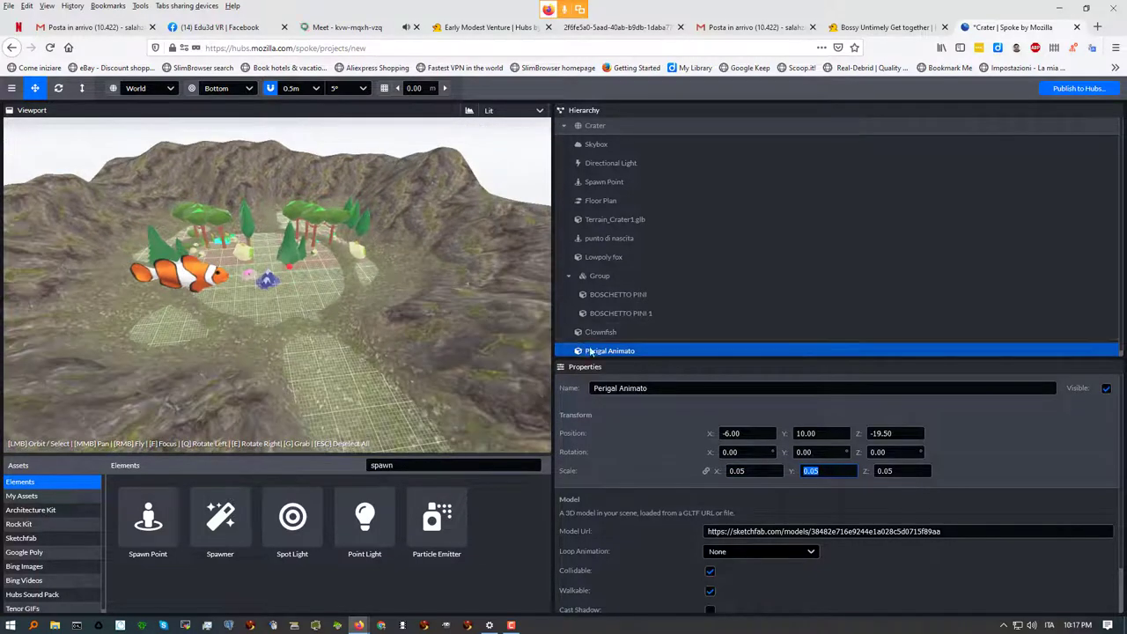
pyautogui.click(591, 350)
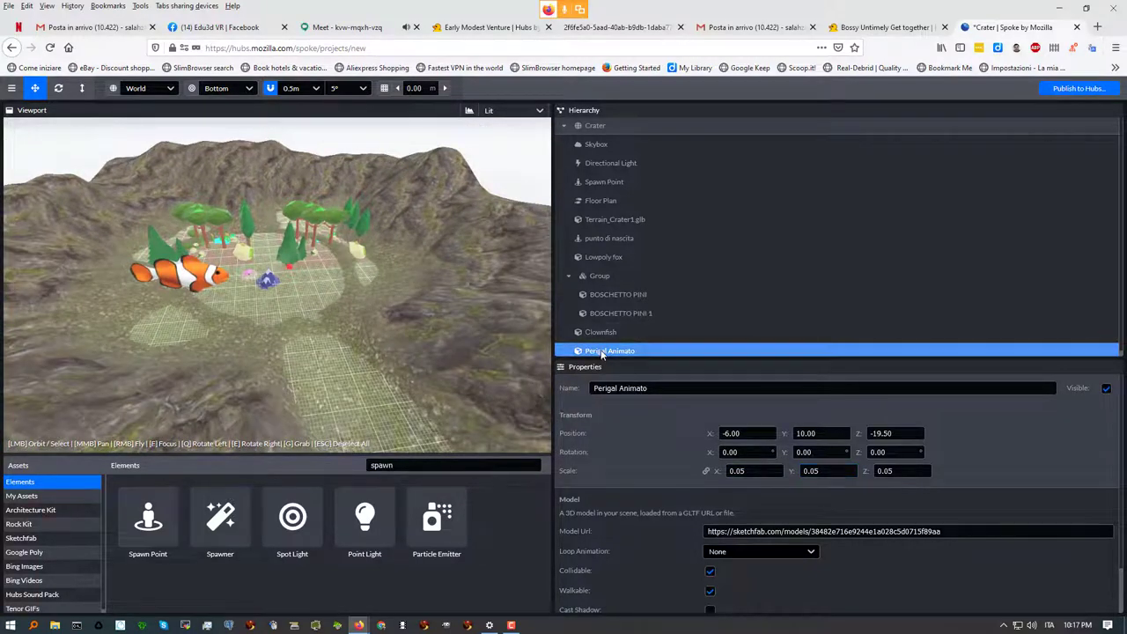
pyautogui.doubleClick(591, 352)
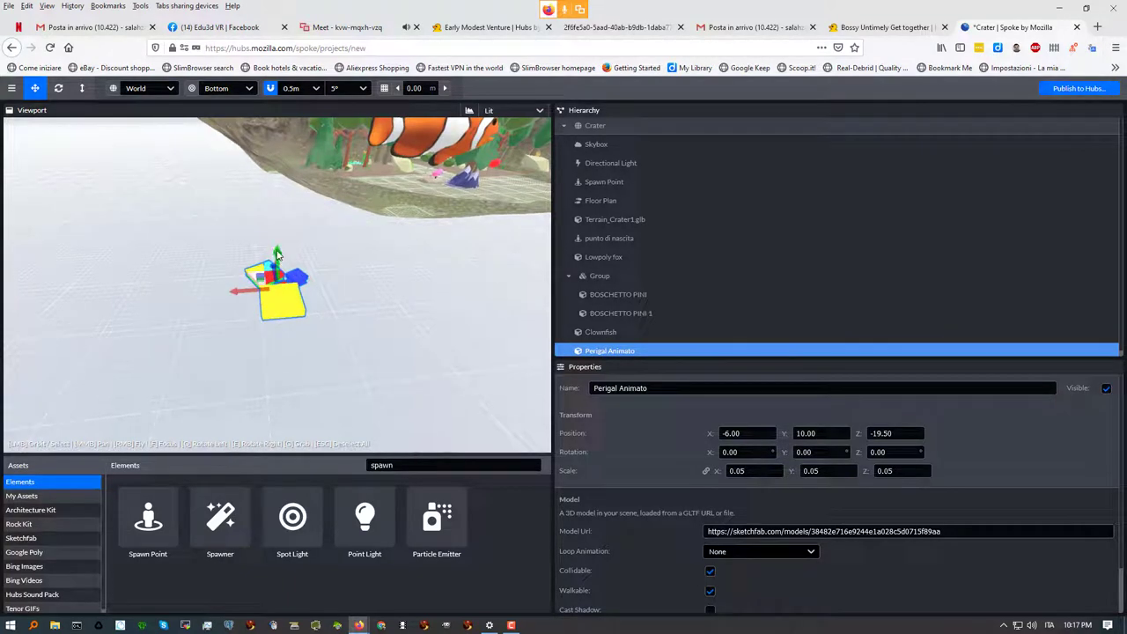
pyautogui.click(278, 254)
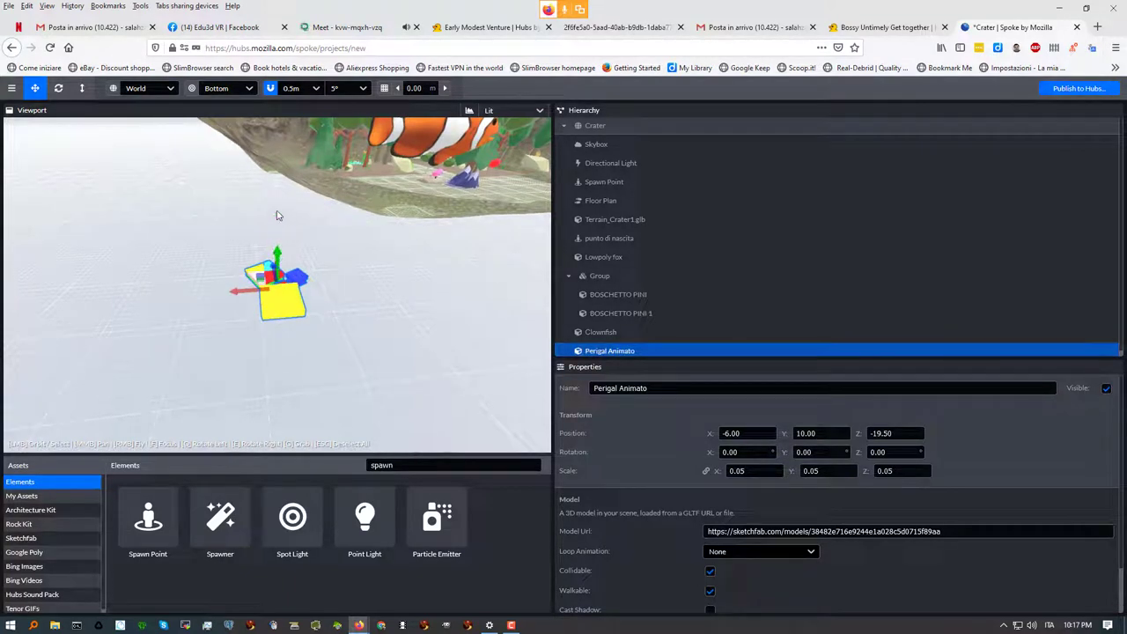
pyautogui.click(326, 218)
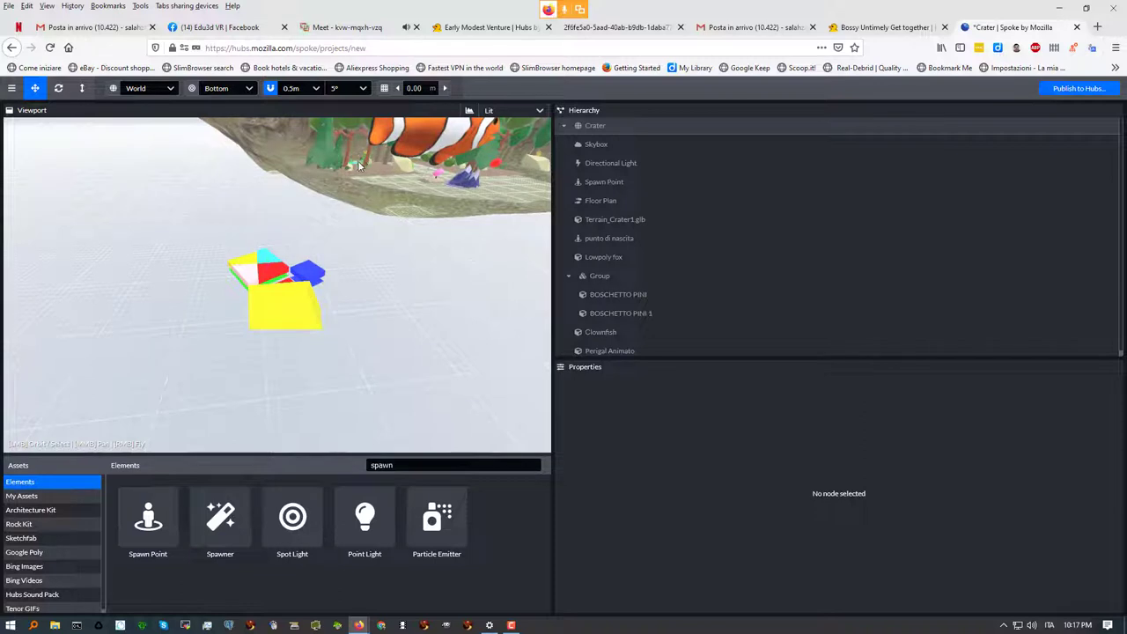
pyautogui.click(594, 126)
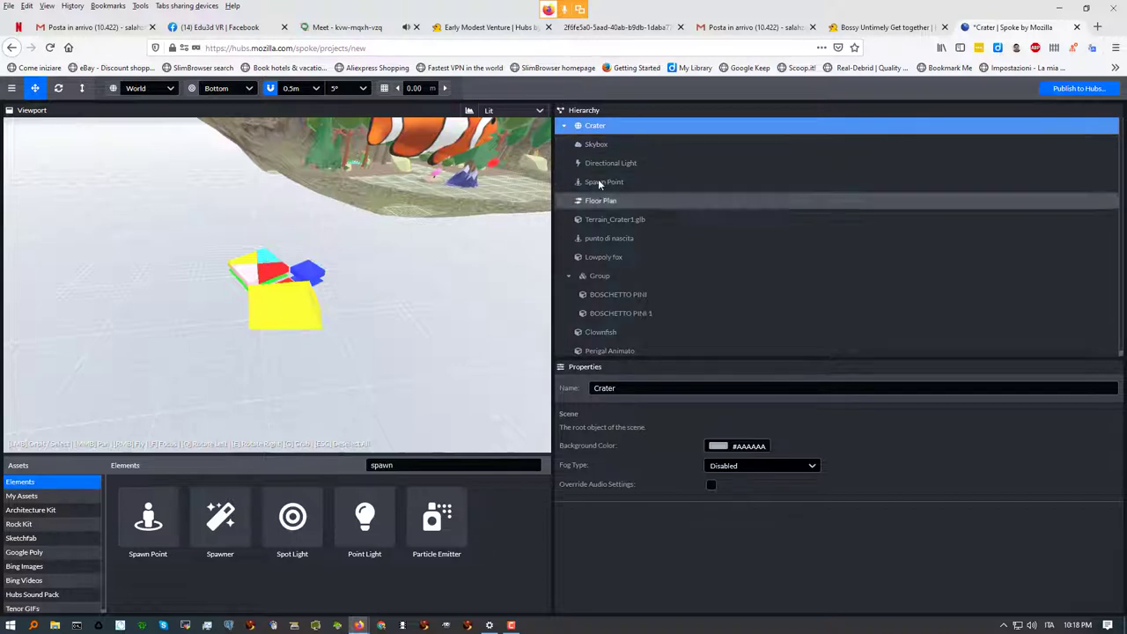
pyautogui.scroll(-1, 593, 181)
pyautogui.scroll(-3, 445, 185)
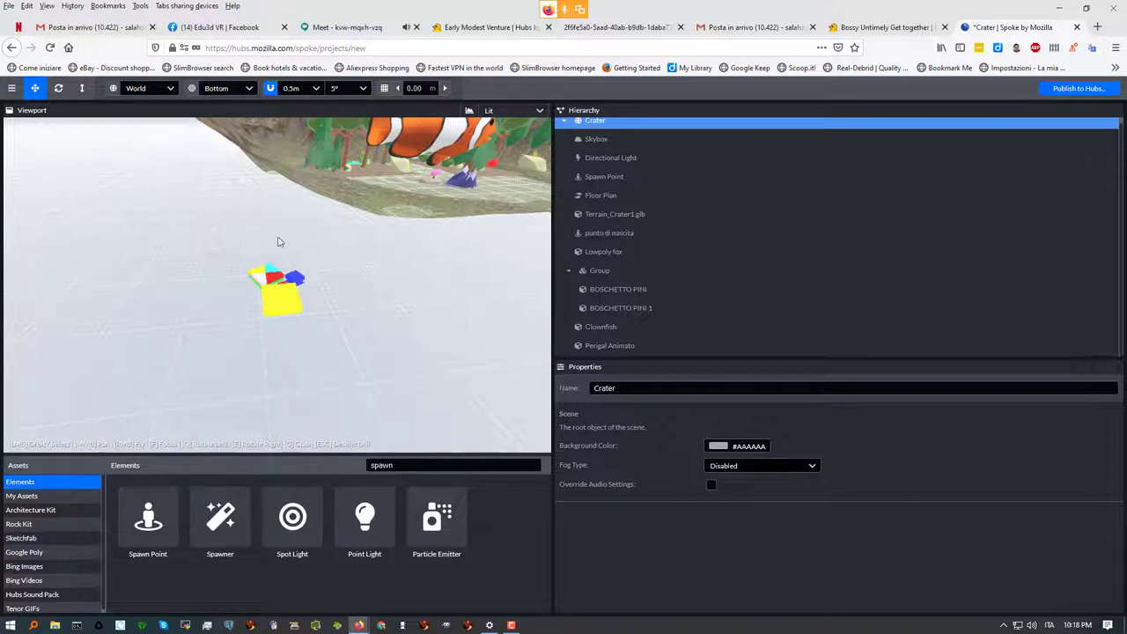
# Inspect the Skybox and Terrain_Crater1.glb, reopen the Sketchfab panel, then switch to Google Meet
pyautogui.doubleClick(603, 123)
pyautogui.click(595, 139)
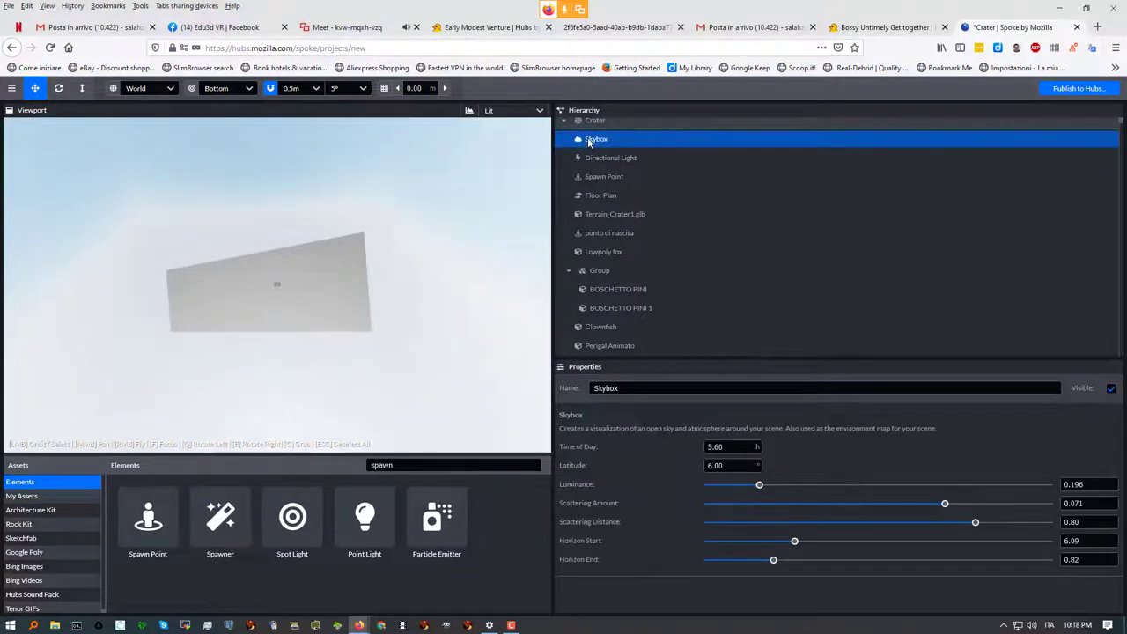
pyautogui.doubleClick(607, 214)
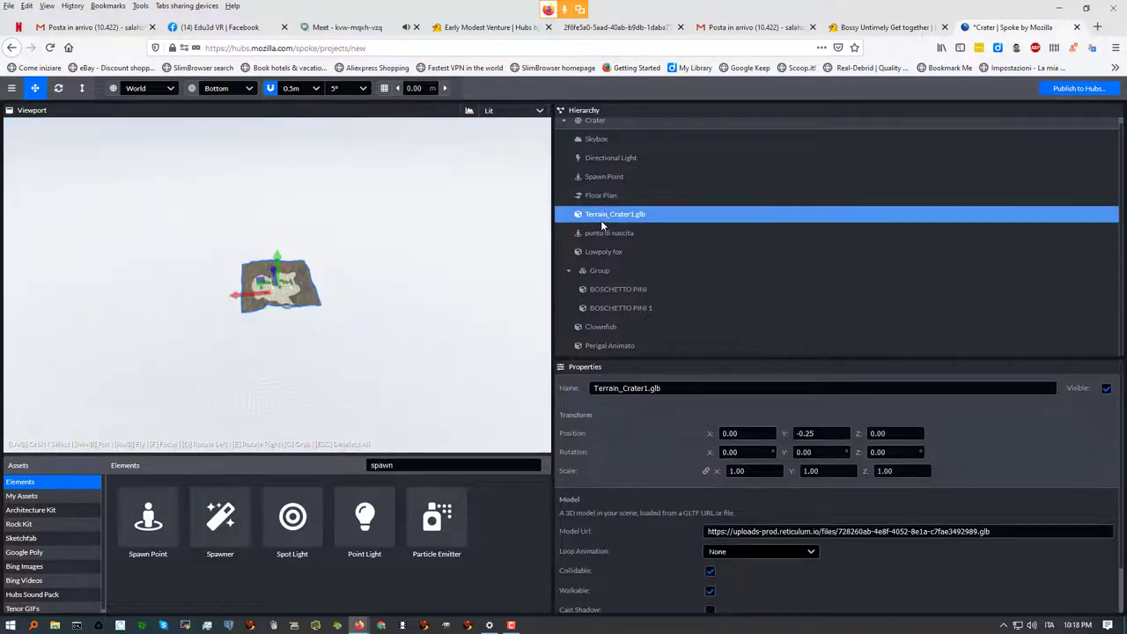
pyautogui.scroll(5, 310, 304)
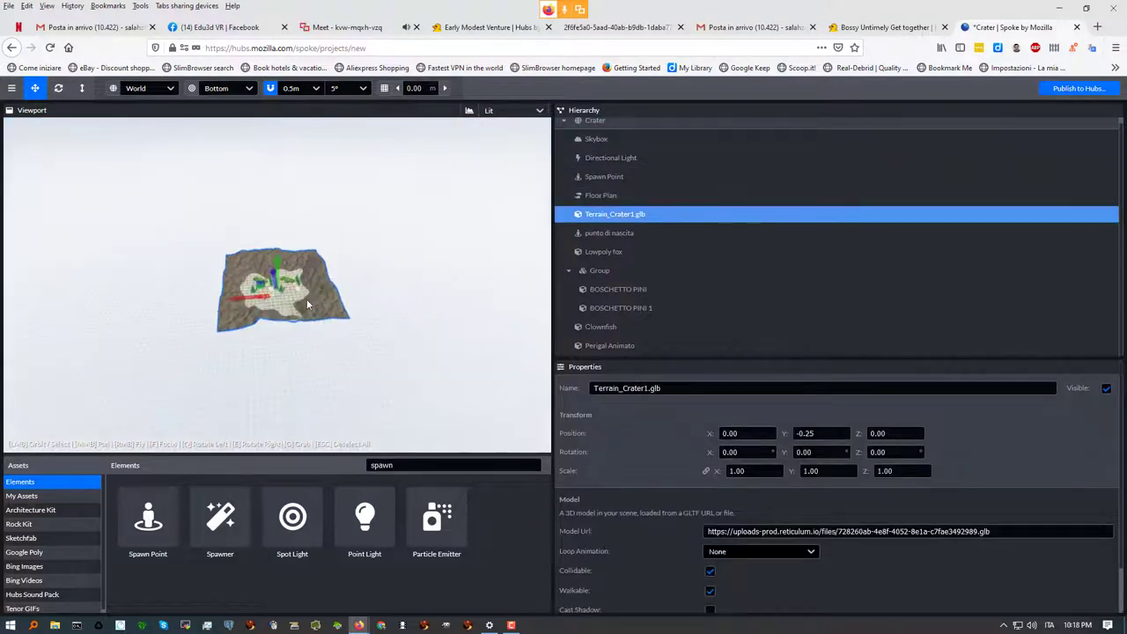
pyautogui.scroll(6, 299, 308)
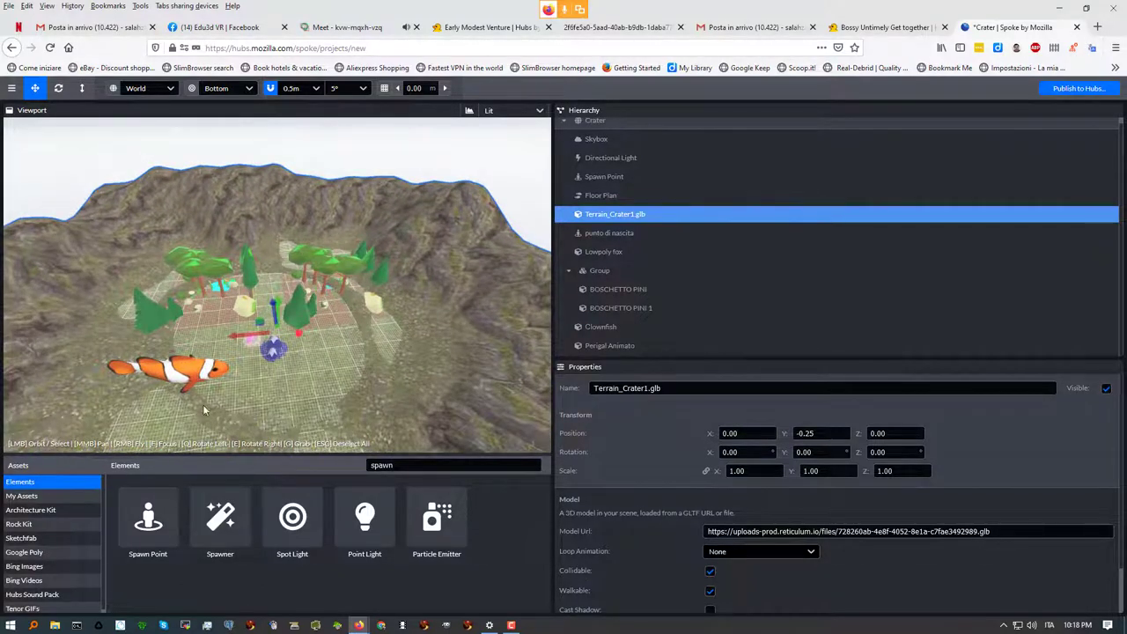
pyautogui.click(26, 538)
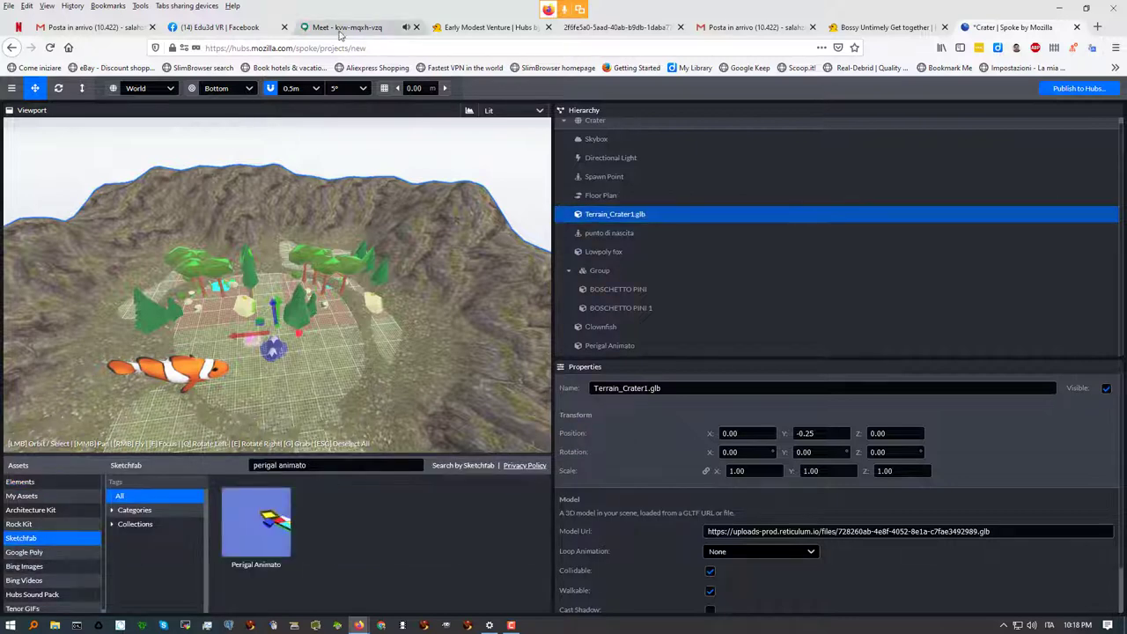
pyautogui.click(342, 27)
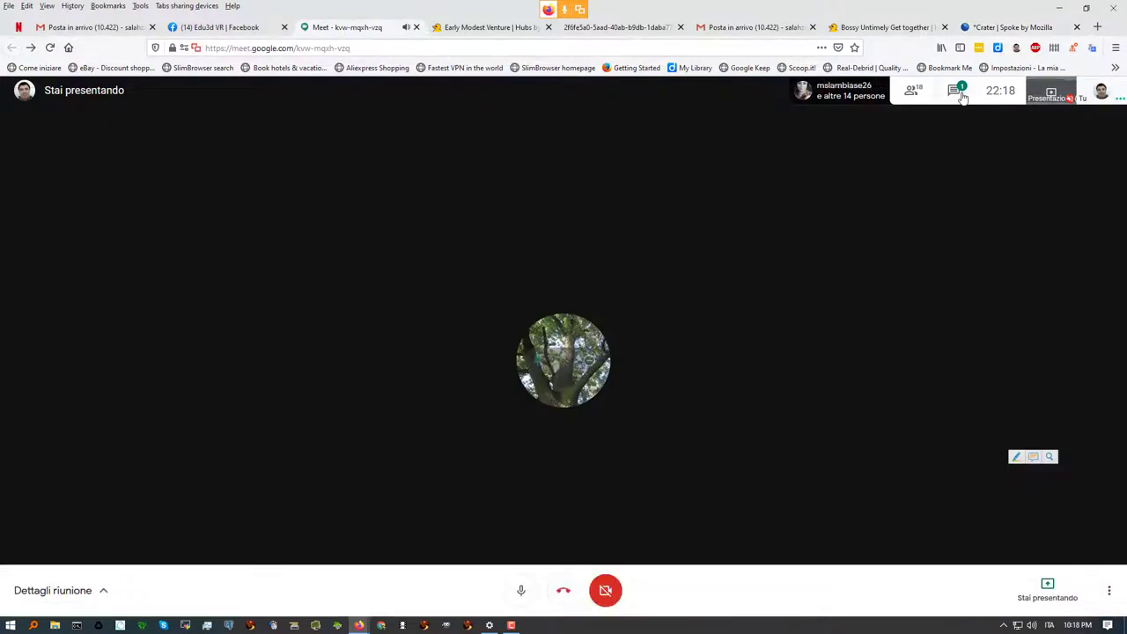
# Read the Google Meet chat, then return through the Hubs tab to the Crater scene
pyautogui.click(954, 92)
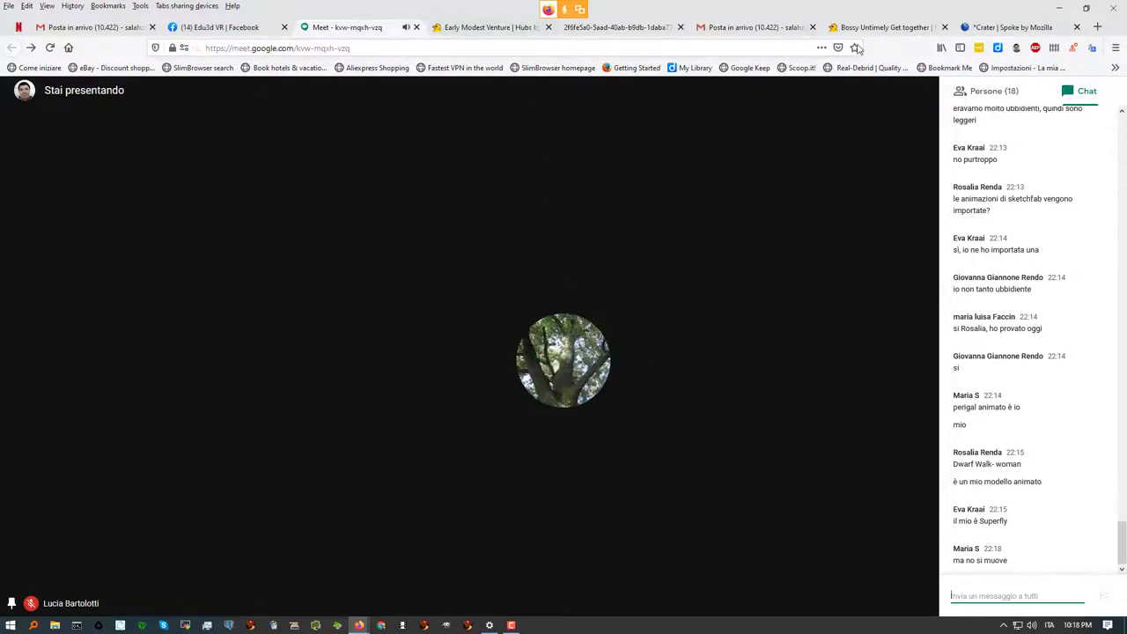
pyautogui.click(885, 27)
pyautogui.click(999, 27)
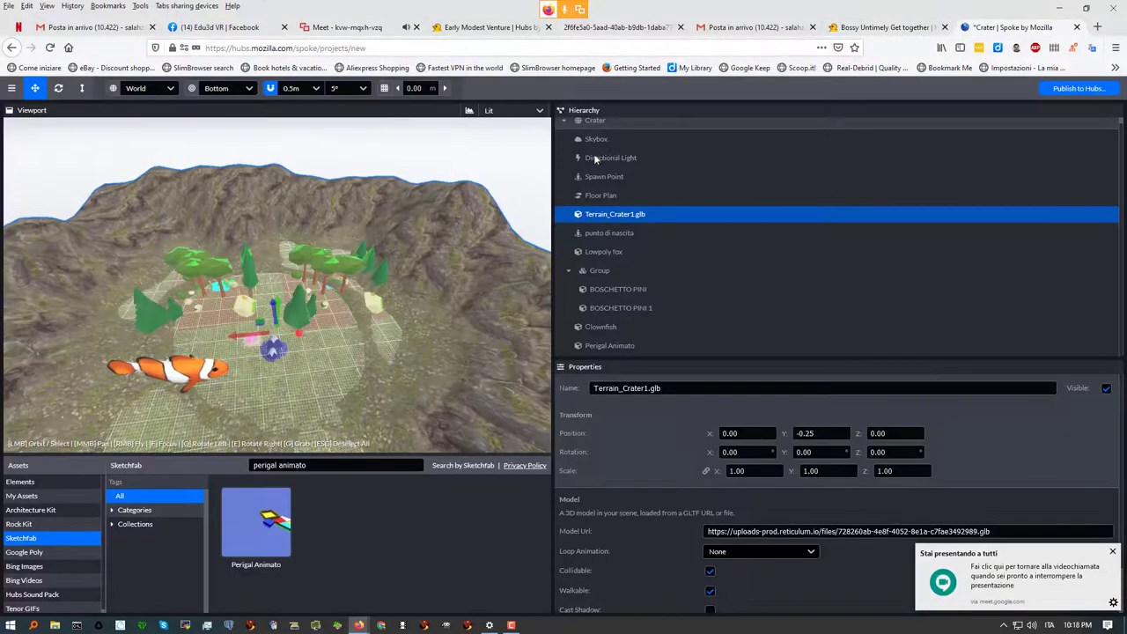
pyautogui.click(13, 88)
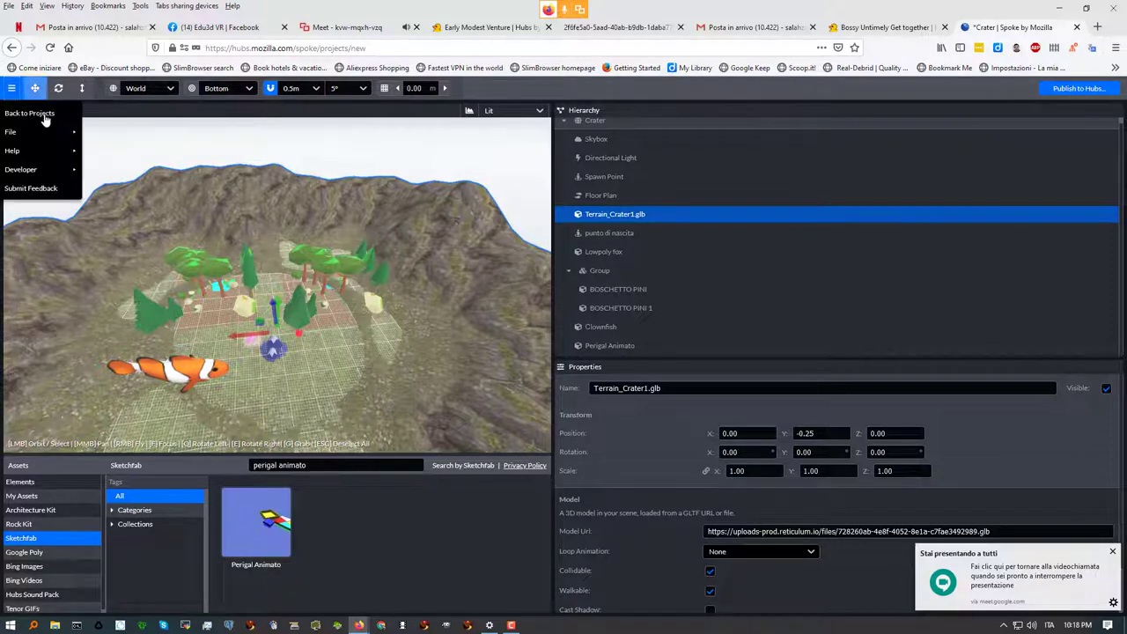
pyautogui.moveTo(53, 171)
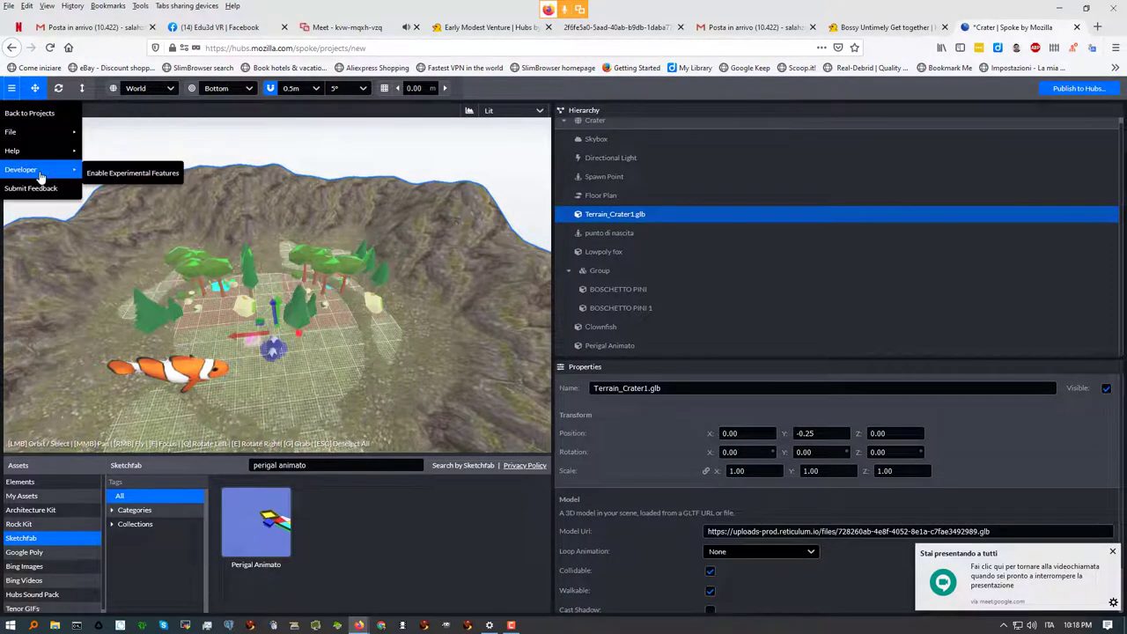
pyautogui.click(134, 173)
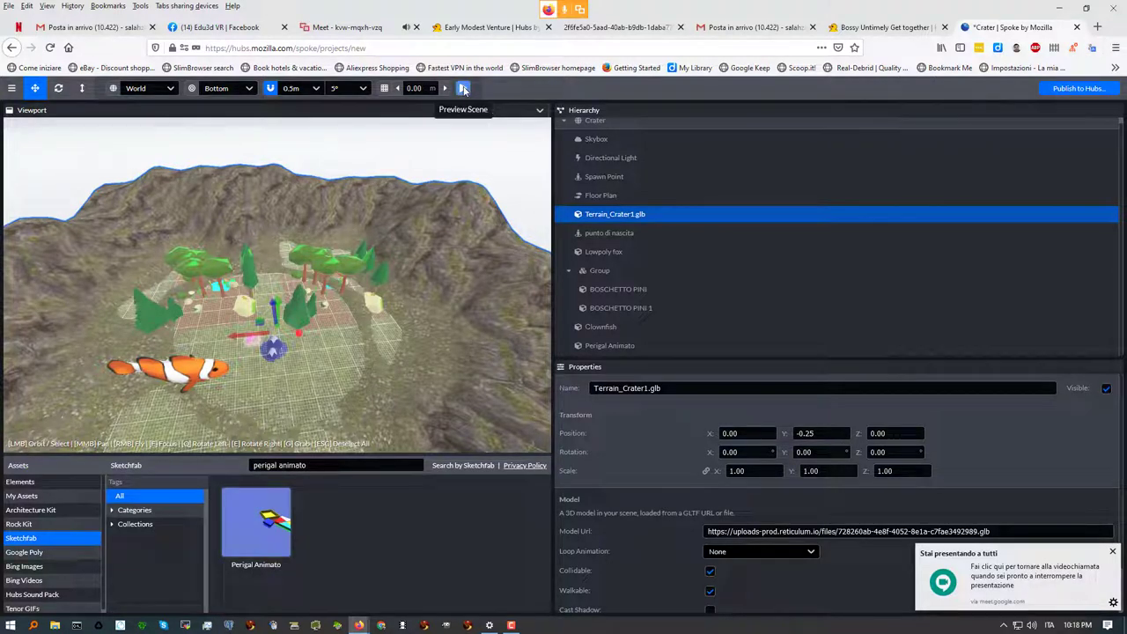
pyautogui.click(463, 88)
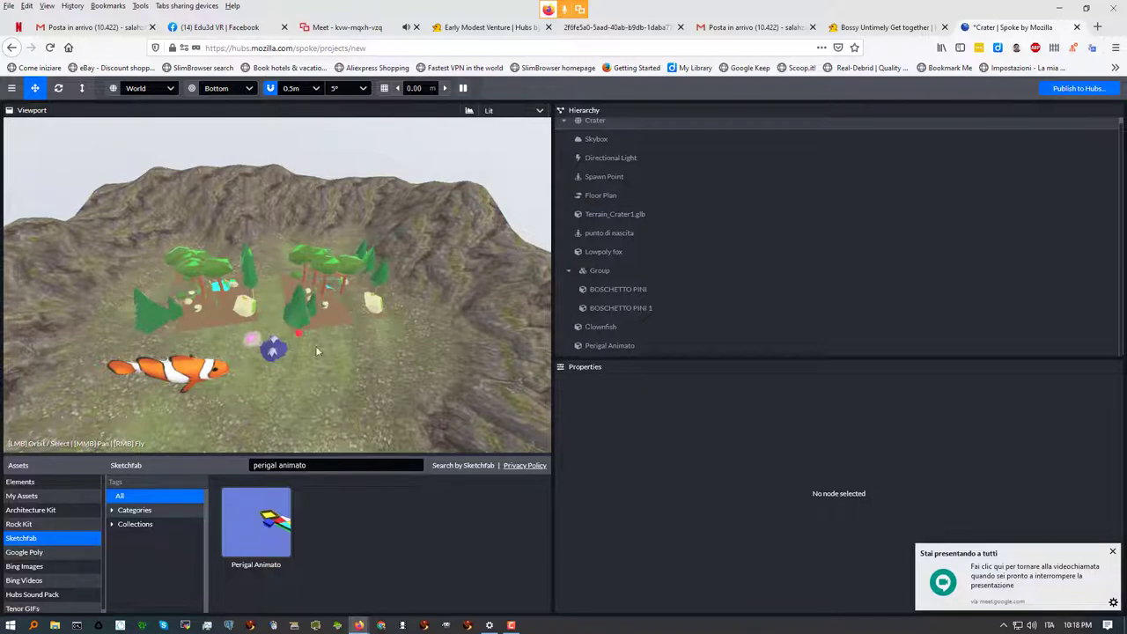
pyautogui.press('w')
pyautogui.press('w')
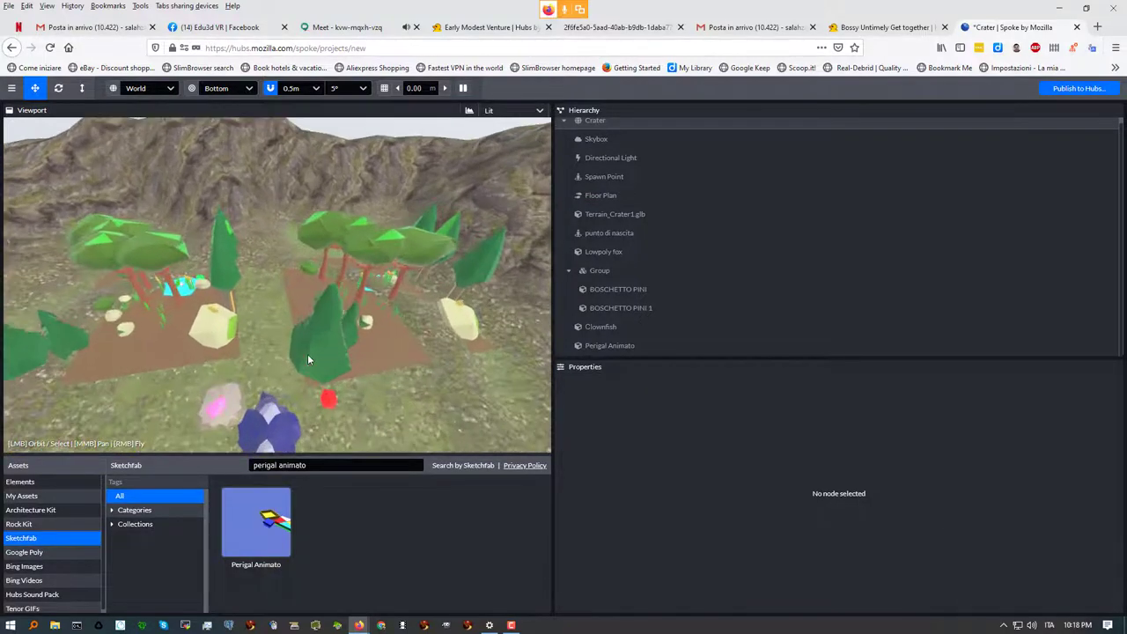
pyautogui.press('s')
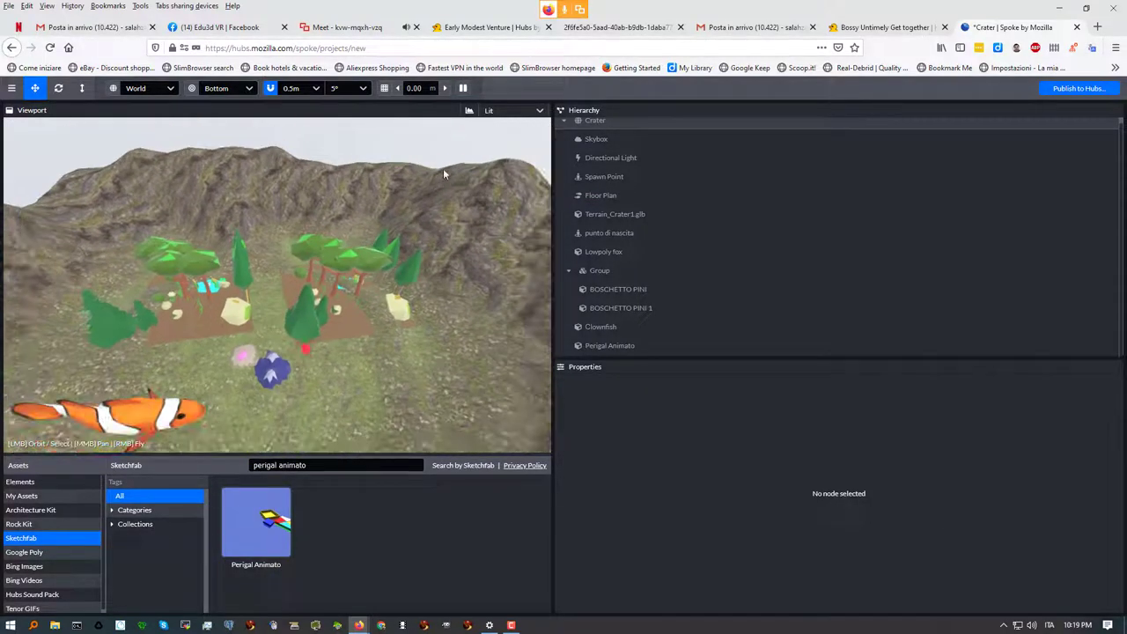
pyautogui.click(463, 88)
pyautogui.scroll(-10, 299, 211)
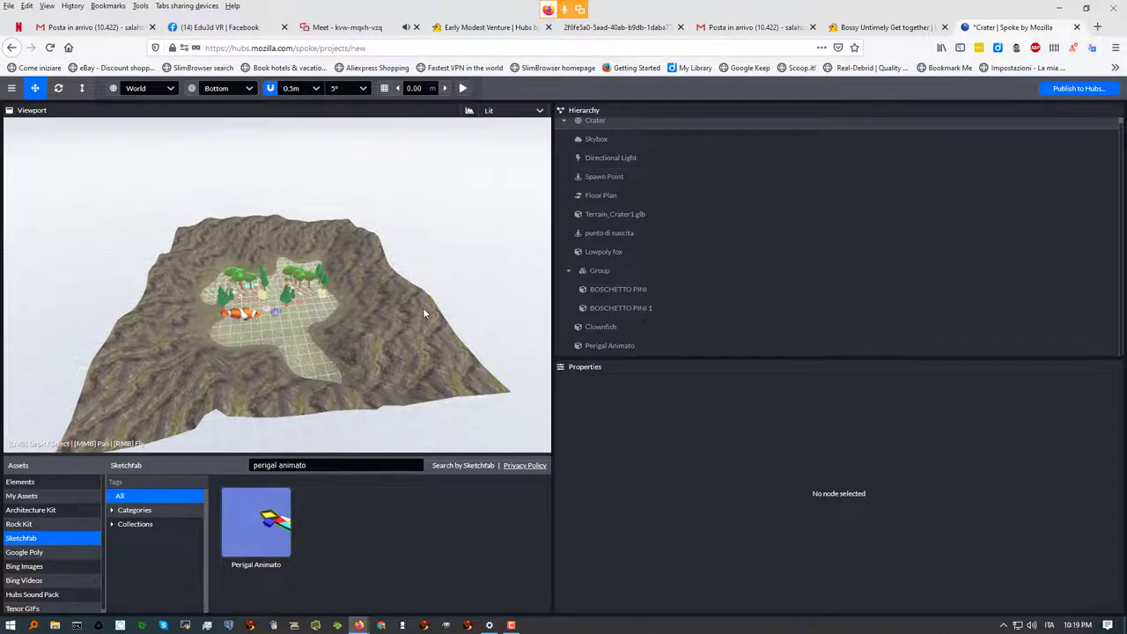
pyautogui.click(1079, 89)
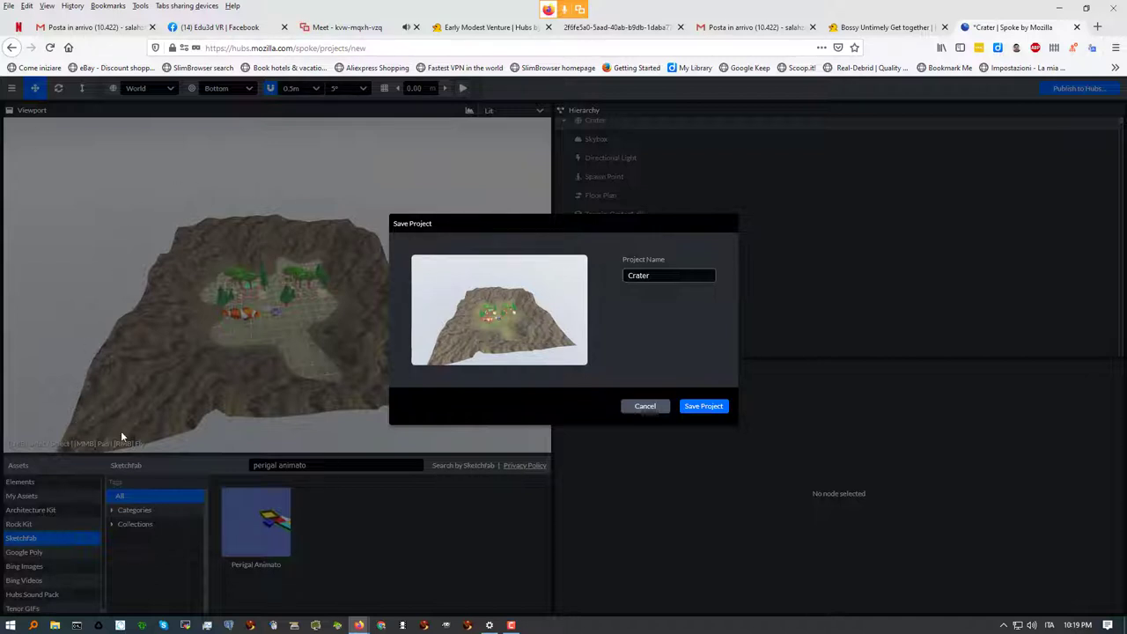
pyautogui.click(647, 406)
# Rename the project from Crater to 'progetto spoke tutorial' in the Publish to Hubs dialog and save it
pyautogui.scroll(10, 389, 357)
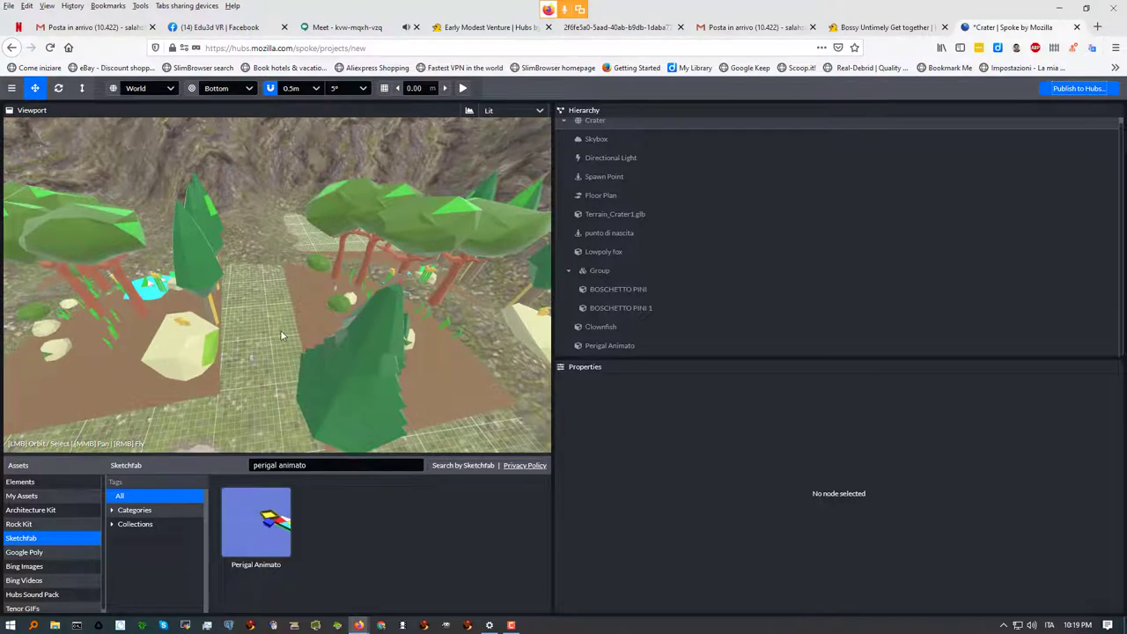
pyautogui.moveTo(289, 325); pyautogui.dragTo(398, 281)
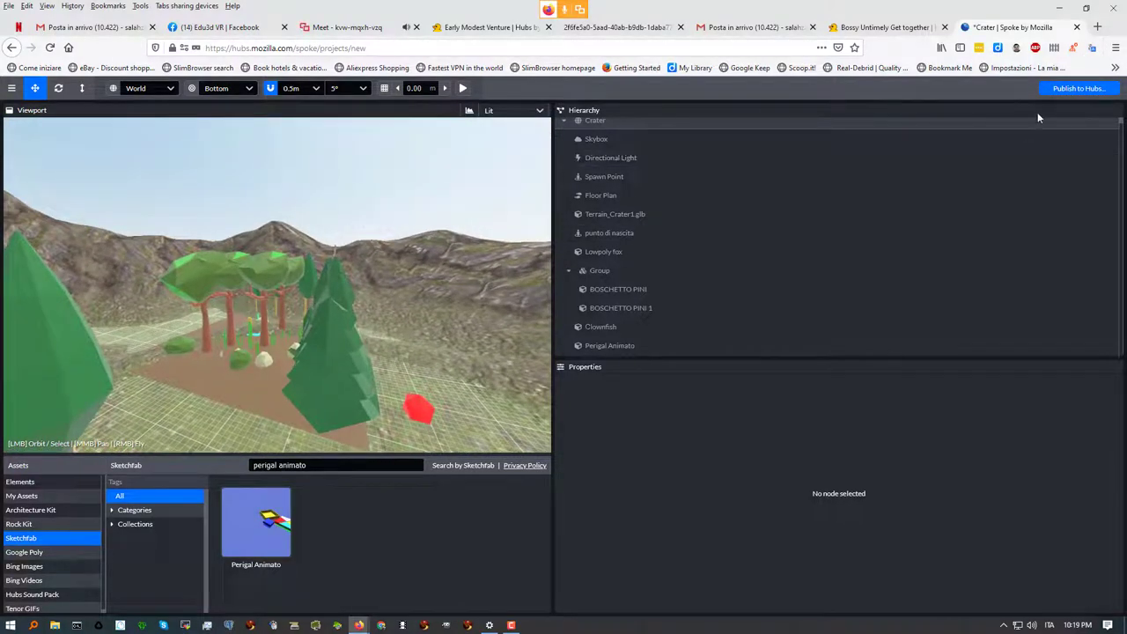
pyautogui.click(1078, 88)
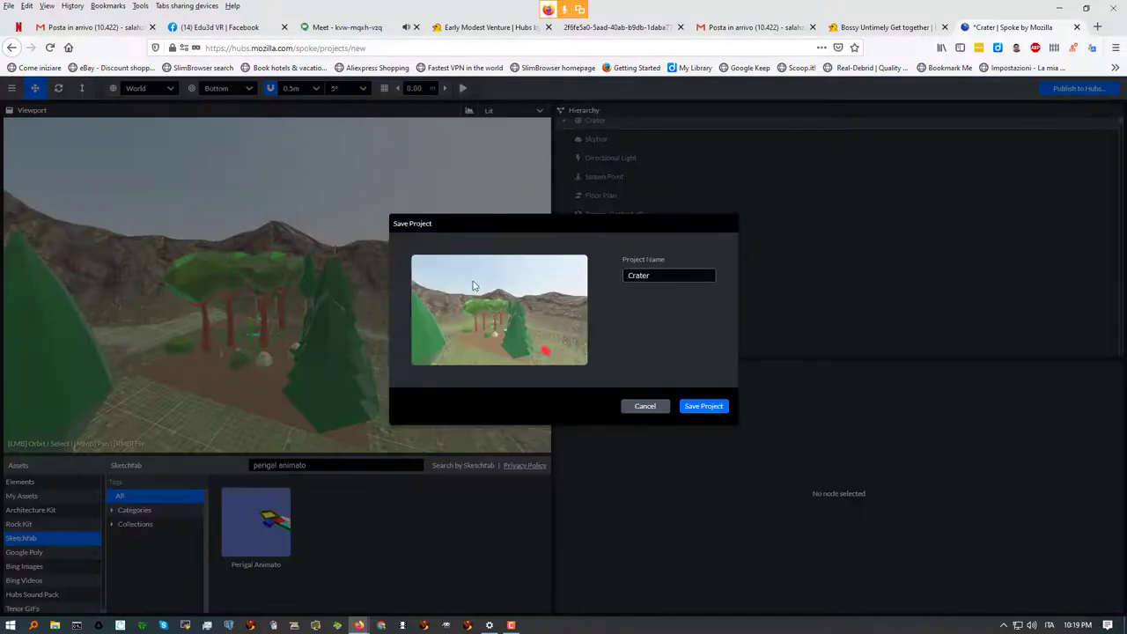
pyautogui.doubleClick(639, 276)
pyautogui.write('progetto spoke')
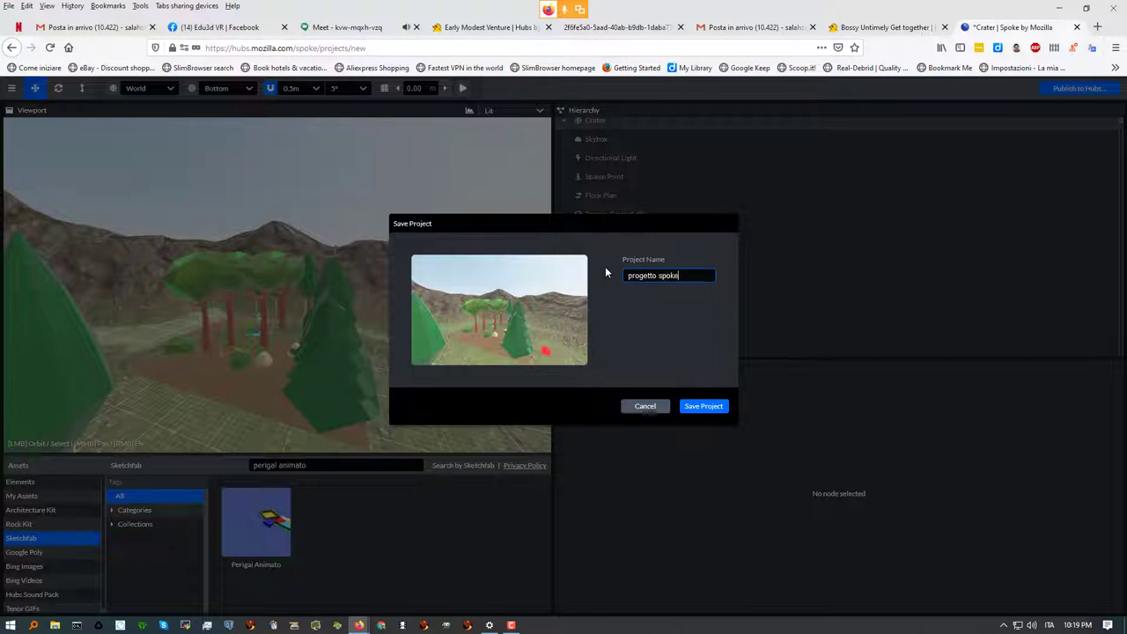
pyautogui.write(' tutorial')
pyautogui.click(700, 405)
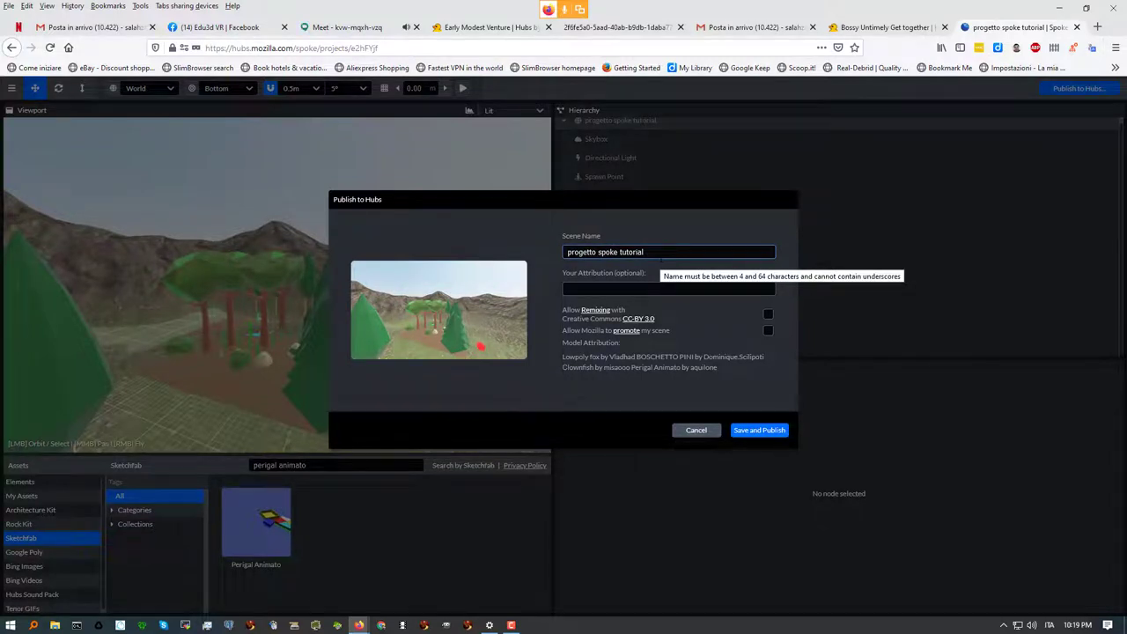
# Enter an author attribution and allow remixing under CC-BY 3.0
pyautogui.click(660, 288)
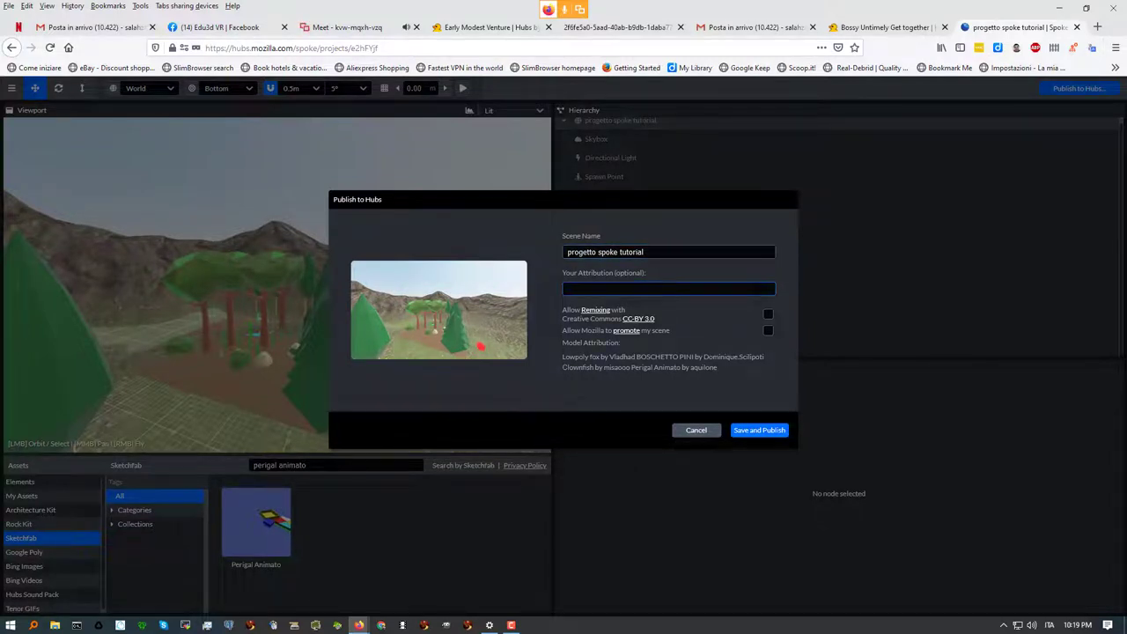
pyautogui.write('by edu3d salahzar')
pyautogui.click(767, 315)
pyautogui.click(768, 315)
# Review the model attribution text, then save and publish the scene
pyautogui.moveTo(563, 357); pyautogui.dragTo(736, 369)
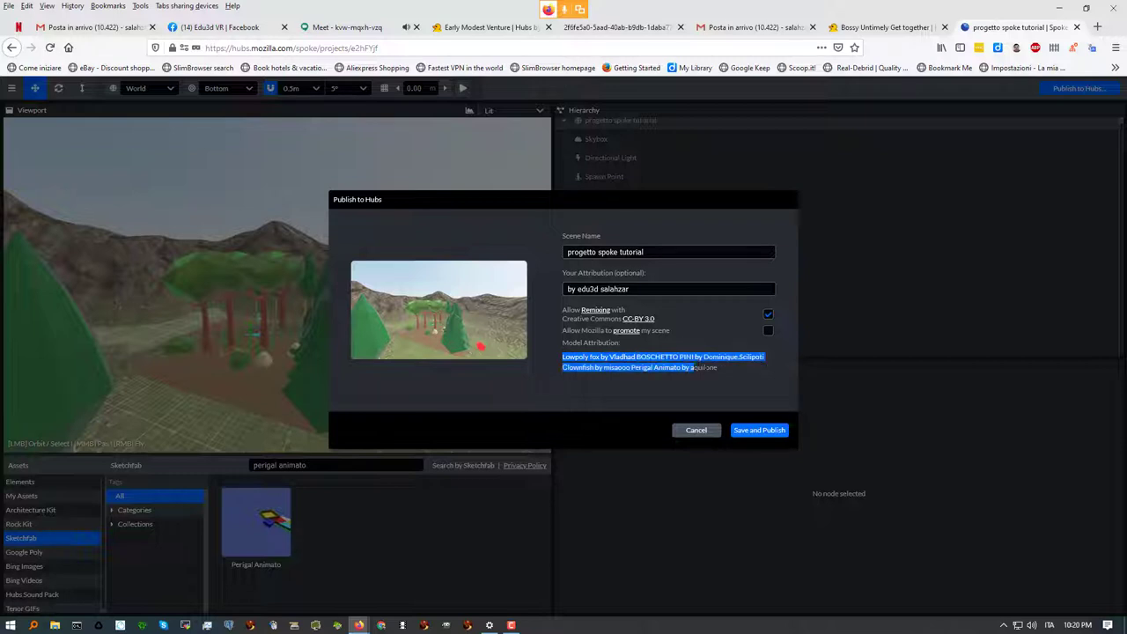
pyautogui.doubleClick(717, 356)
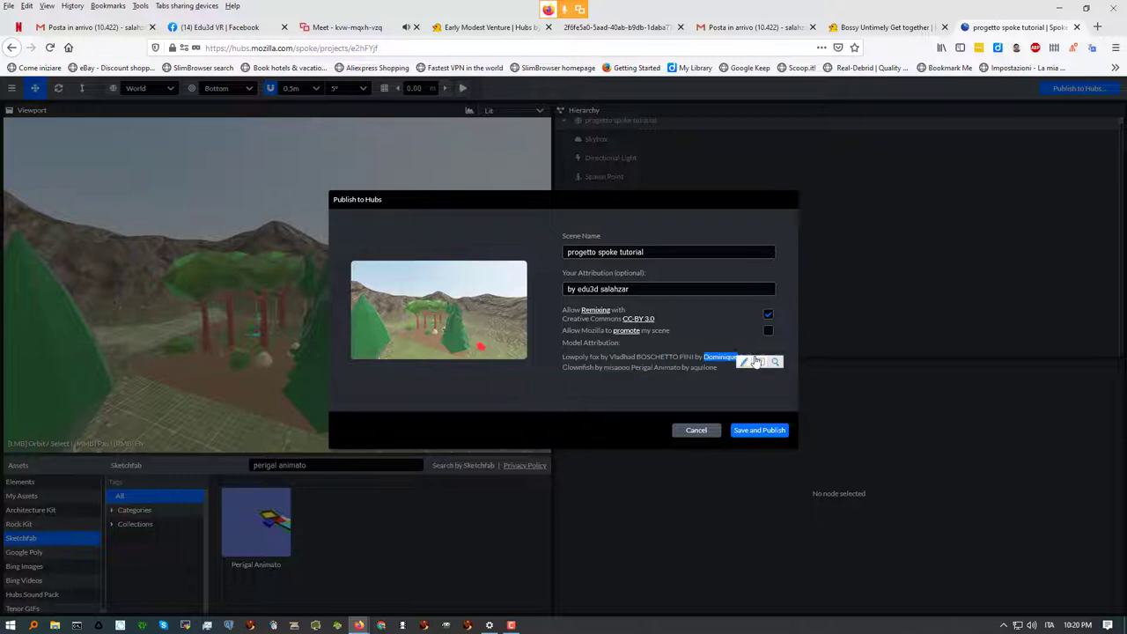
pyautogui.click(707, 343)
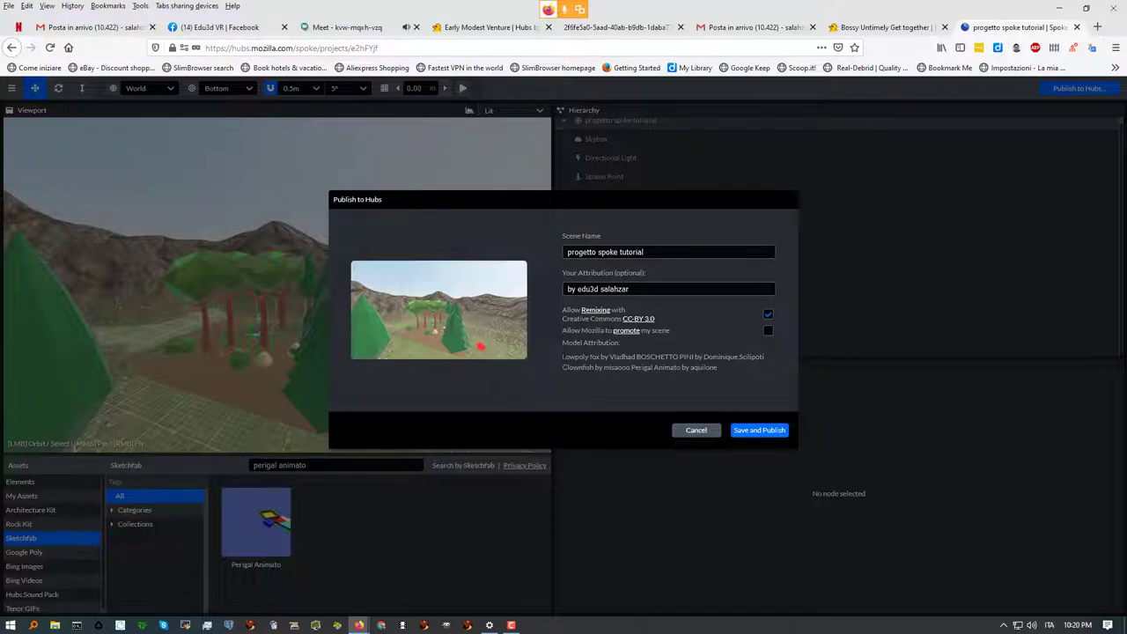
pyautogui.moveTo(562, 356); pyautogui.dragTo(732, 373)
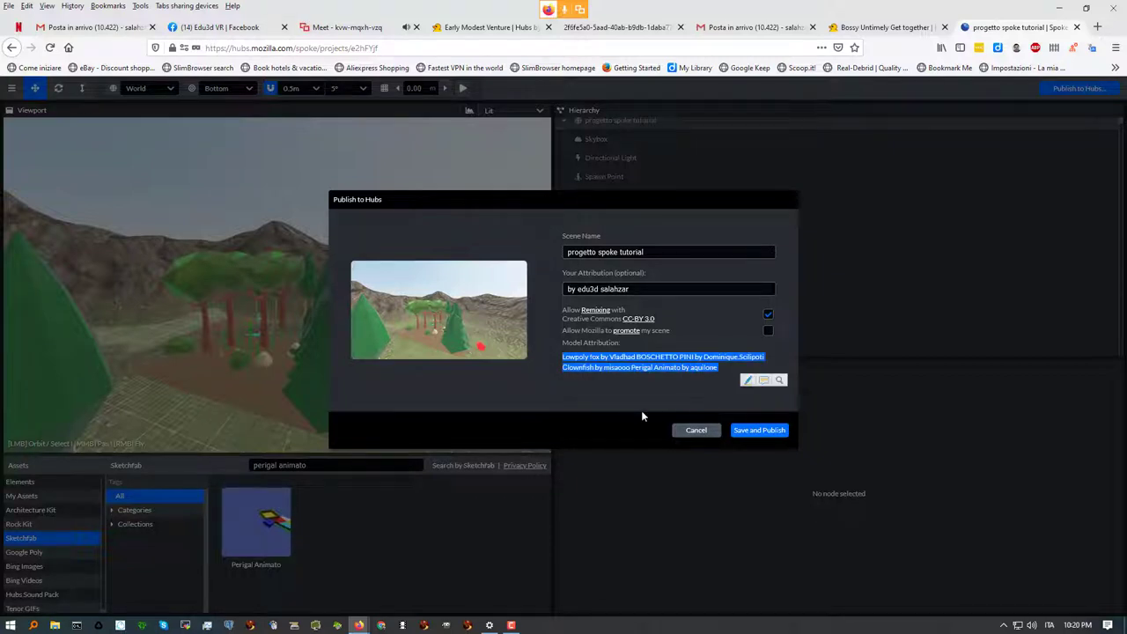
pyautogui.click(758, 431)
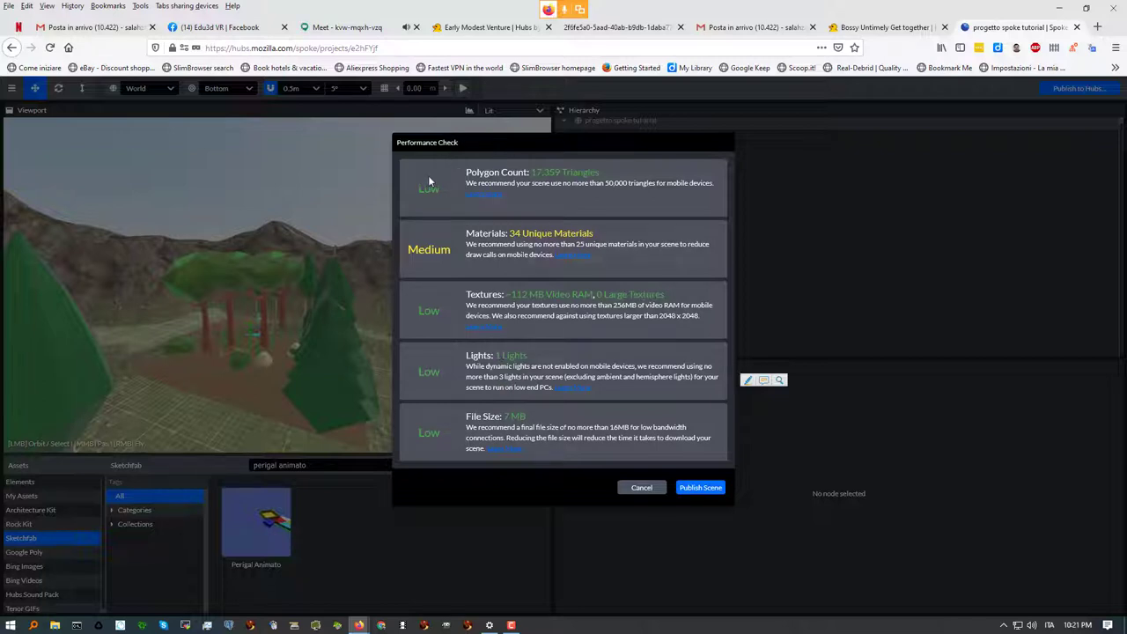
# Publish the scene past the Performance Check and view its published Hubs scene page
pyautogui.click(701, 488)
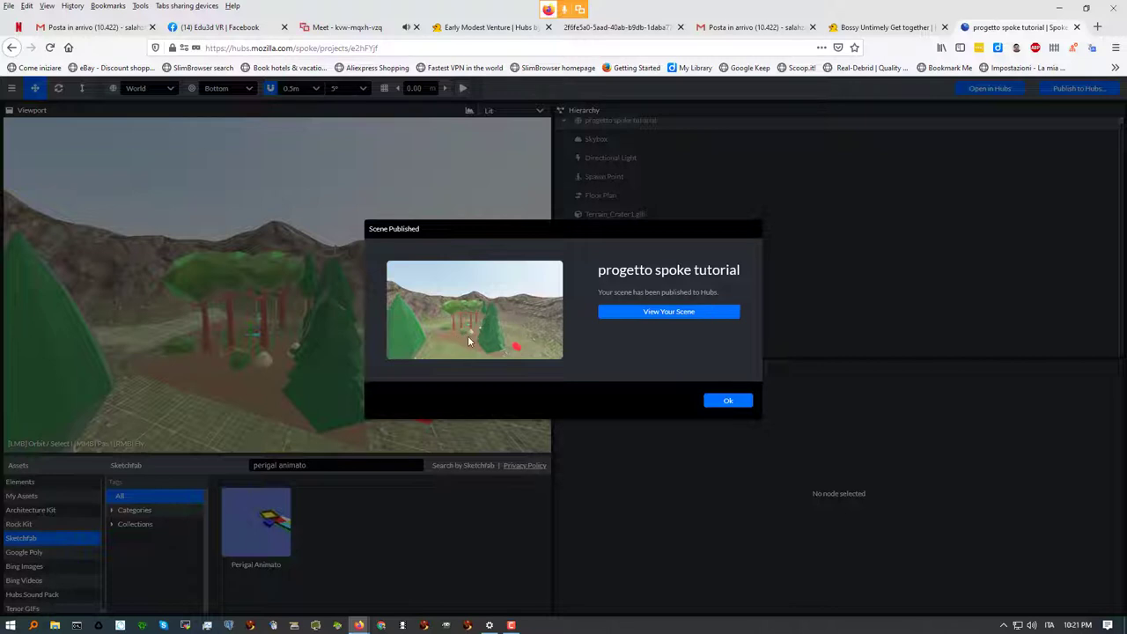
pyautogui.click(668, 313)
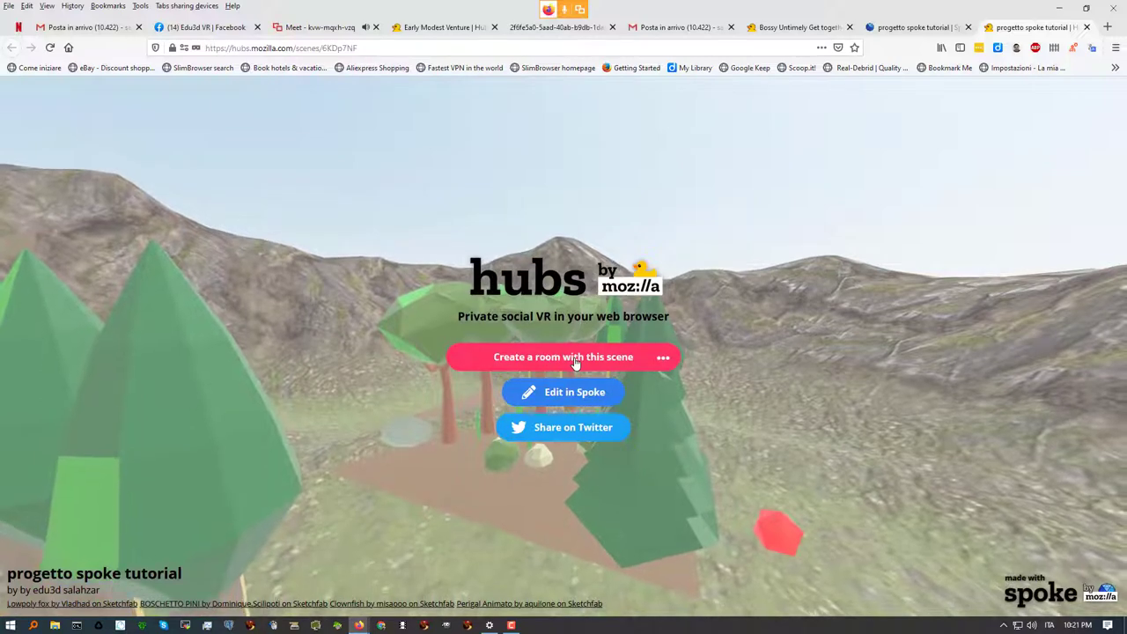
# Select the published scene page's web address and bring up the Chrome window
pyautogui.click(284, 50)
pyautogui.hotkey('ctrl', 'c')
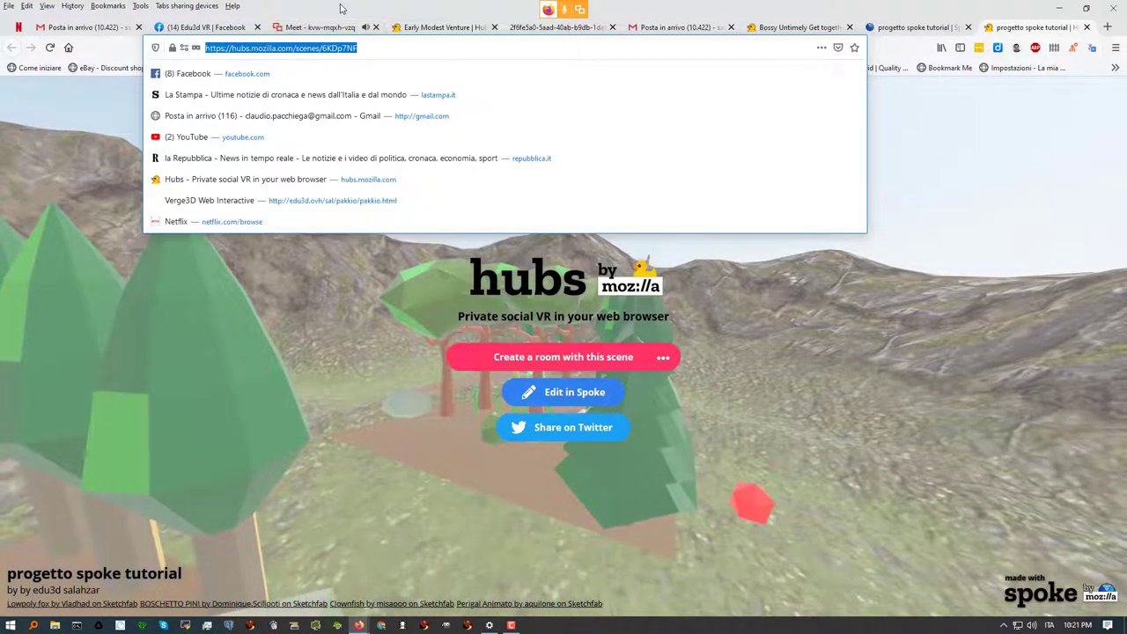
pyautogui.click(381, 625)
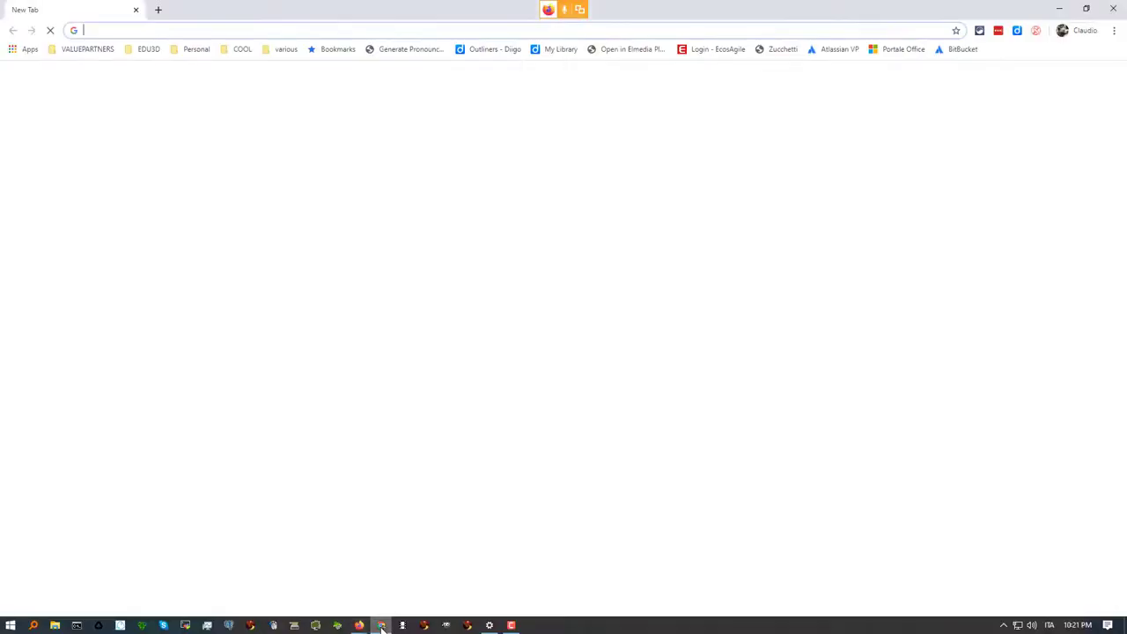
# Load the pasted scene address in Chrome, then return to the Firefox window
pyautogui.click(121, 31)
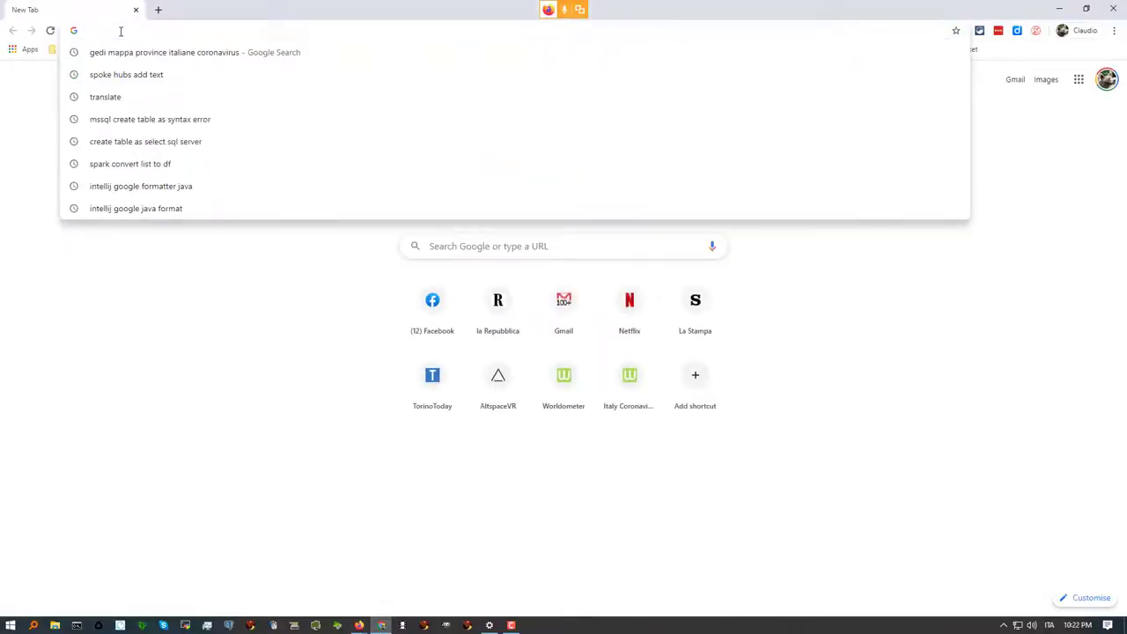
pyautogui.hotkey('ctrl', 'v')
pyautogui.press('Return')
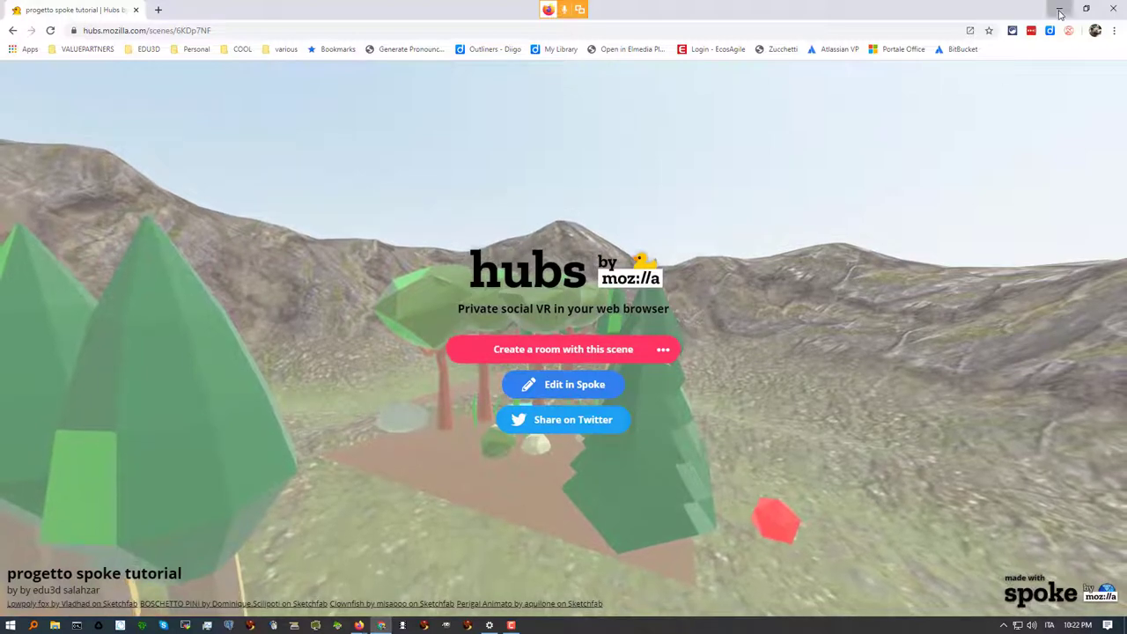
pyautogui.hotkey('alt', 'Tab')
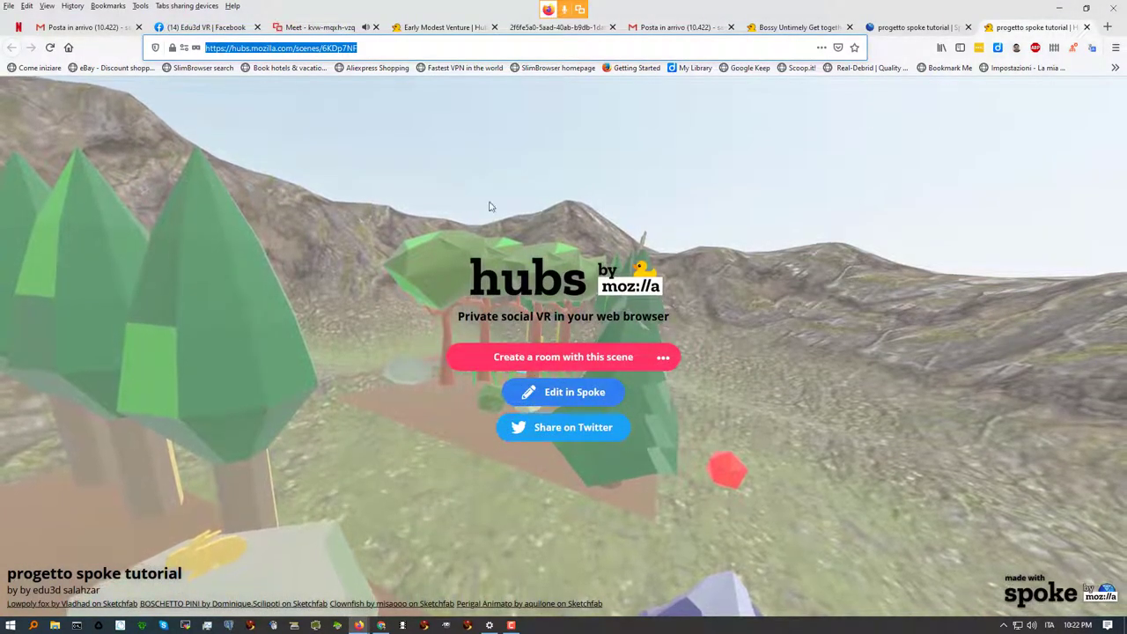
# Create a room from the crater scene and enter Apprehensive Elementary Plaza on screen
pyautogui.click(541, 355)
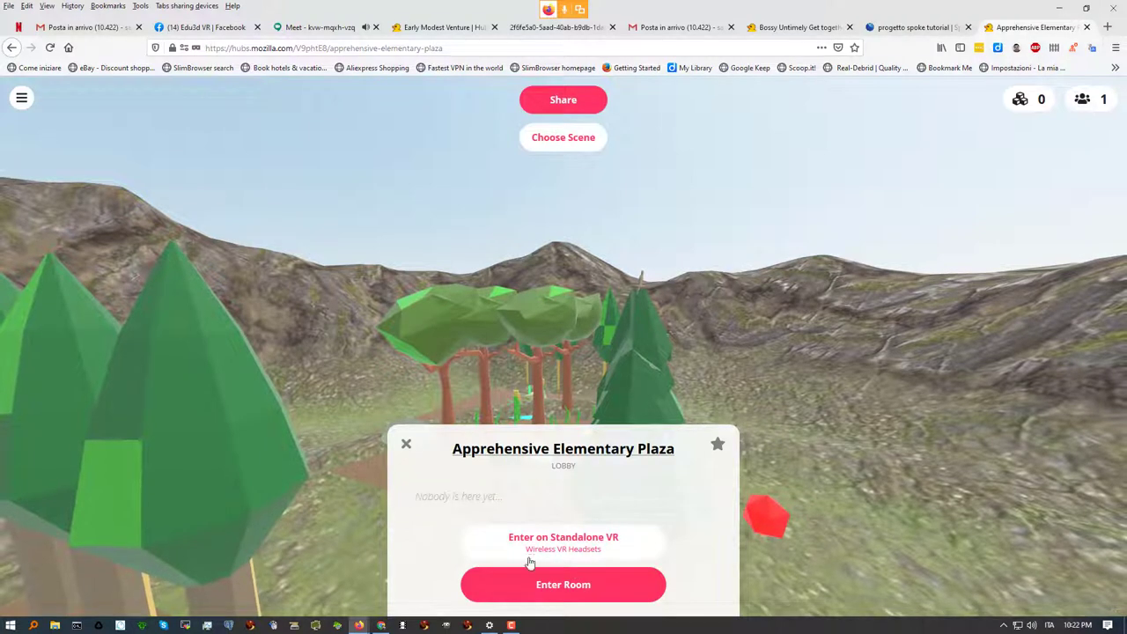
pyautogui.click(564, 590)
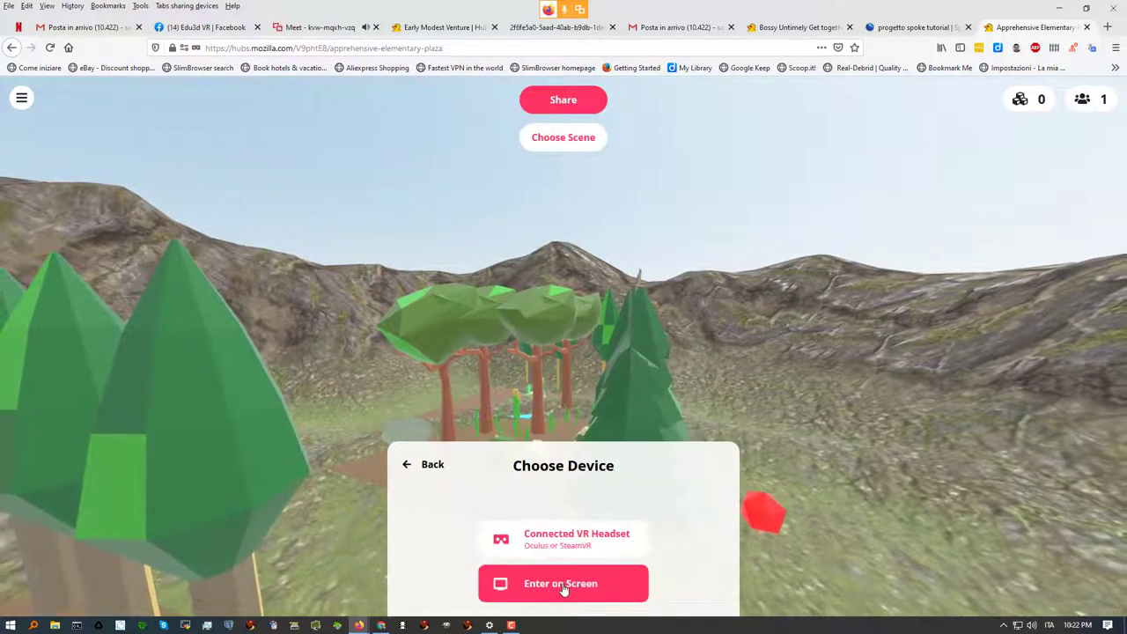
pyautogui.click(563, 588)
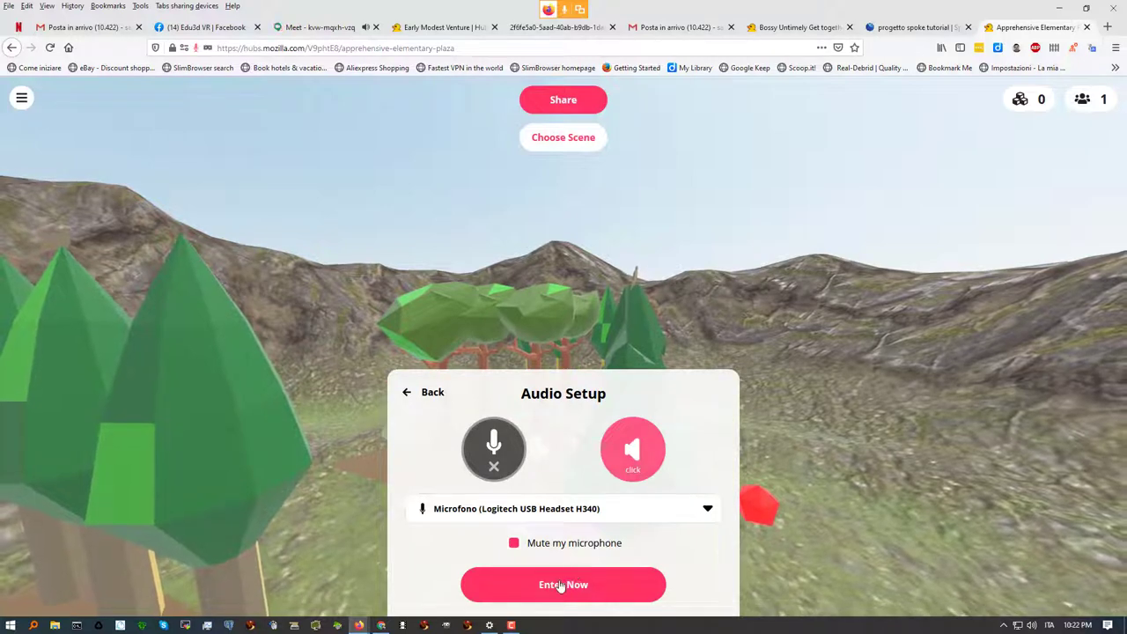
pyautogui.click(562, 584)
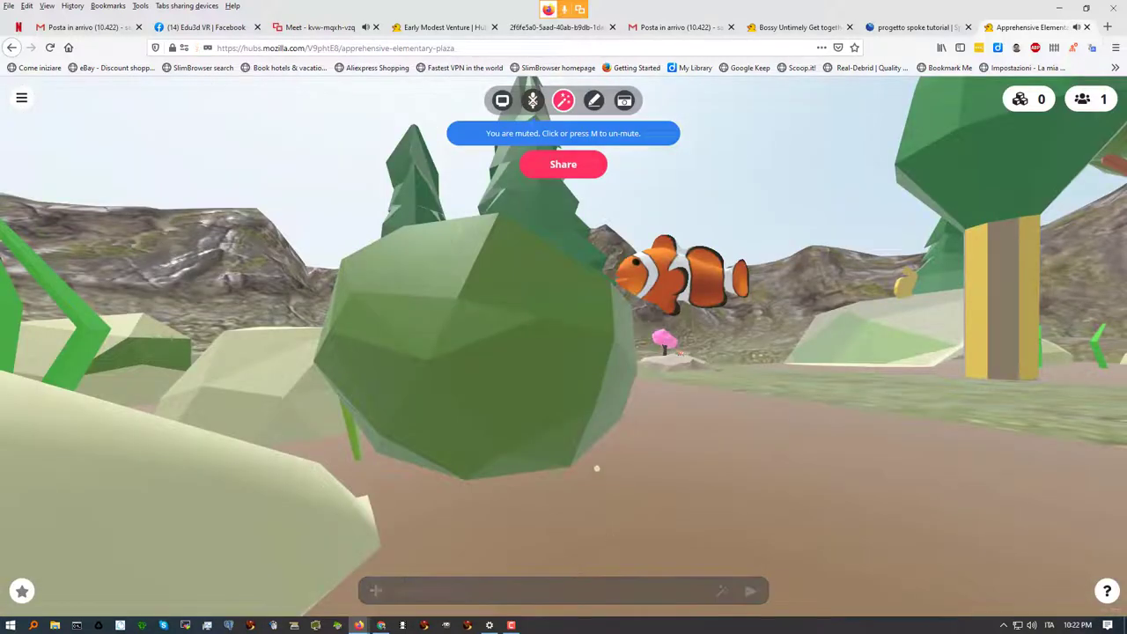
pyautogui.moveTo(521, 428); pyautogui.dragTo(689, 403)
pyautogui.press('w')
pyautogui.moveTo(578, 393); pyautogui.dragTo(688, 333)
pyautogui.moveTo(574, 386); pyautogui.dragTo(979, 341)
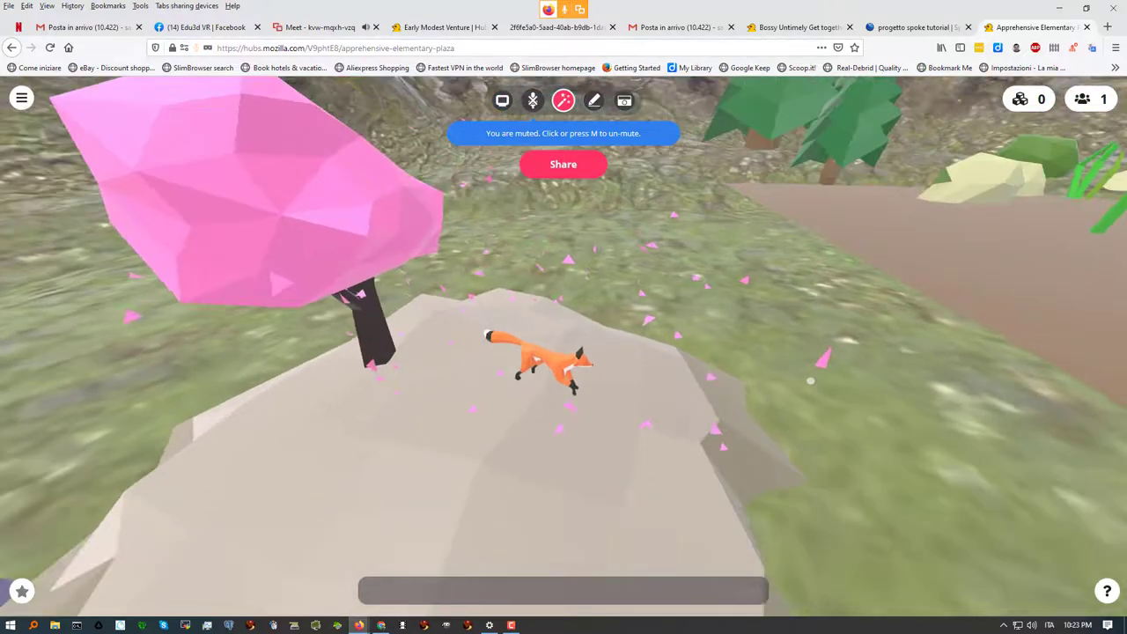
pyautogui.moveTo(614, 447); pyautogui.dragTo(1122, 475)
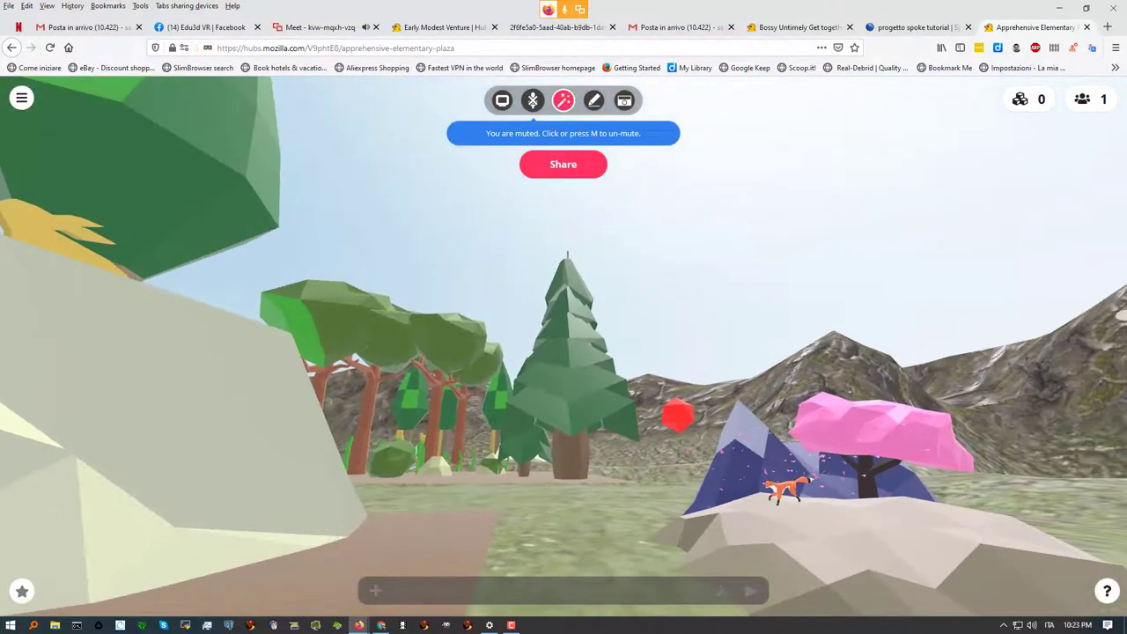
pyautogui.press('w')
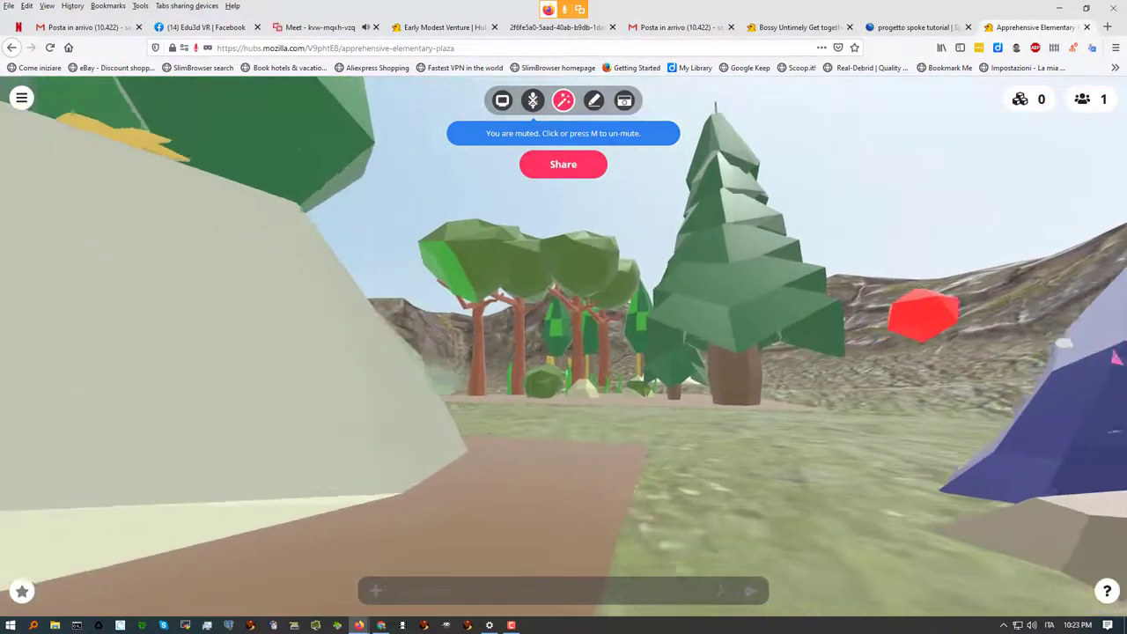
pyautogui.press('a')
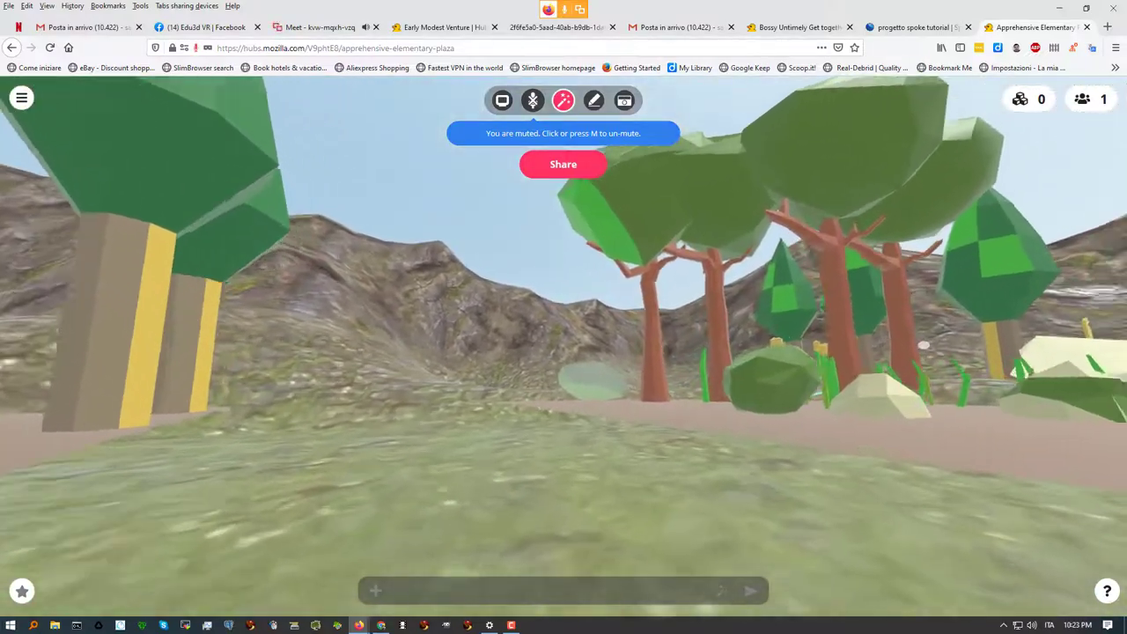
pyautogui.moveTo(923, 345); pyautogui.dragTo(1119, 356)
pyautogui.press('w')
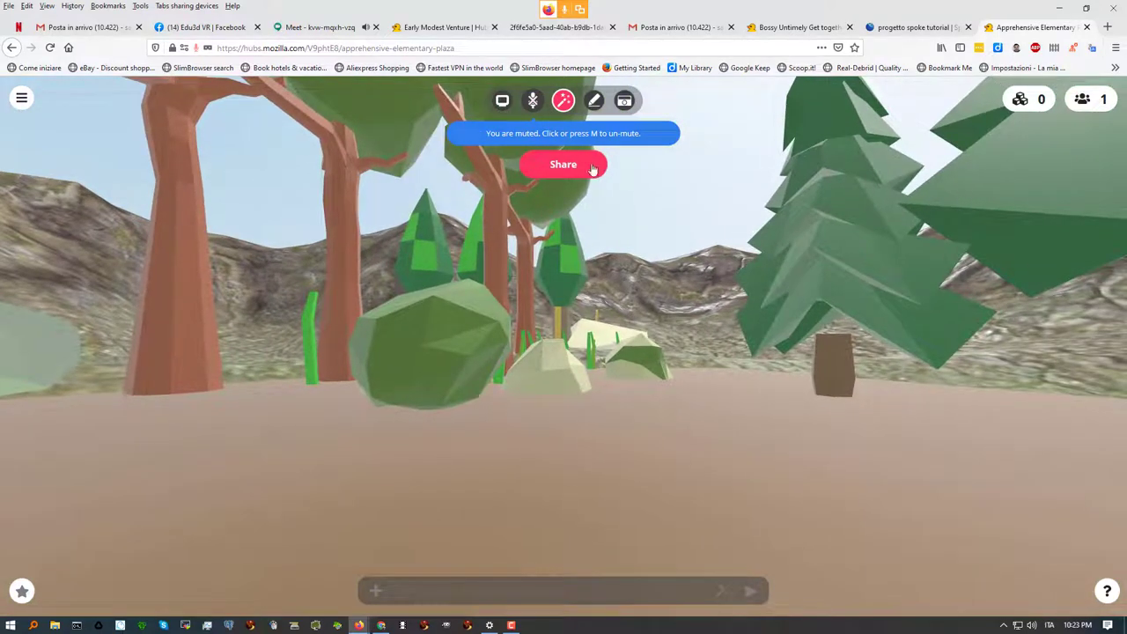
# Open the room's Share dialog and select its hub.link address before heading to Meet
pyautogui.click(560, 165)
pyautogui.click(644, 237)
pyautogui.moveTo(490, 234); pyautogui.dragTo(659, 235)
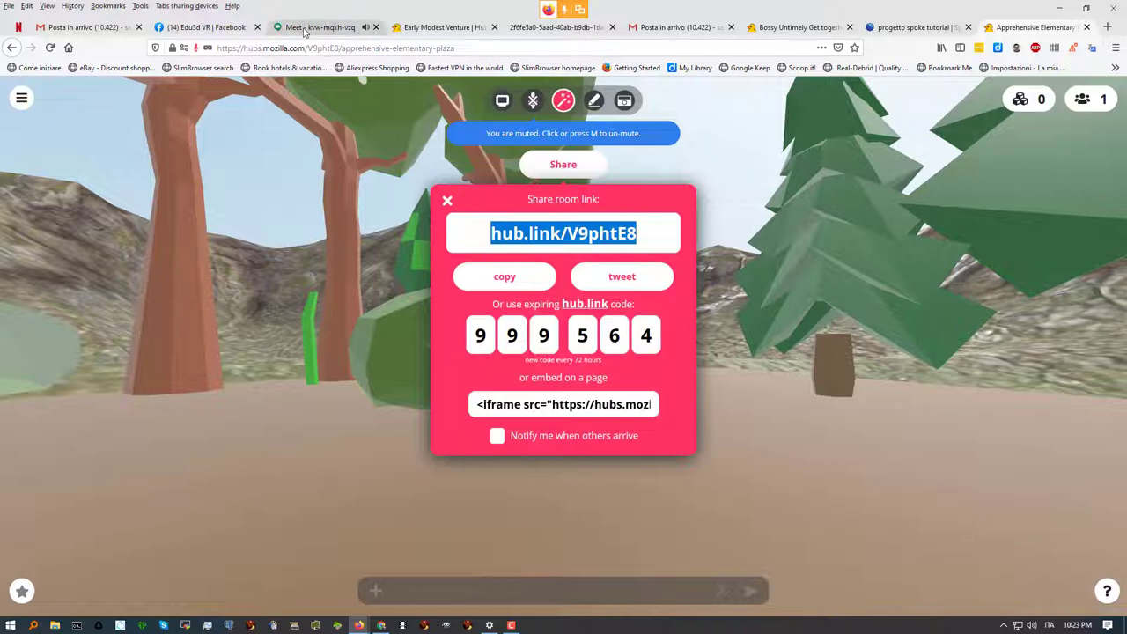
pyautogui.click(317, 27)
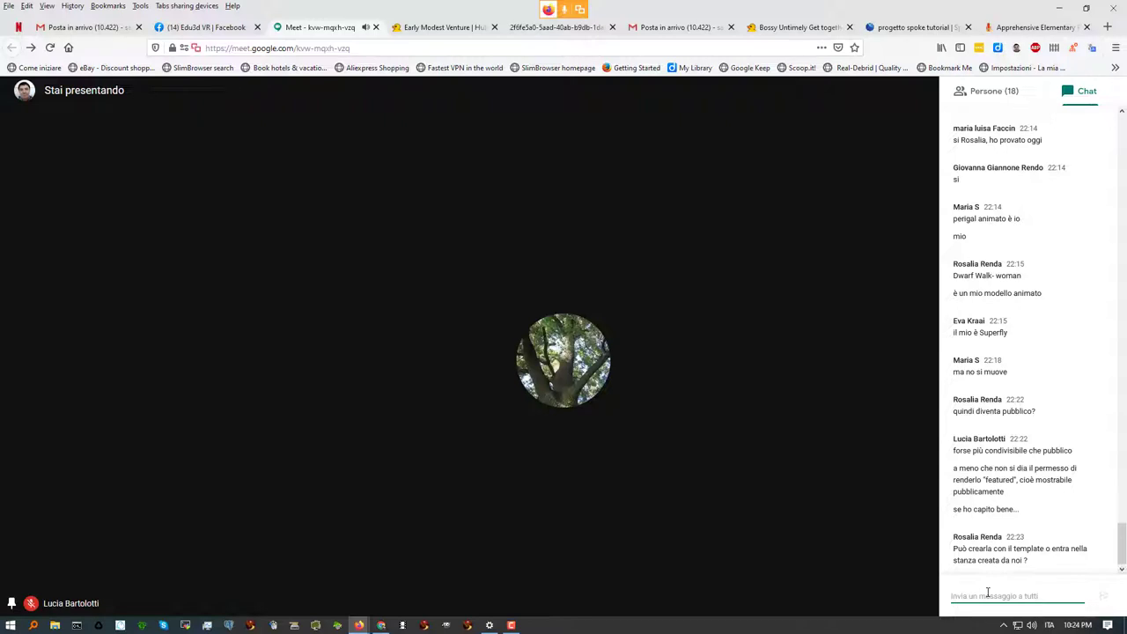
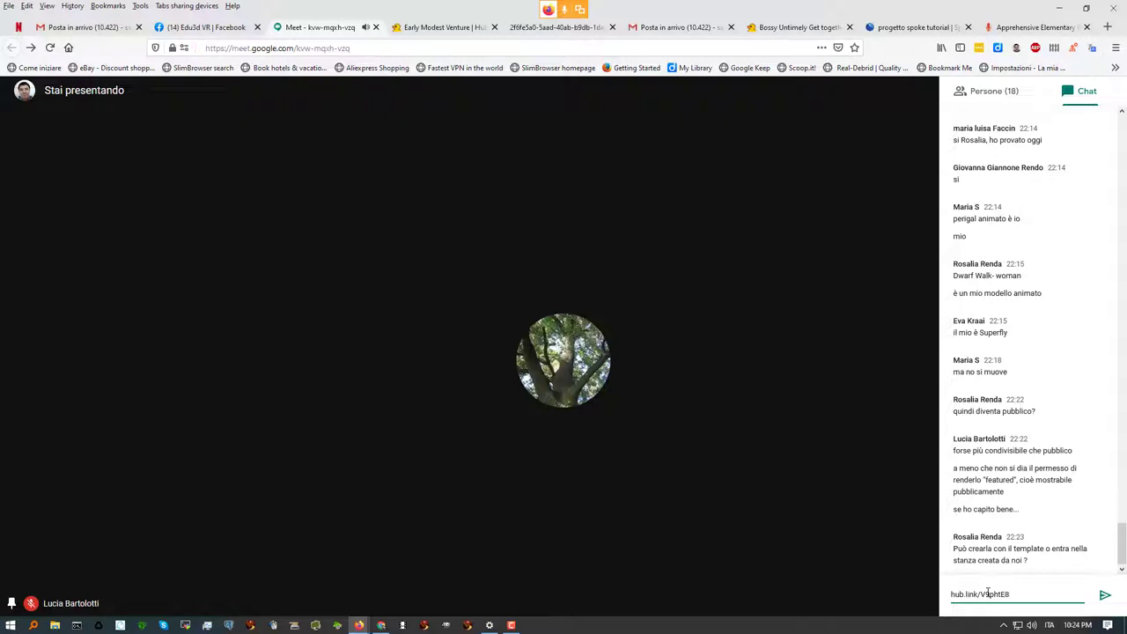
# Post the room's hub.link address in the Meet chat and return to the Spoke tab
pyautogui.press('Return')
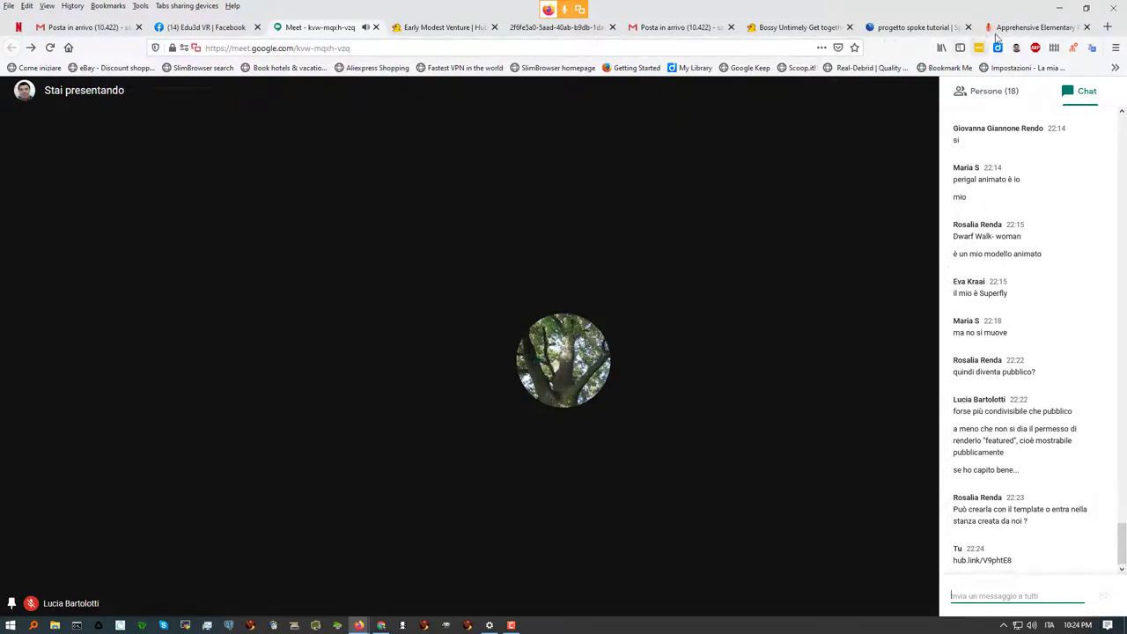
pyautogui.click(892, 33)
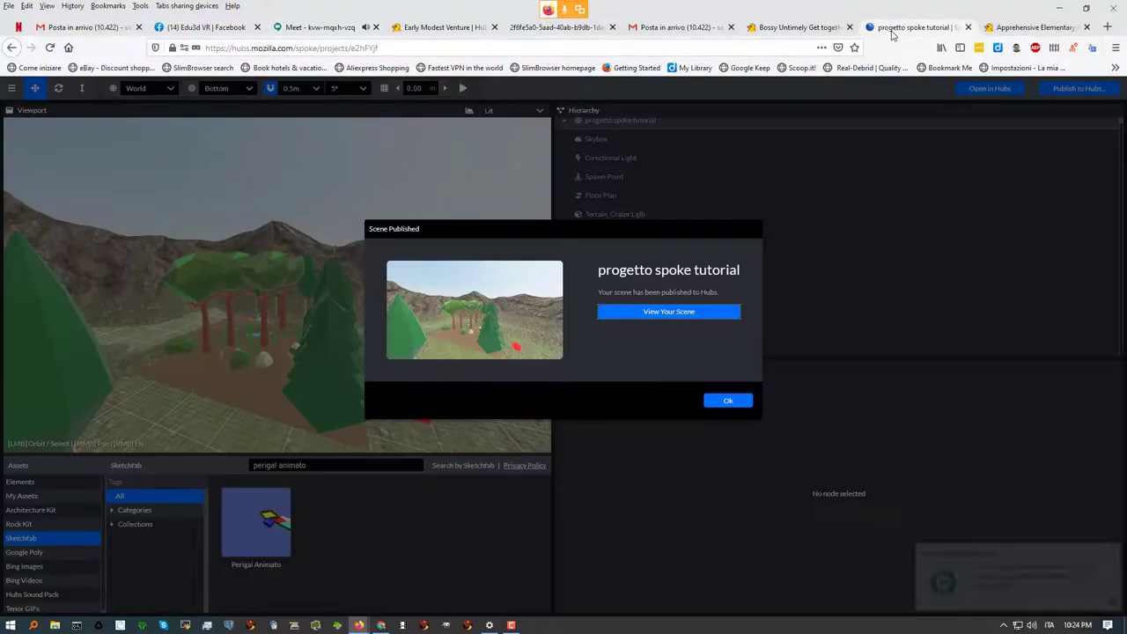
# Open the scene's Hubs page via View Your Scene and select its address
pyautogui.click(669, 313)
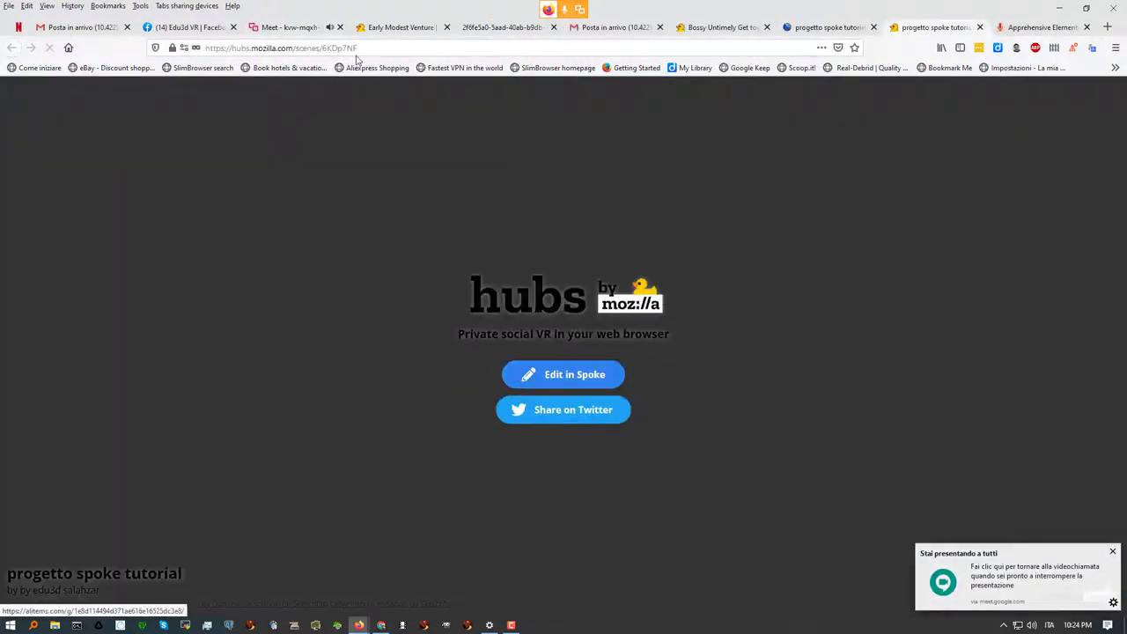
pyautogui.click(351, 48)
pyautogui.hotkey('ctrl', 'c')
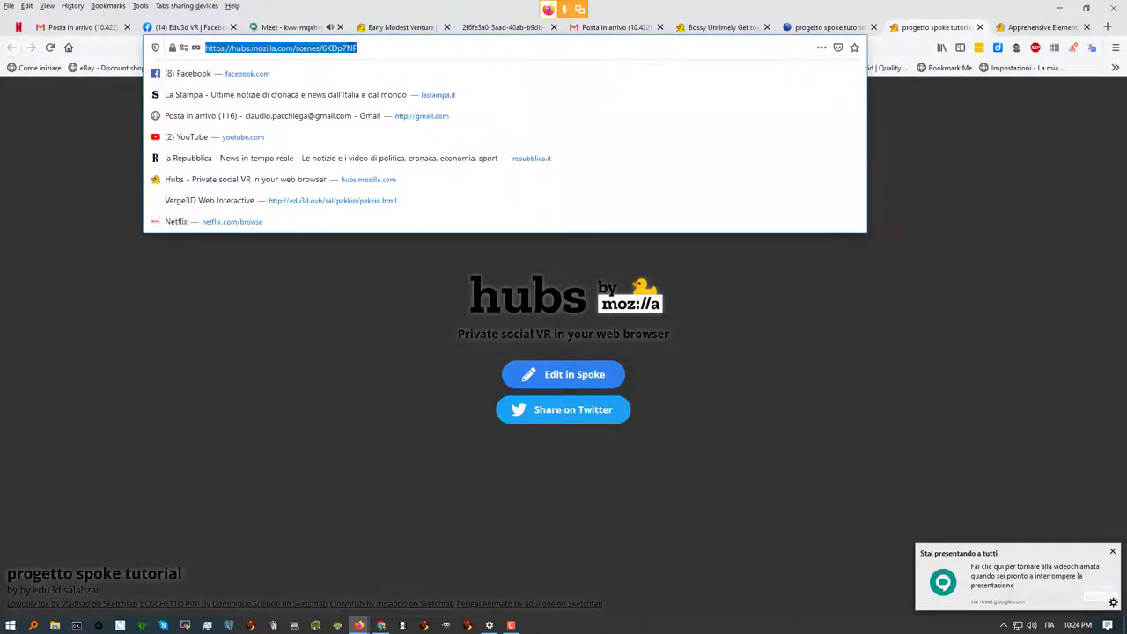
pyautogui.click(290, 27)
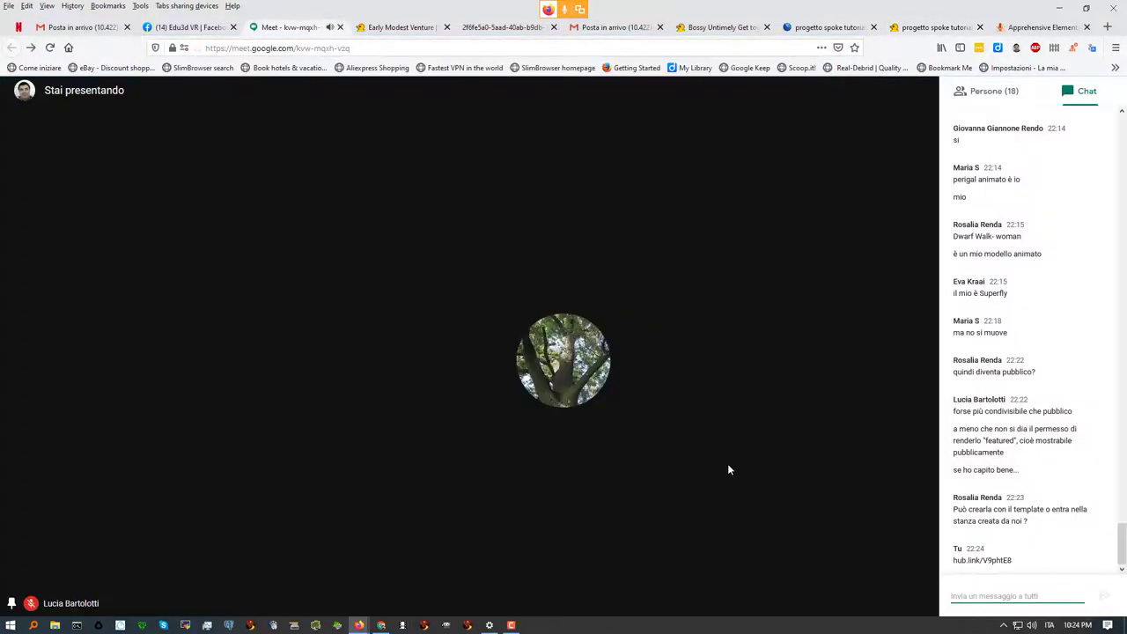
# Post the hubs.mozilla.com/scenes address in the Meet chat and select the hub.link message
pyautogui.hotkey('ctrl', 'v')
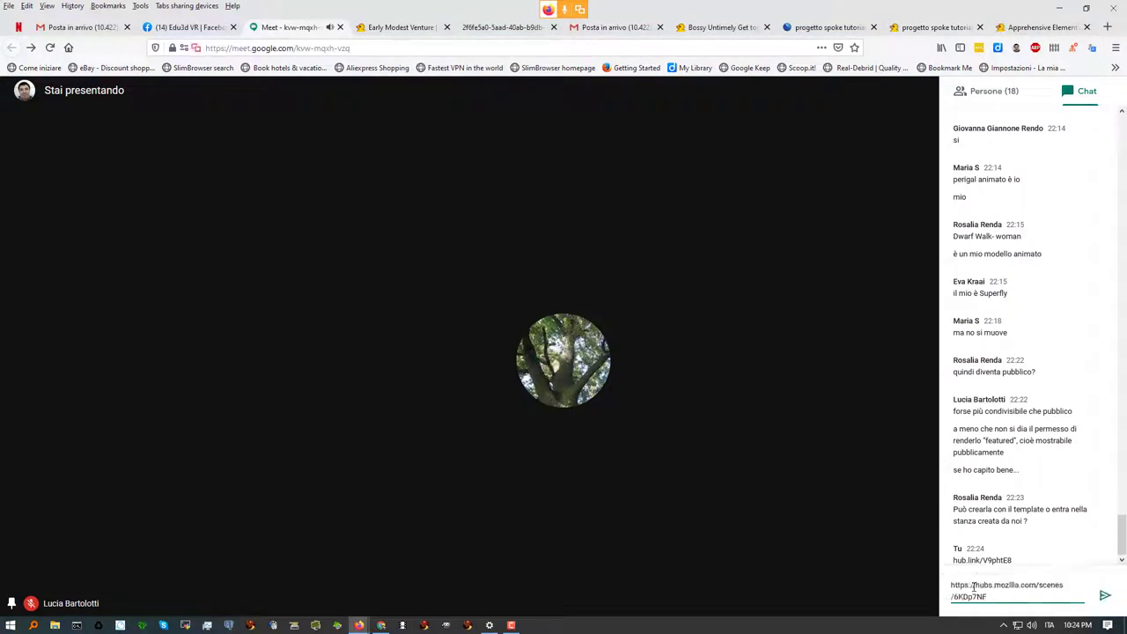
pyautogui.press('Return')
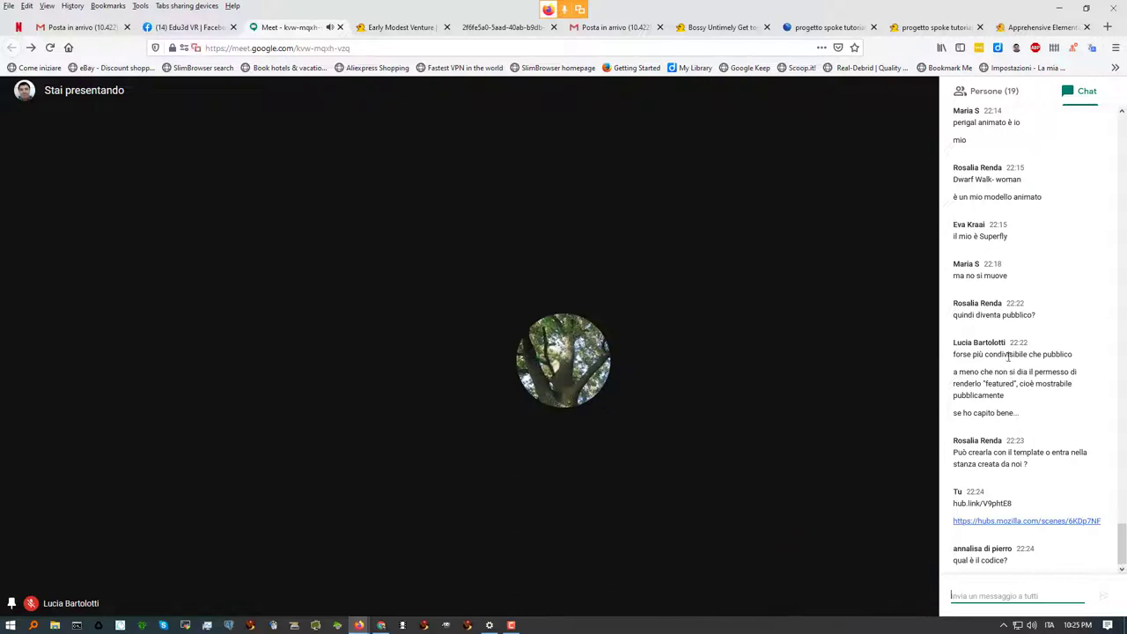
pyautogui.moveTo(953, 504); pyautogui.dragTo(1021, 512)
pyautogui.hotkey('ctrl', 'c')
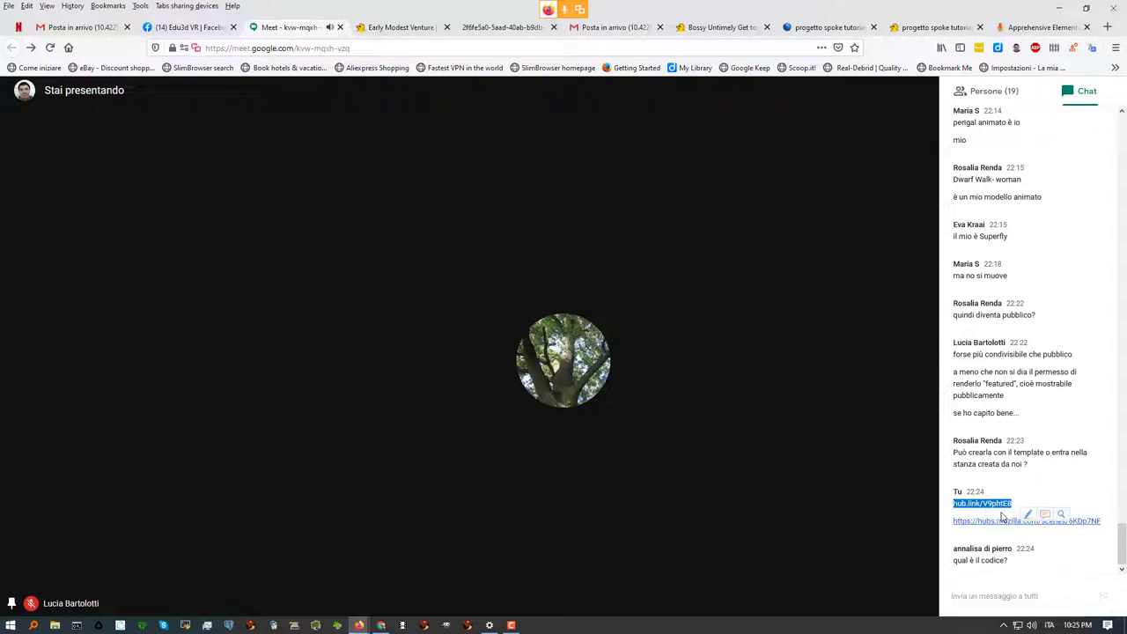
pyautogui.click(381, 625)
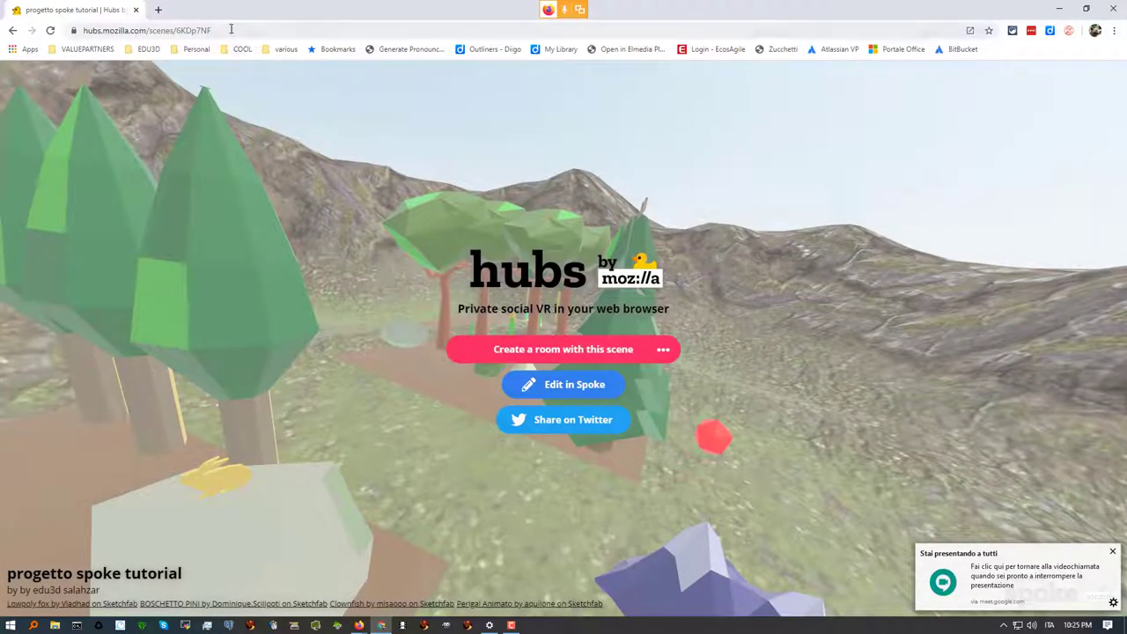
# Load the pasted hub.link address and enter the Apprehensive Elementary Plaza room on screen
pyautogui.click(231, 29)
pyautogui.hotkey('ctrl', 'v')
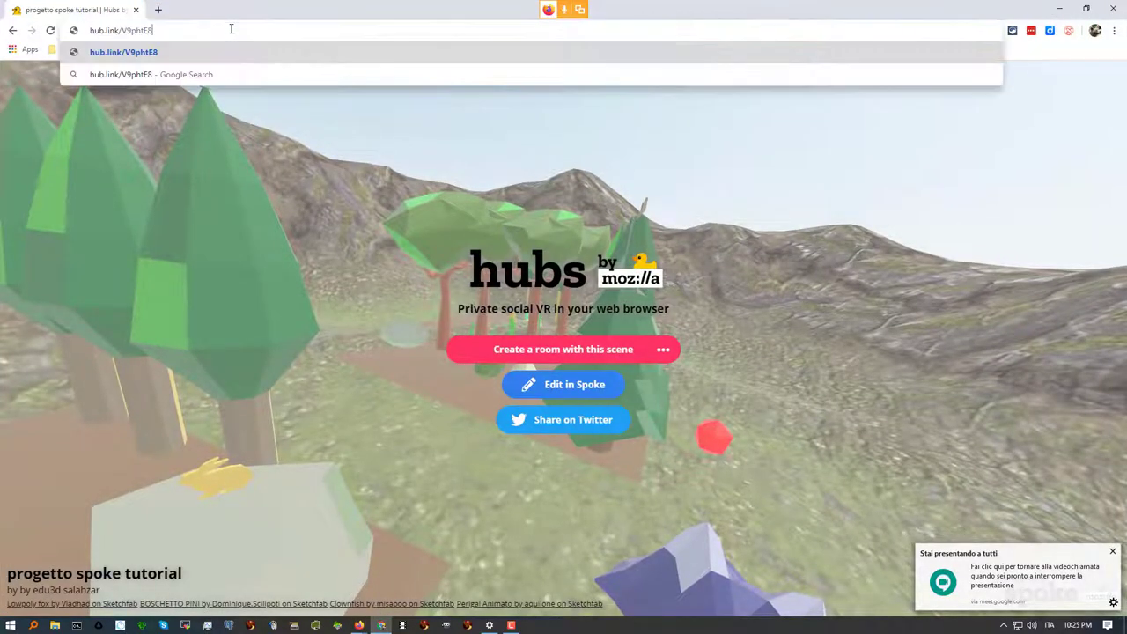
pyautogui.press('Return')
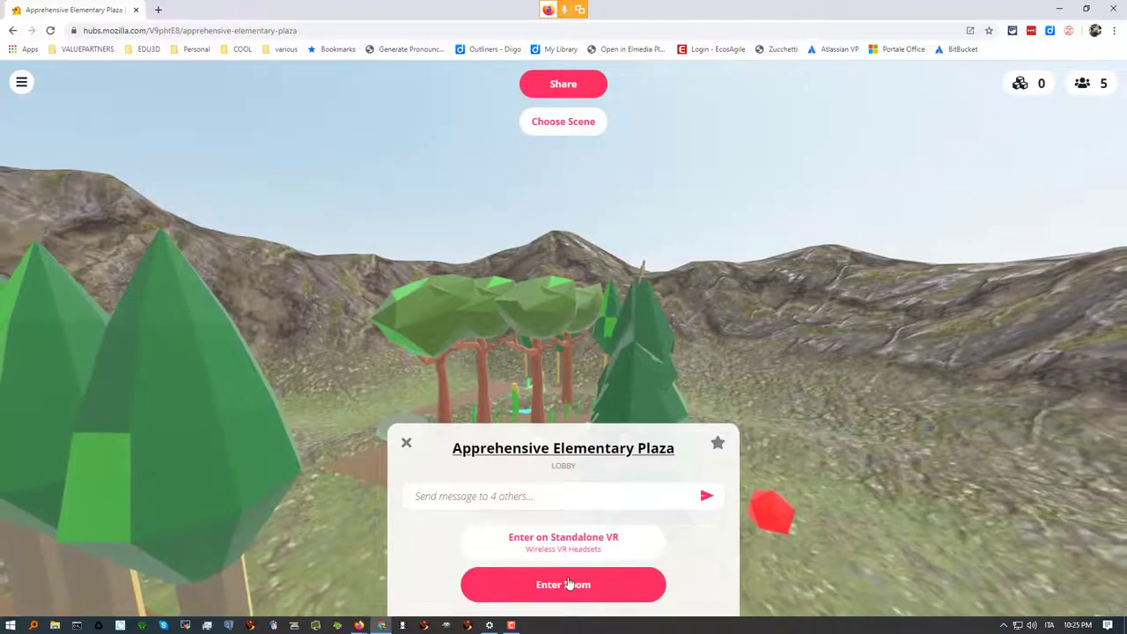
pyautogui.click(568, 584)
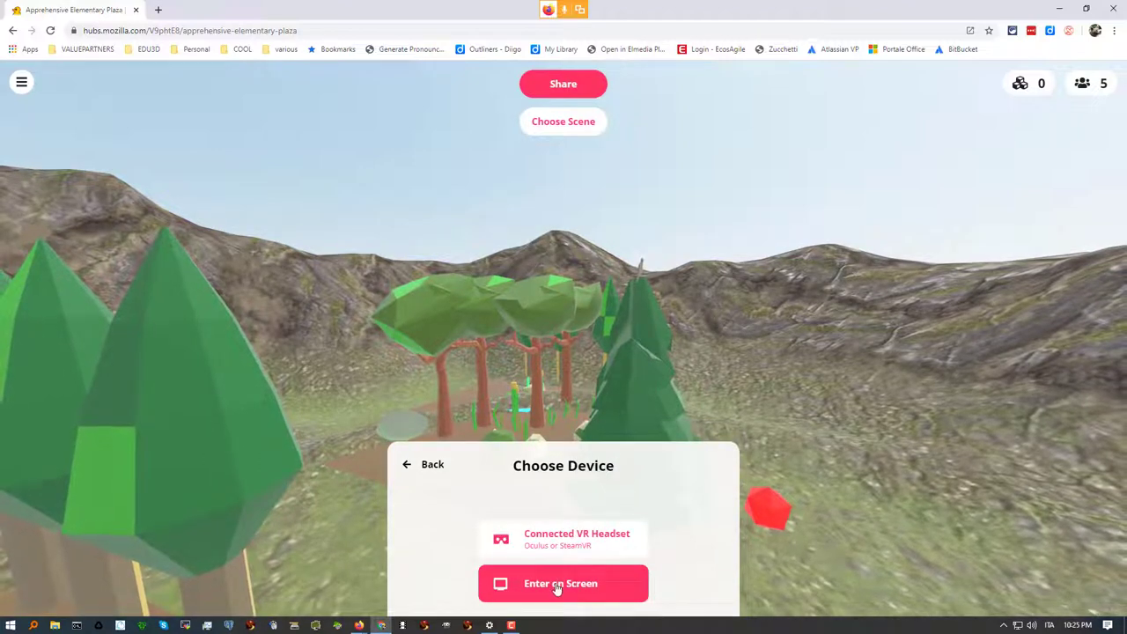
pyautogui.click(557, 585)
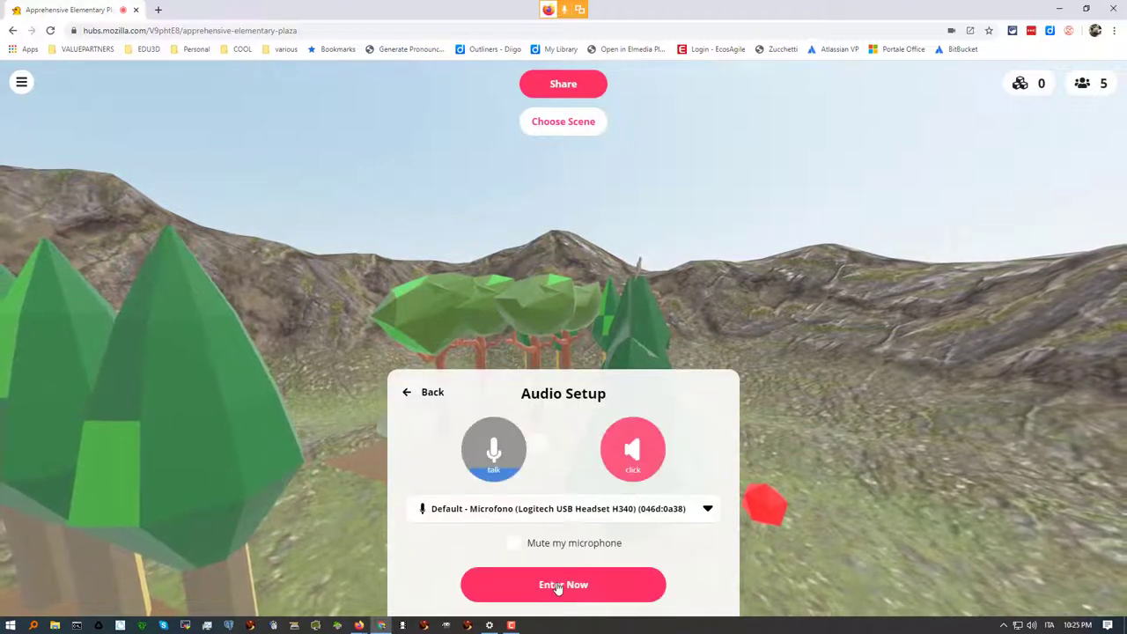
pyautogui.click(556, 585)
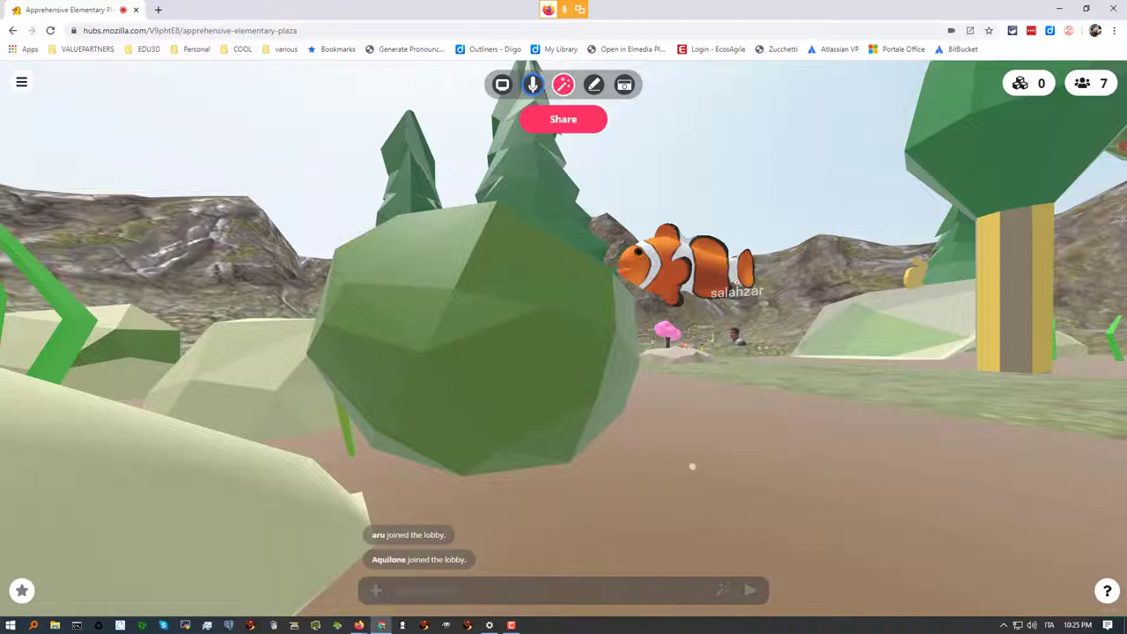
pyautogui.press('w')
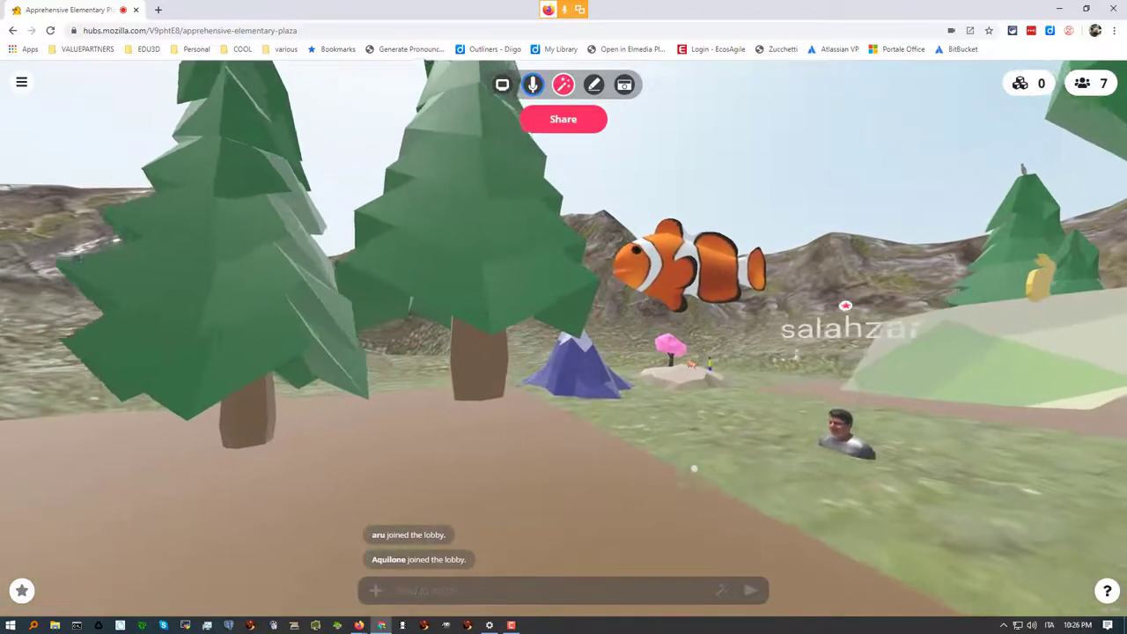
# Mute the microphone and walk toward the purple mountain and pink tree
pyautogui.moveTo(694, 468); pyautogui.dragTo(725, 492)
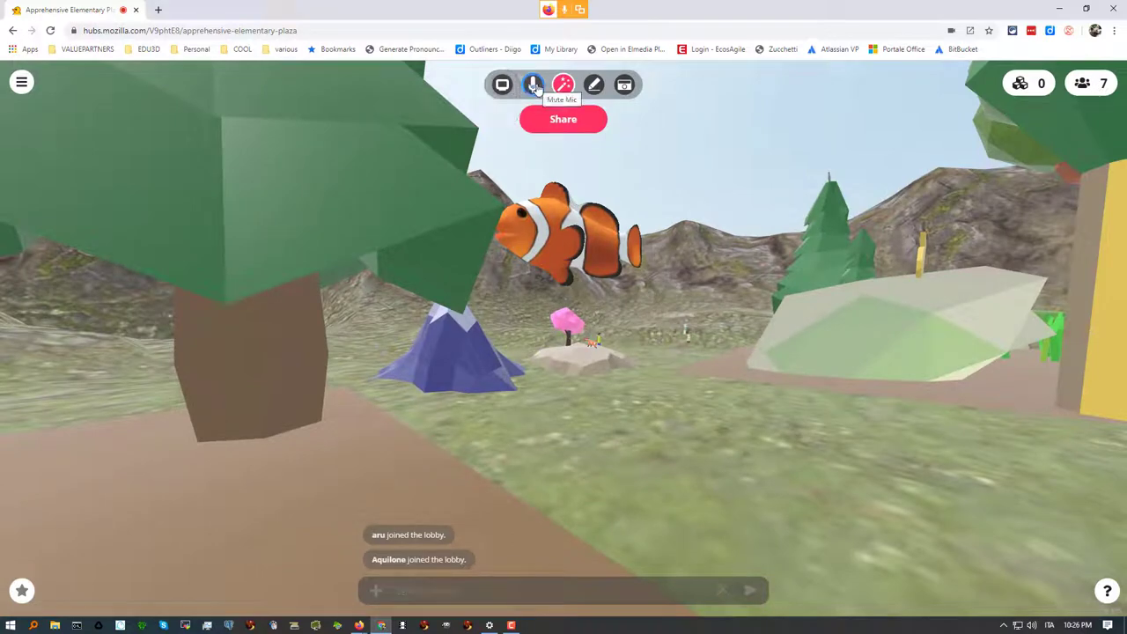
pyautogui.click(533, 84)
pyautogui.moveTo(650, 423); pyautogui.dragTo(586, 462)
pyautogui.moveTo(447, 550); pyautogui.dragTo(454, 420)
pyautogui.press('w')
# Walk past the robot avatars toward the clownfish, then return to the Google Meet window
pyautogui.moveTo(435, 383); pyautogui.dragTo(262, 358)
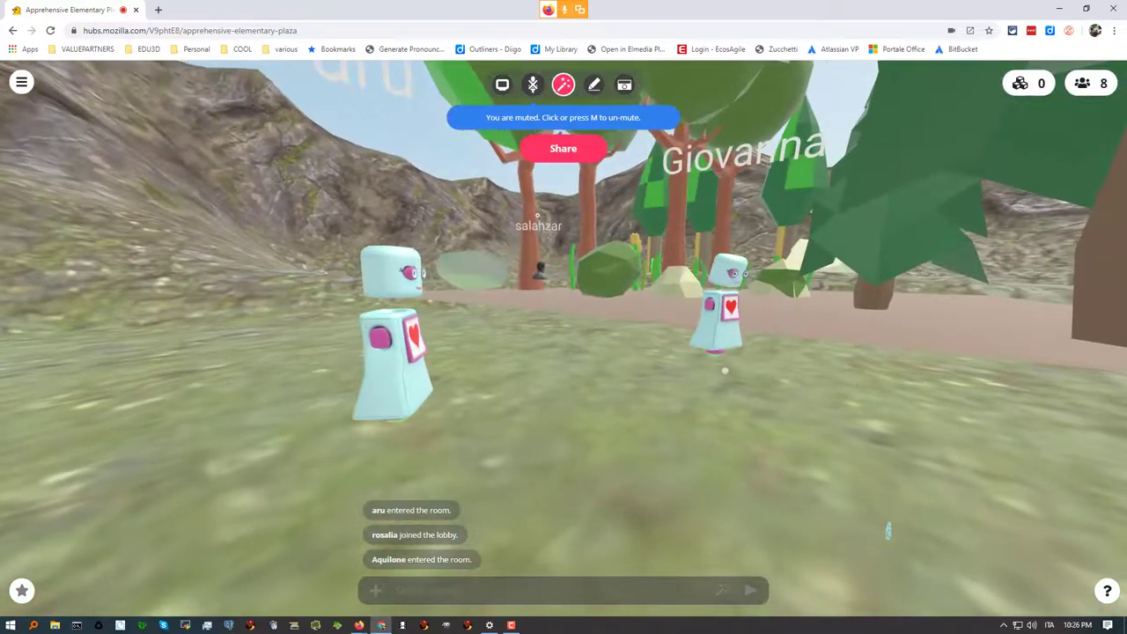
pyautogui.press('w')
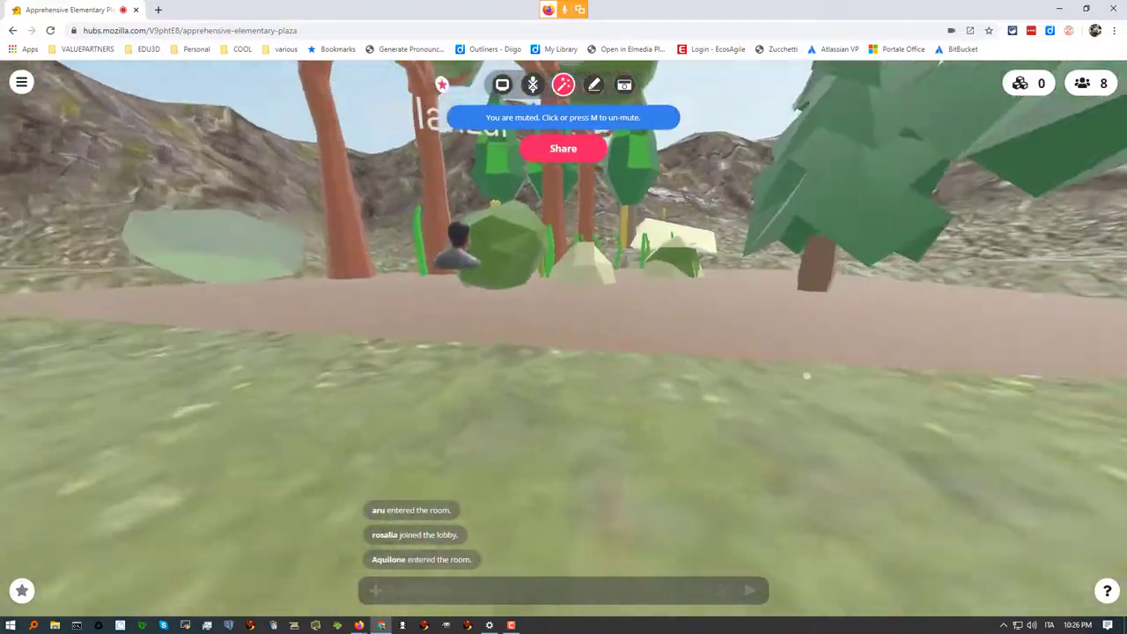
pyautogui.moveTo(807, 376); pyautogui.dragTo(643, 391)
pyautogui.moveTo(463, 442); pyautogui.dragTo(537, 421)
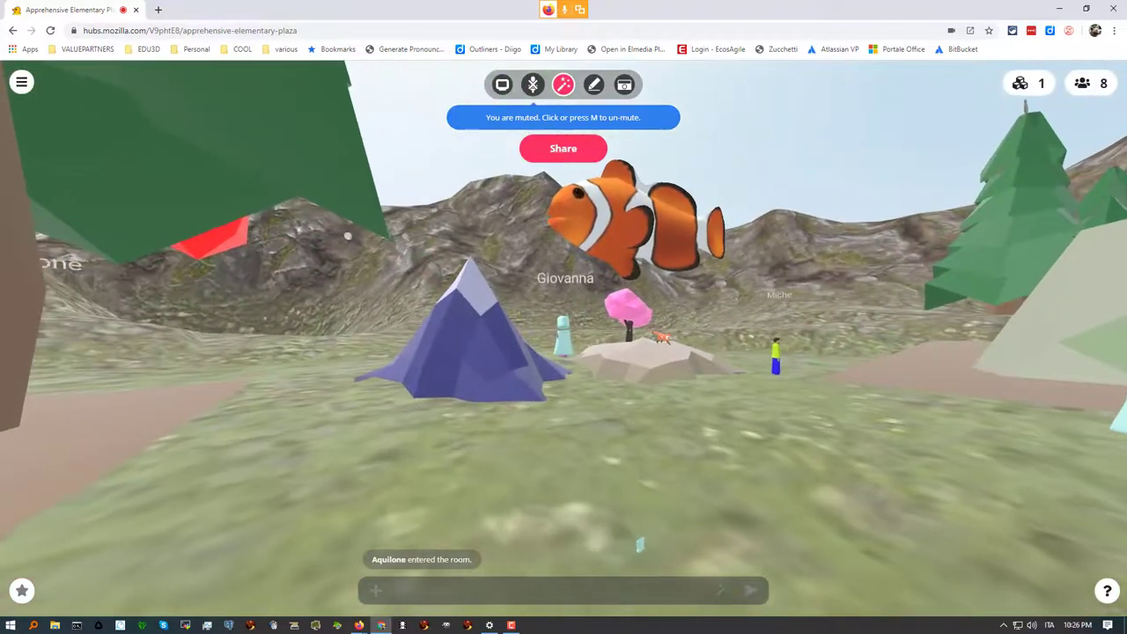
pyautogui.click(359, 625)
pyautogui.click(308, 583)
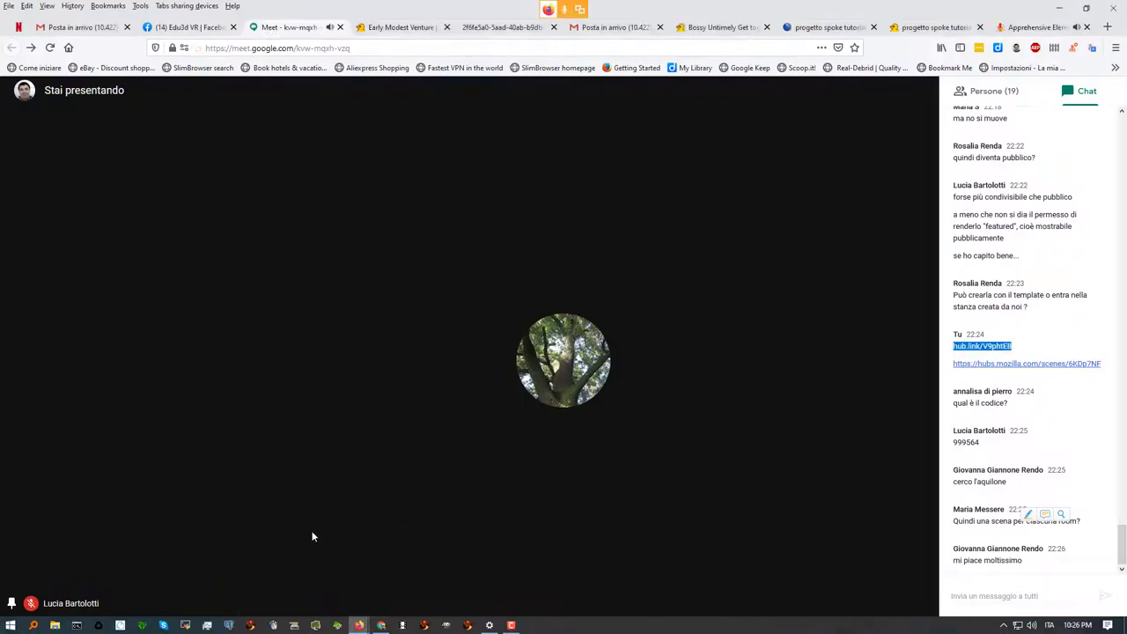
# Clear the Meet chat selection and return to the 'progetto spoke tutorial' Spoke tab
pyautogui.click(954, 594)
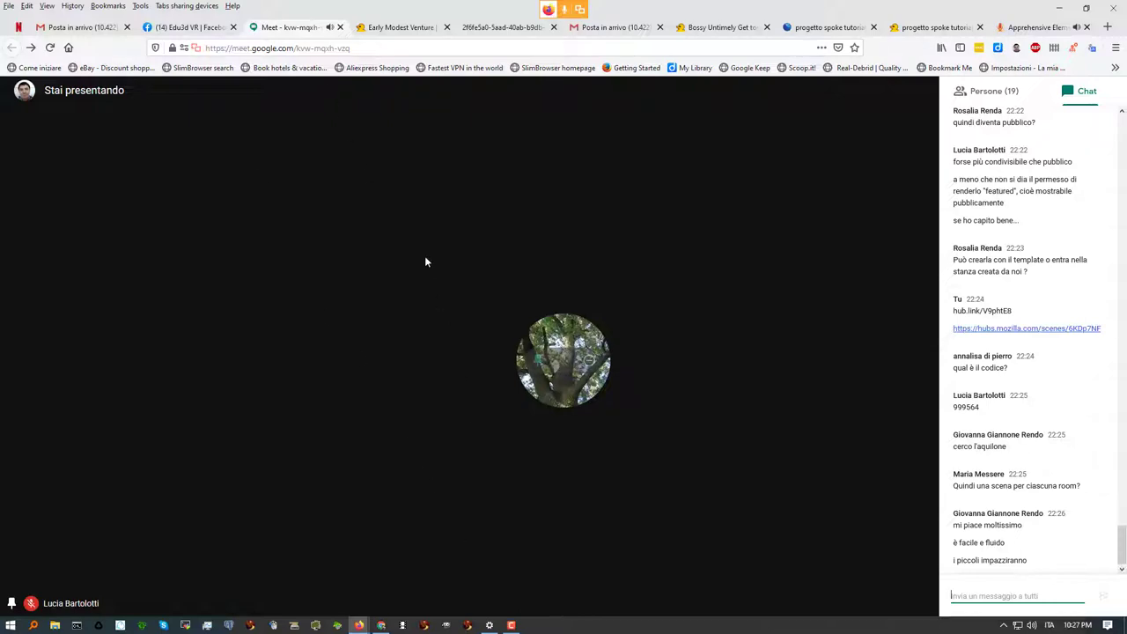
pyautogui.click(956, 33)
pyautogui.click(820, 27)
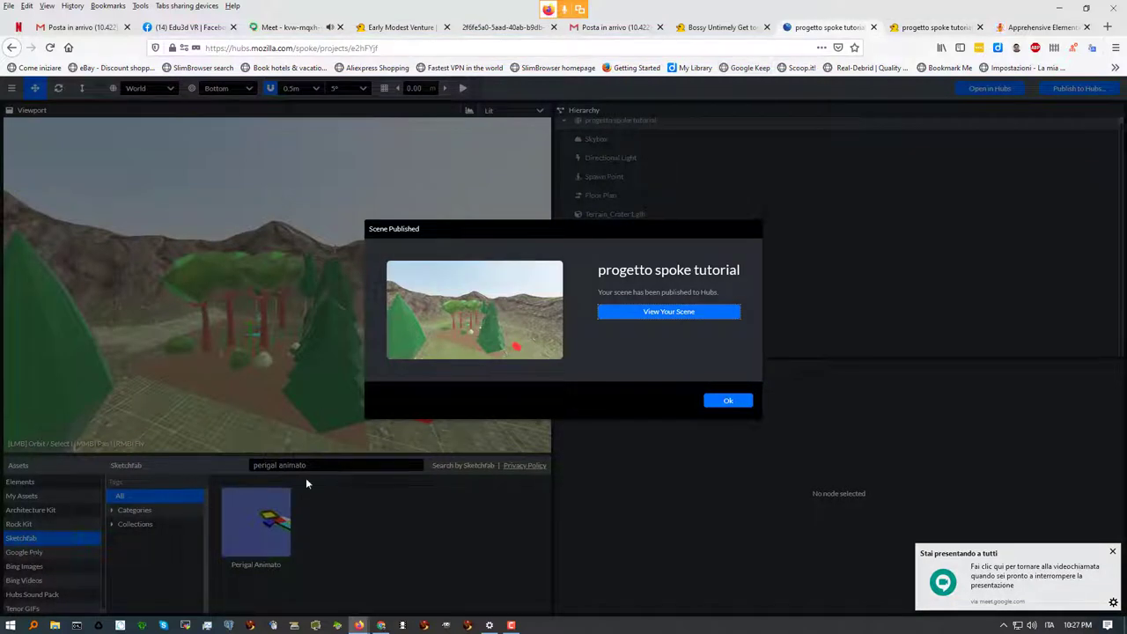
# Dismiss the published notice and add Google Poly's Nature model 'Waterfall scene' to the crater scene
pyautogui.click(722, 406)
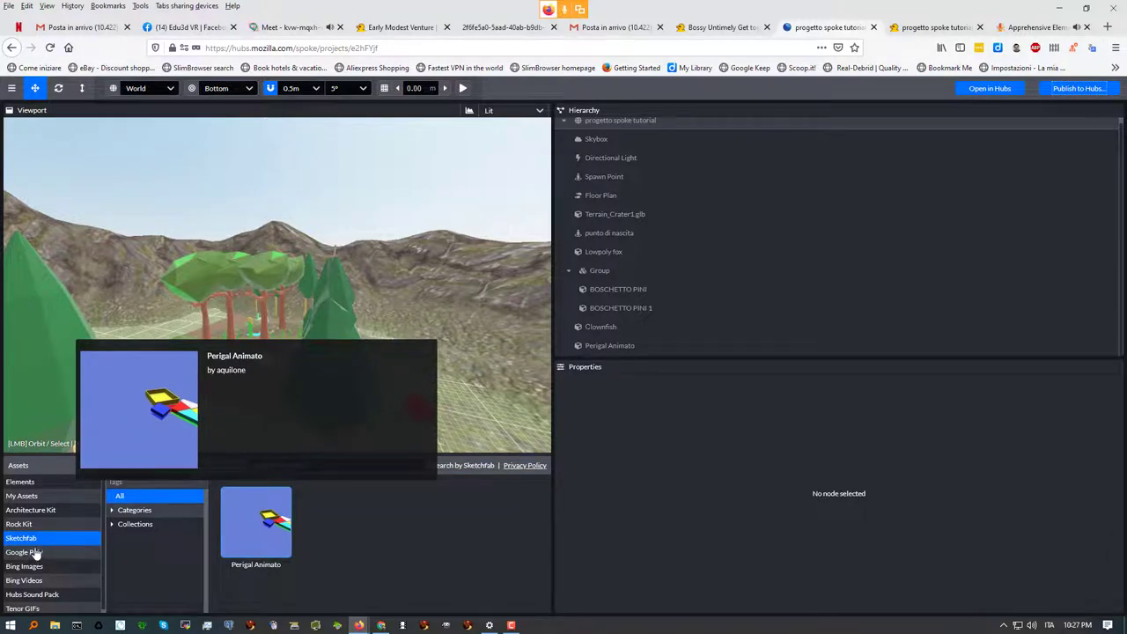
pyautogui.click(33, 553)
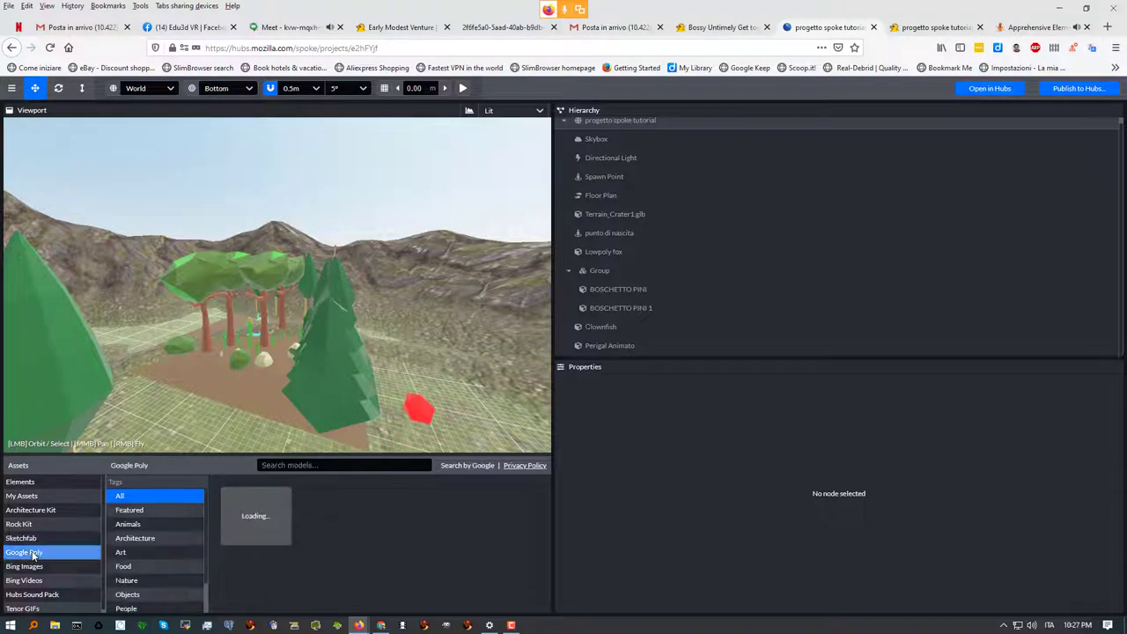
pyautogui.click(139, 581)
pyautogui.click(139, 580)
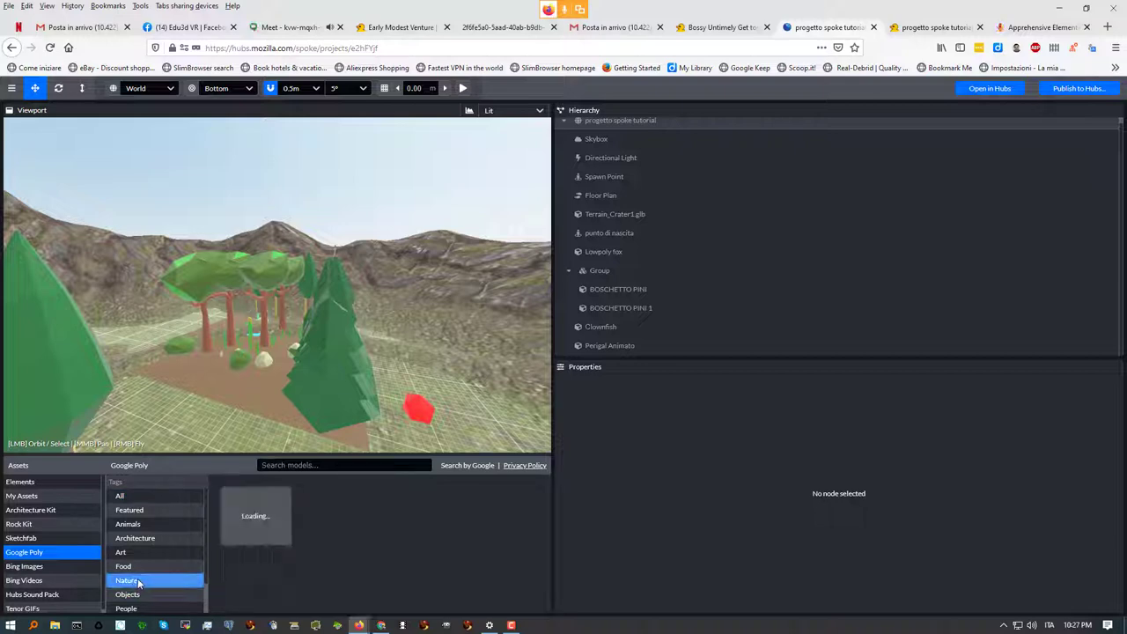
pyautogui.scroll(-2, 303, 573)
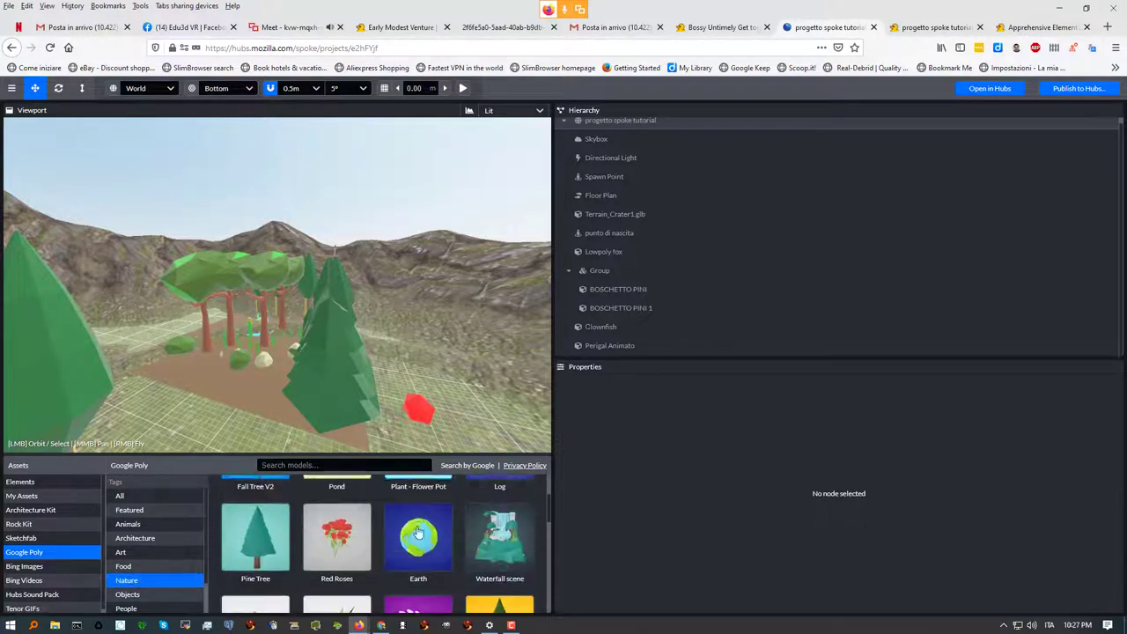
pyautogui.click(497, 522)
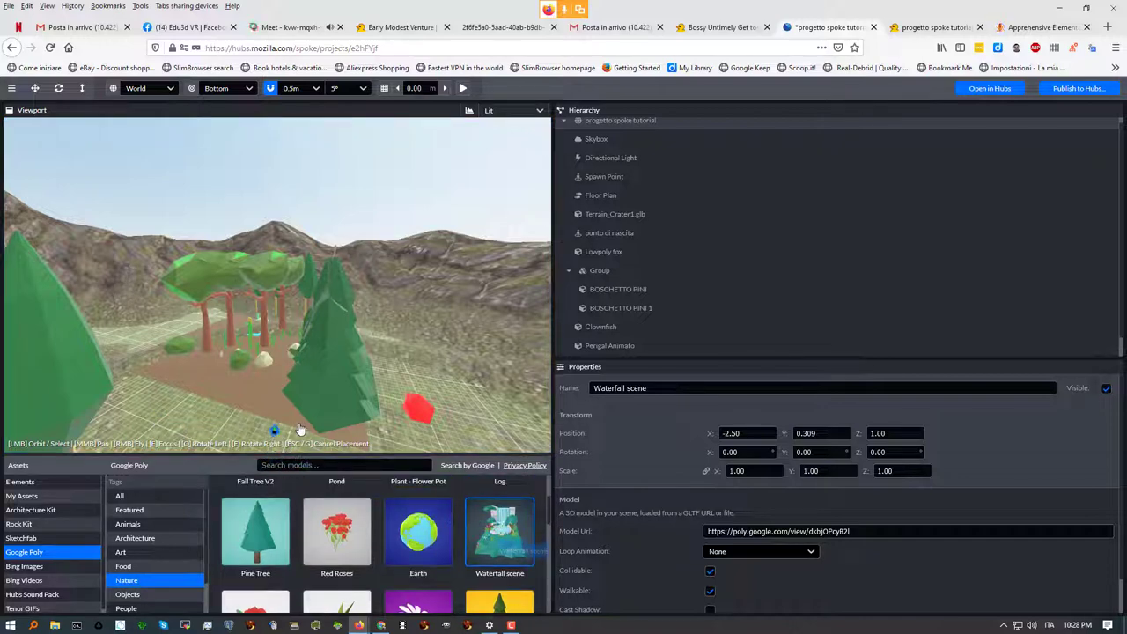
pyautogui.scroll(1, 299, 428)
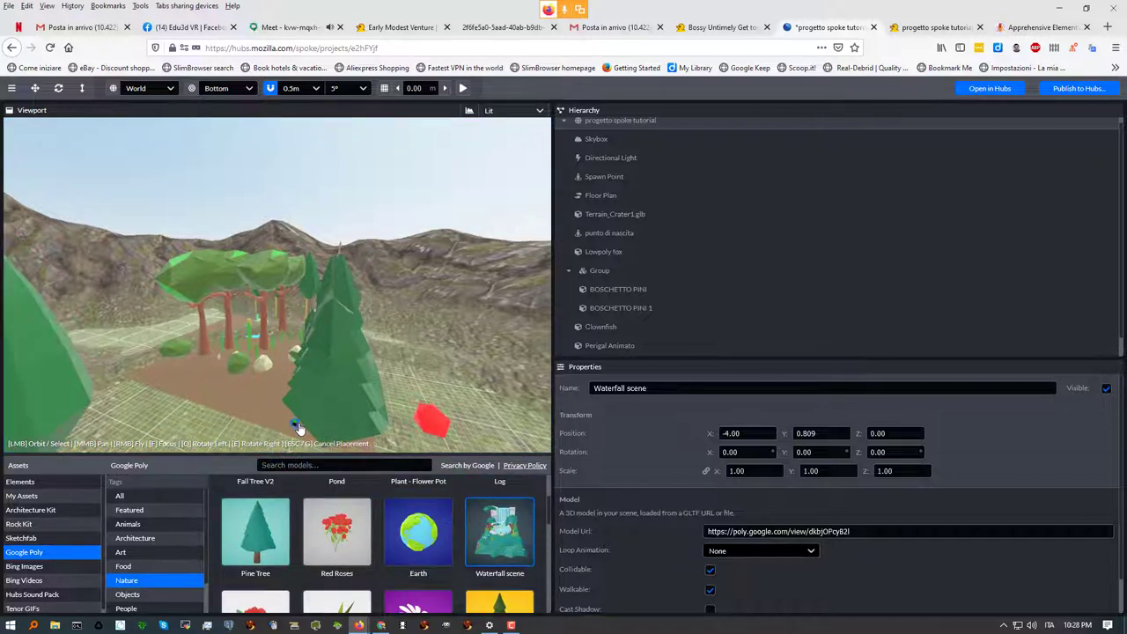
# Set the Waterfall model down near the trees and raise it along the vertical axis
pyautogui.click(232, 405)
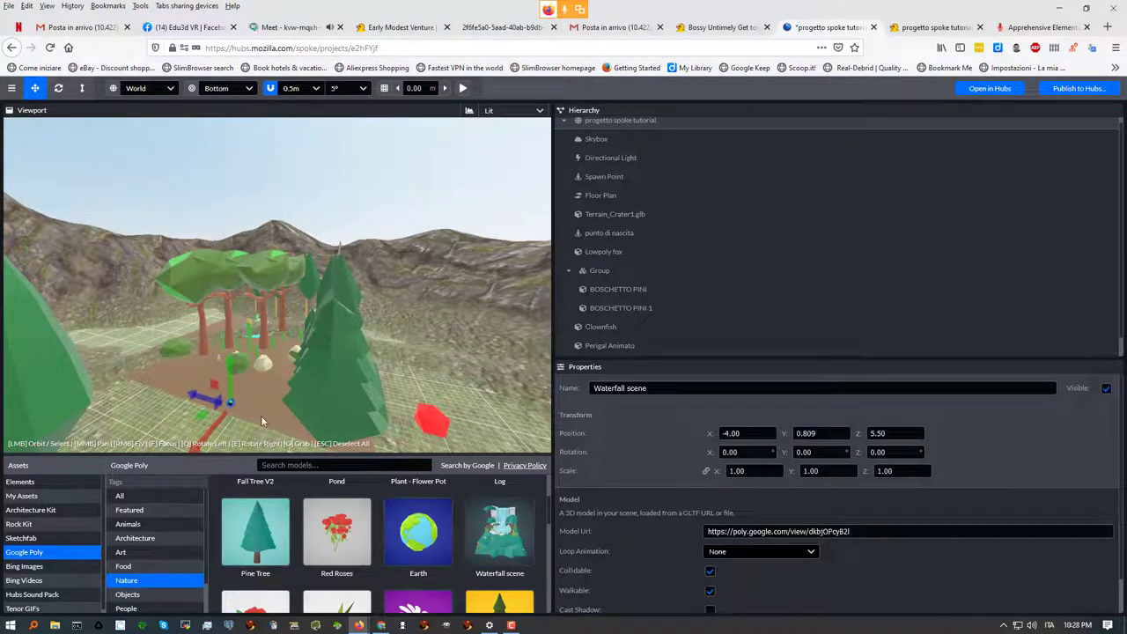
pyautogui.moveTo(227, 365); pyautogui.dragTo(232, 342)
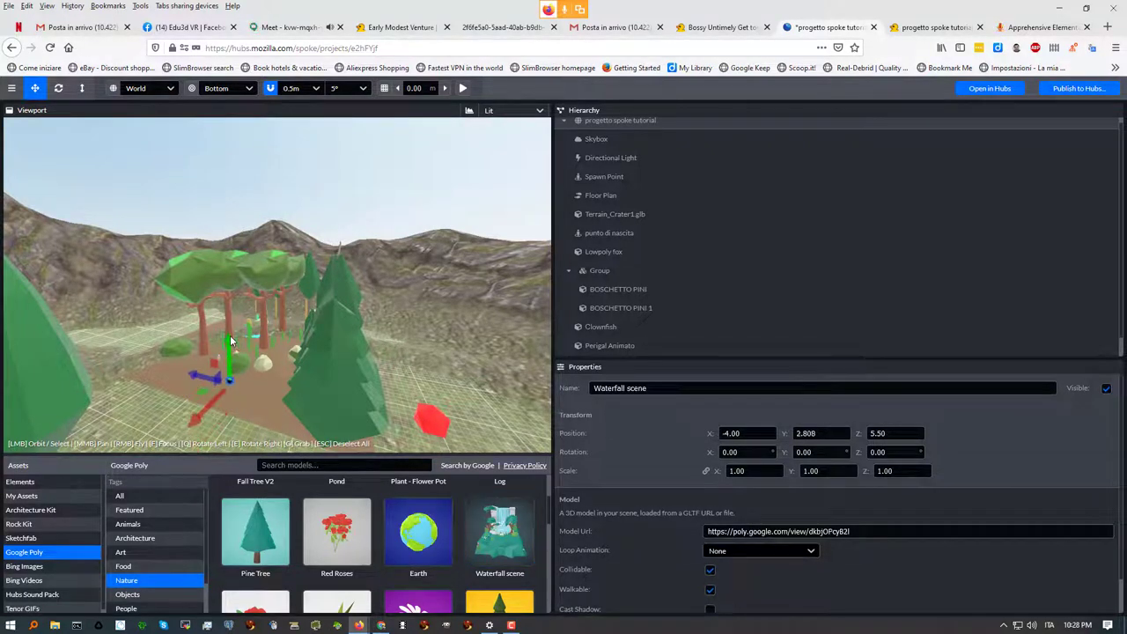
pyautogui.moveTo(439, 420); pyautogui.dragTo(628, 481)
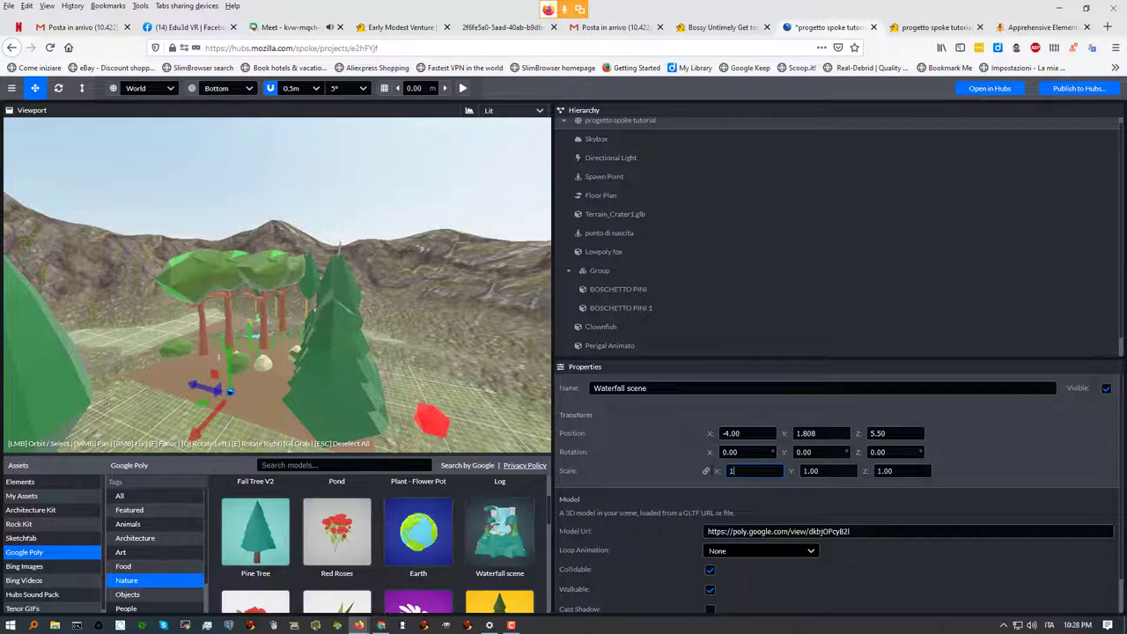
pyautogui.press('Tab')
pyautogui.hotkey('ctrl', 'z')
pyautogui.moveTo(219, 362); pyautogui.dragTo(221, 351)
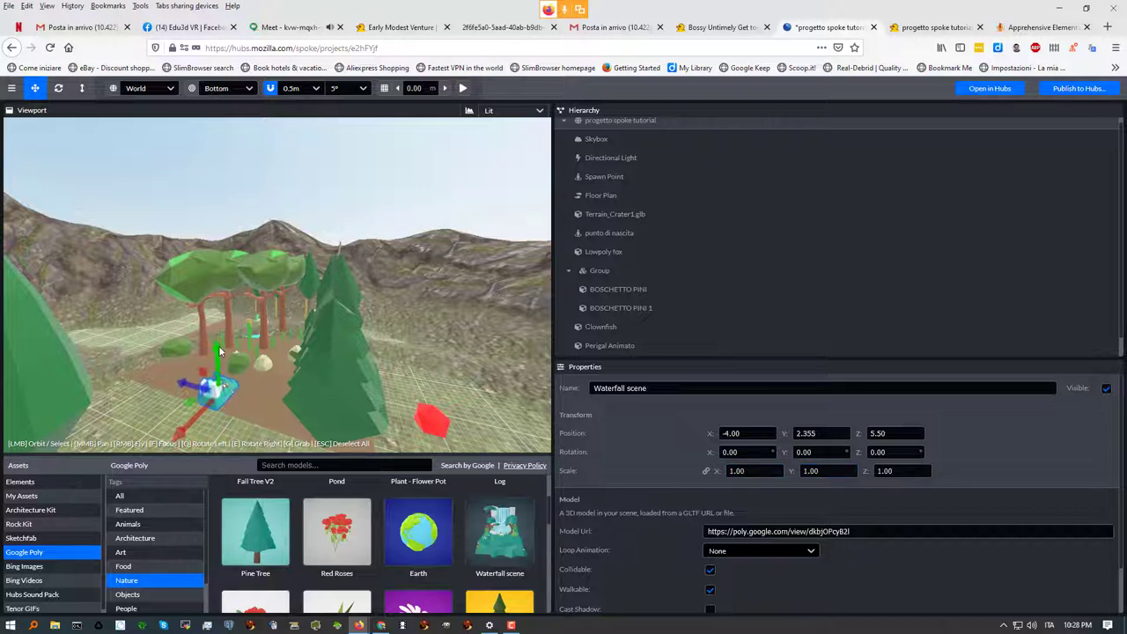
# Scale the Waterfall model to 10 and move it to X -4, Y -1.951, Z -31.705
pyautogui.click(748, 471)
pyautogui.write('01')
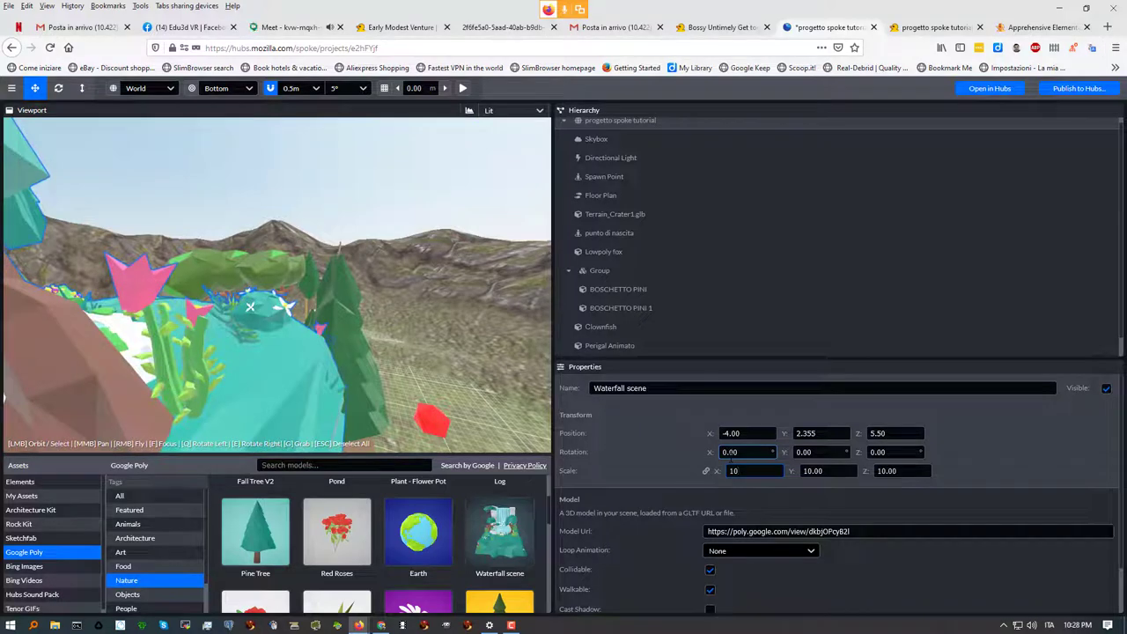
pyautogui.moveTo(276, 378); pyautogui.dragTo(119, 247, button='right')
pyautogui.click(82, 81)
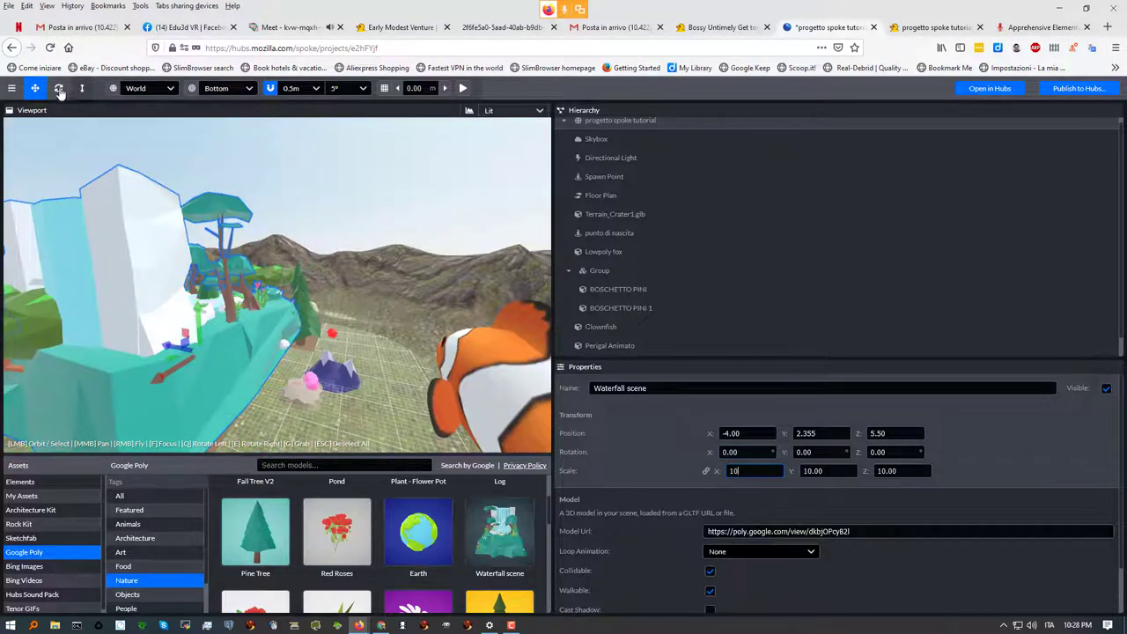
pyautogui.moveTo(199, 309); pyautogui.dragTo(208, 342)
pyautogui.scroll(-5, 268, 354)
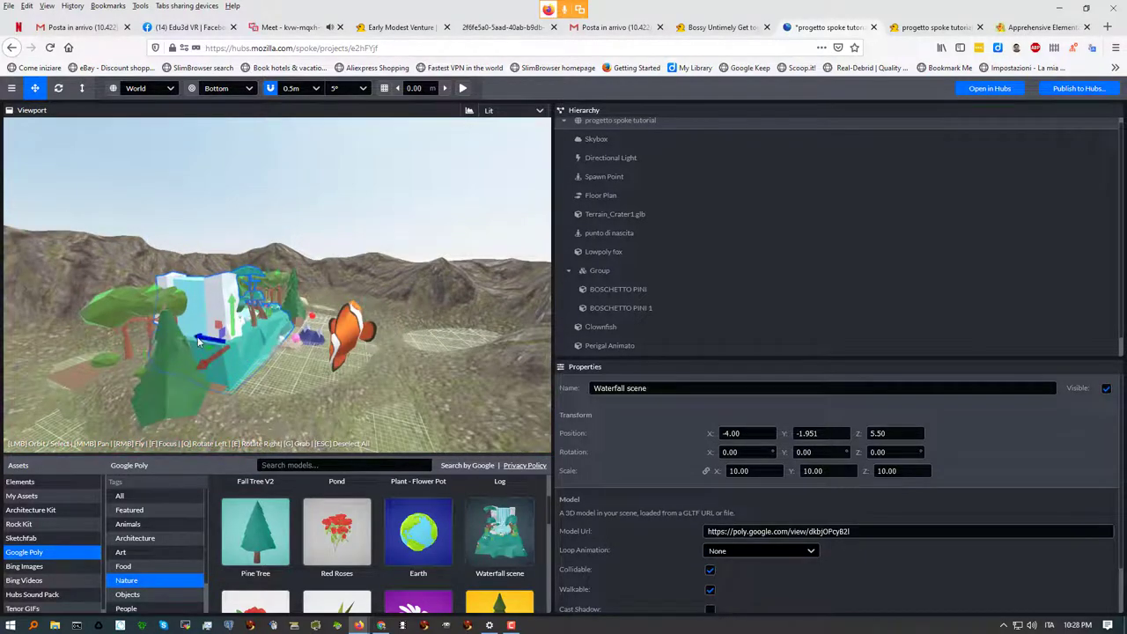
pyautogui.moveTo(238, 350); pyautogui.dragTo(395, 374)
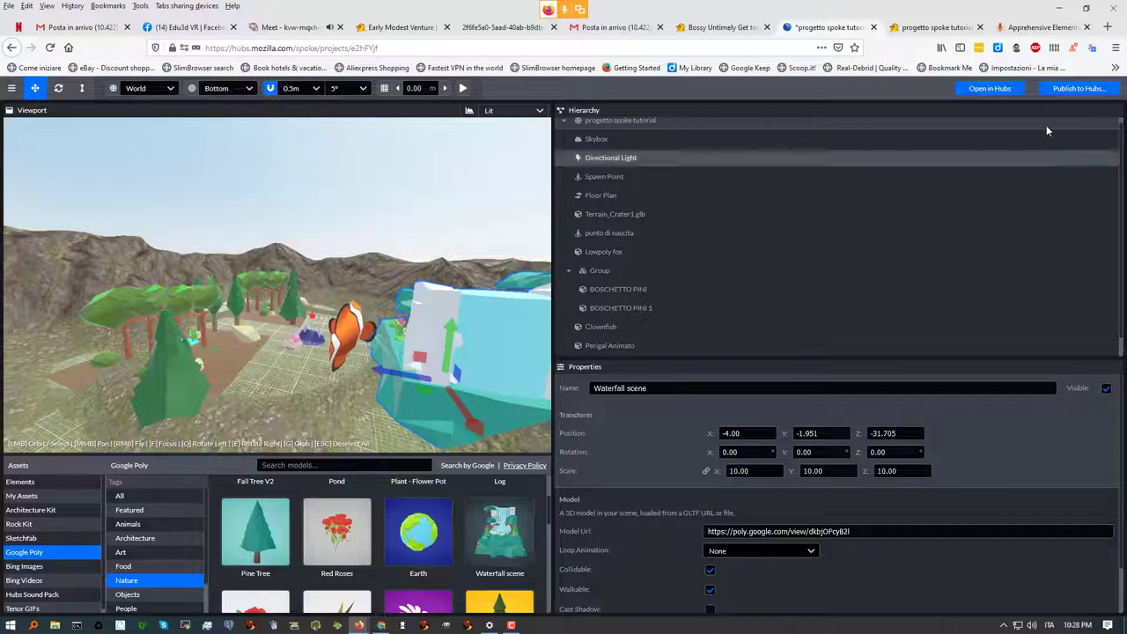
pyautogui.click(1076, 89)
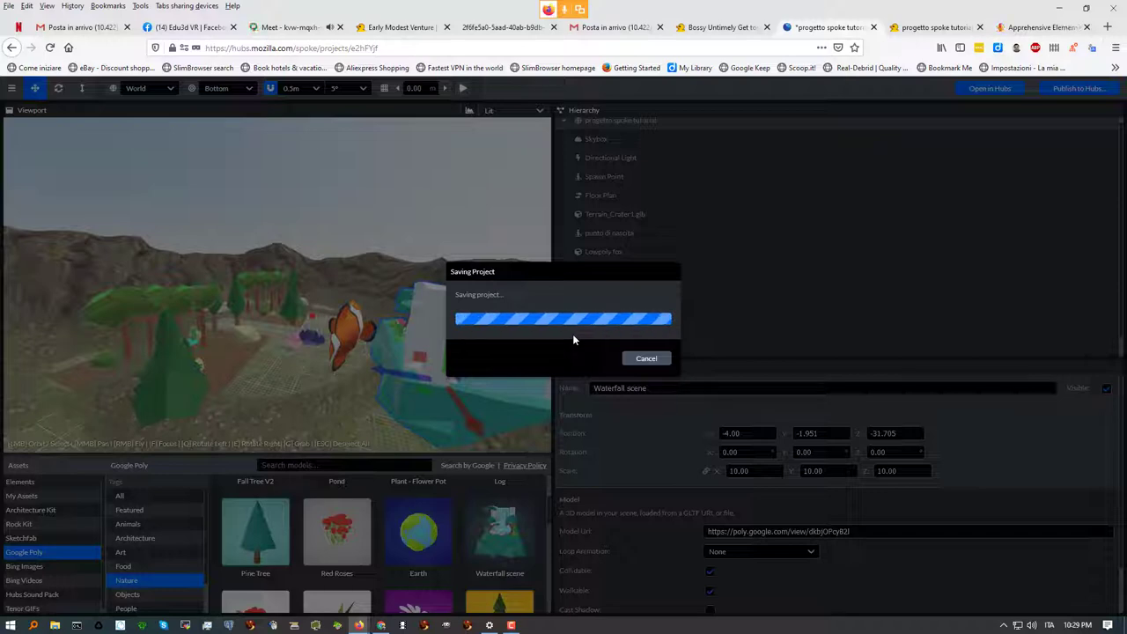
# Switch to the Google Meet call while Spoke is still saving the project
pyautogui.click(275, 27)
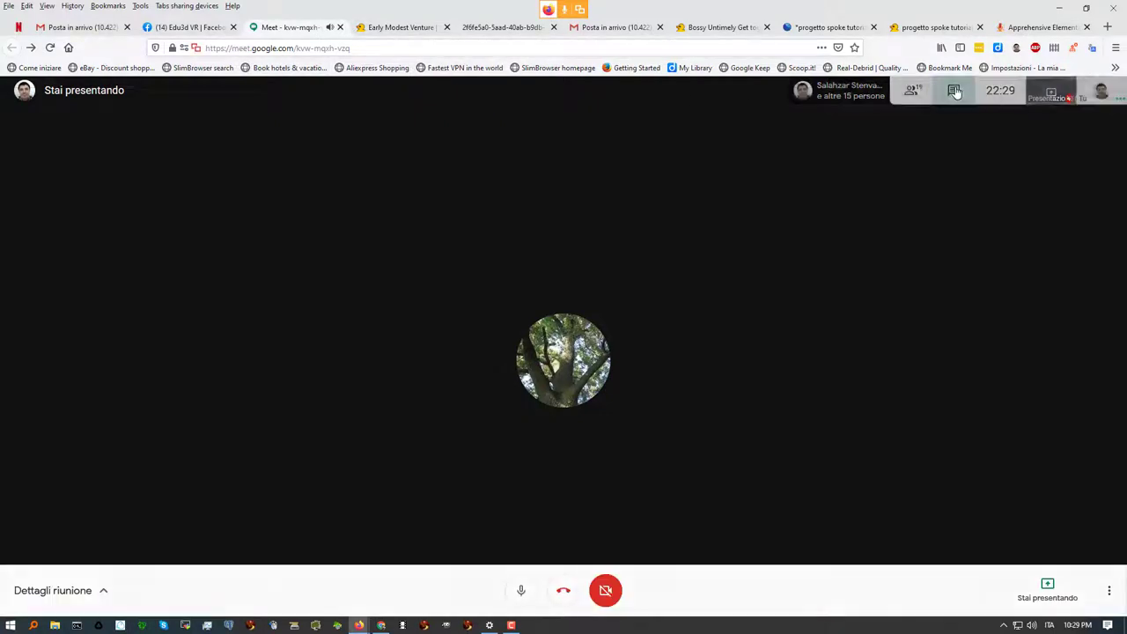
# Send 'foto 360' and 'video 360' in the Google Meet chat
pyautogui.click(954, 93)
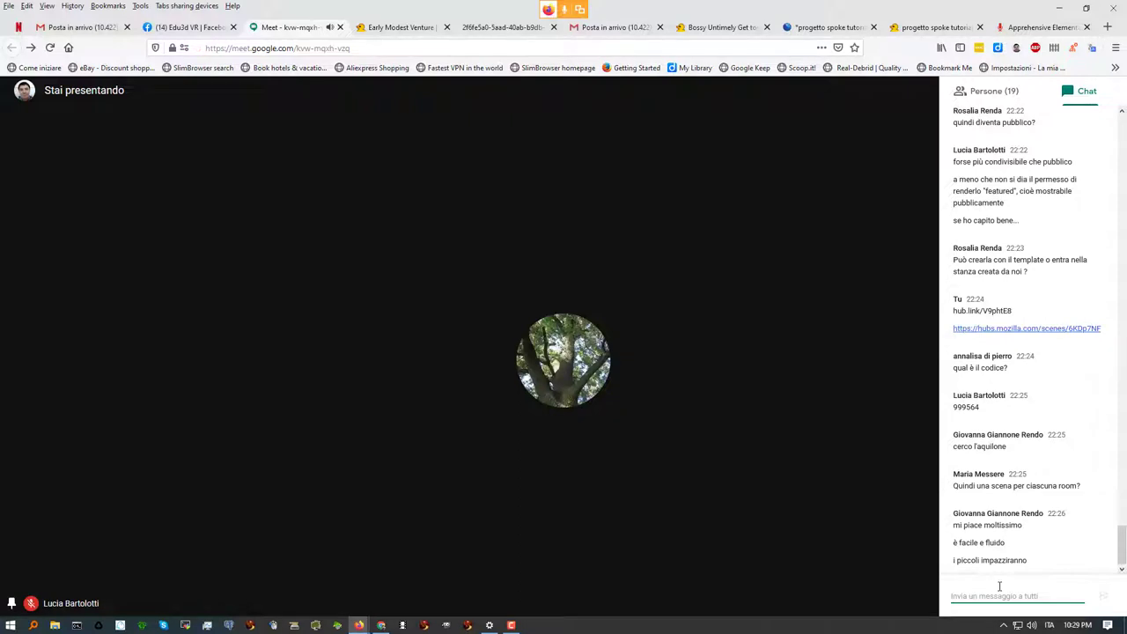
pyautogui.write('foto 360')
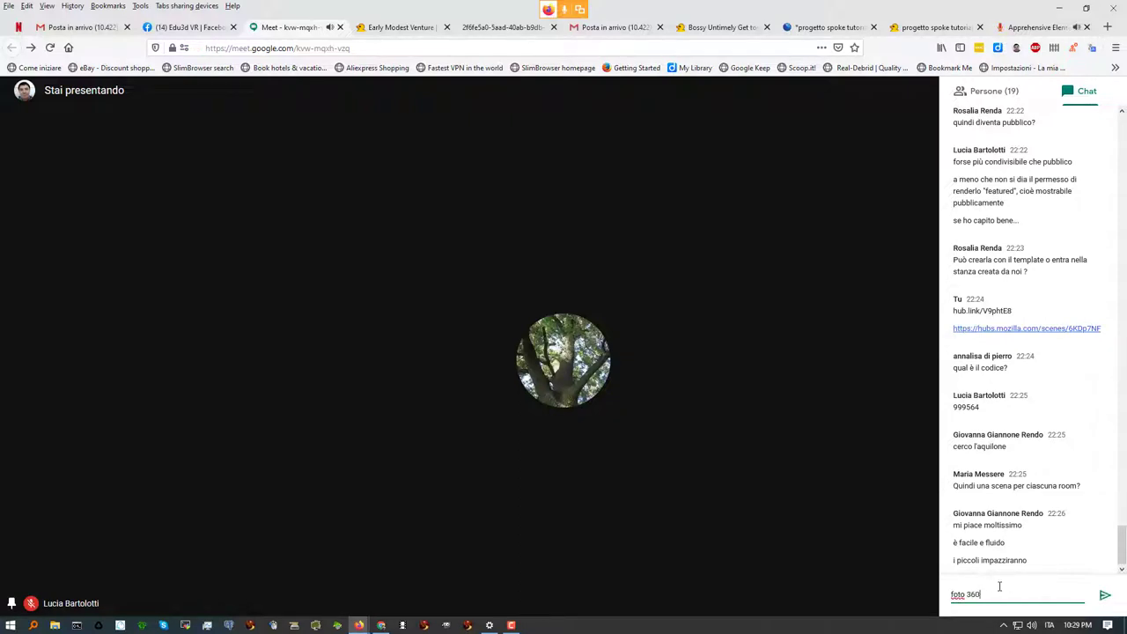
pyautogui.press('Return')
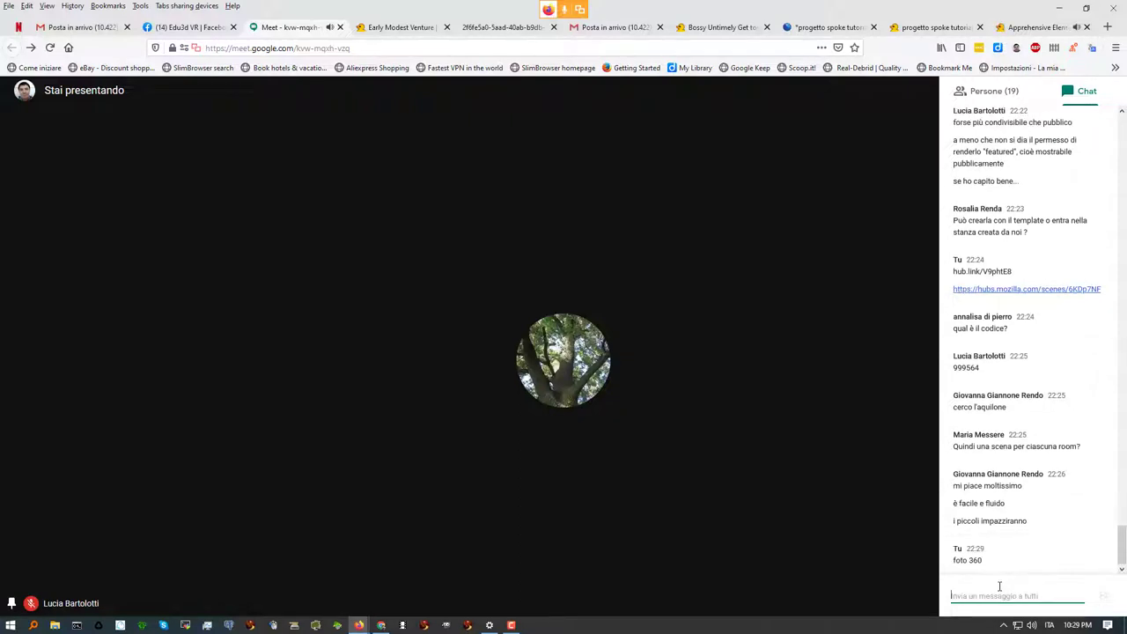
pyautogui.write('video 360')
pyautogui.press('Return')
# Send 'musica' in the chat and bring up the Apprehensive Elementary Plaza Hubs room
pyautogui.write('mu')
pyautogui.write('sci')
pyautogui.press('BackSpace')
pyautogui.press('BackSpace')
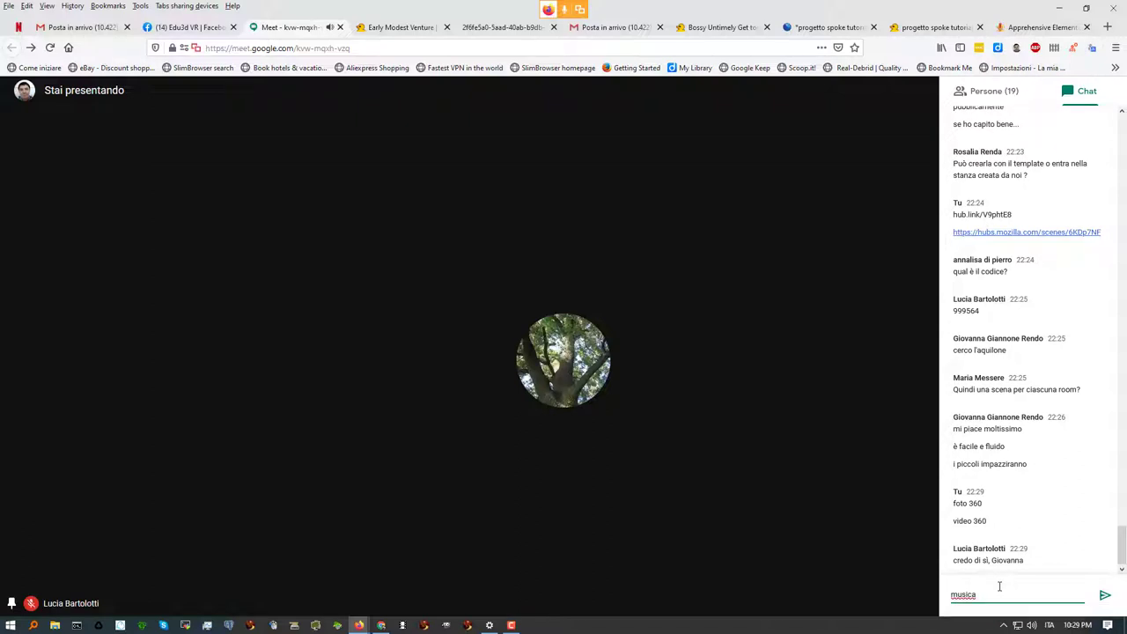
pyautogui.write('ica')
pyautogui.press('Return')
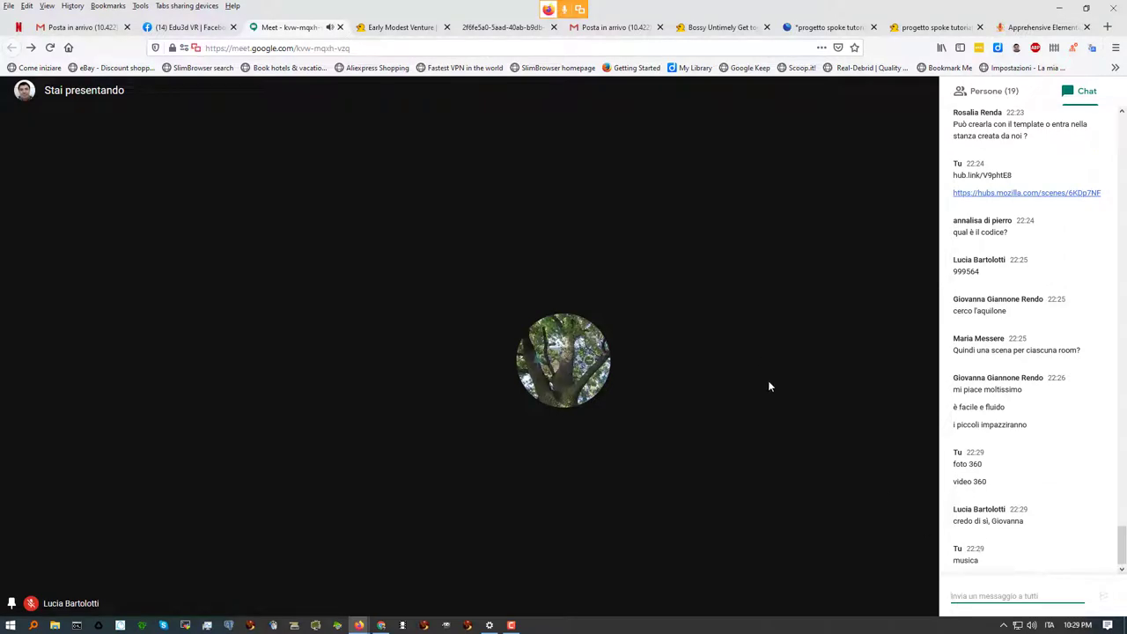
pyautogui.moveTo(380, 627)
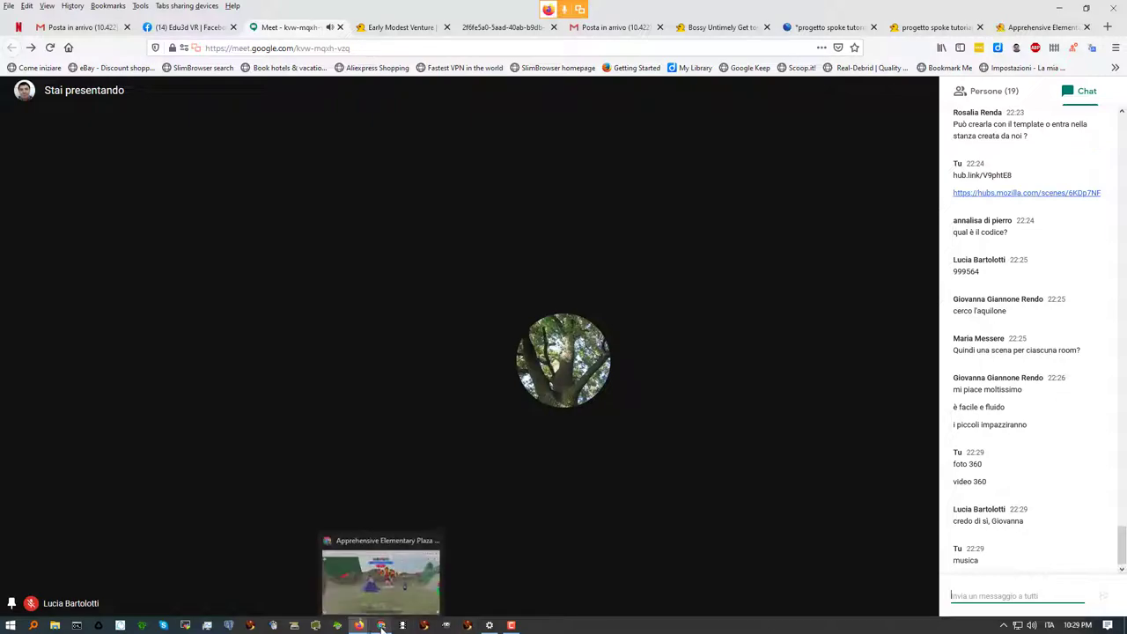
pyautogui.click(413, 599)
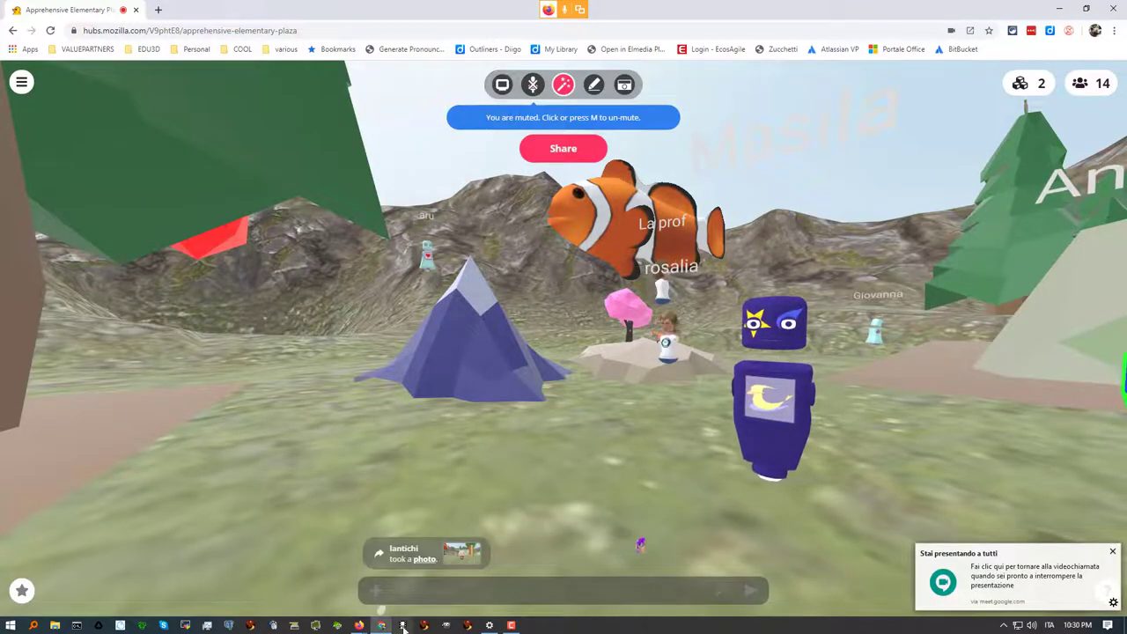
# Go back to the Google Meet window, then to the 'progetto spoke tutorial' Spoke tab
pyautogui.moveTo(359, 626)
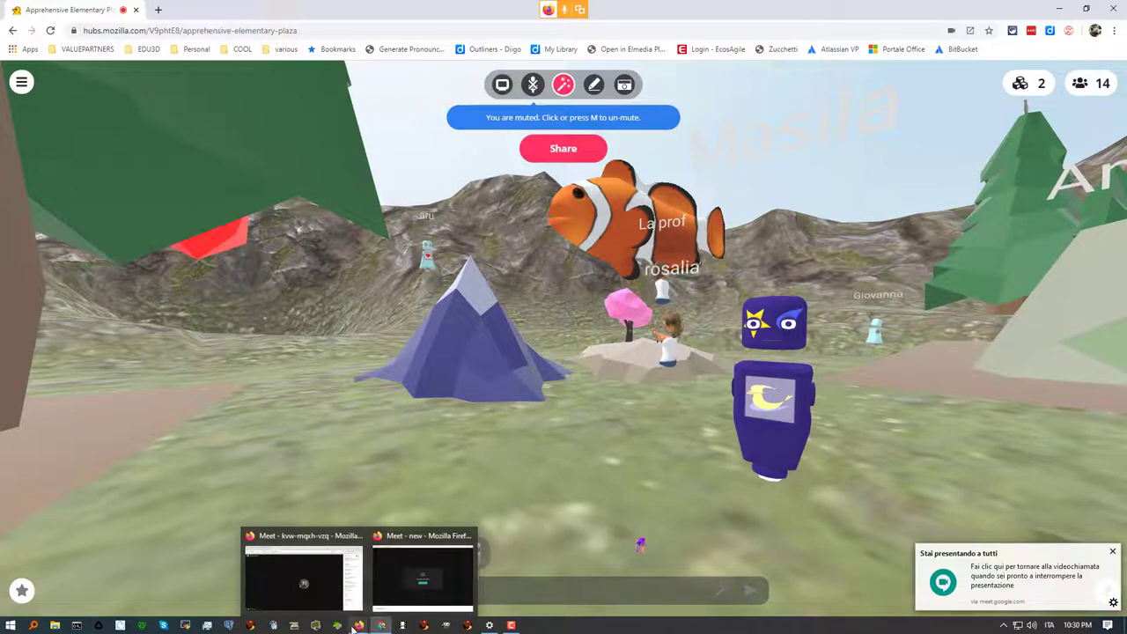
pyautogui.click(331, 585)
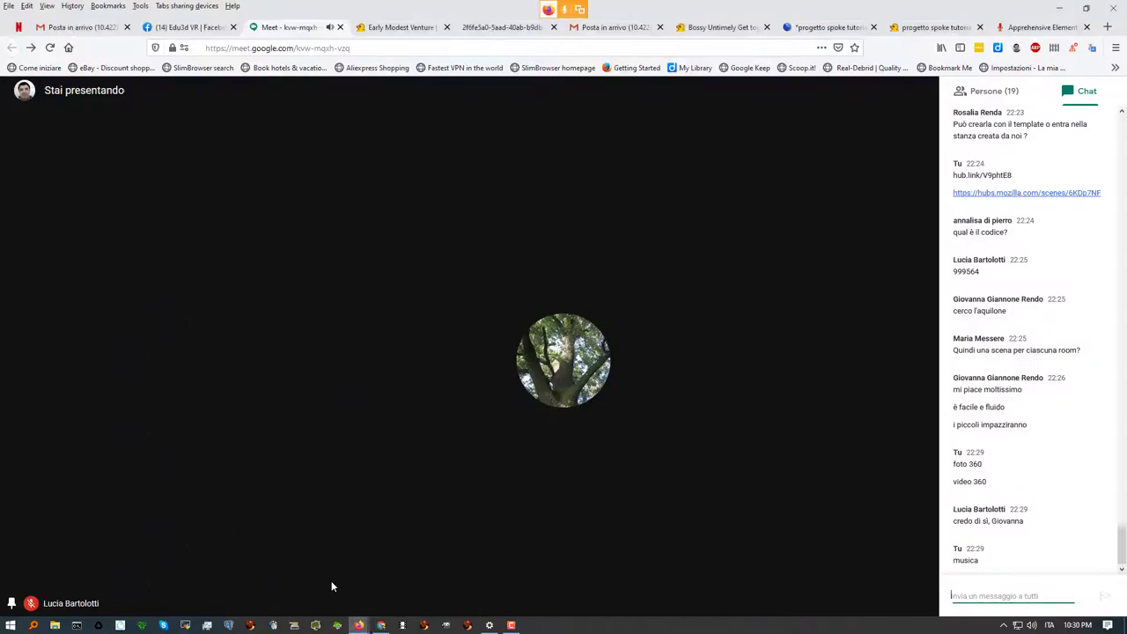
pyautogui.click(823, 27)
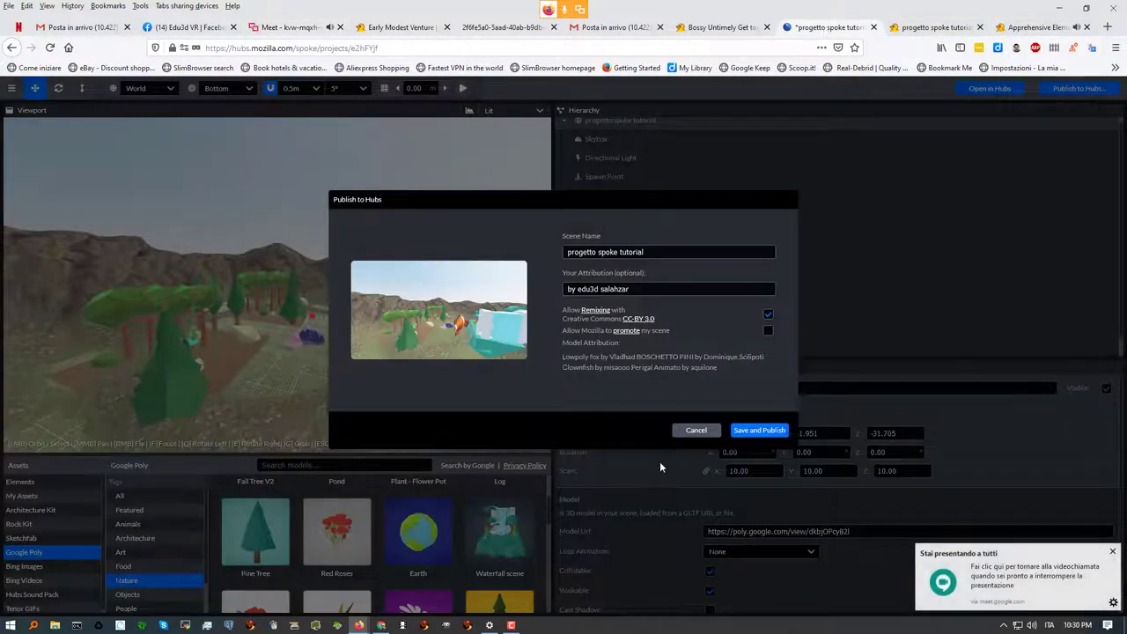
# Save and publish 'progetto spoke tutorial' to Hubs, then switch to Meet during export
pyautogui.click(759, 432)
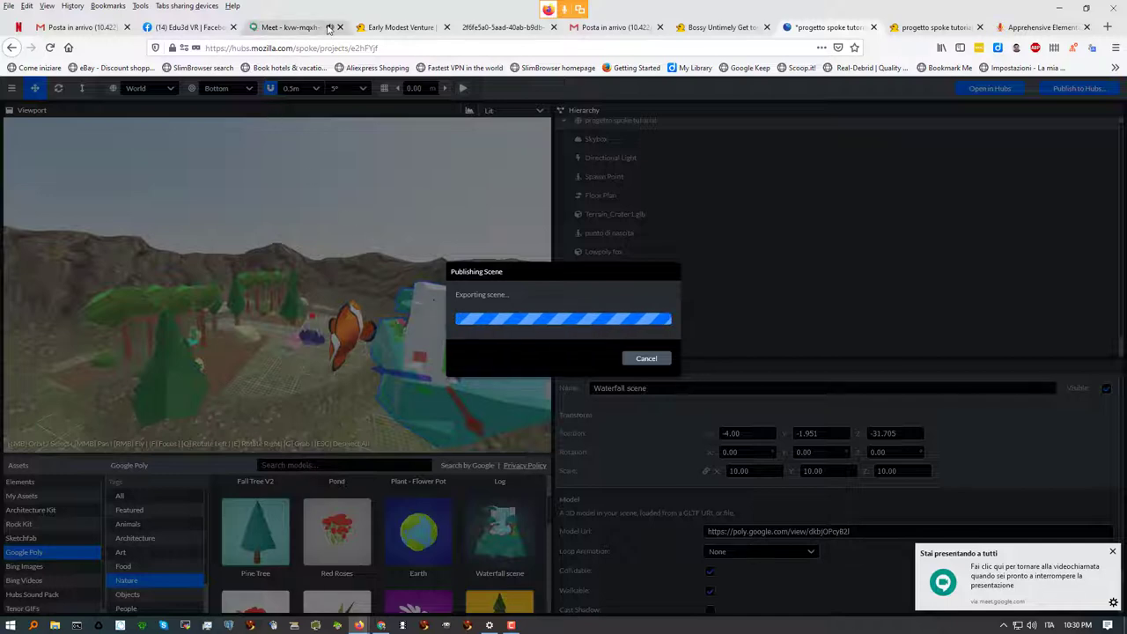
pyautogui.click(282, 28)
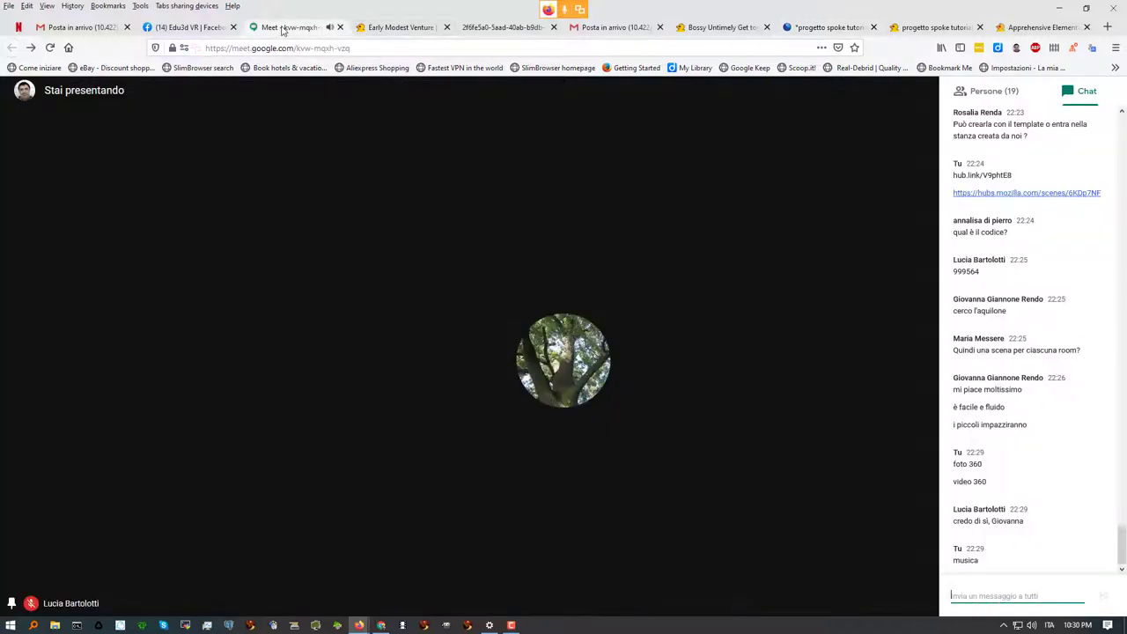
# Return to the '*progetto spoke tutorial' tab to check the export progress
pyautogui.click(819, 29)
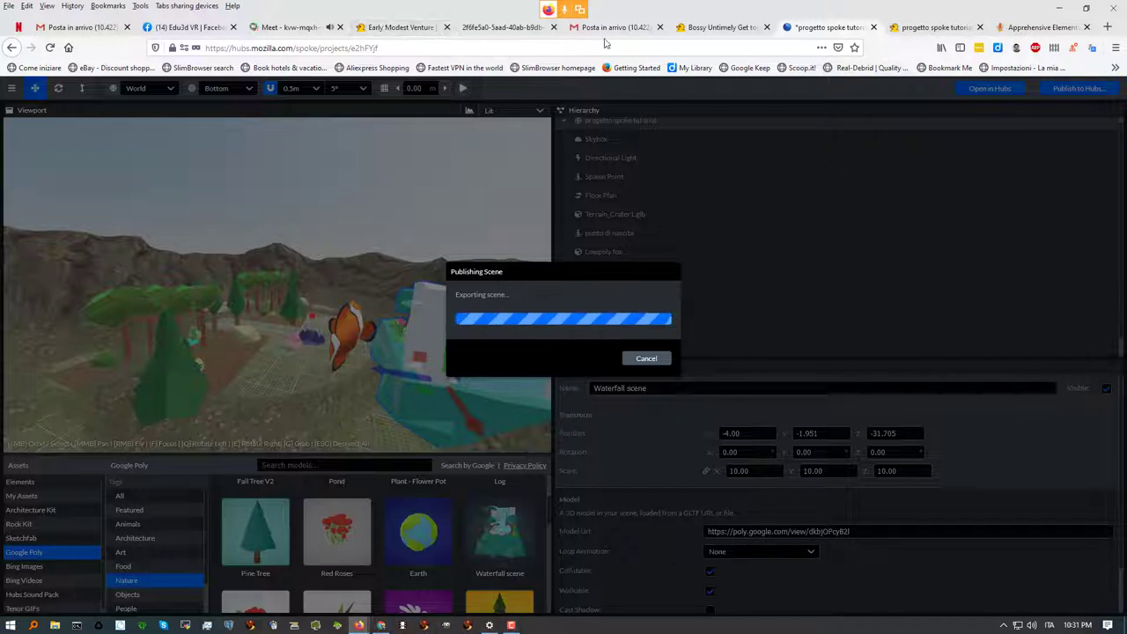
# Look through the Hubs tabs to Apprehensive Elementary Plaza and close its share room link dialog
pyautogui.click(709, 27)
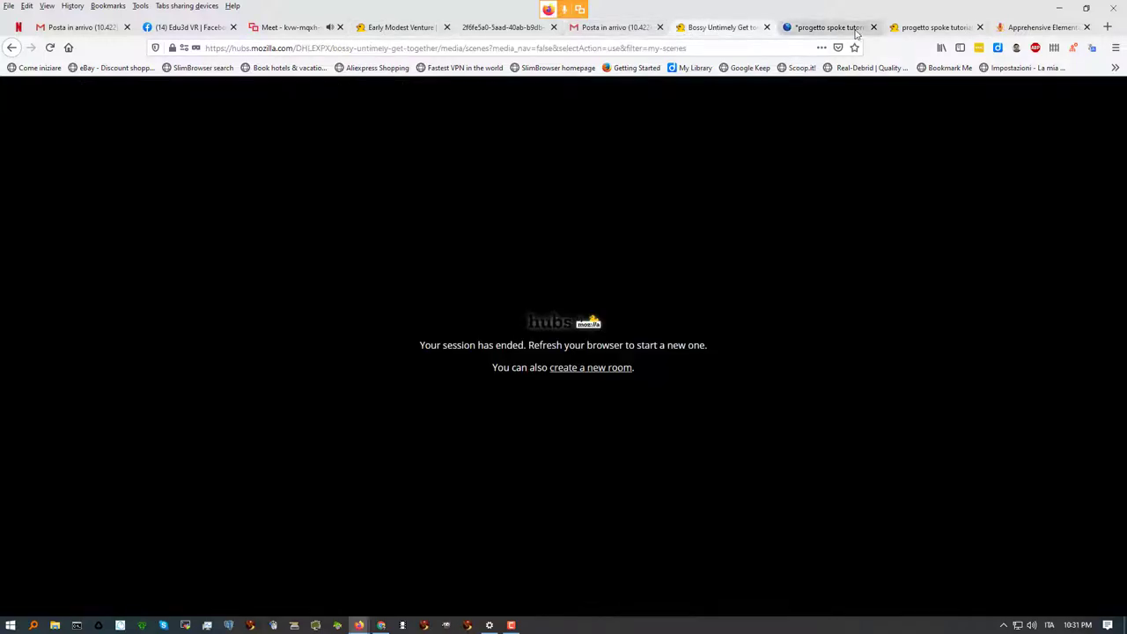
pyautogui.click(951, 27)
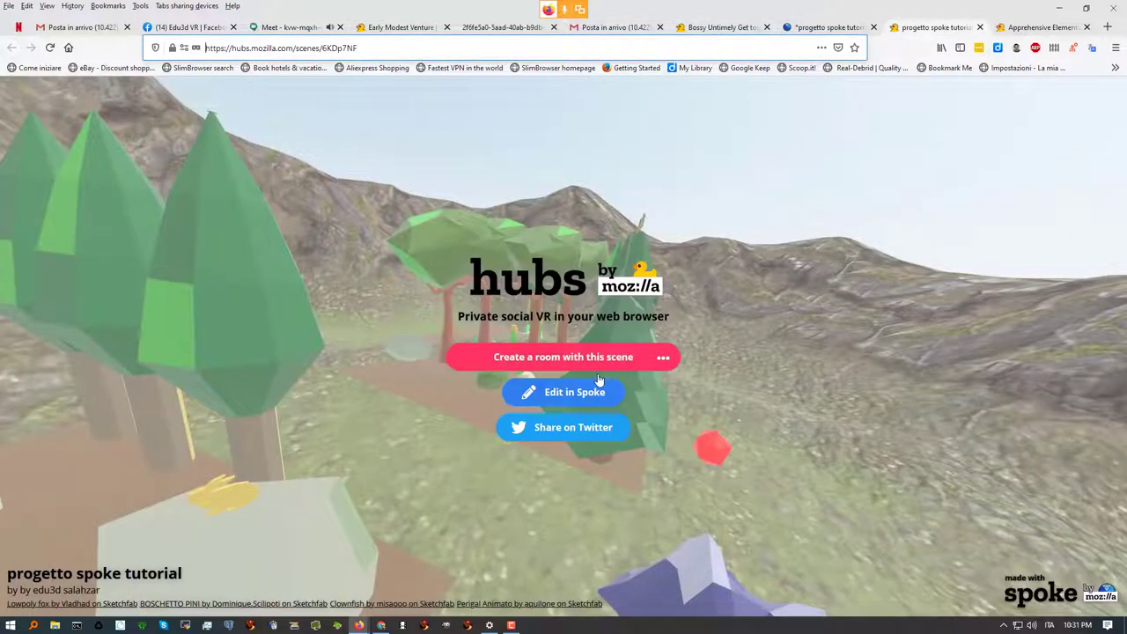
pyautogui.click(1035, 27)
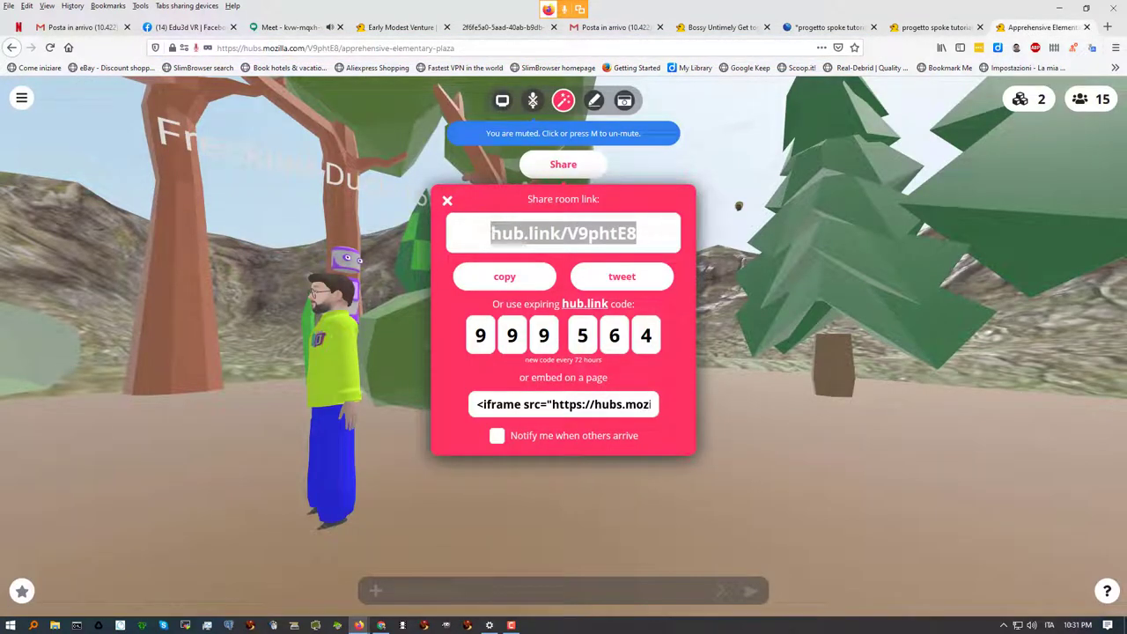
pyautogui.click(447, 201)
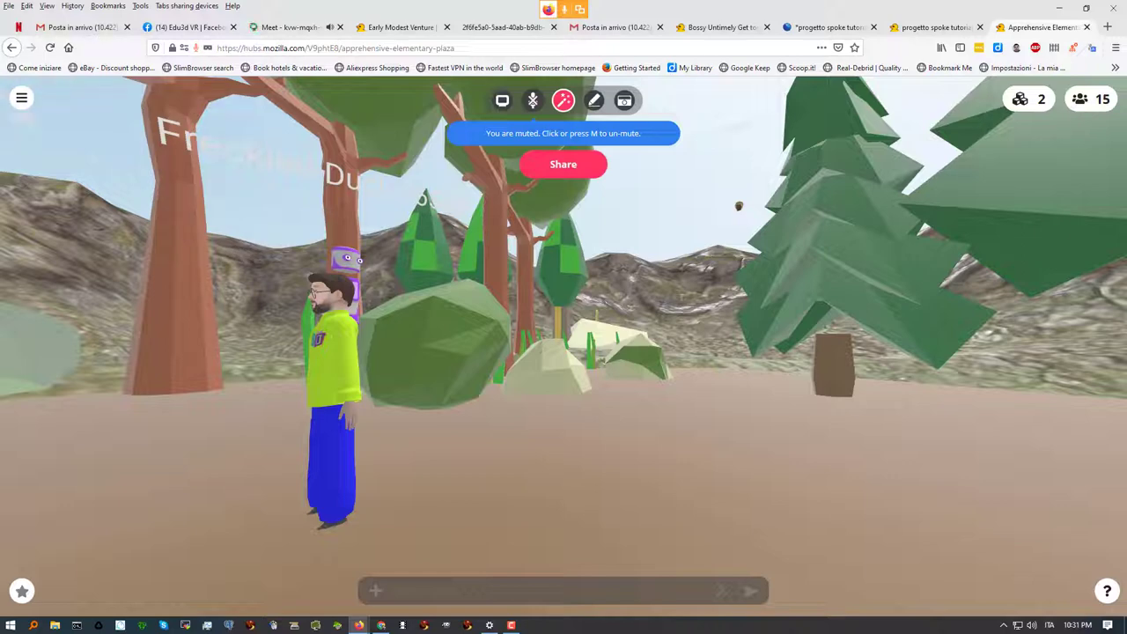
# Browse the room's scene chooser between My Scenes and Featured, then return to Spoke
pyautogui.click(24, 99)
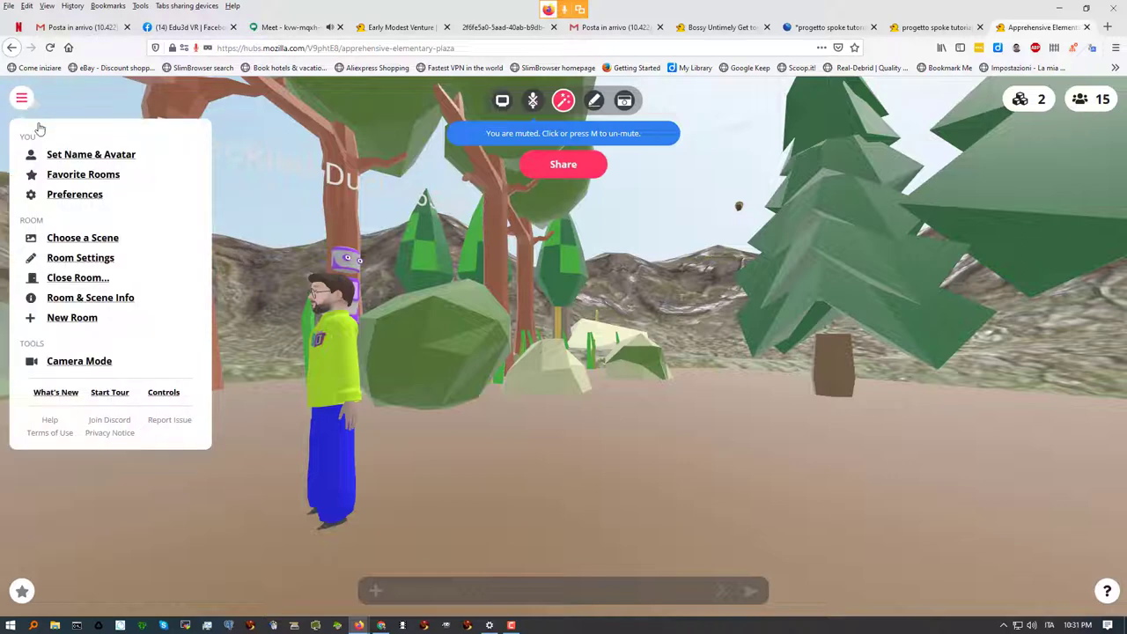
pyautogui.click(88, 239)
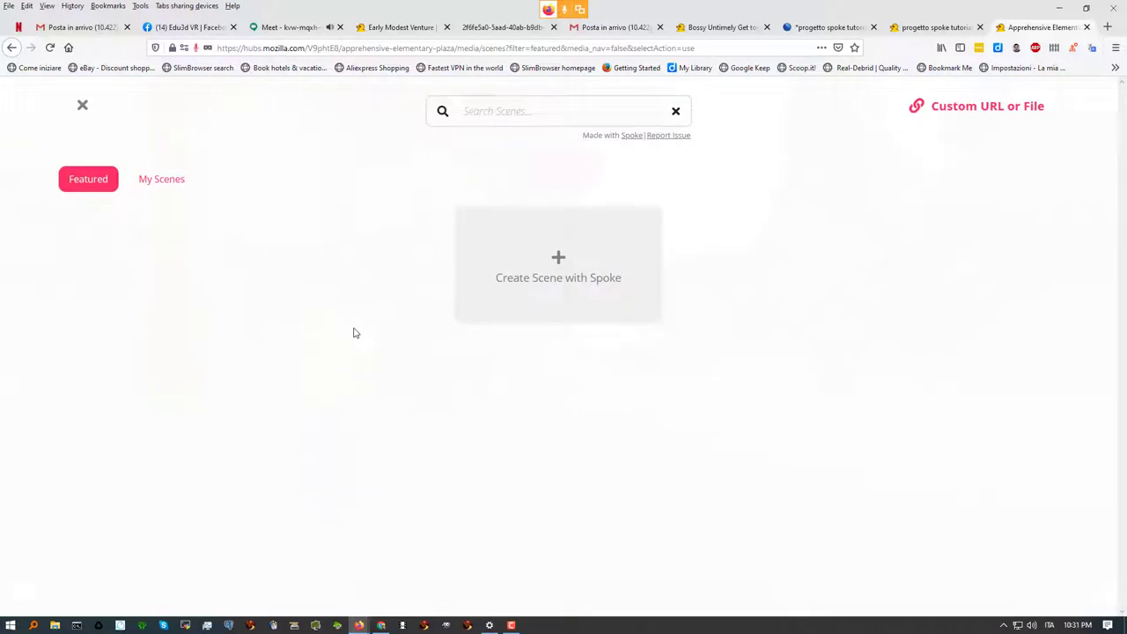
pyautogui.click(163, 181)
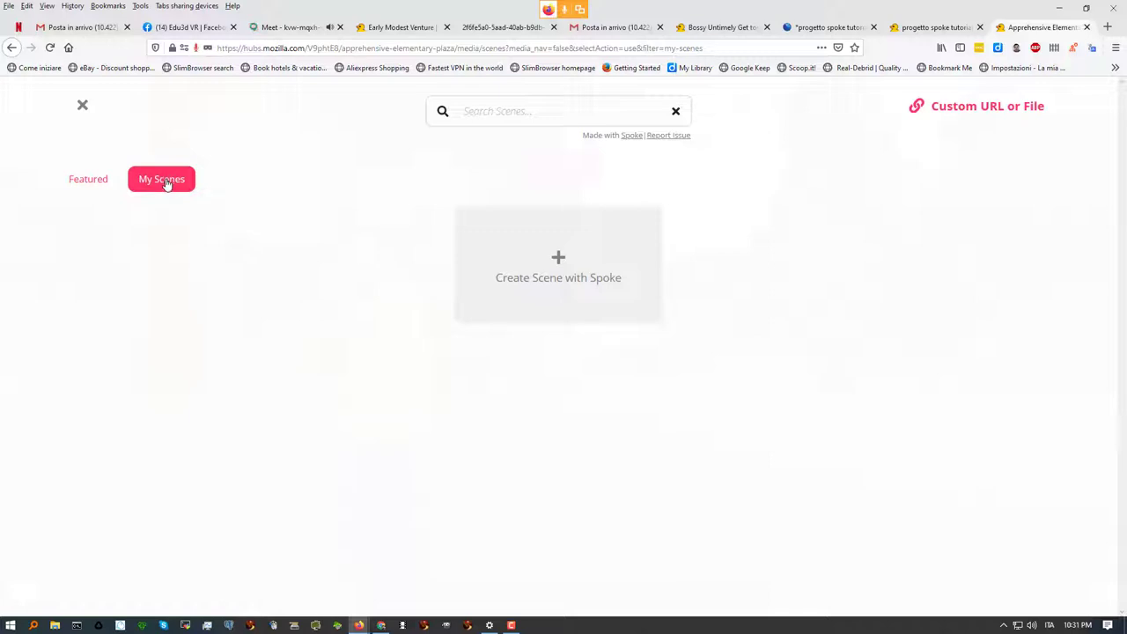
pyautogui.click(86, 181)
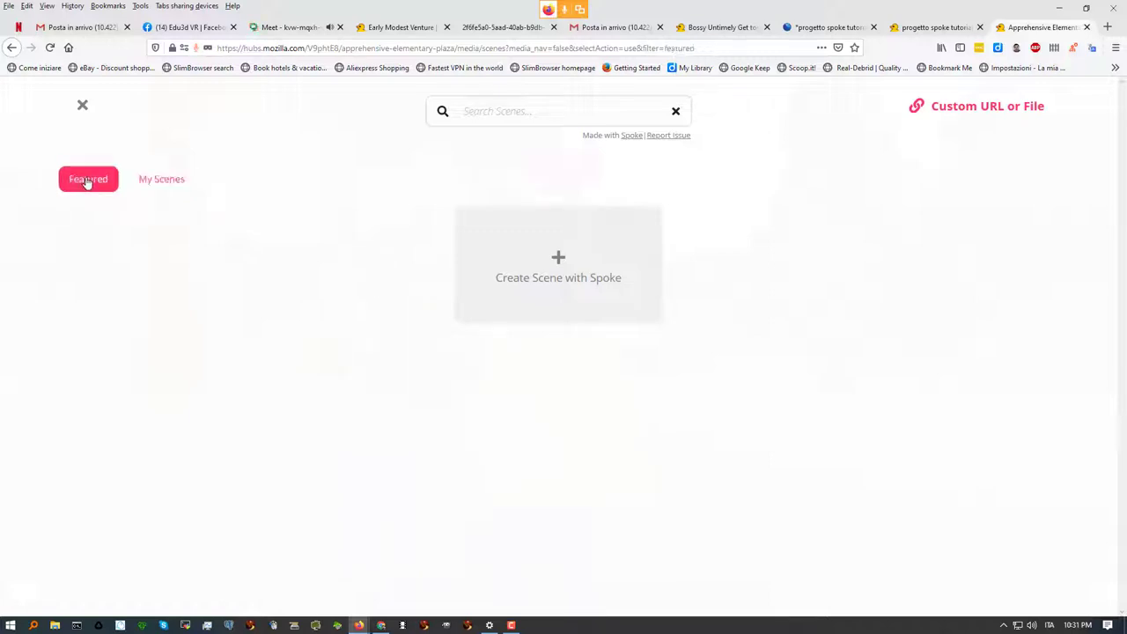
pyautogui.click(163, 183)
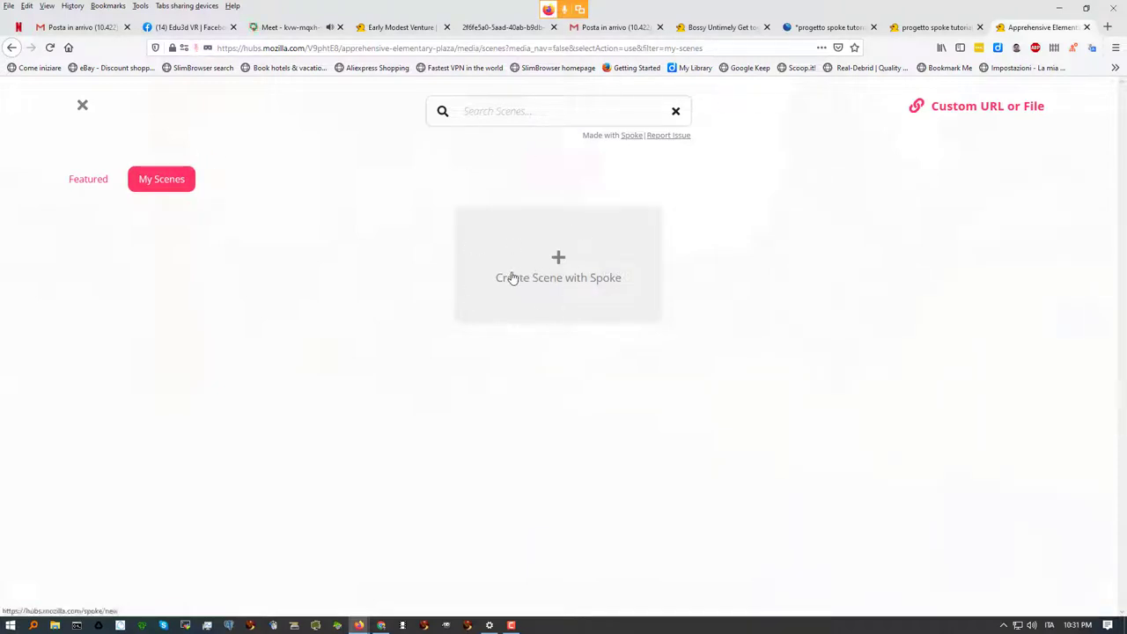
pyautogui.click(825, 27)
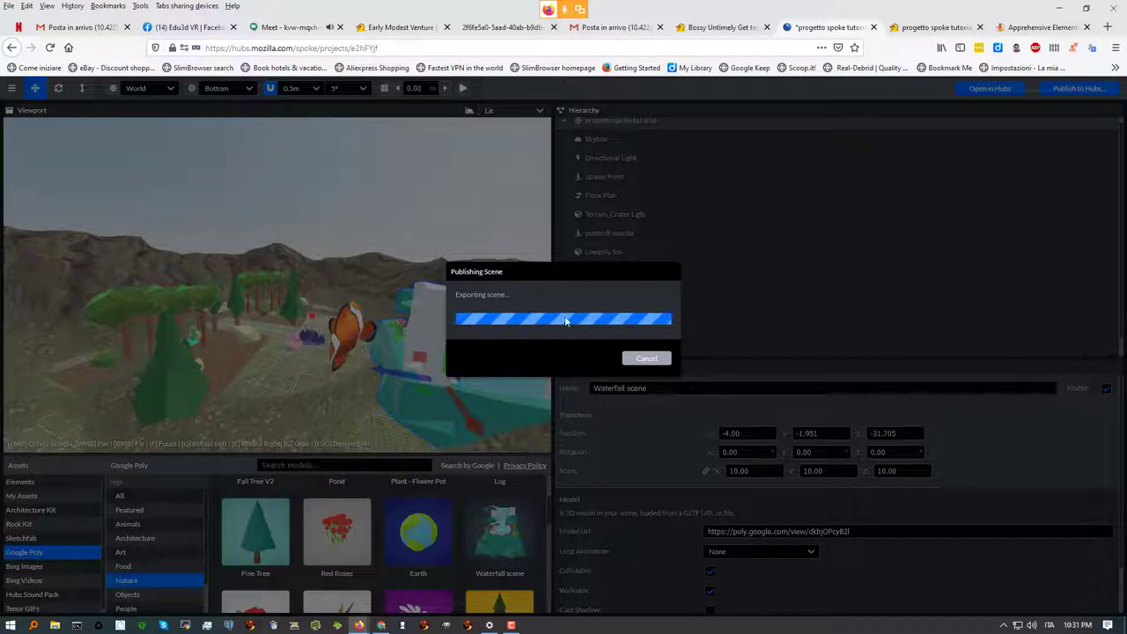
# Select the Publishing Scene title, then switch to the Google Meet call
pyautogui.tripleClick(520, 276)
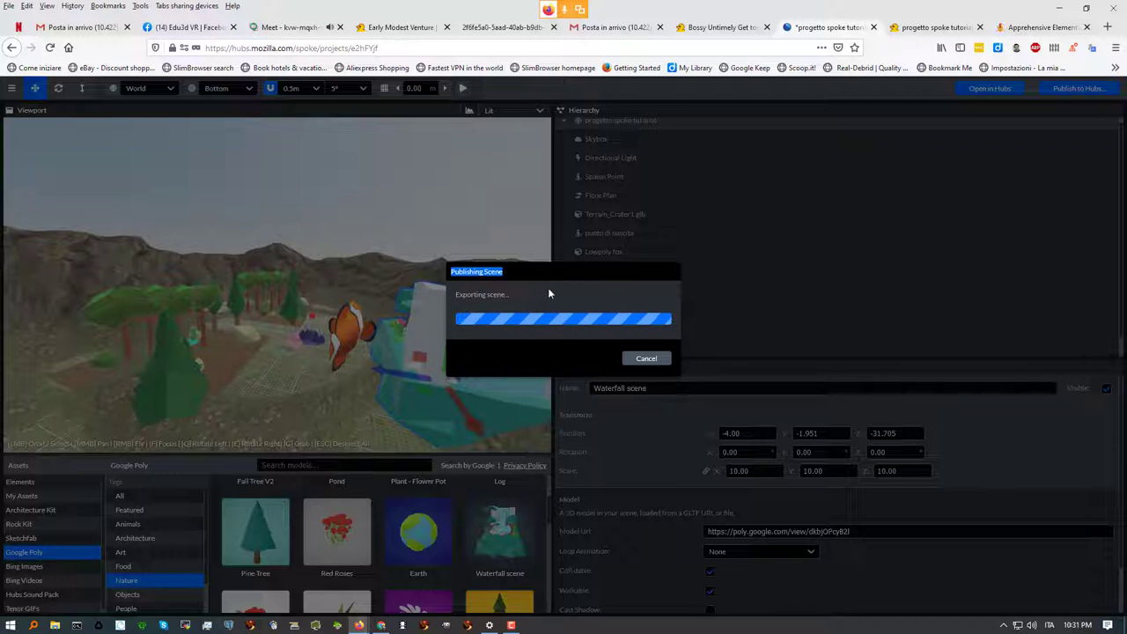
pyautogui.click(302, 29)
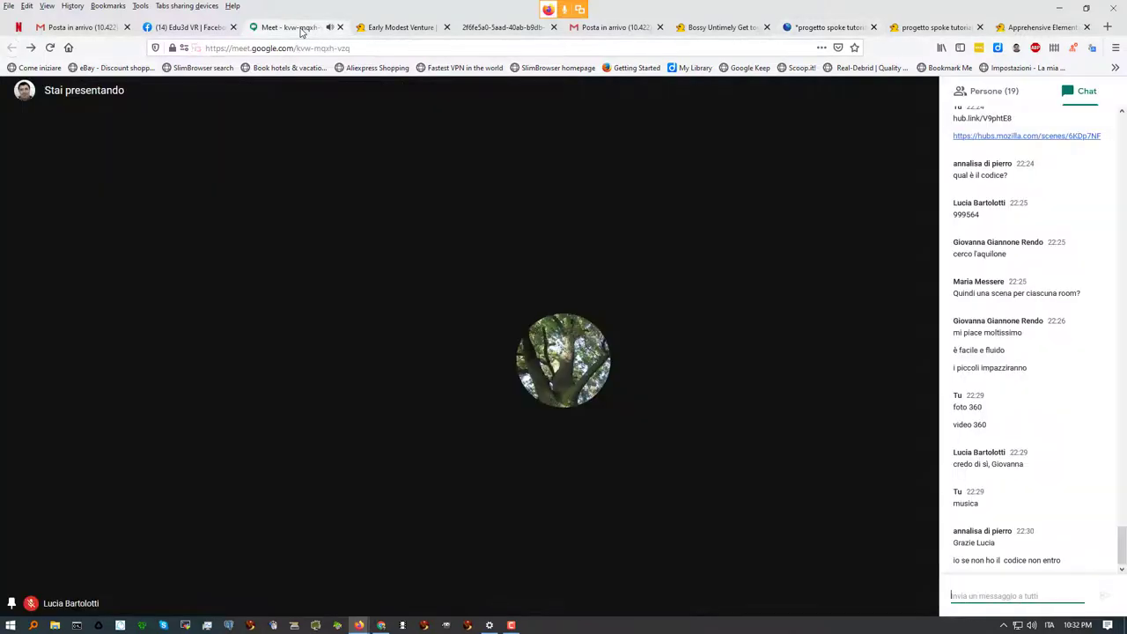
# Leave the Meet chat, glance at the Hubs and Spoke tabs, then show the Apprehensive Elementary Plaza room
pyautogui.click(987, 596)
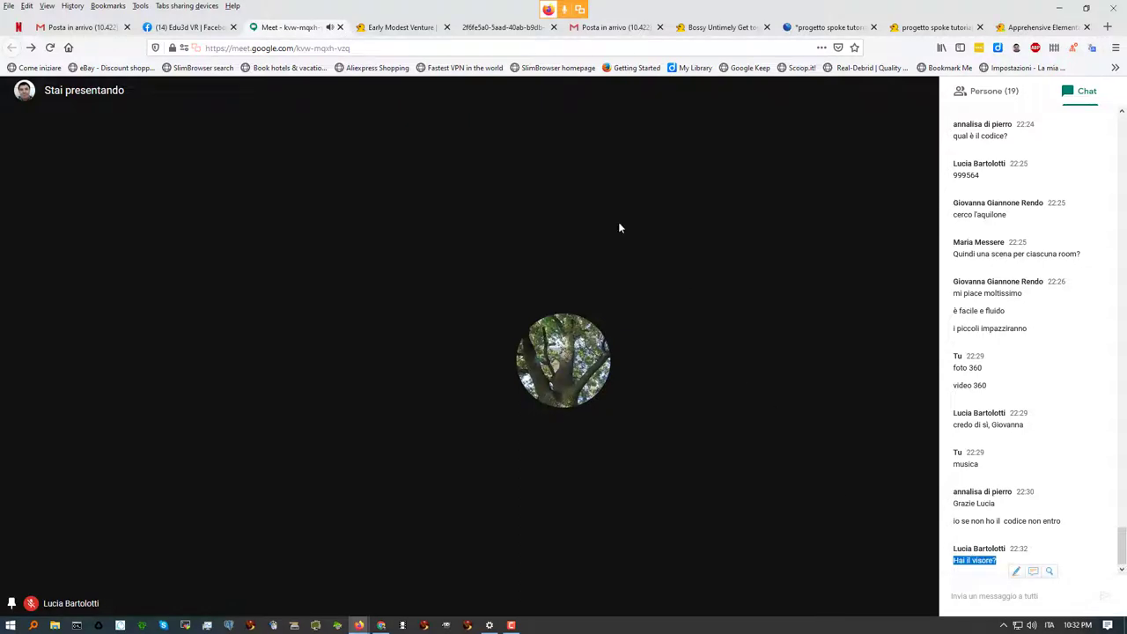
pyautogui.click(719, 28)
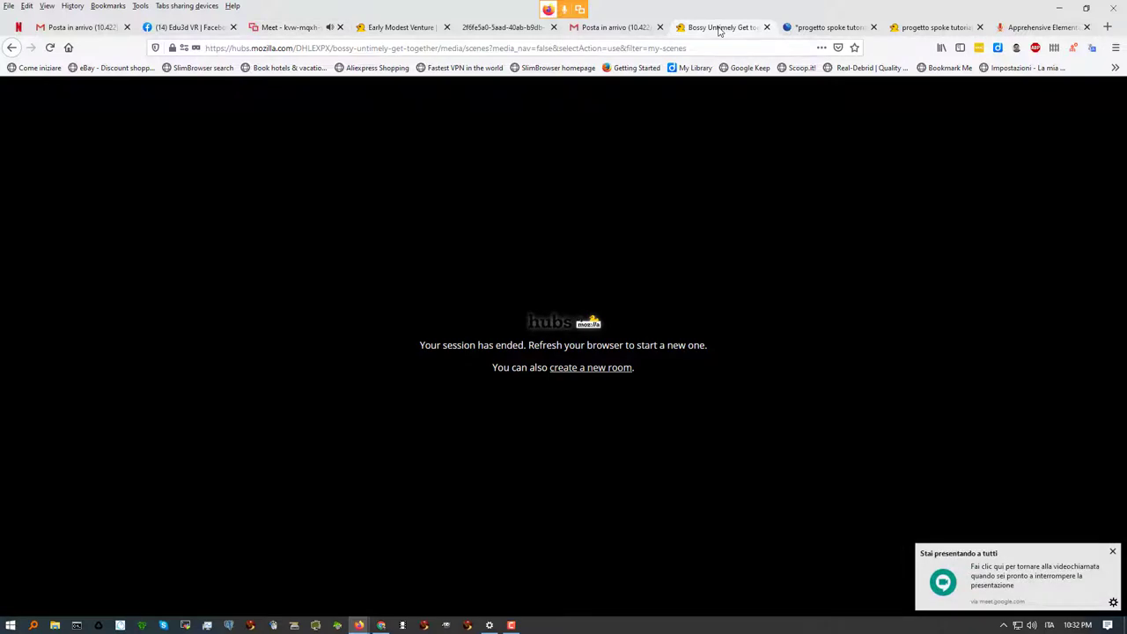
pyautogui.click(810, 34)
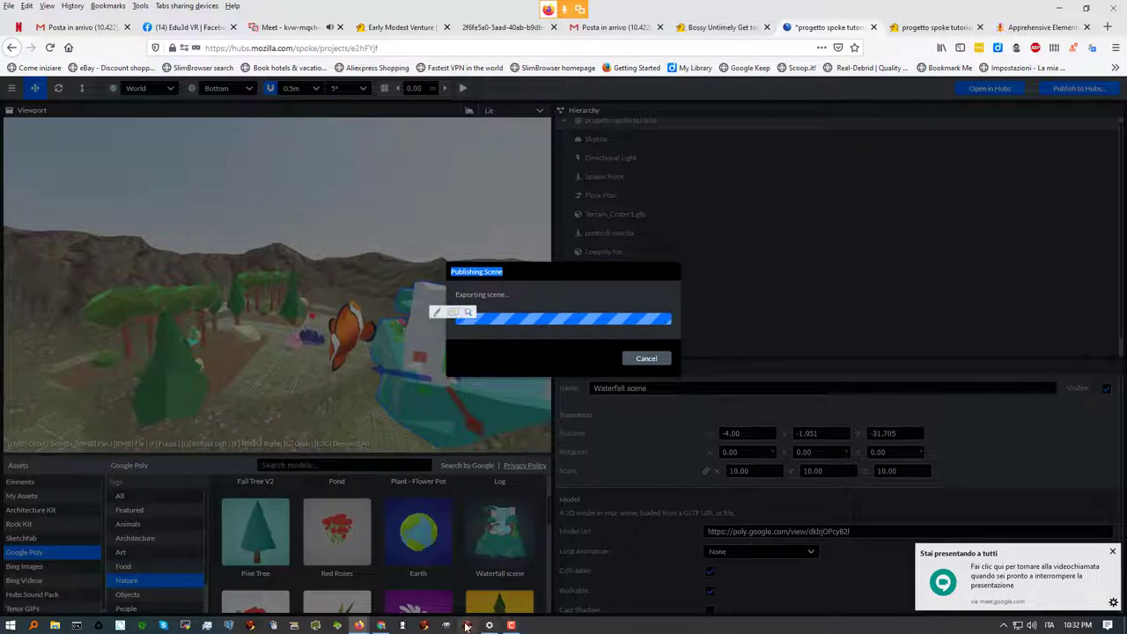
pyautogui.click(382, 627)
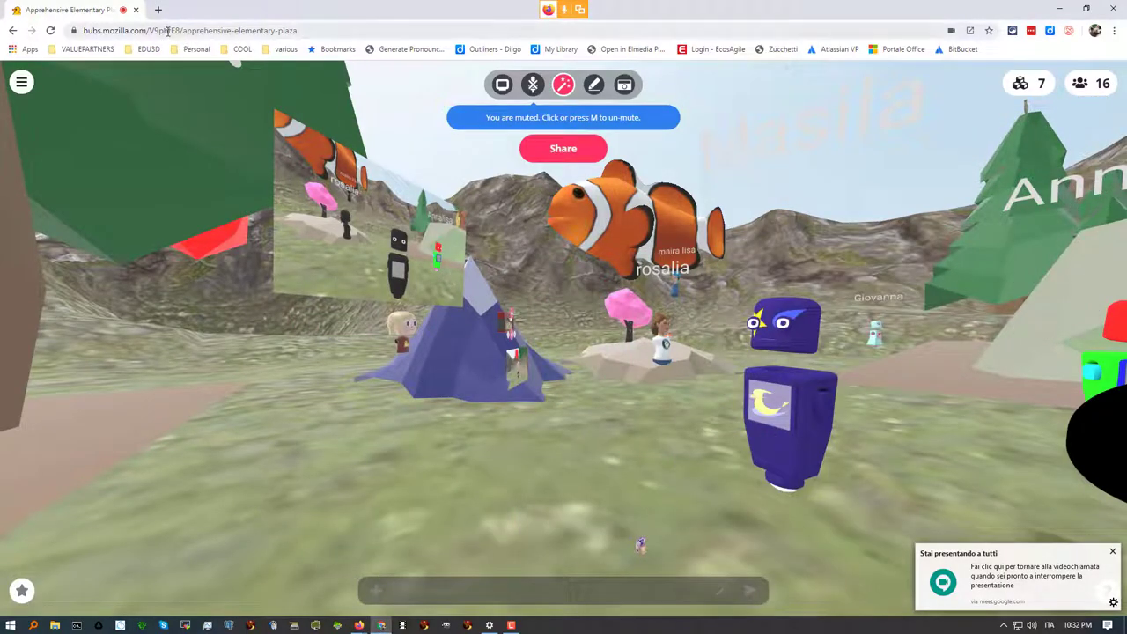
# Show the room's share link and code, select its web address, and list the room's 7 objects
pyautogui.click(558, 155)
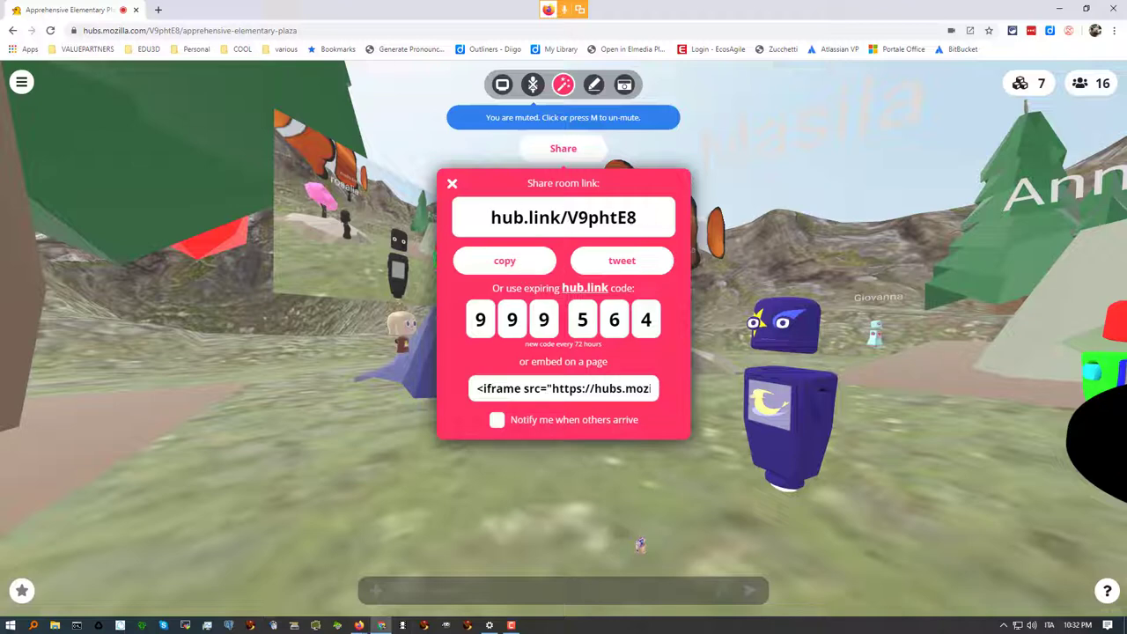
pyautogui.click(202, 30)
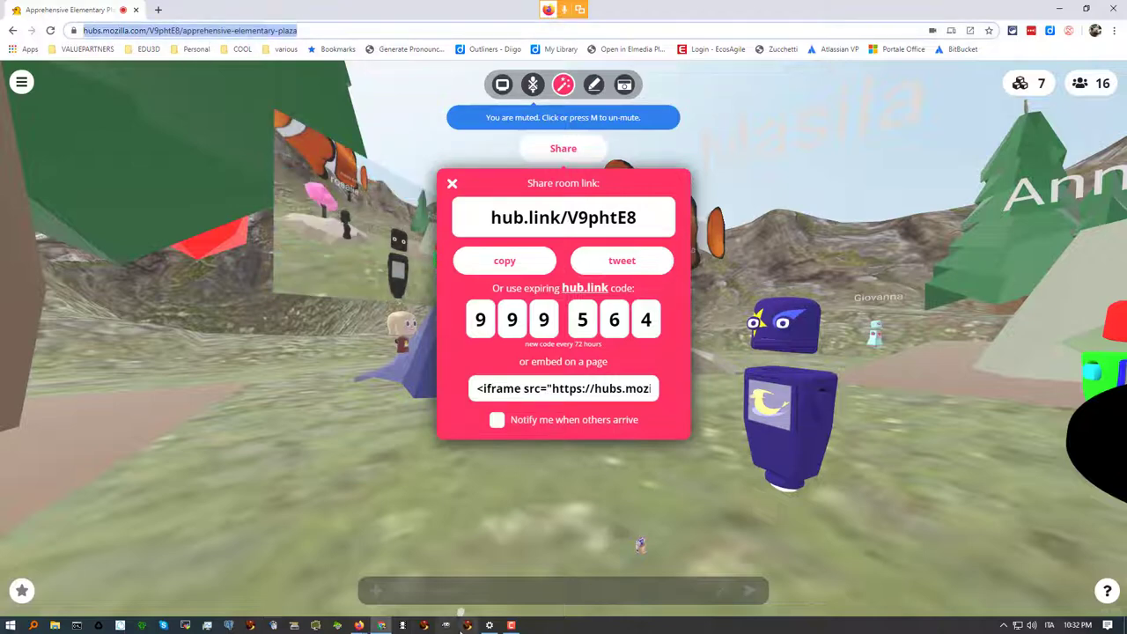
pyautogui.click(468, 625)
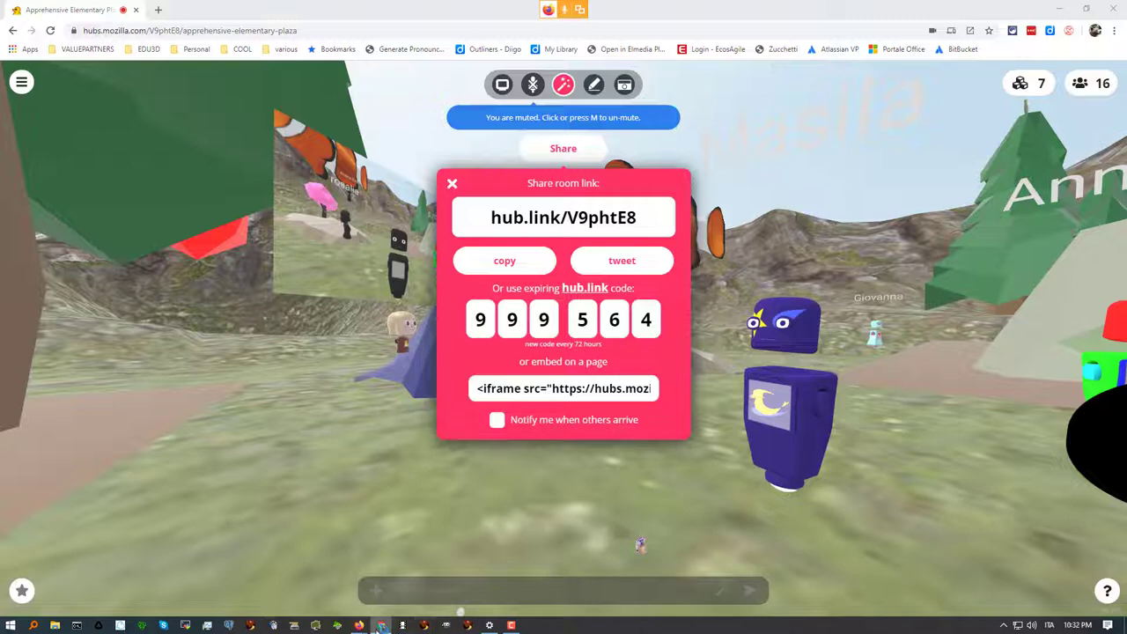
pyautogui.click(383, 572)
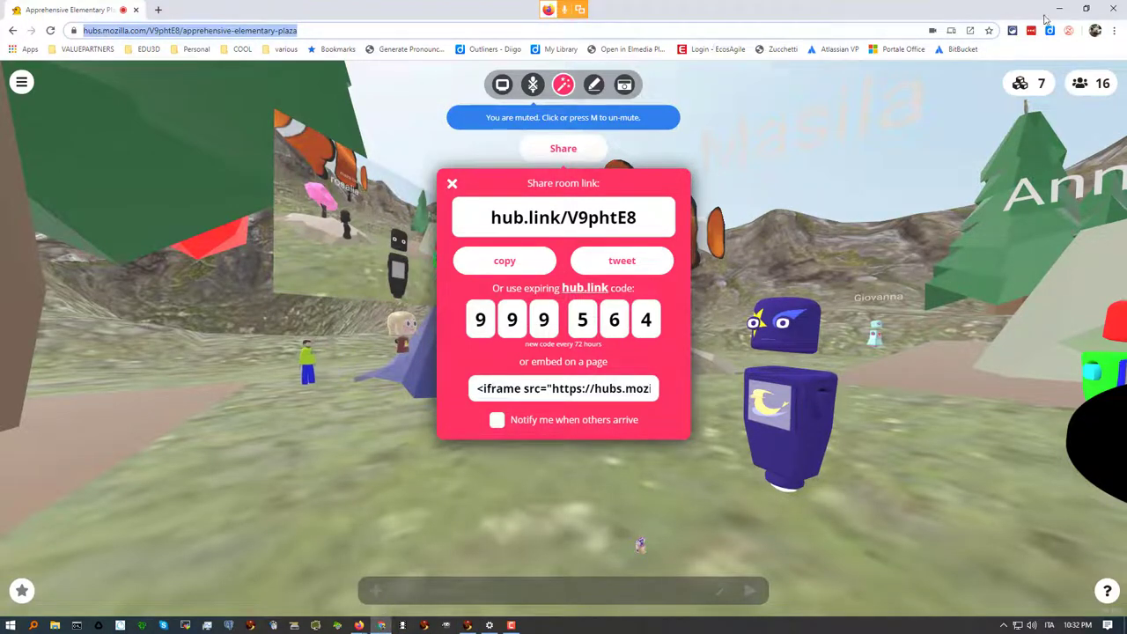
pyautogui.click(1019, 84)
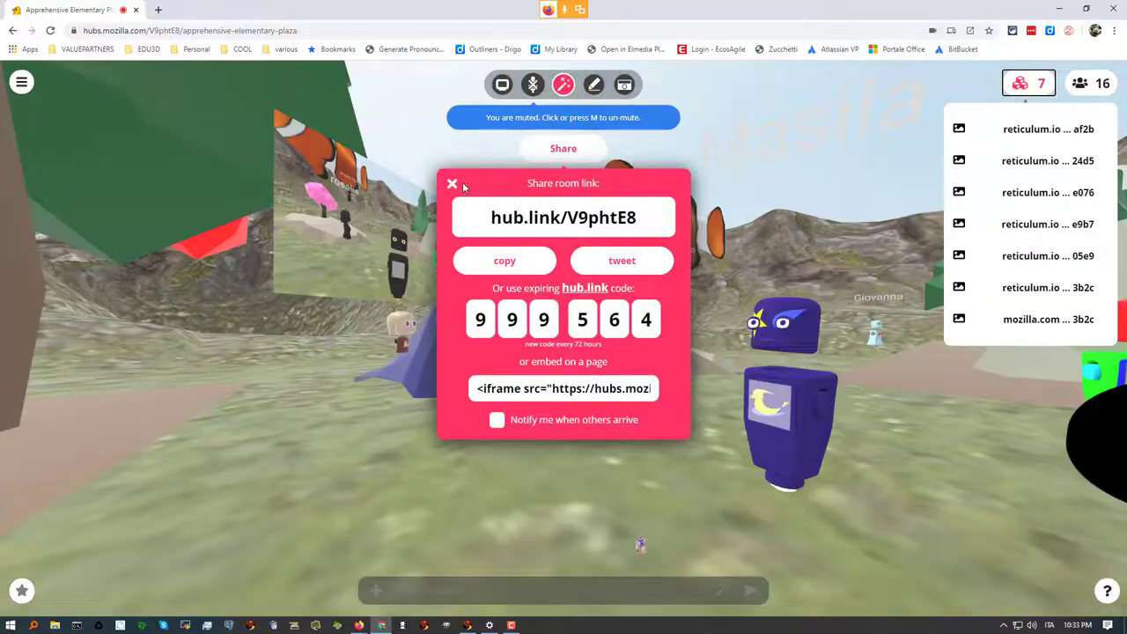
# Close the Share room link panel, check the Spoke window, and return to the Hubs room showing 8 objects
pyautogui.click(452, 183)
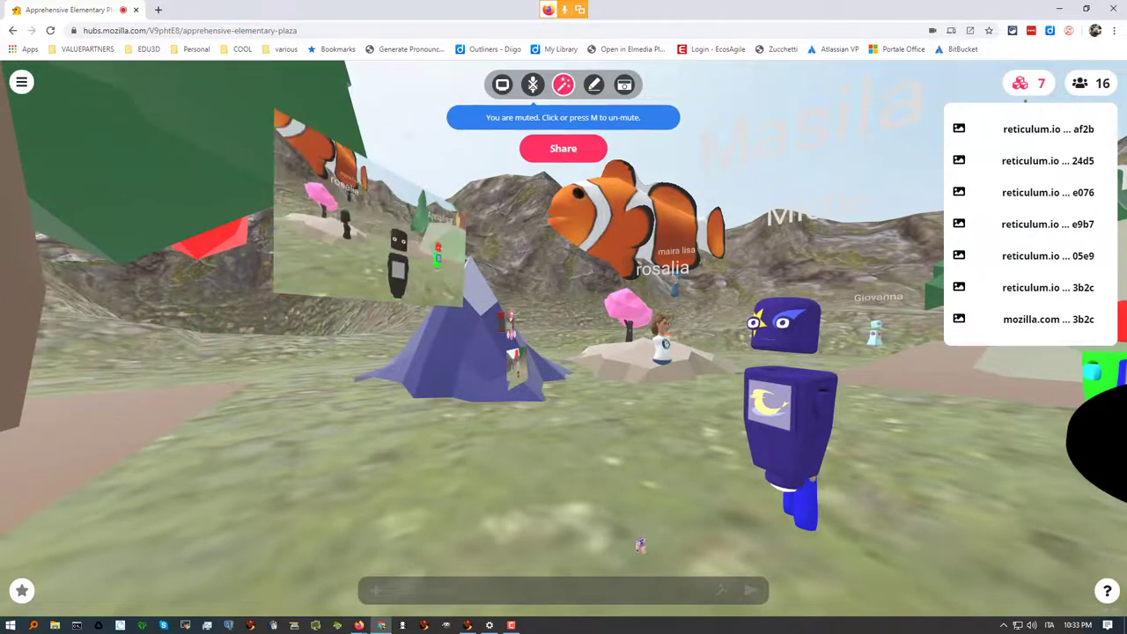
pyautogui.moveTo(423, 625)
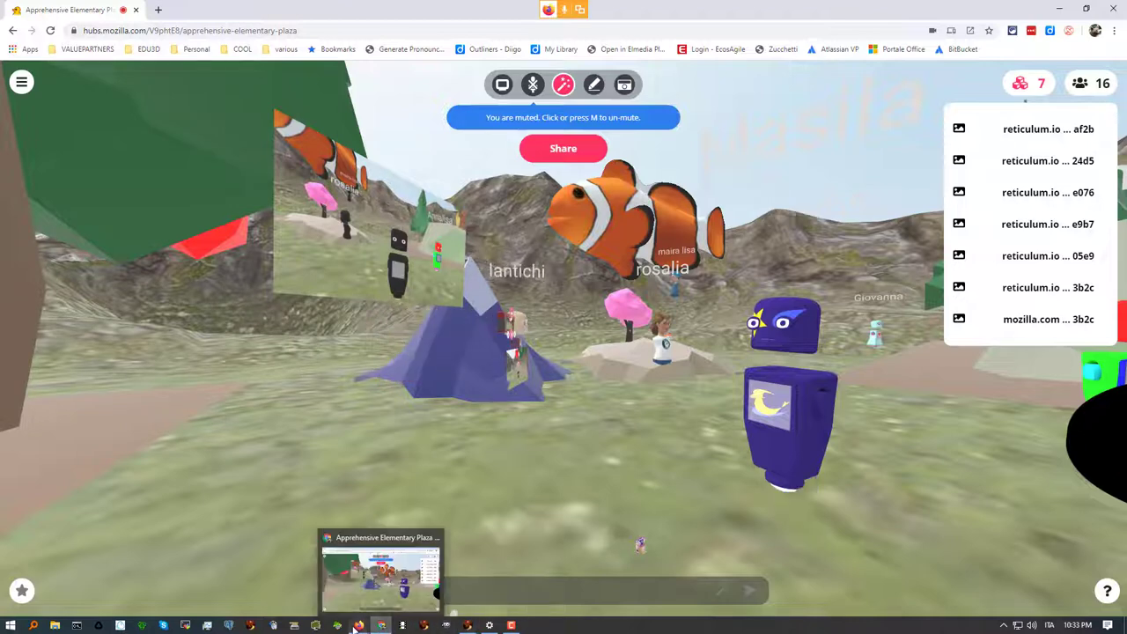
pyautogui.moveTo(358, 625)
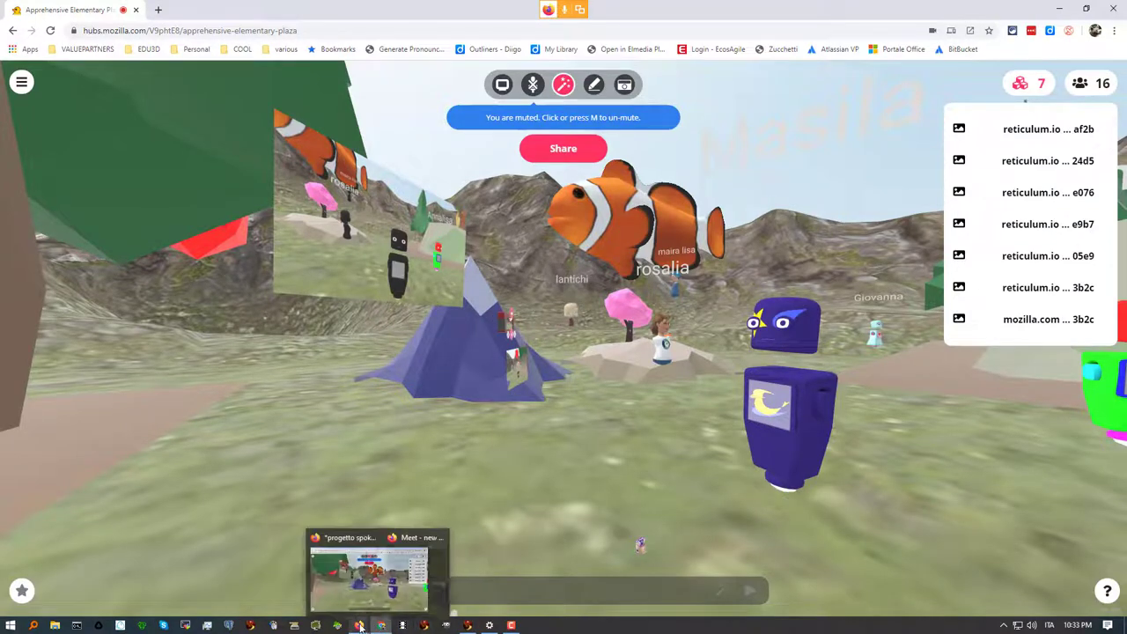
pyautogui.click(350, 599)
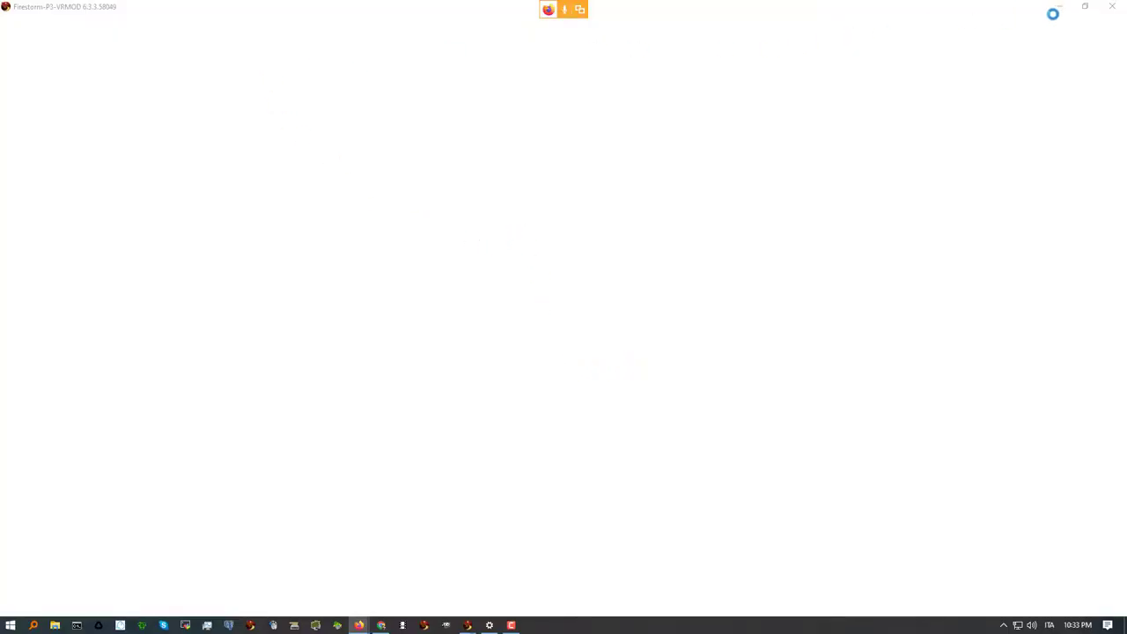
pyautogui.click(381, 626)
pyautogui.moveTo(357, 624)
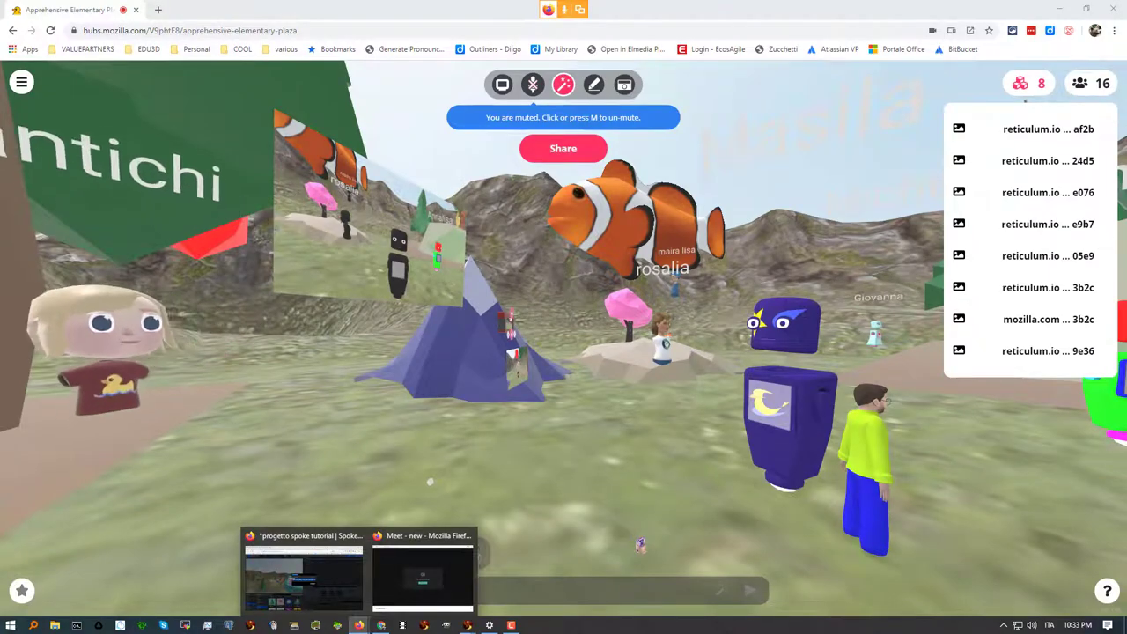
# Walk among the trees toward the photo frame, then turn toward the blue tent and avatars
pyautogui.press('w')
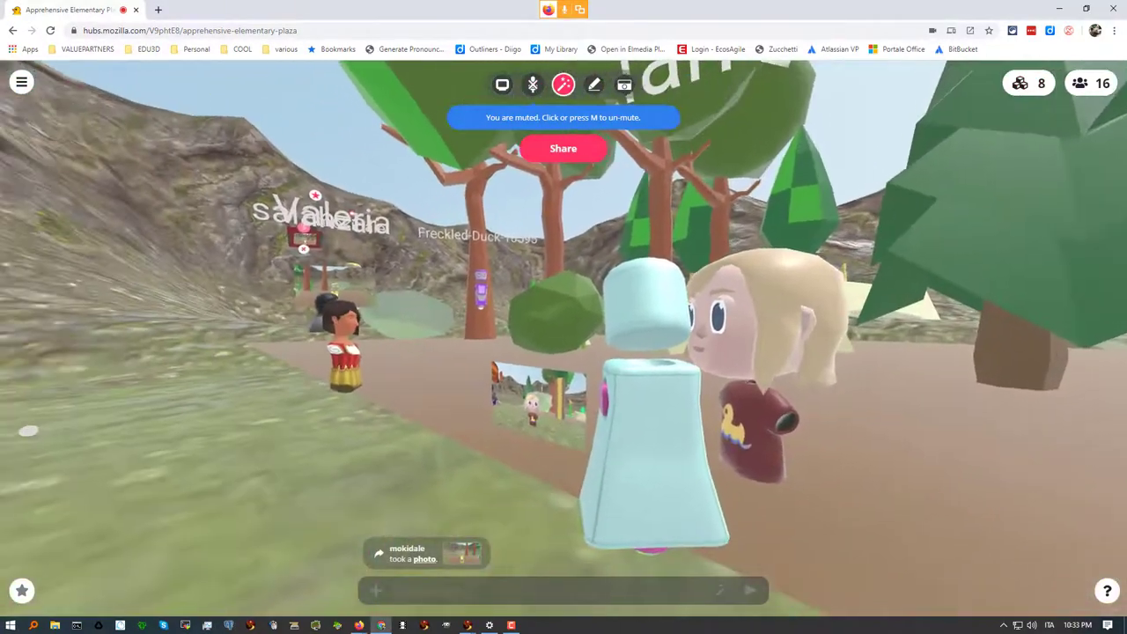
pyautogui.press('w')
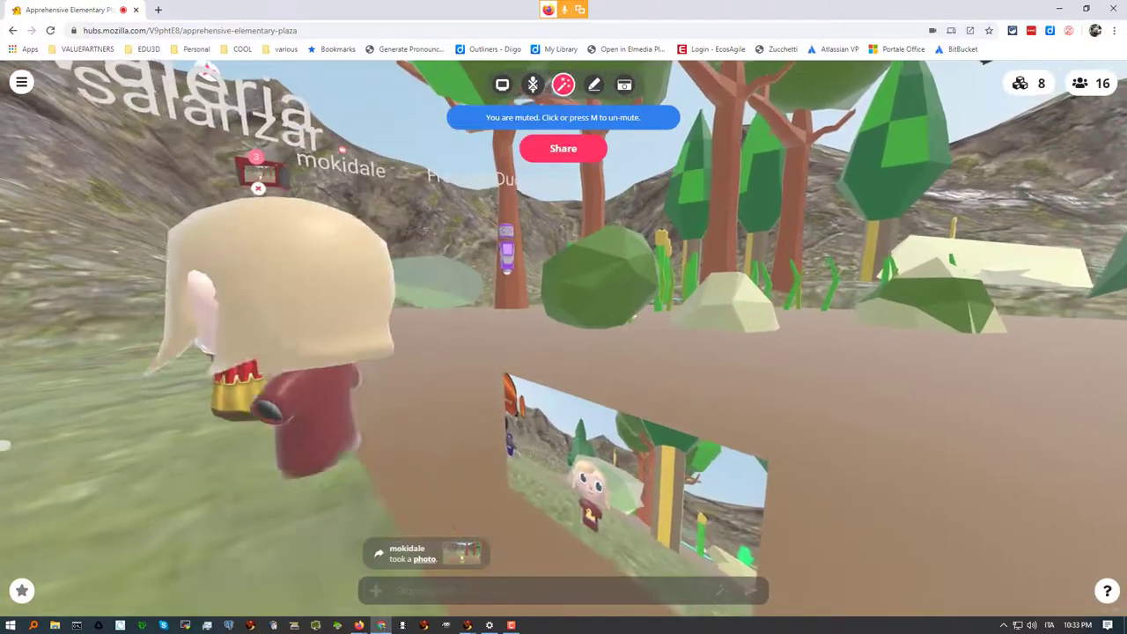
pyautogui.press('w')
pyautogui.press('Left')
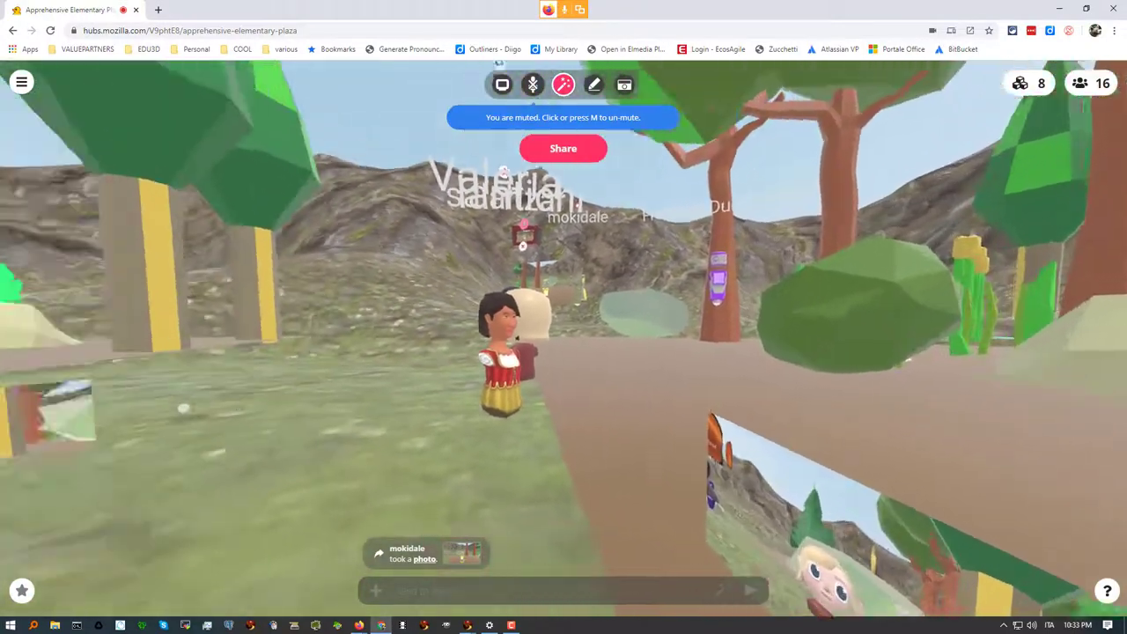
pyautogui.press('Left')
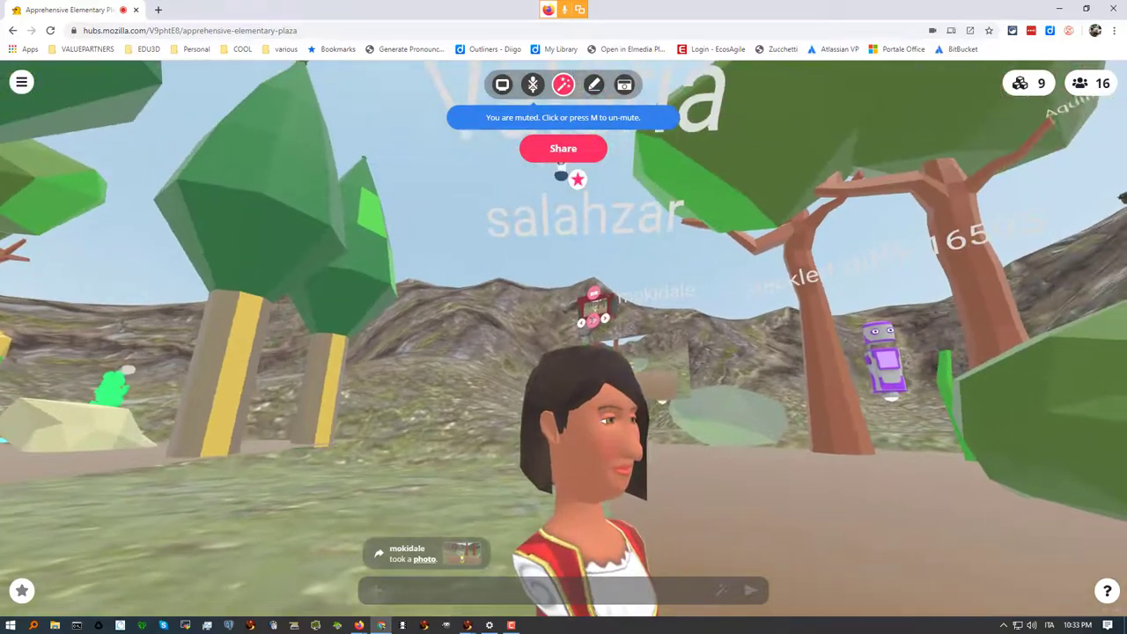
pyautogui.press('w')
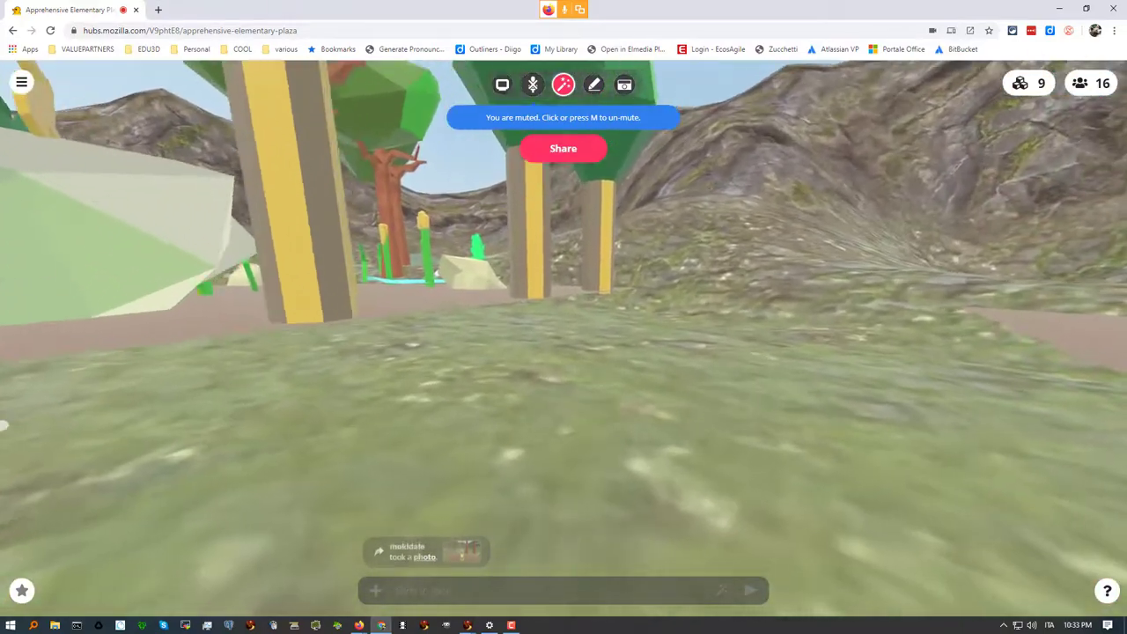
pyautogui.press('Right')
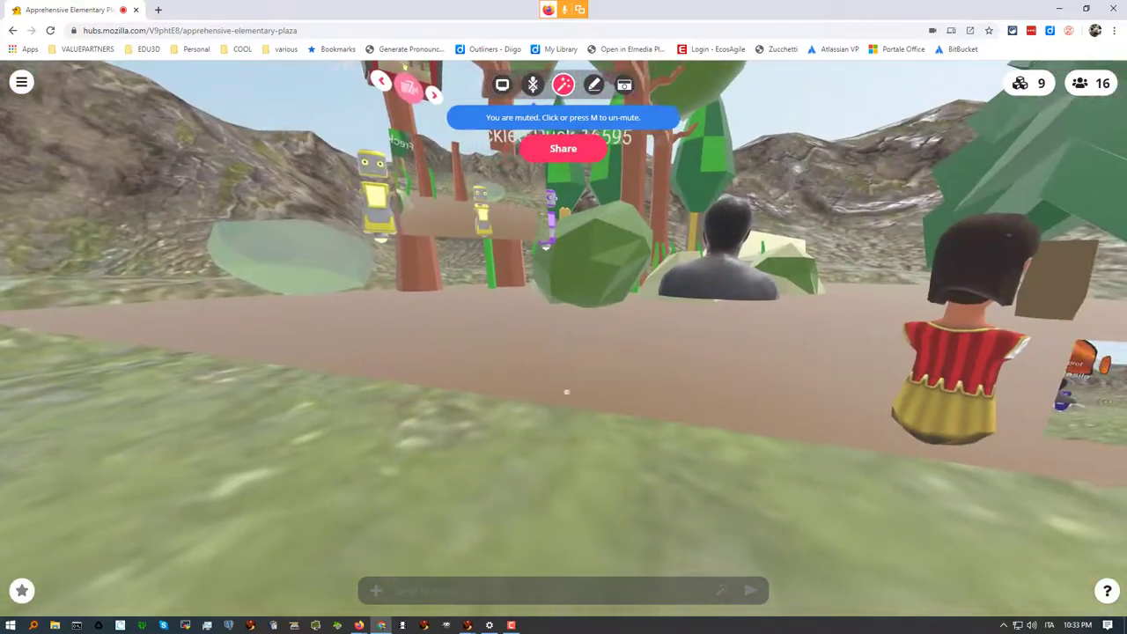
pyautogui.press('Right')
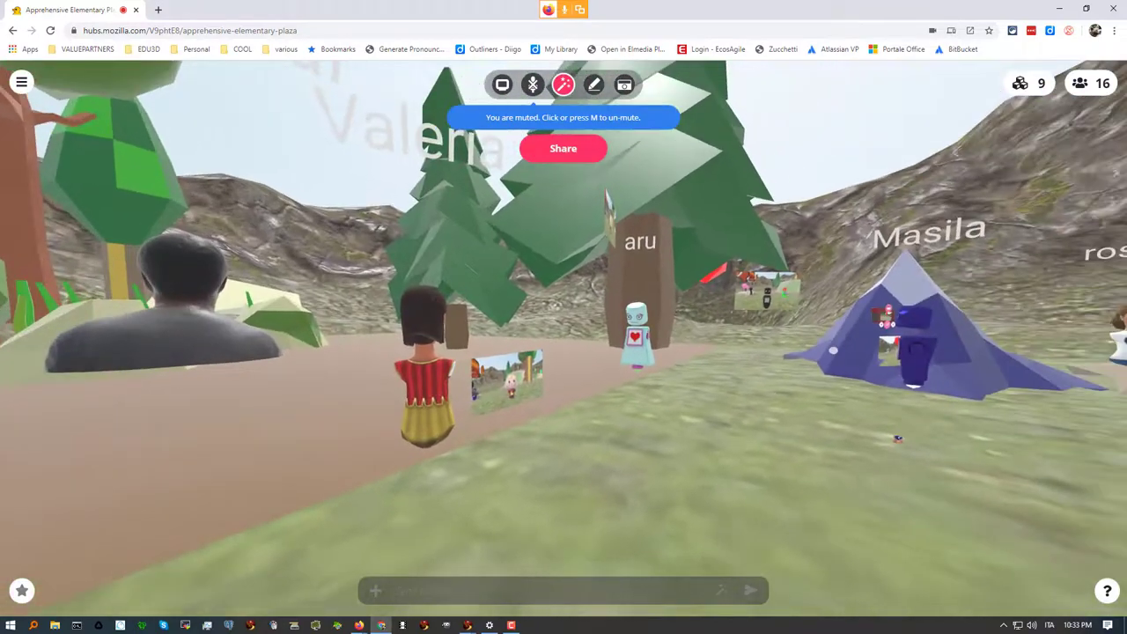
pyautogui.press('Right')
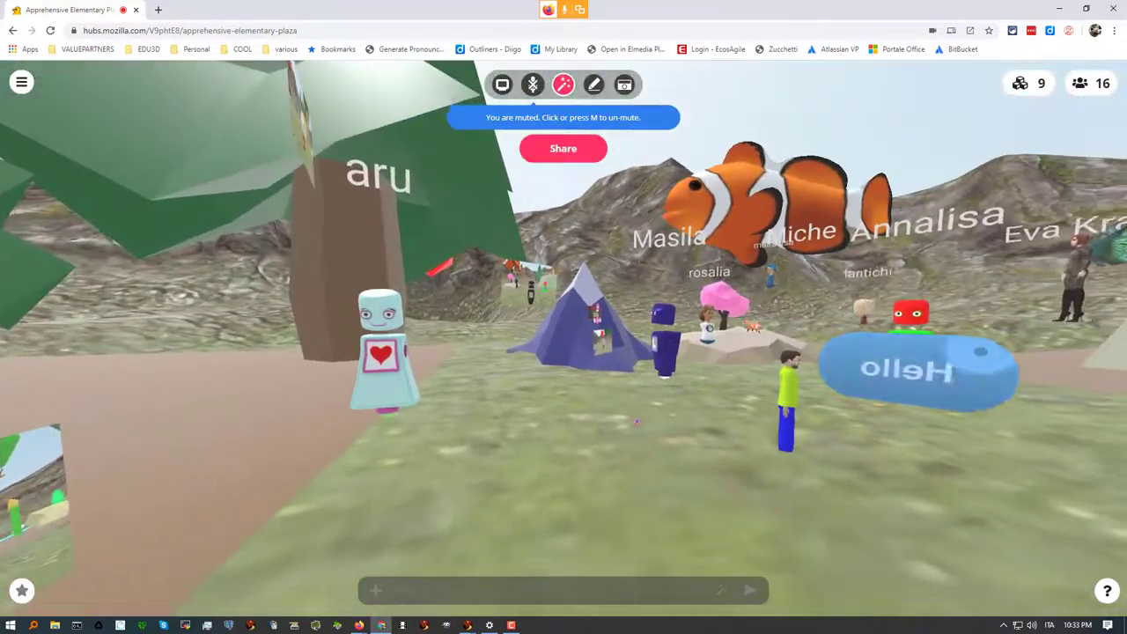
pyautogui.press('Right')
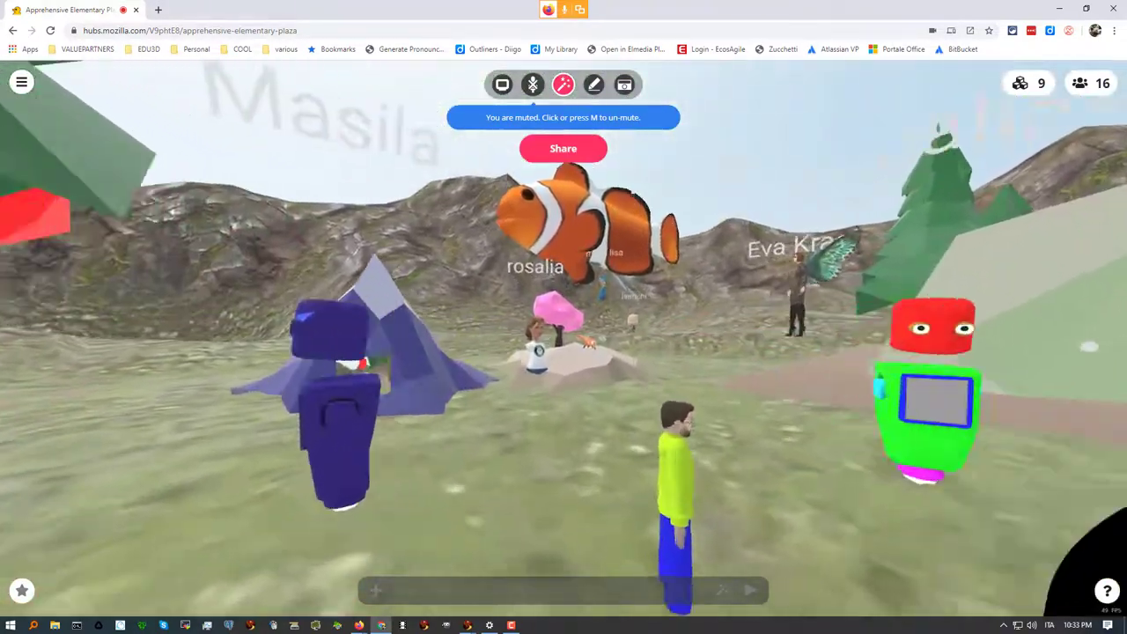
# Walk toward the pink tree and look across the avatars, then bring back the publishing Spoke editor
pyautogui.press('Up')
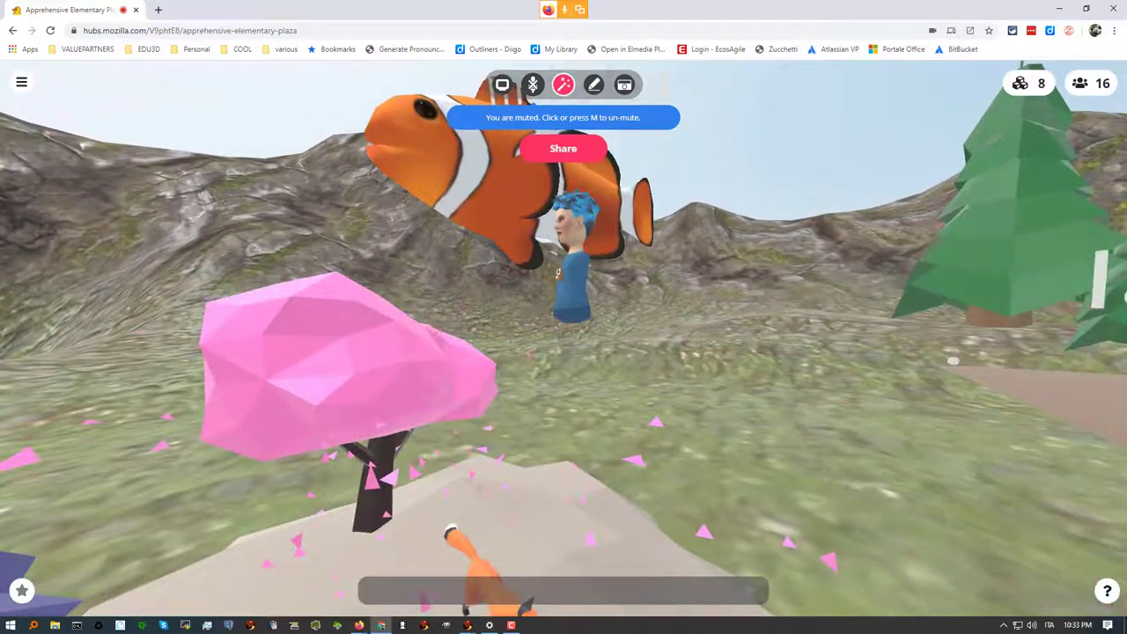
pyautogui.press('Left')
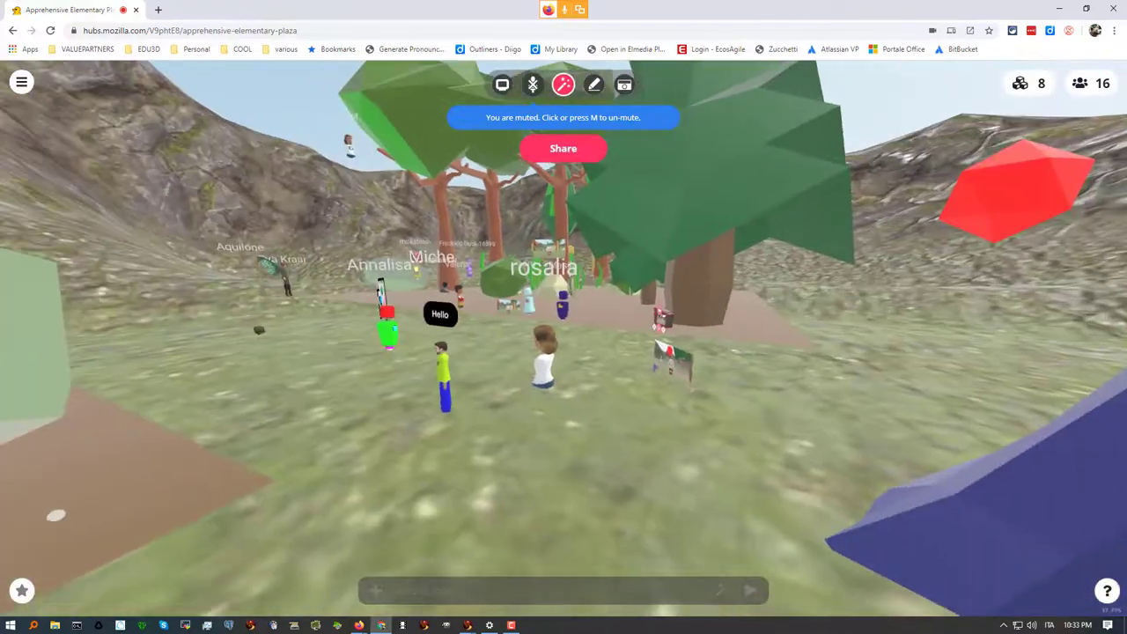
pyautogui.press('Left')
pyautogui.press('Up')
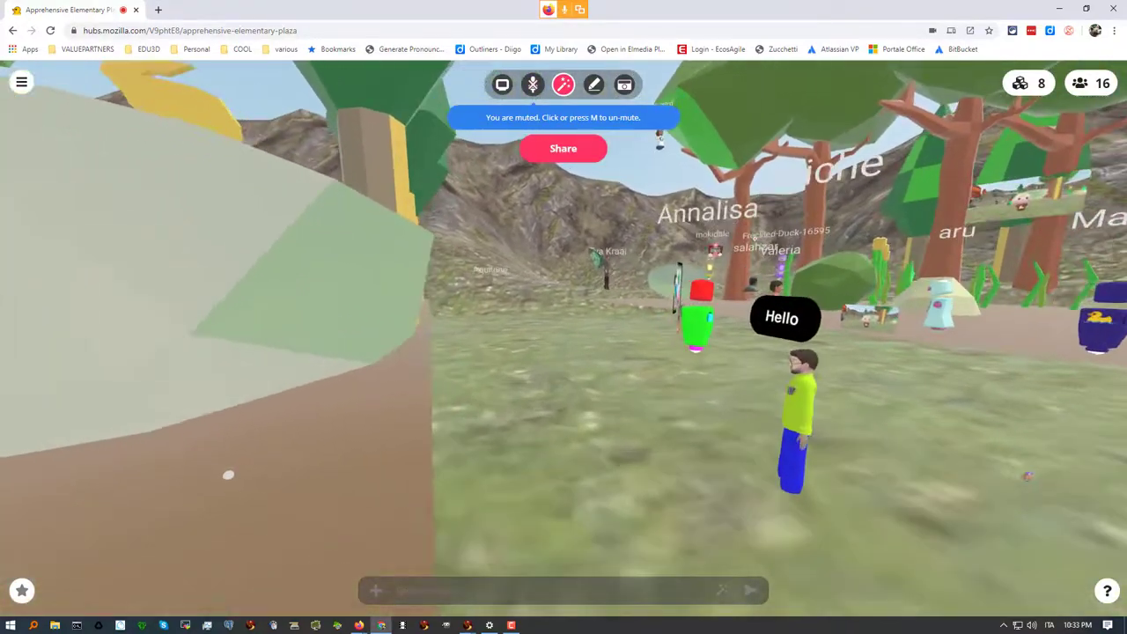
pyautogui.moveTo(222, 475); pyautogui.dragTo(413, 467)
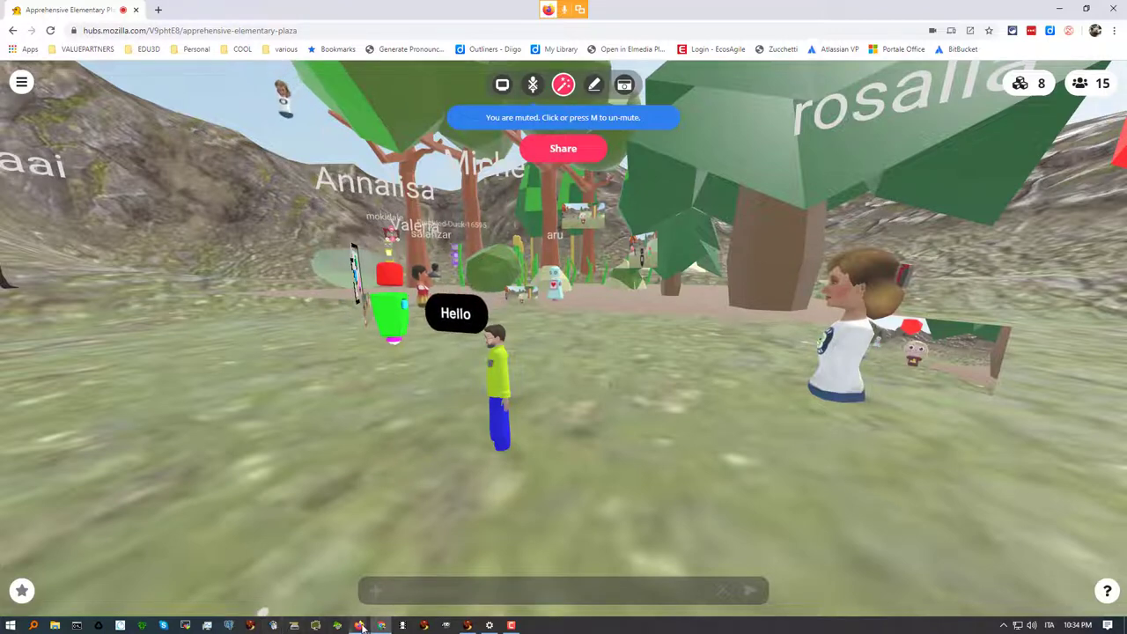
pyautogui.click(323, 588)
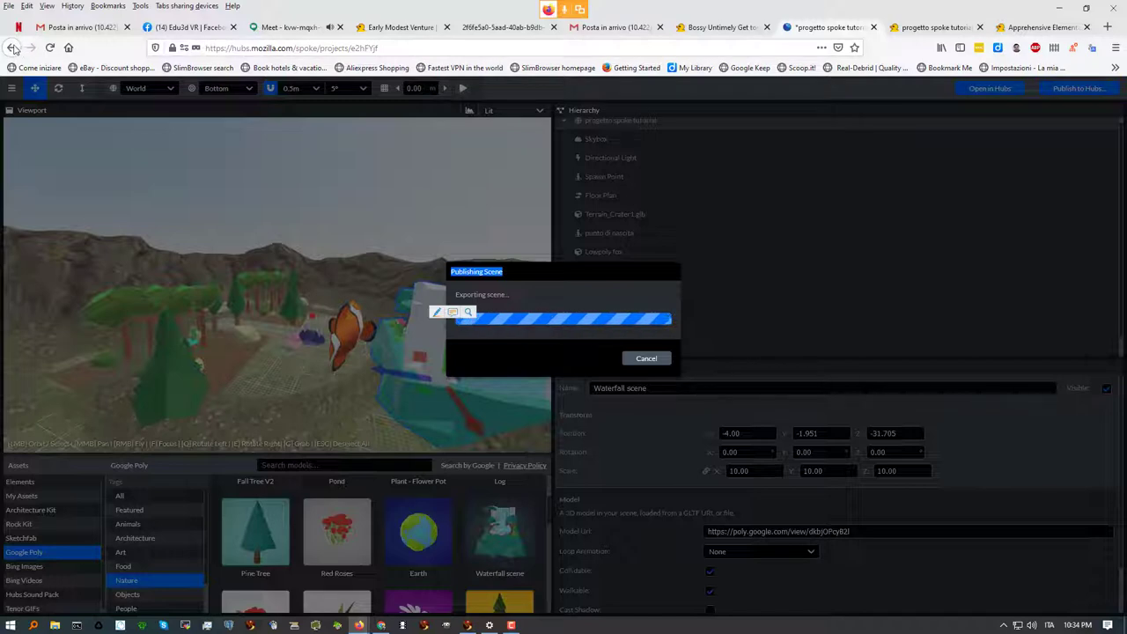
pyautogui.click(257, 49)
# Close the Spoke editor tab and pass through Early Modest Venture to the Google Meet call
pyautogui.click(271, 57)
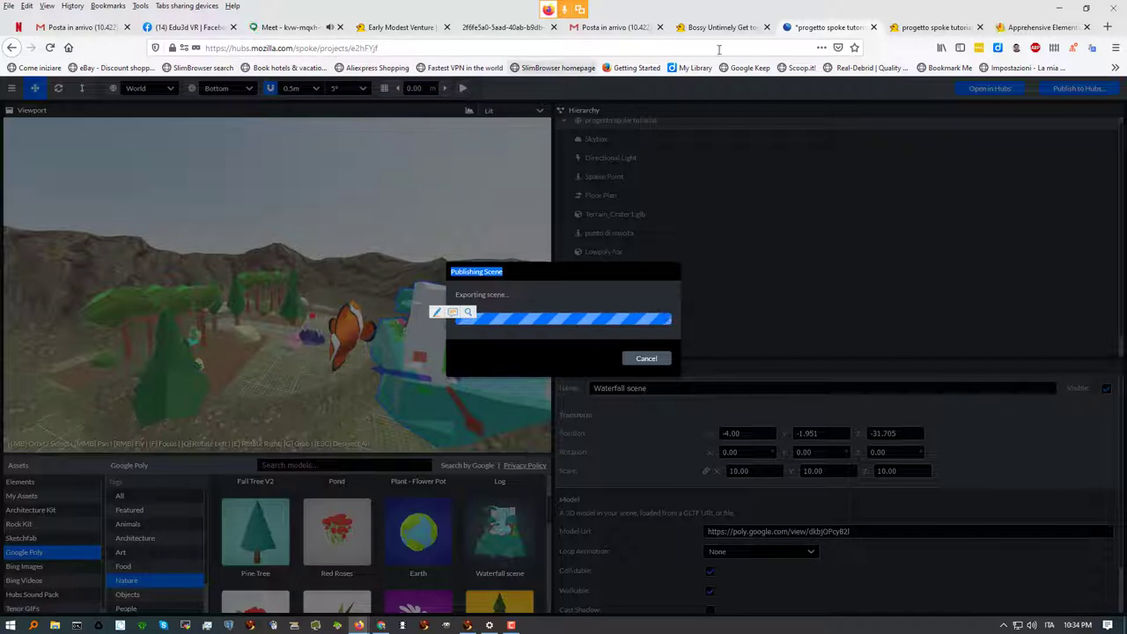
pyautogui.click(874, 28)
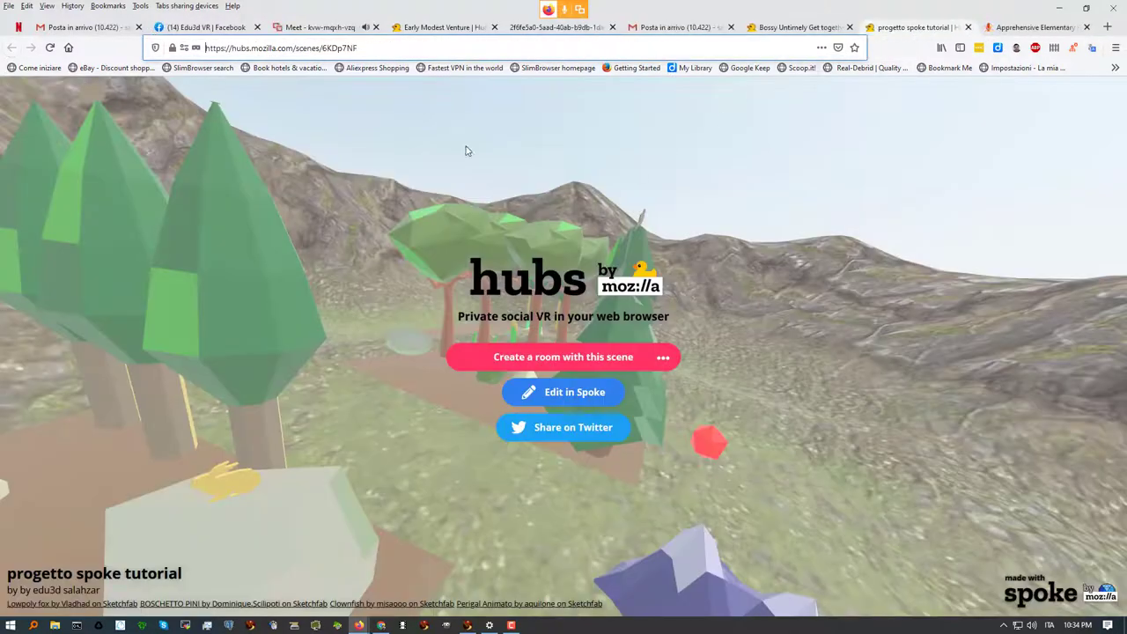
pyautogui.click(440, 27)
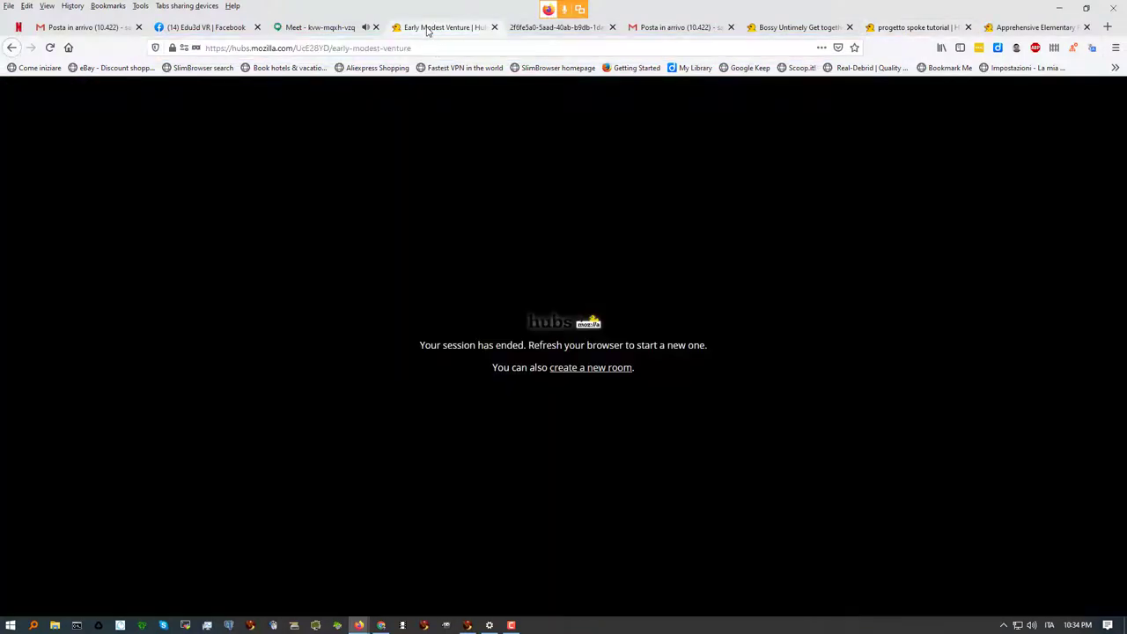
pyautogui.click(313, 27)
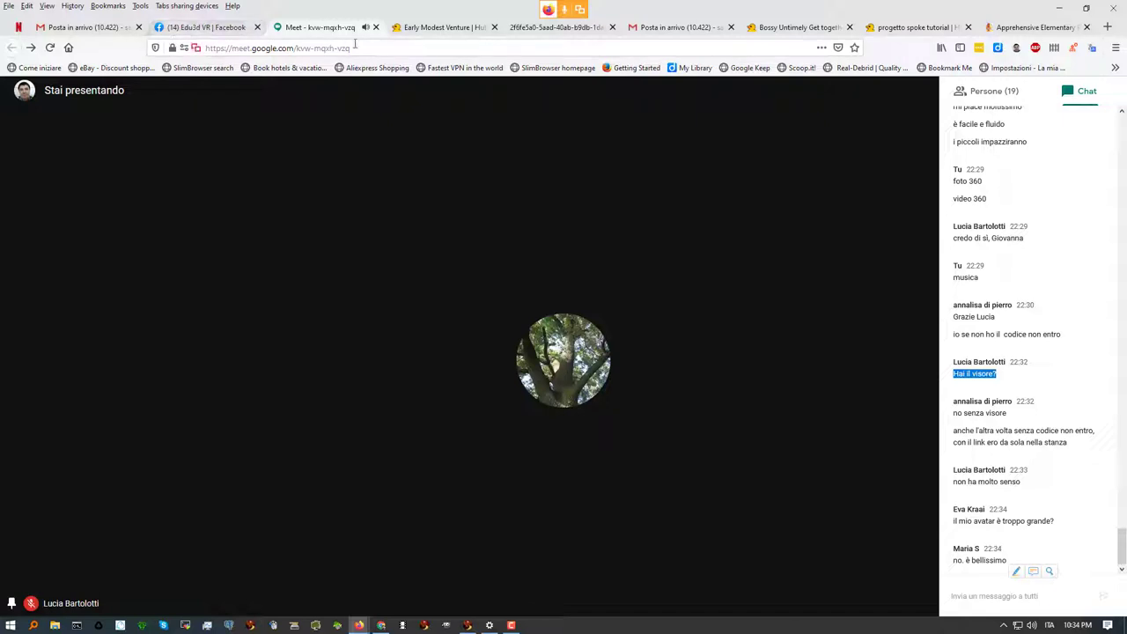
# Check the Meet chat and the ended Early Modest Venture and Bossy Untimely Get together rooms, then open 'progetto spoke tutorial'
pyautogui.click(445, 27)
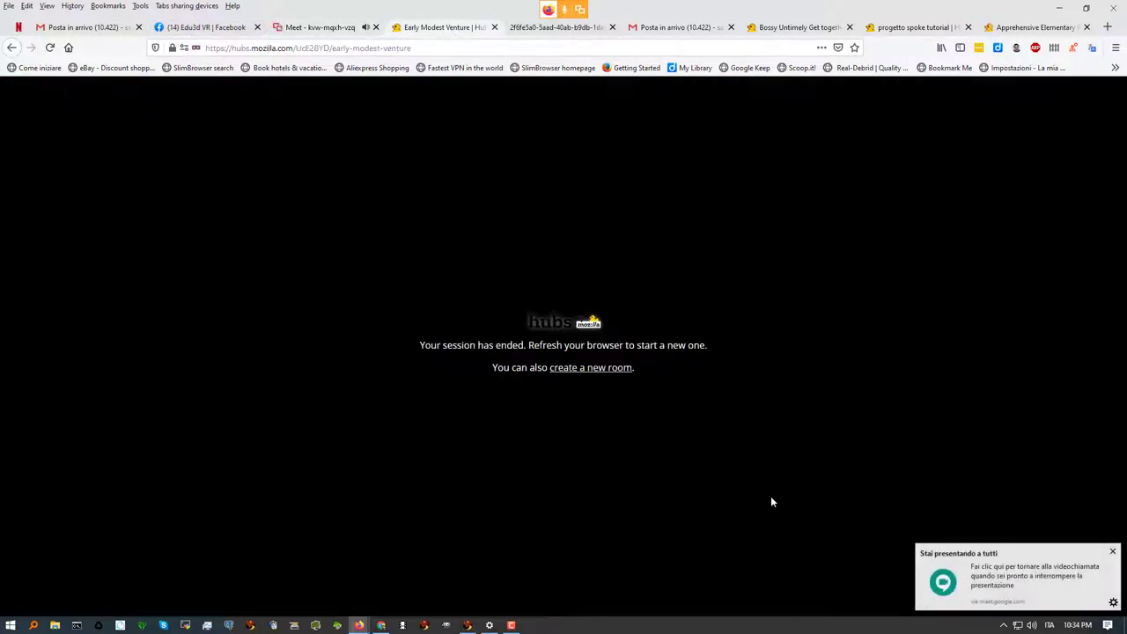
pyautogui.click(317, 28)
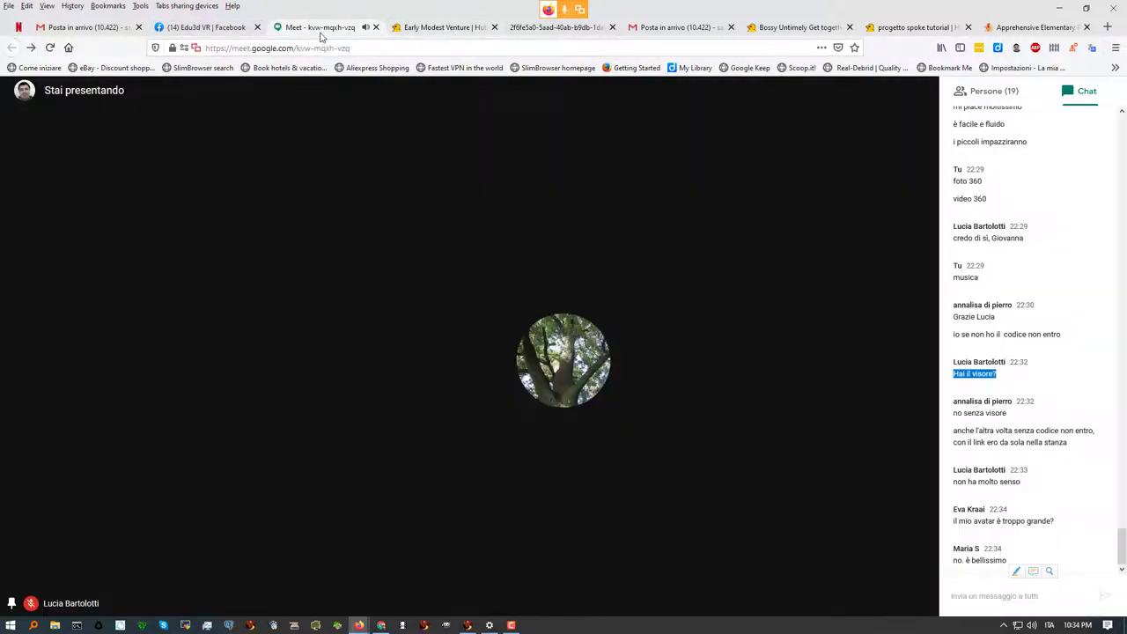
pyautogui.click(966, 596)
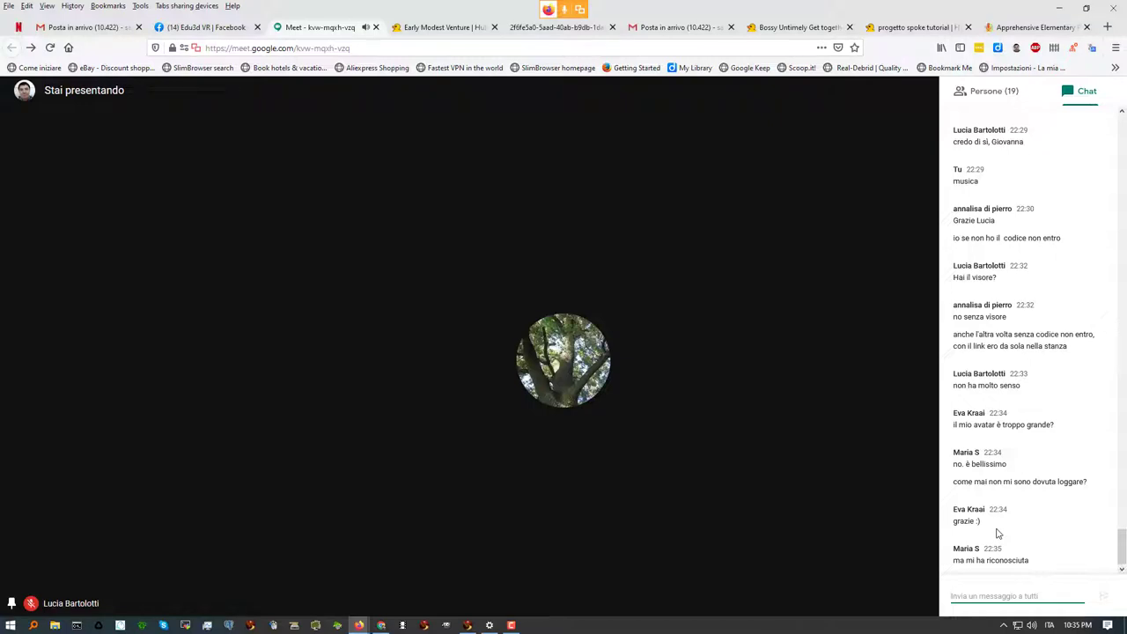
pyautogui.click(782, 33)
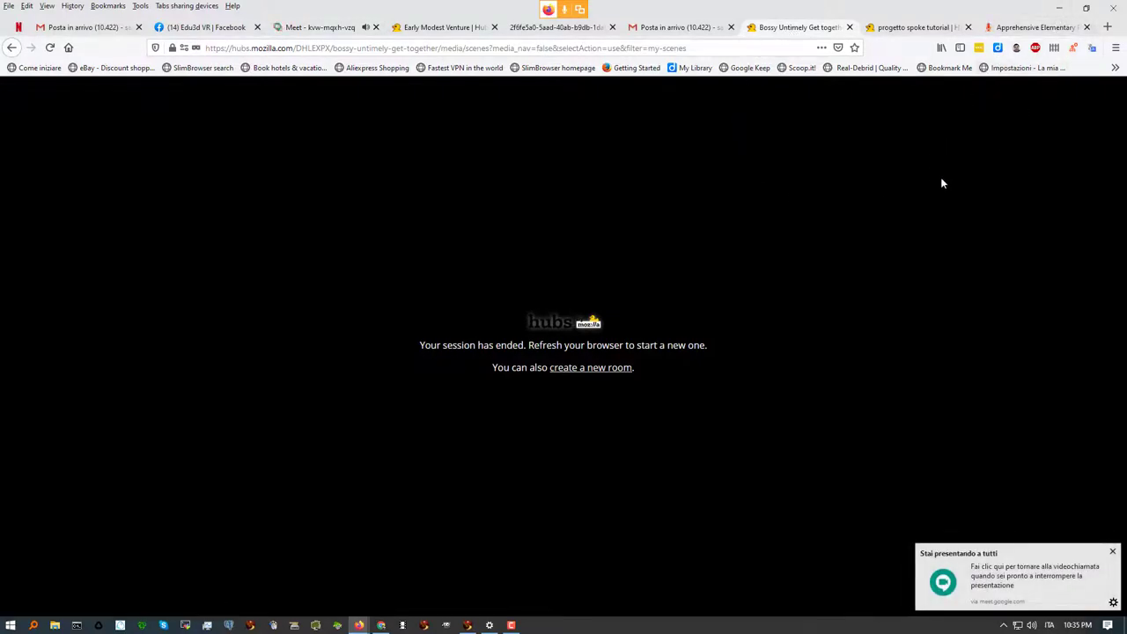
pyautogui.click(426, 29)
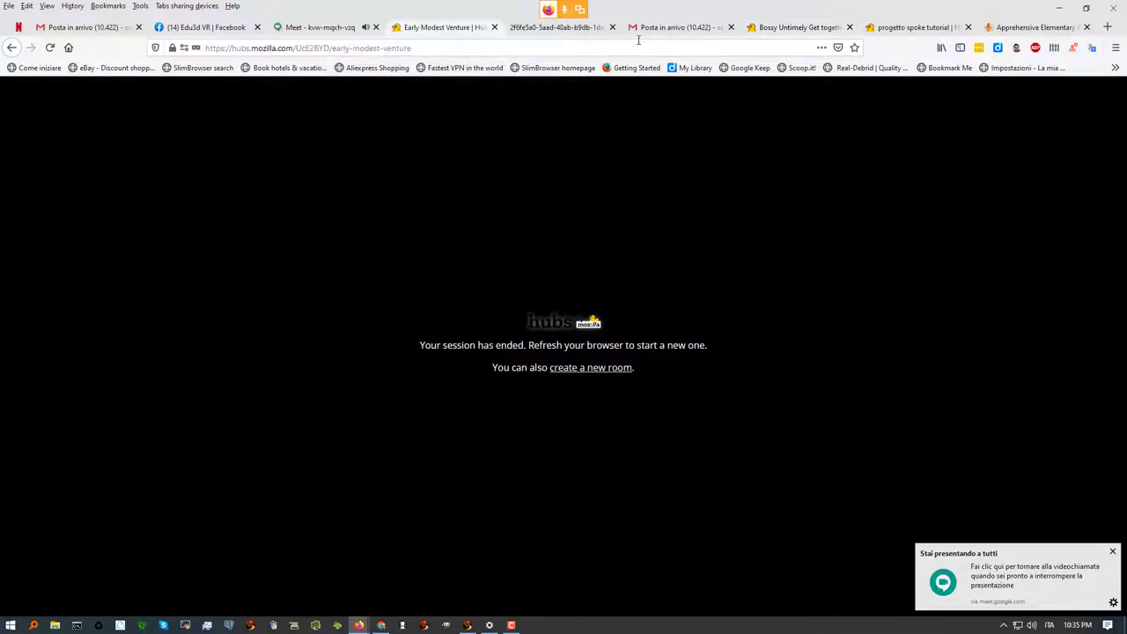
pyautogui.click(911, 27)
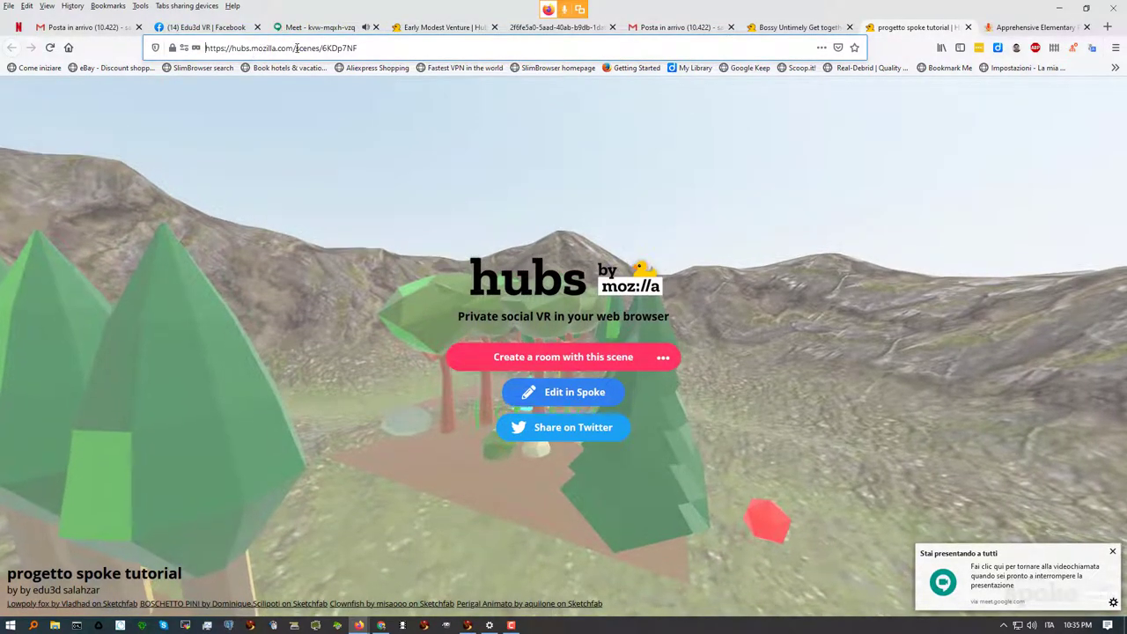
# Trim the scene path from the address so the tab goes to hubs.mozilla.com
pyautogui.moveTo(296, 48); pyautogui.dragTo(423, 46)
pyautogui.press('BackSpace')
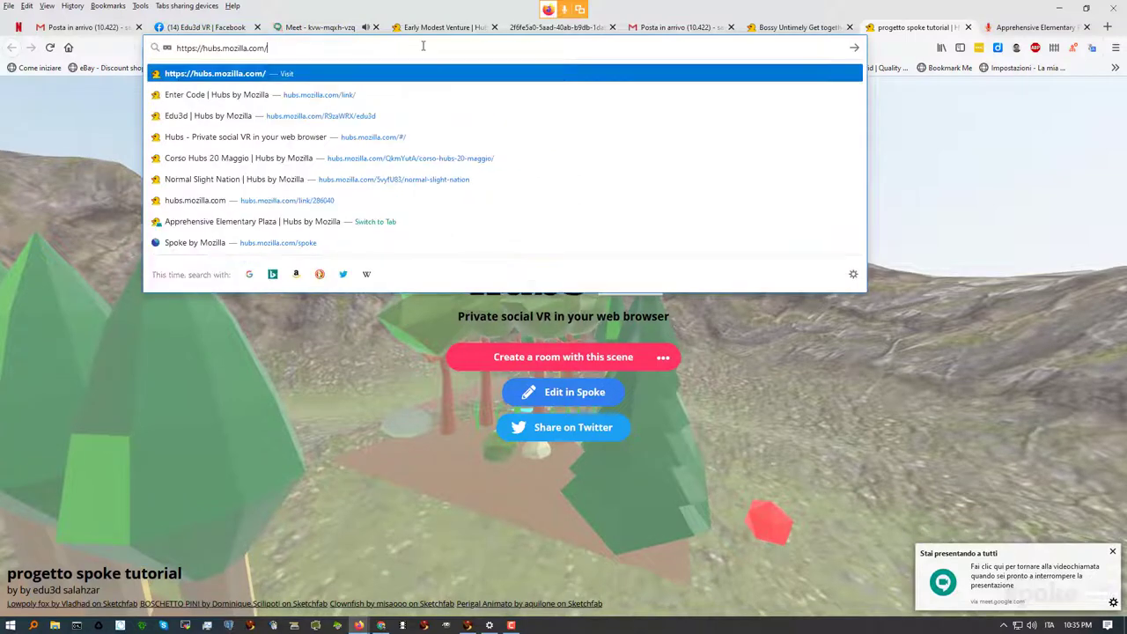
pyautogui.press('Return')
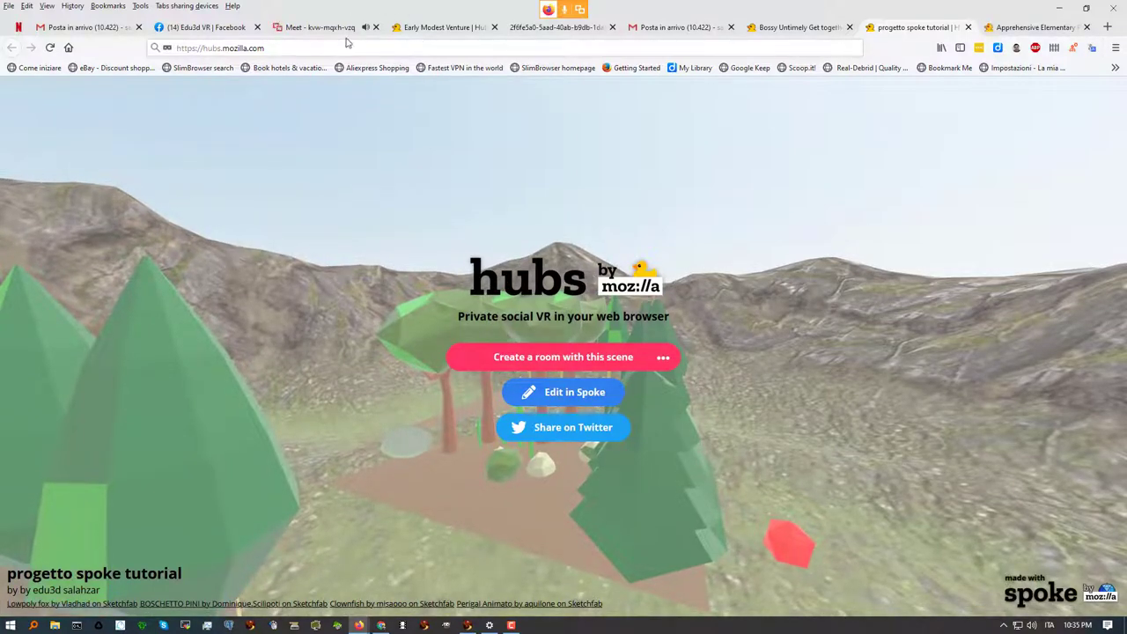
pyautogui.click(283, 48)
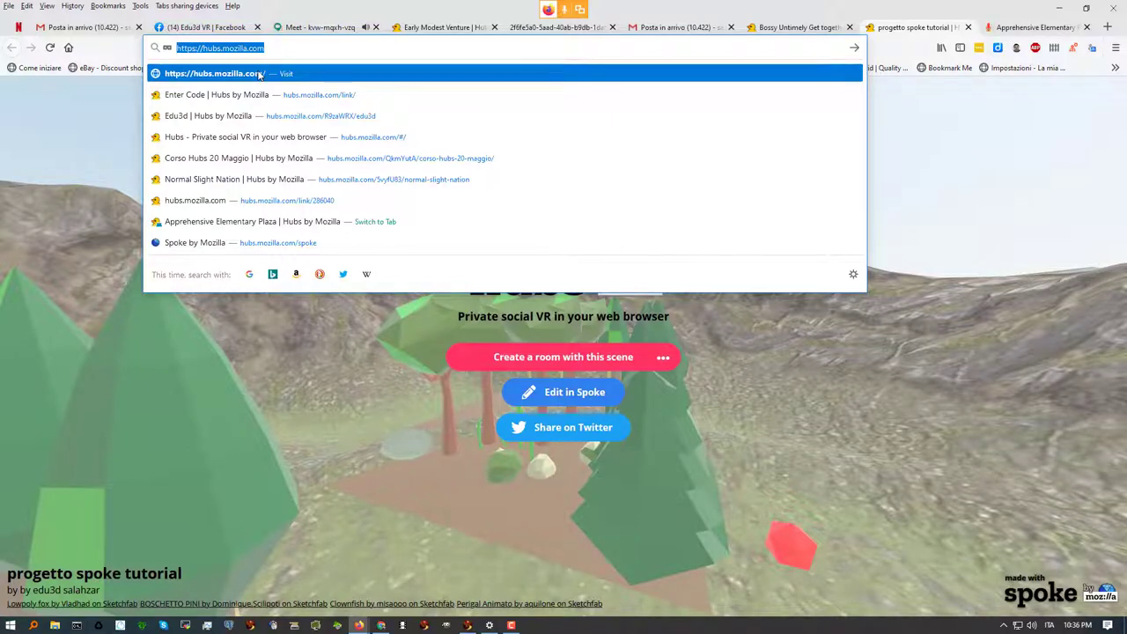
pyautogui.click(260, 74)
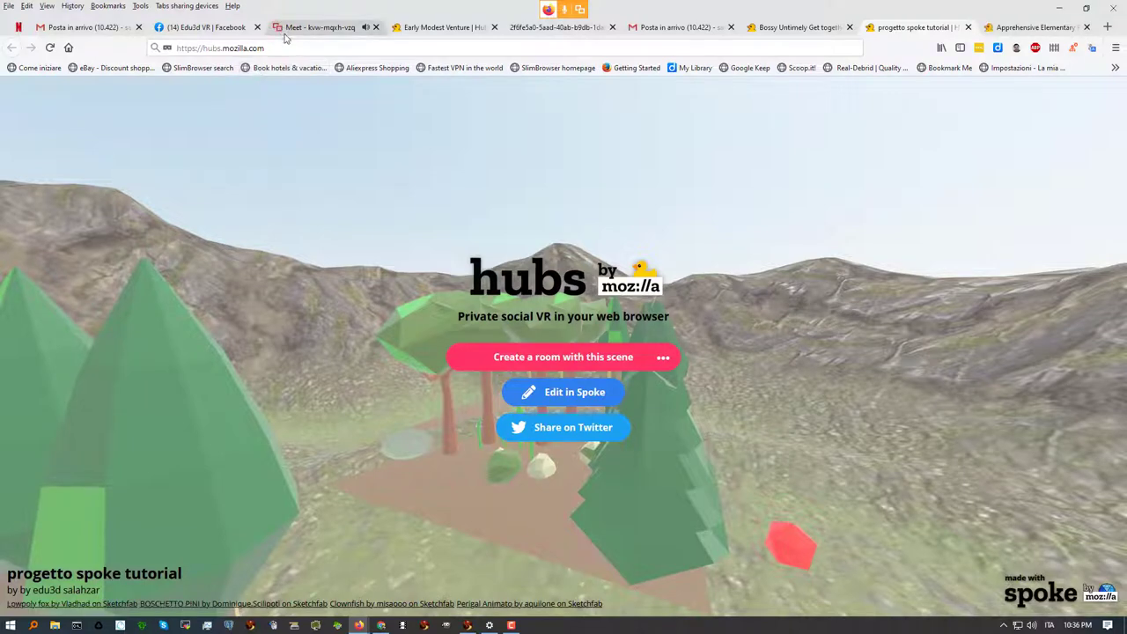
pyautogui.click(274, 47)
pyautogui.click(236, 77)
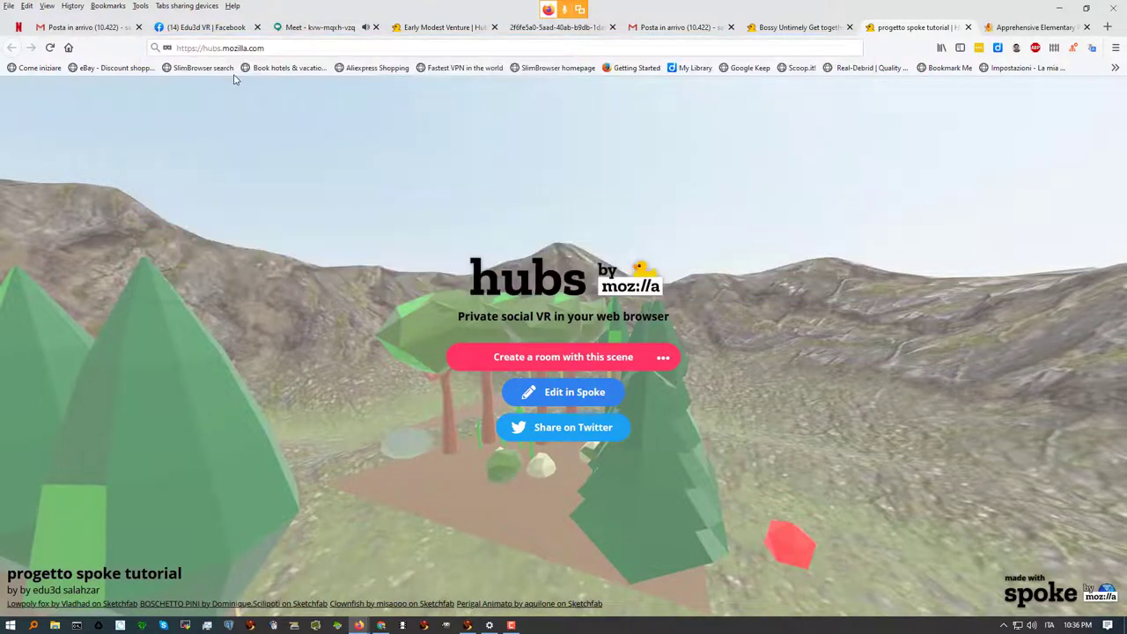
pyautogui.click(360, 47)
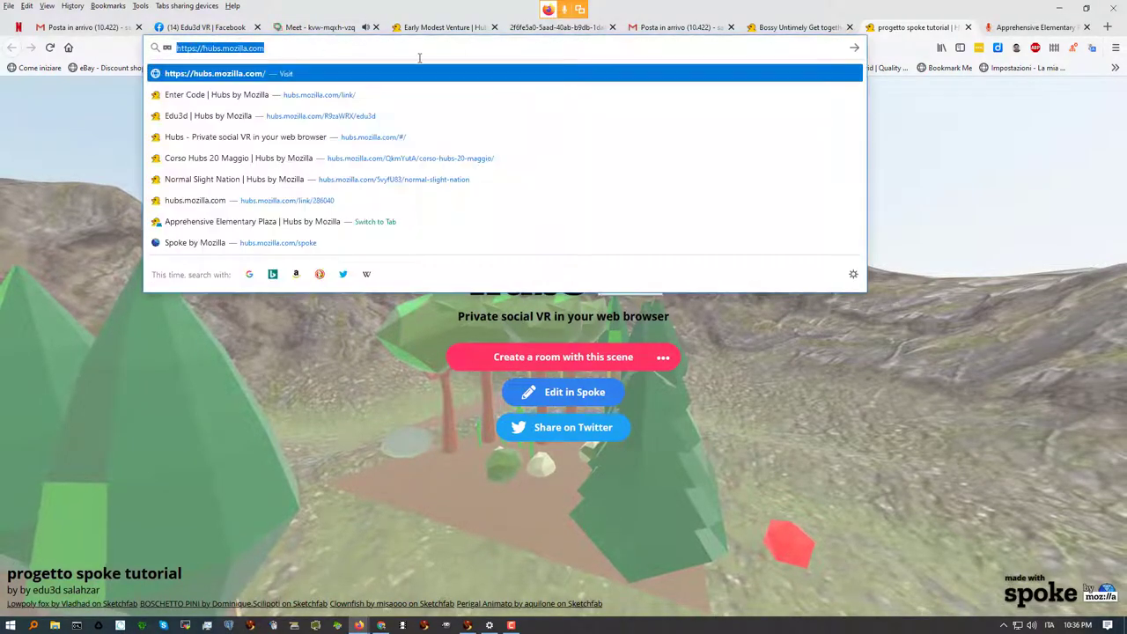
pyautogui.press('Escape')
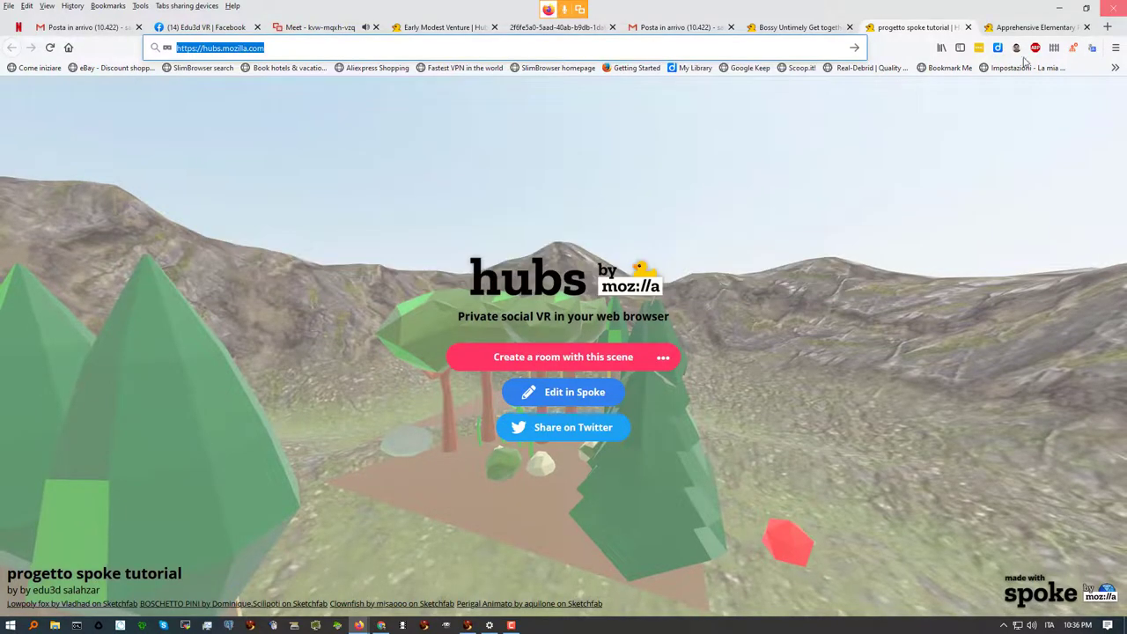
pyautogui.click(349, 172)
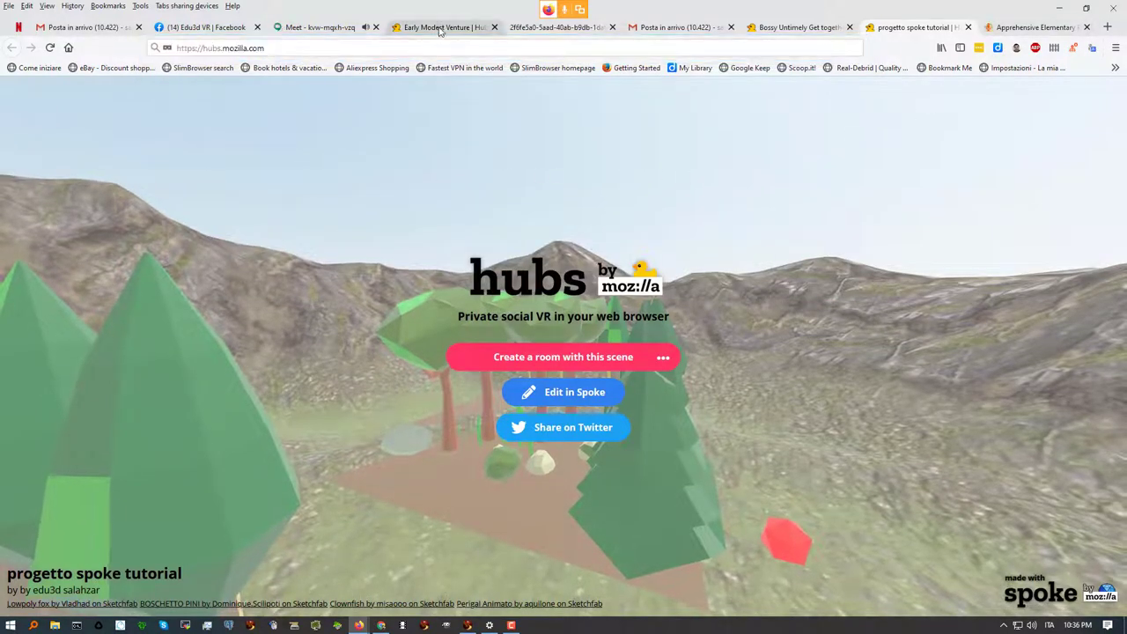
# Close the Early Modest Venture, ciao mondo image, mail and Bossy Untimely Get together tabs
pyautogui.click(449, 27)
pyautogui.click(495, 28)
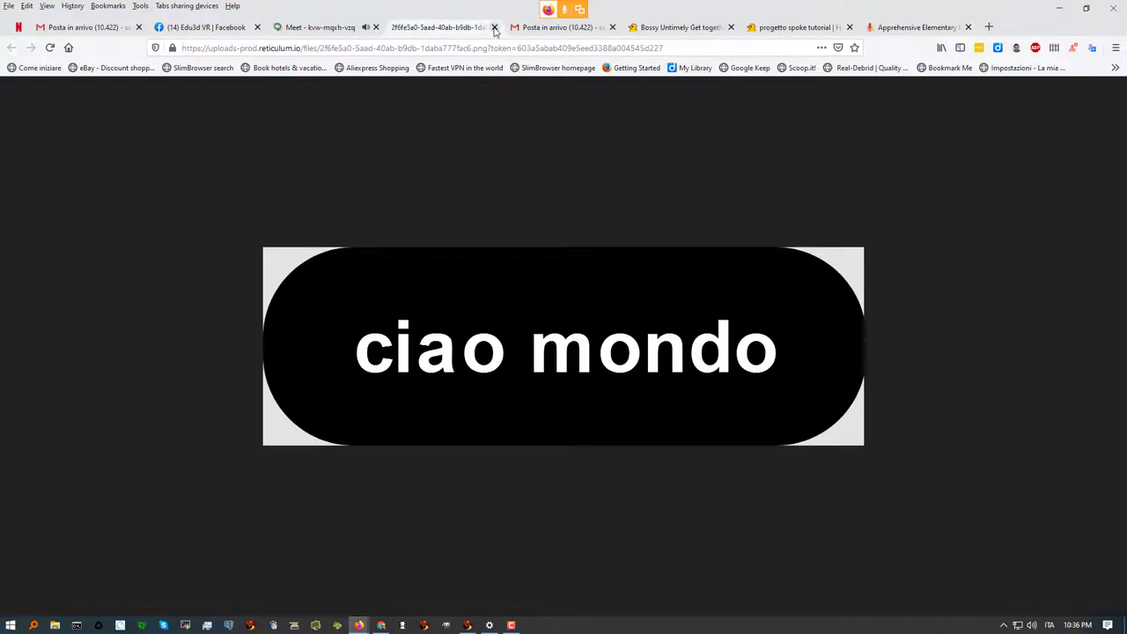
pyautogui.click(494, 27)
pyautogui.click(495, 28)
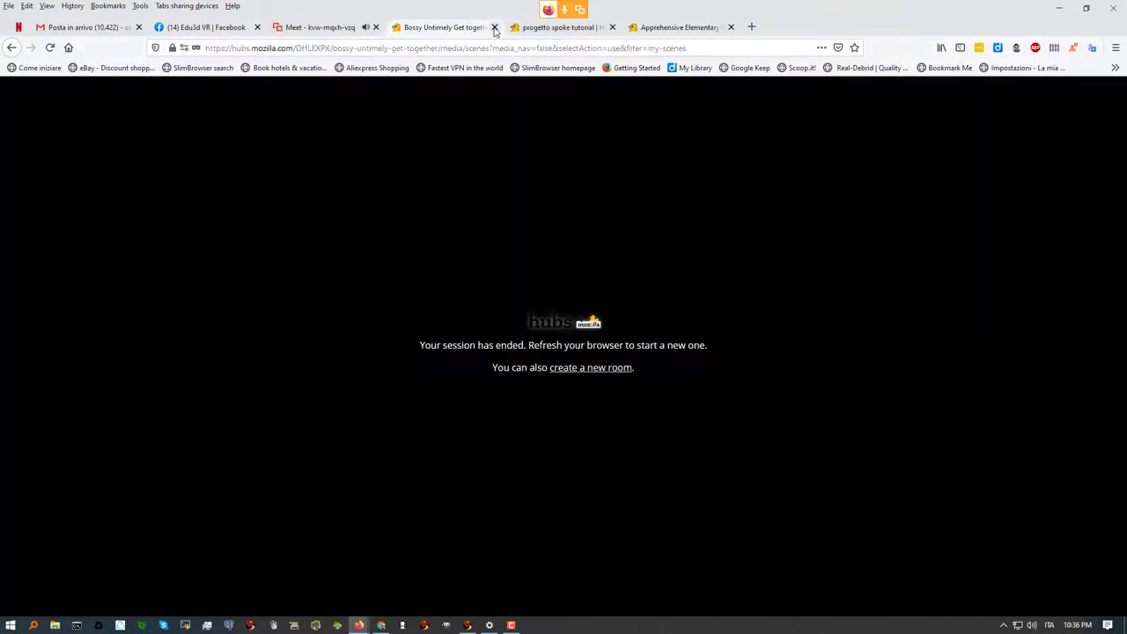
pyautogui.click(494, 28)
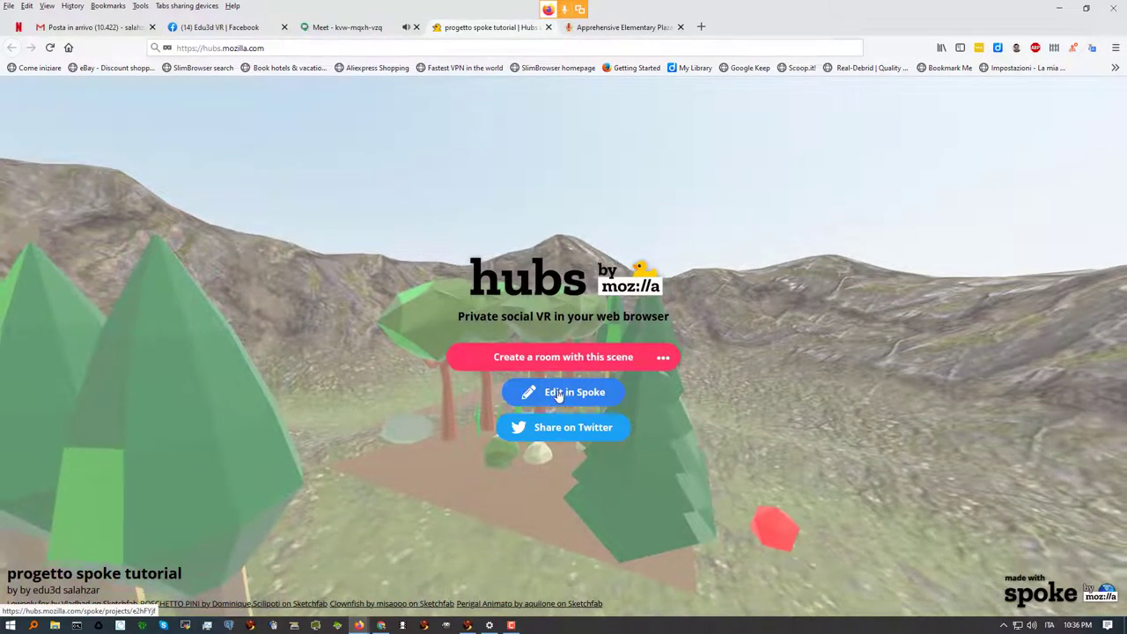
# From a new tab to hubs, go to Spoke's Projects list and load 'progetto spoke tutorial'
pyautogui.click(381, 625)
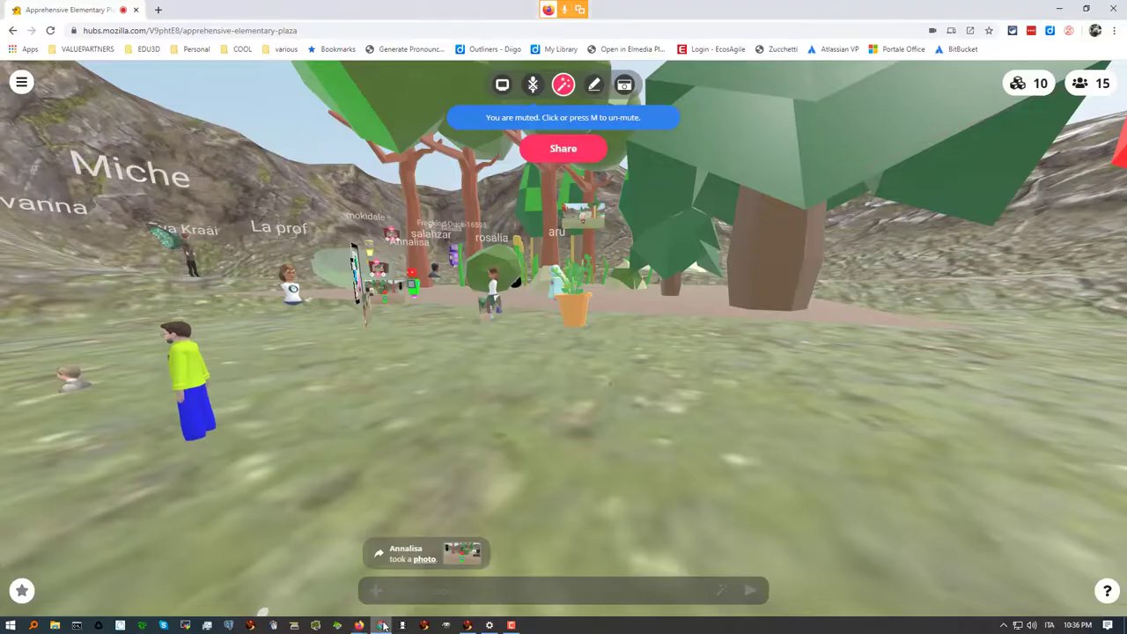
pyautogui.click(157, 11)
pyautogui.click(147, 30)
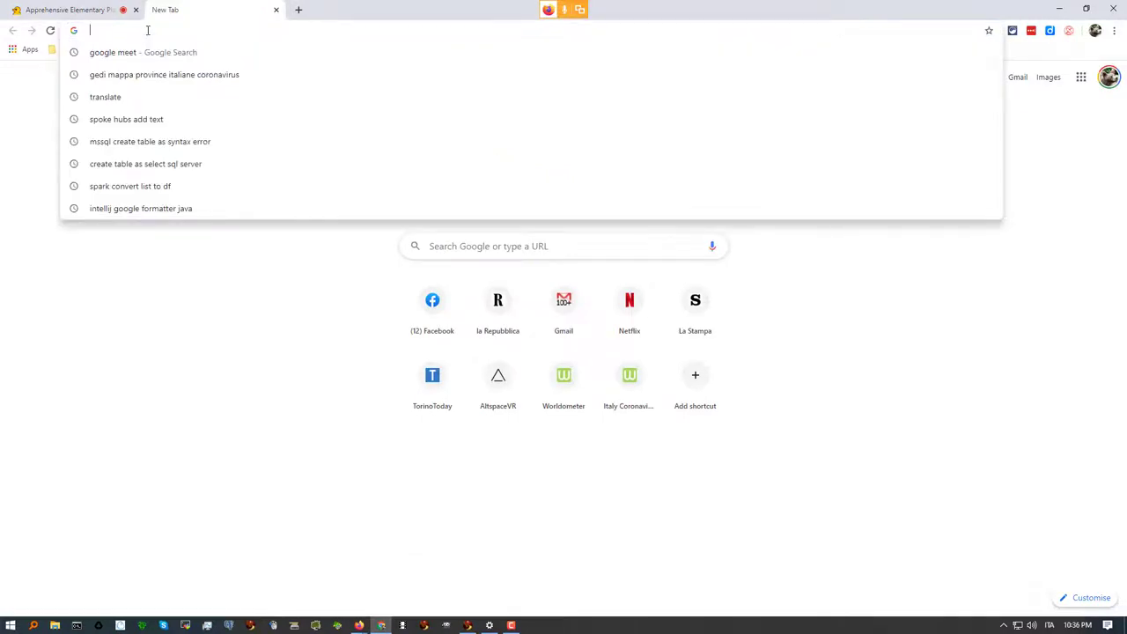
pyautogui.write('hubs')
pyautogui.press('Return')
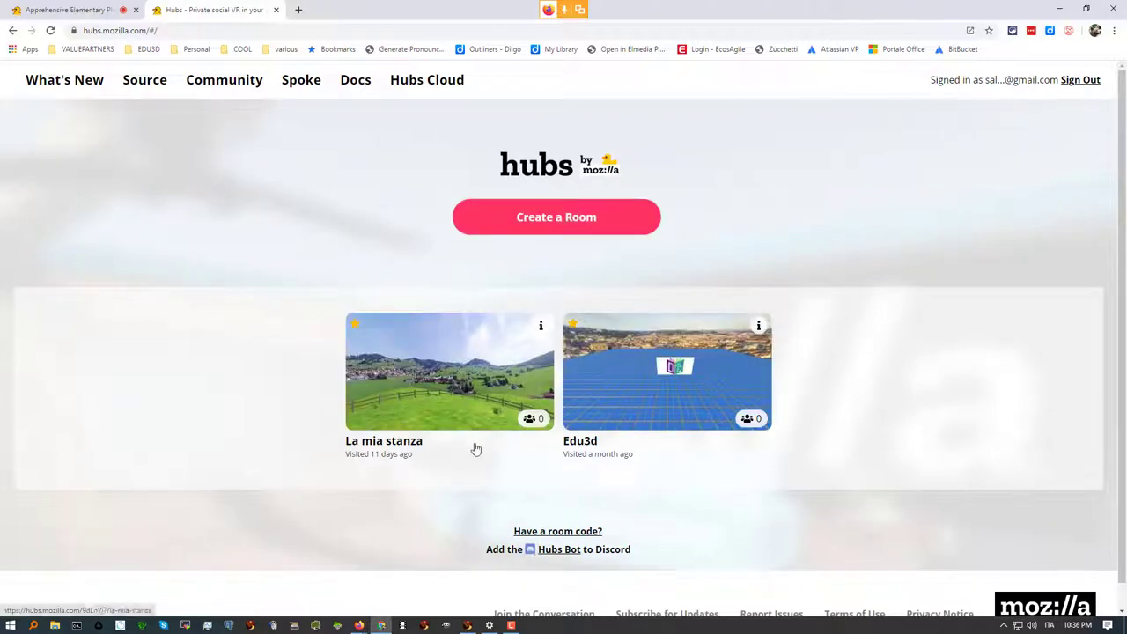
pyautogui.click(299, 84)
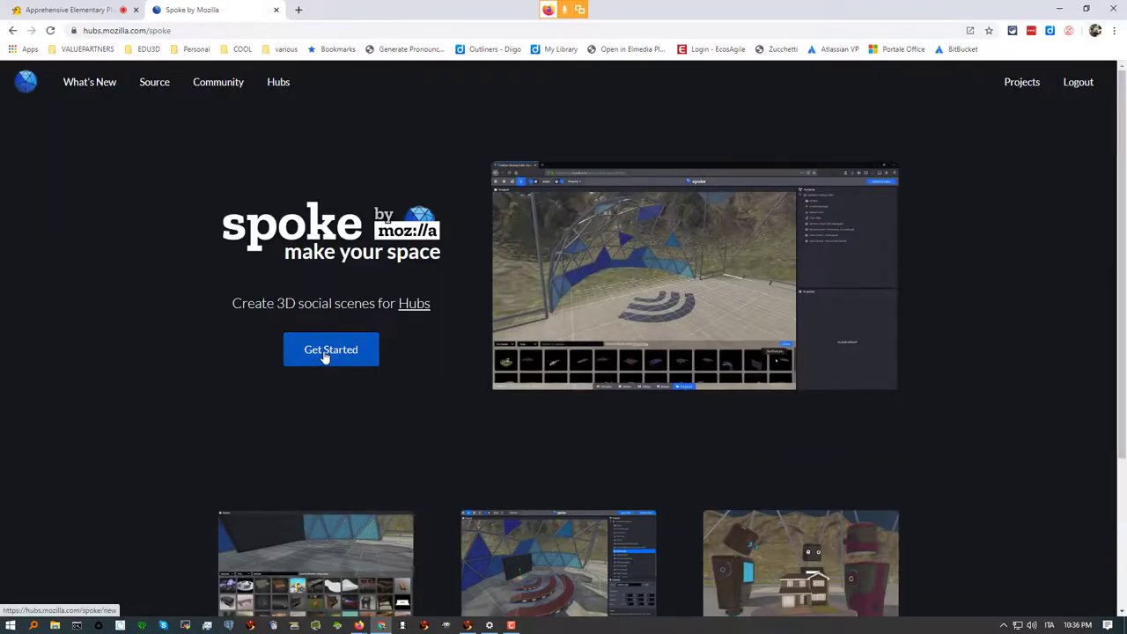
pyautogui.click(321, 348)
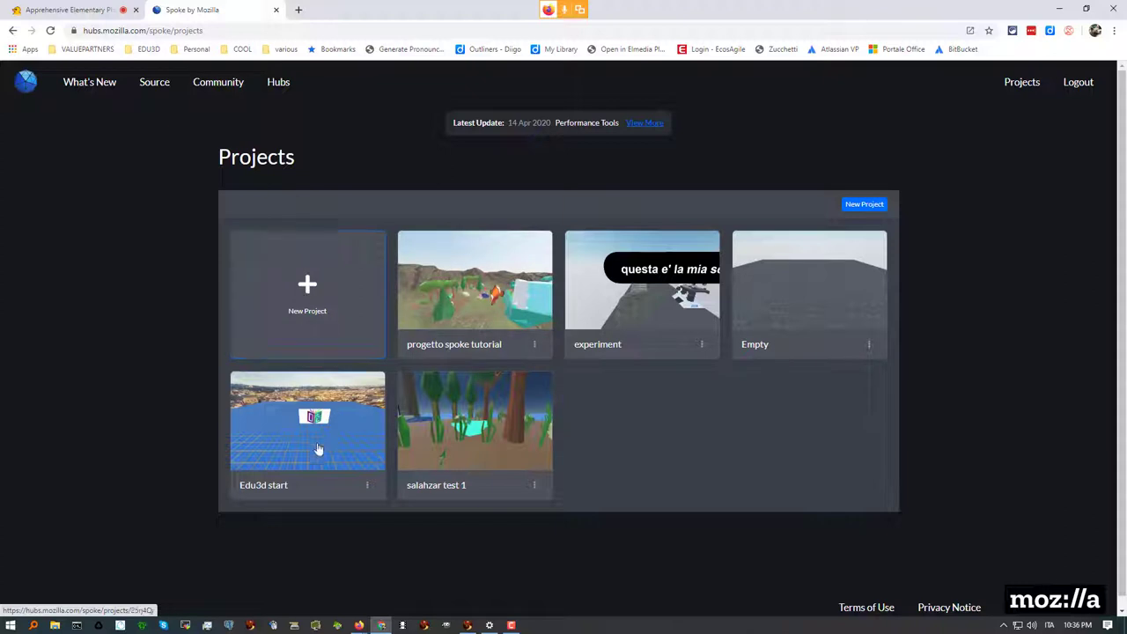
pyautogui.click(473, 301)
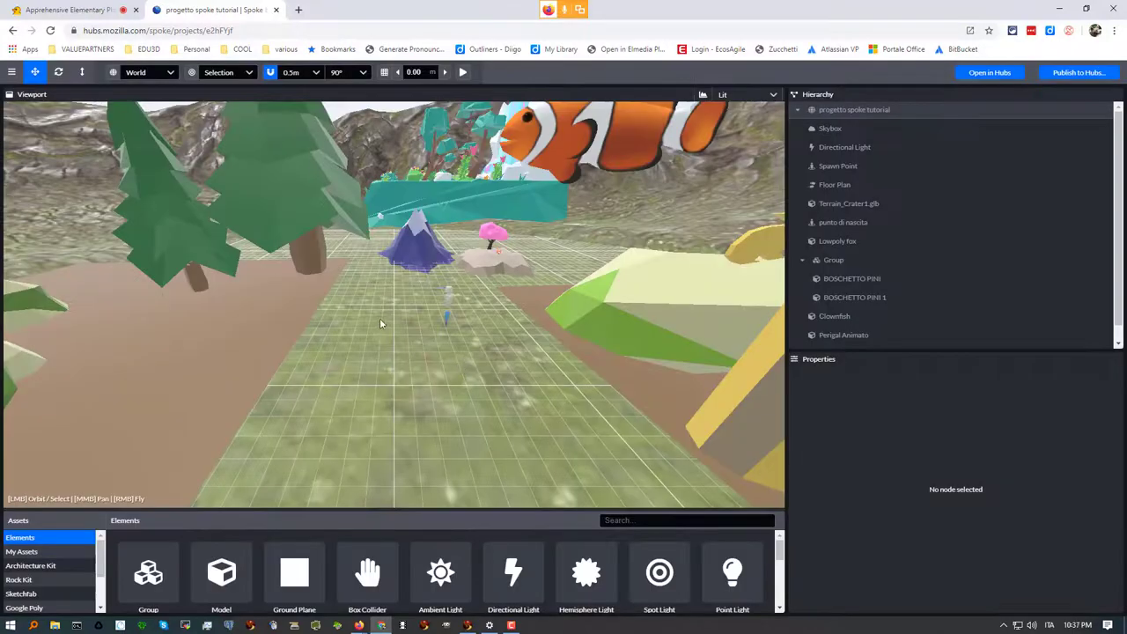
# Add a Link element to the crater scene raised to 0.50, then switch to the plaza room tab
pyautogui.scroll(3, 380, 318)
pyautogui.moveTo(388, 301); pyautogui.dragTo(233, 339)
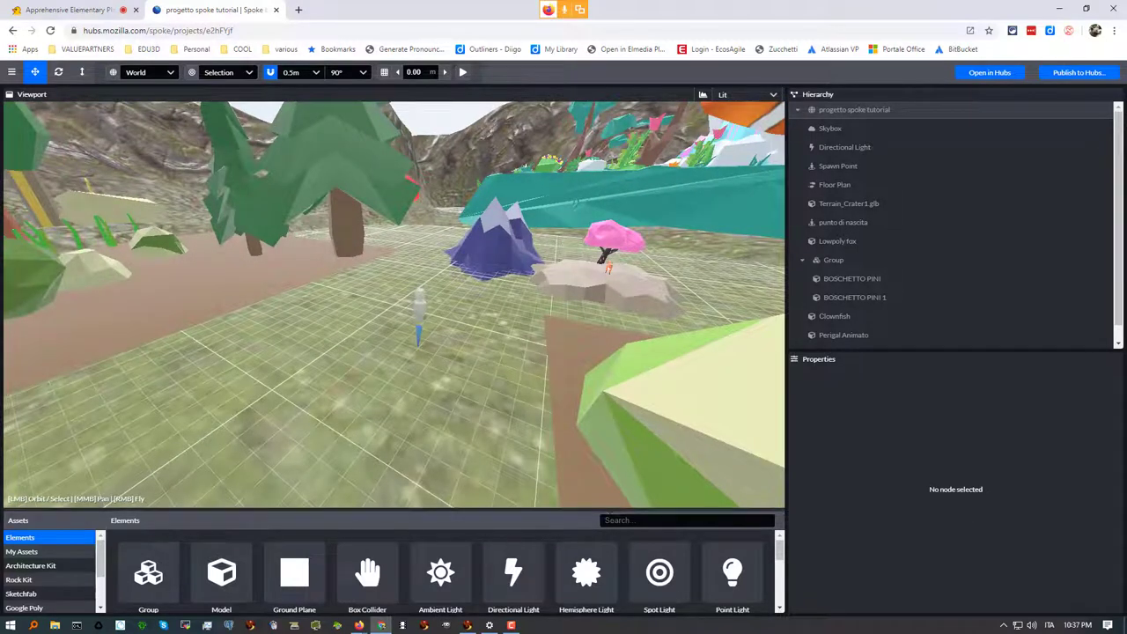
pyautogui.click(624, 518)
pyautogui.write('link')
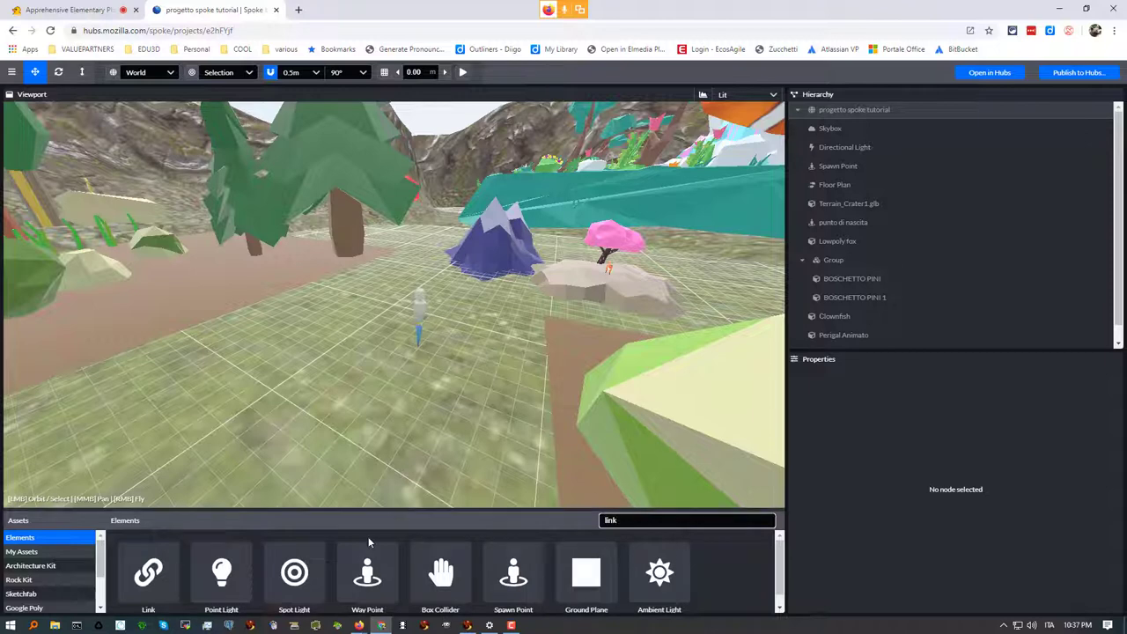
pyautogui.moveTo(150, 574); pyautogui.dragTo(338, 333)
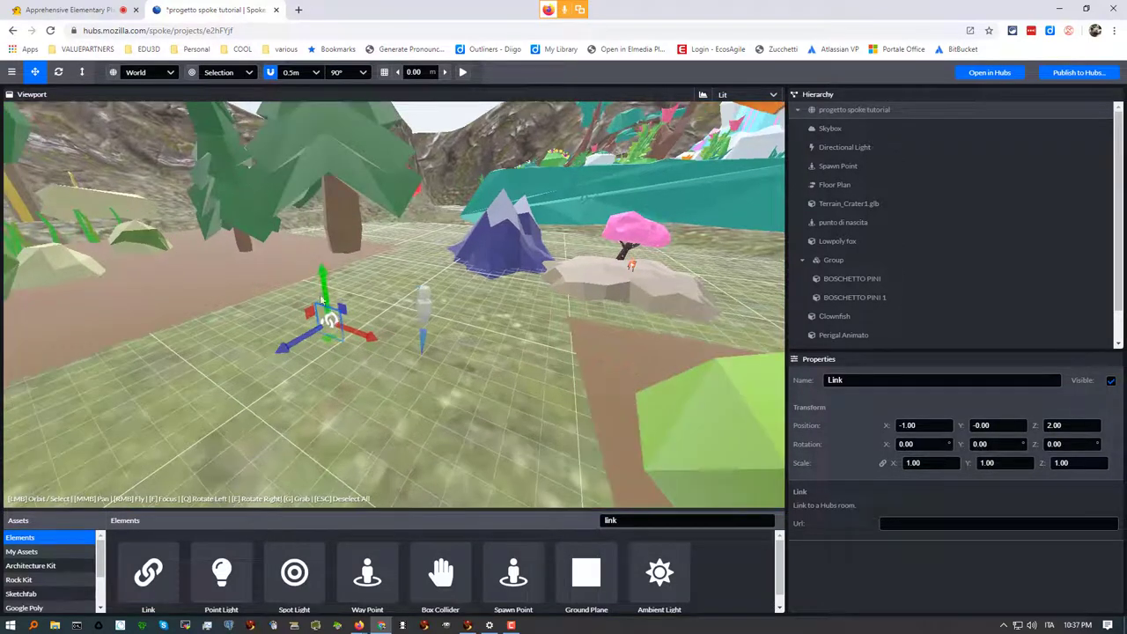
pyautogui.moveTo(322, 280); pyautogui.dragTo(323, 265)
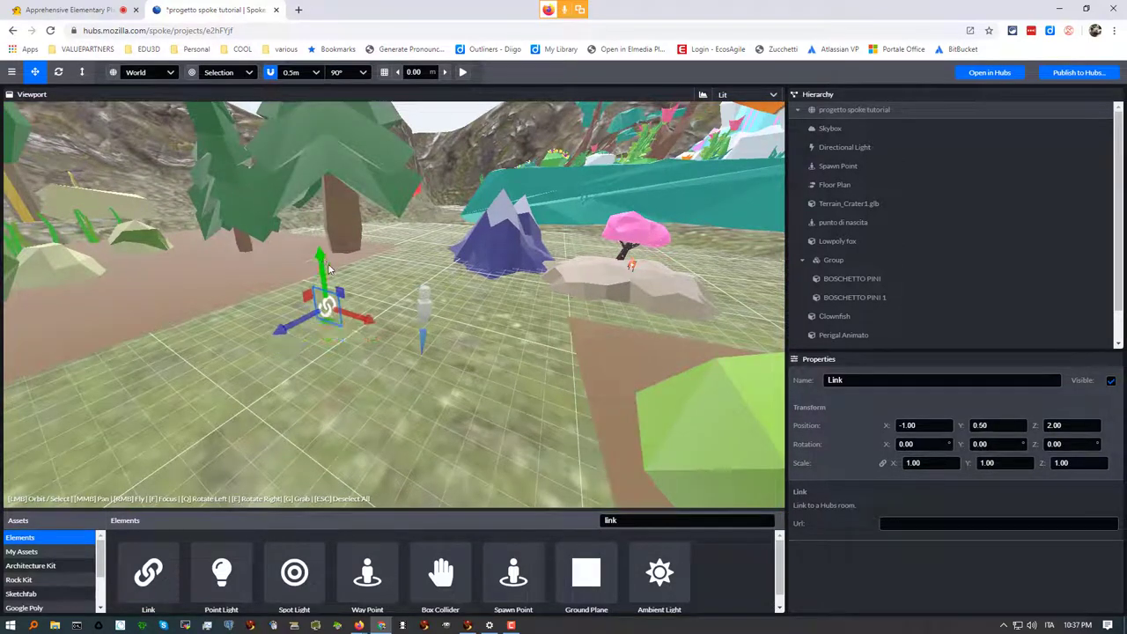
pyautogui.click(907, 524)
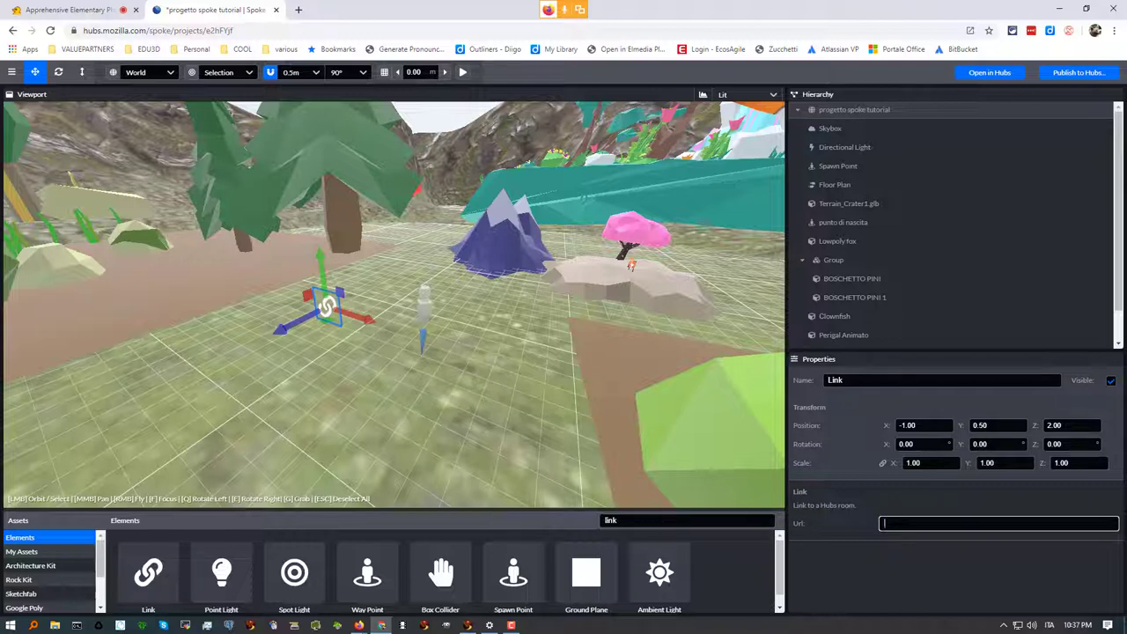
pyautogui.click(75, 11)
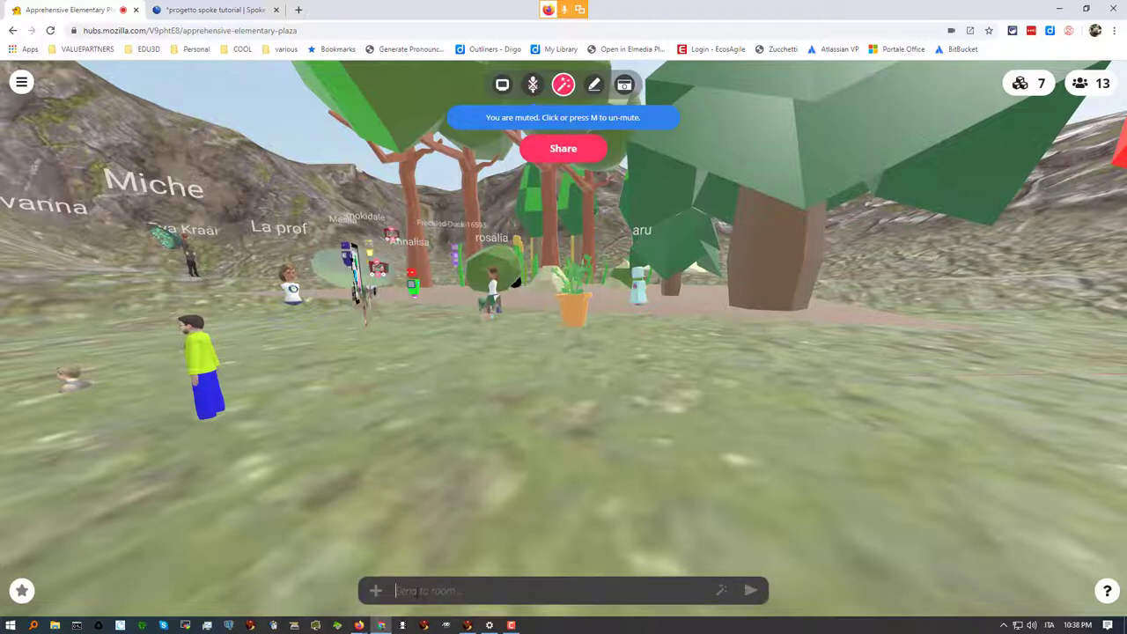
# Open the La mia stanza room from the Hubs home page in a new tab
pyautogui.click(299, 10)
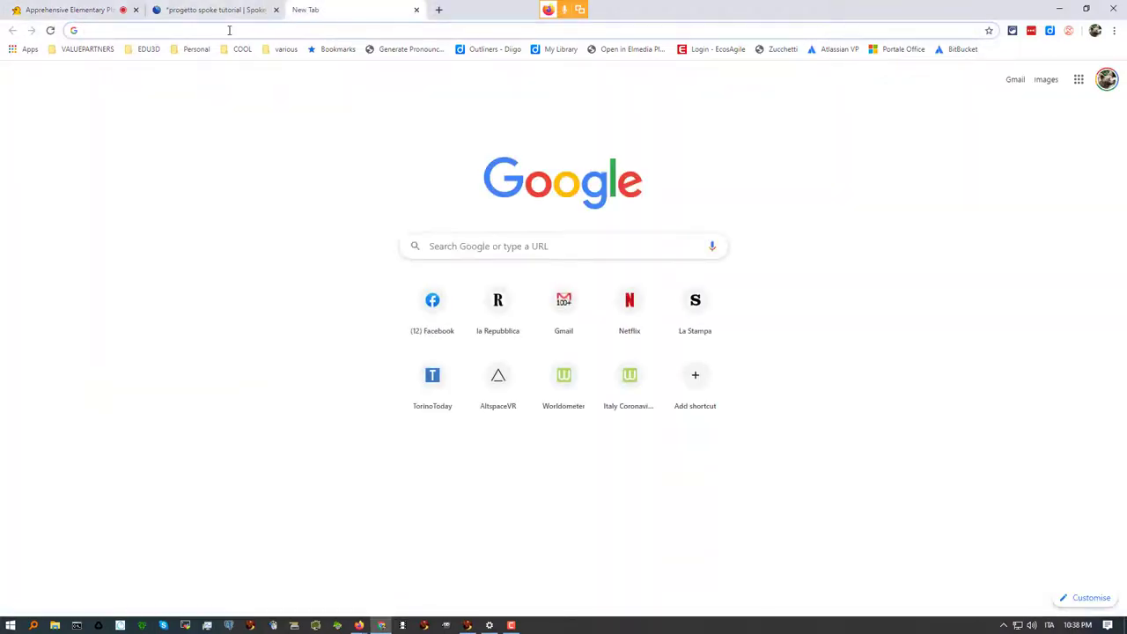
pyautogui.click(230, 30)
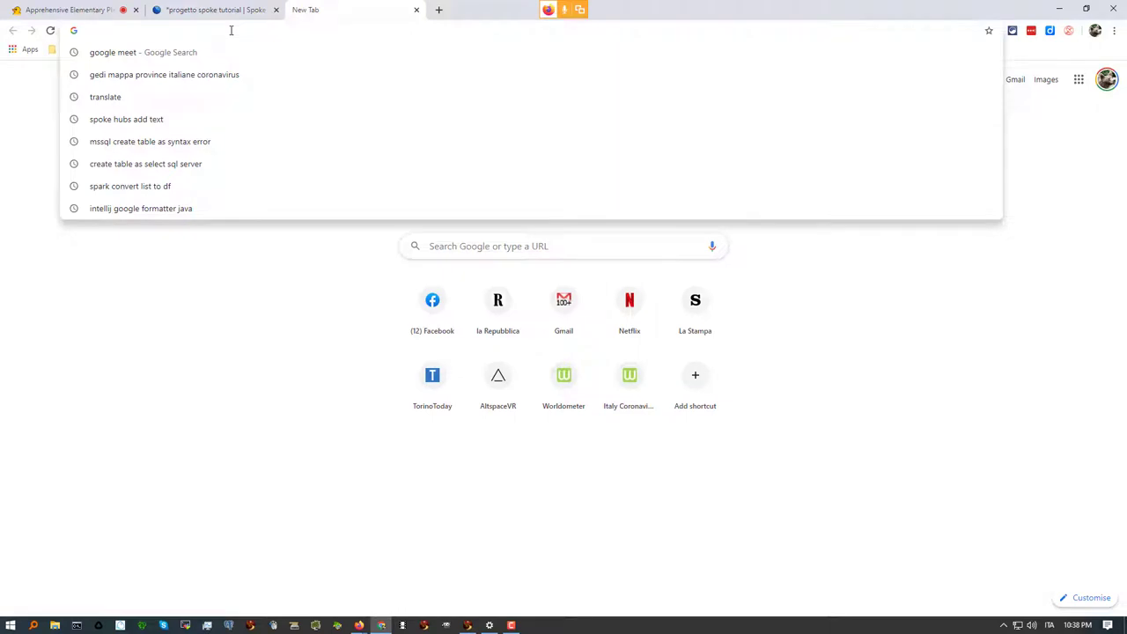
pyautogui.write('hubs')
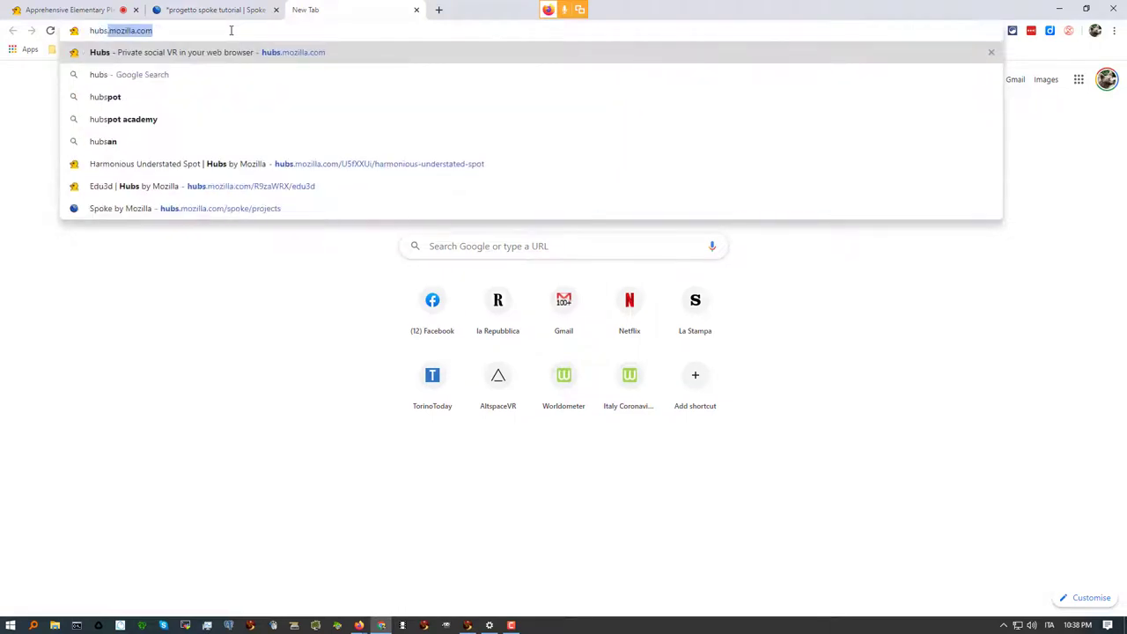
pyautogui.press('Return')
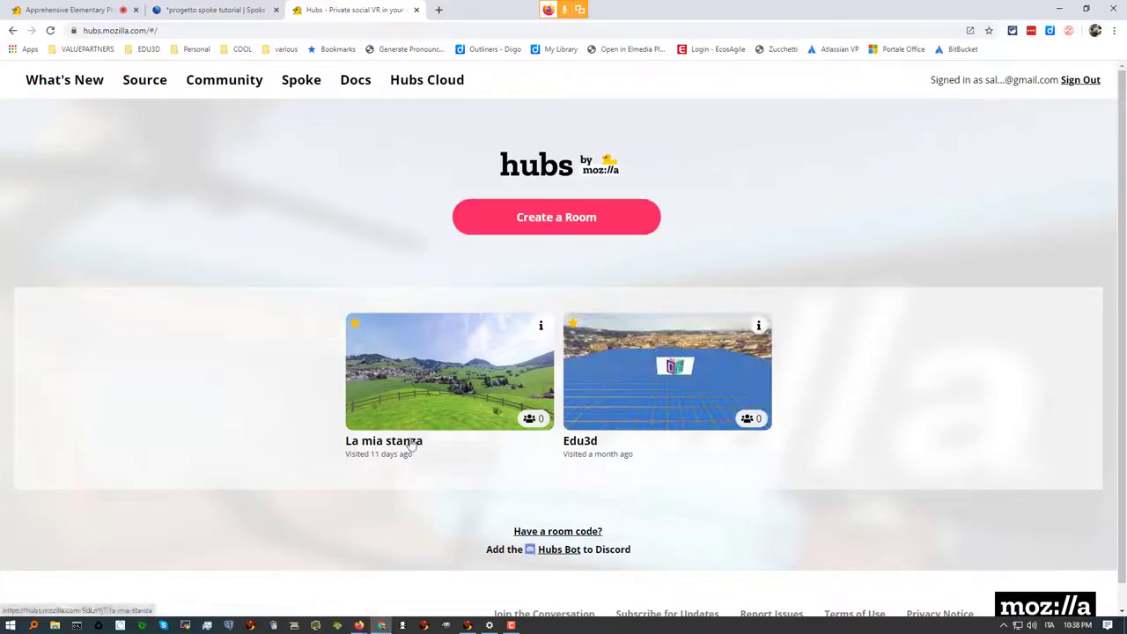
pyautogui.click(433, 384)
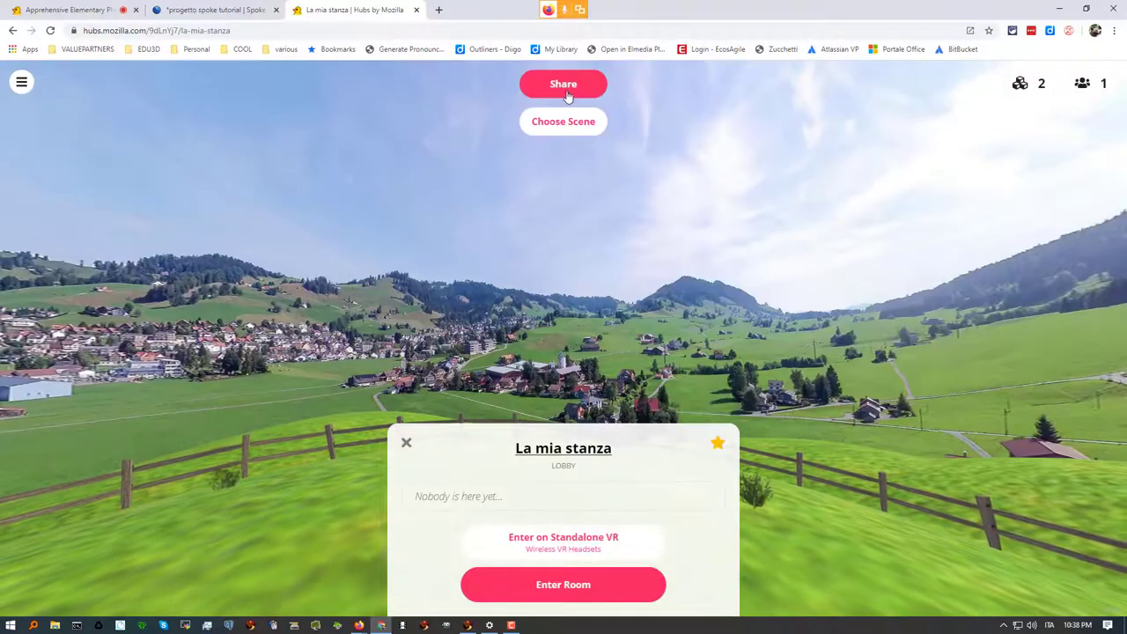
# Select La mia stanza's share link, then go back to the Apprehensive Elementary Plaza tab
pyautogui.click(566, 88)
pyautogui.click(618, 154)
pyautogui.hotkey('ctrl', 'c')
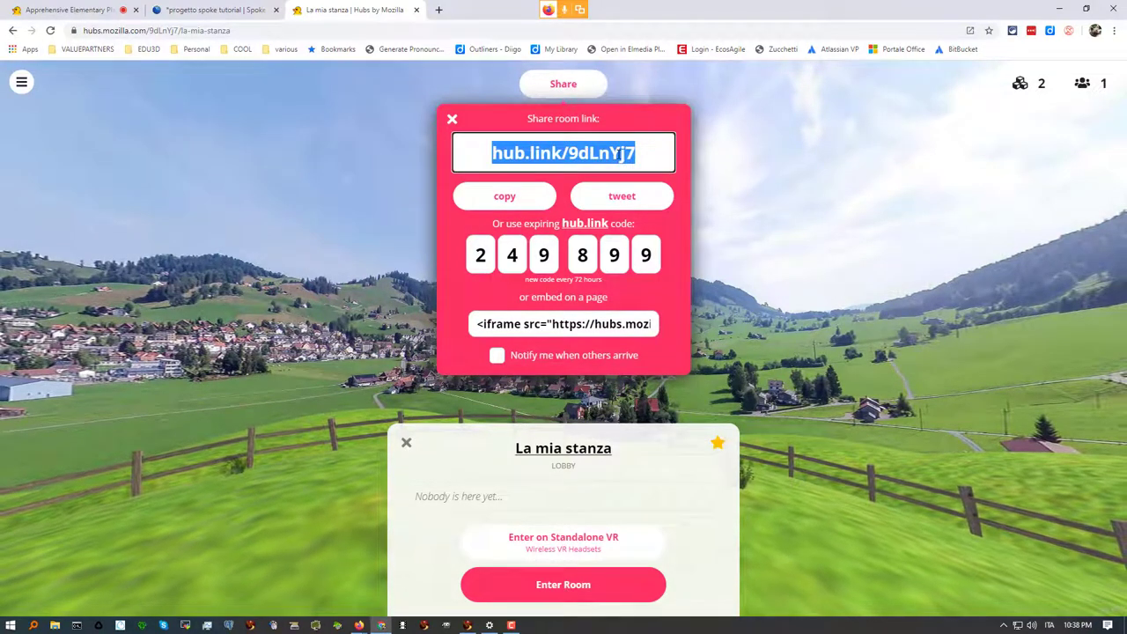
pyautogui.click(66, 11)
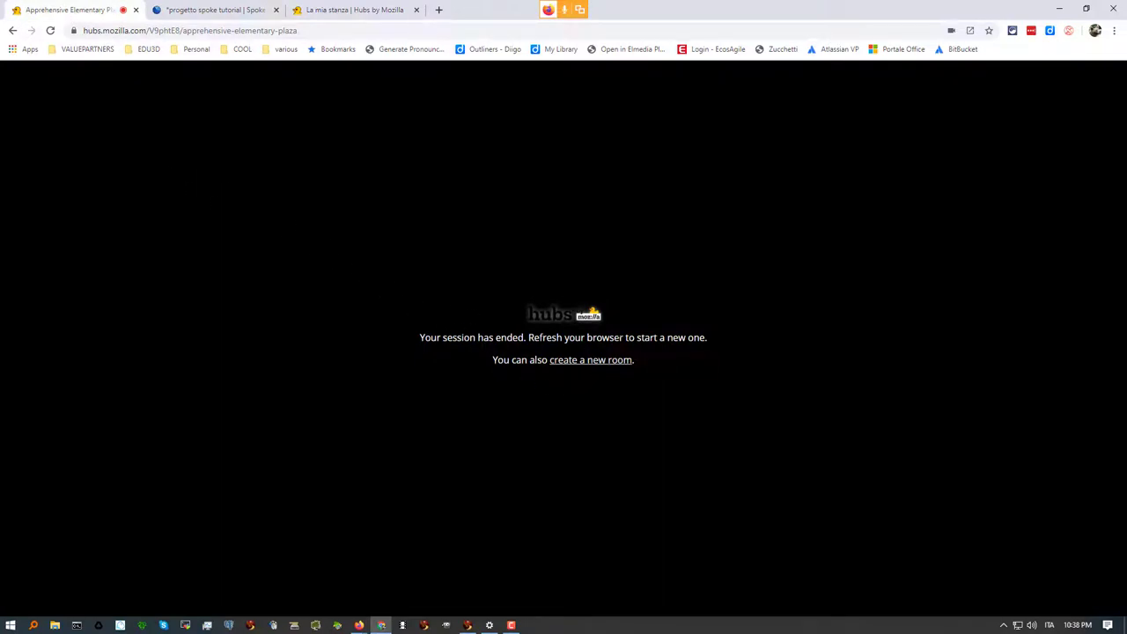
# Reload the ended Hubs session and rejoin the Apprehensive Elementary Plaza room on screen
pyautogui.press('F5')
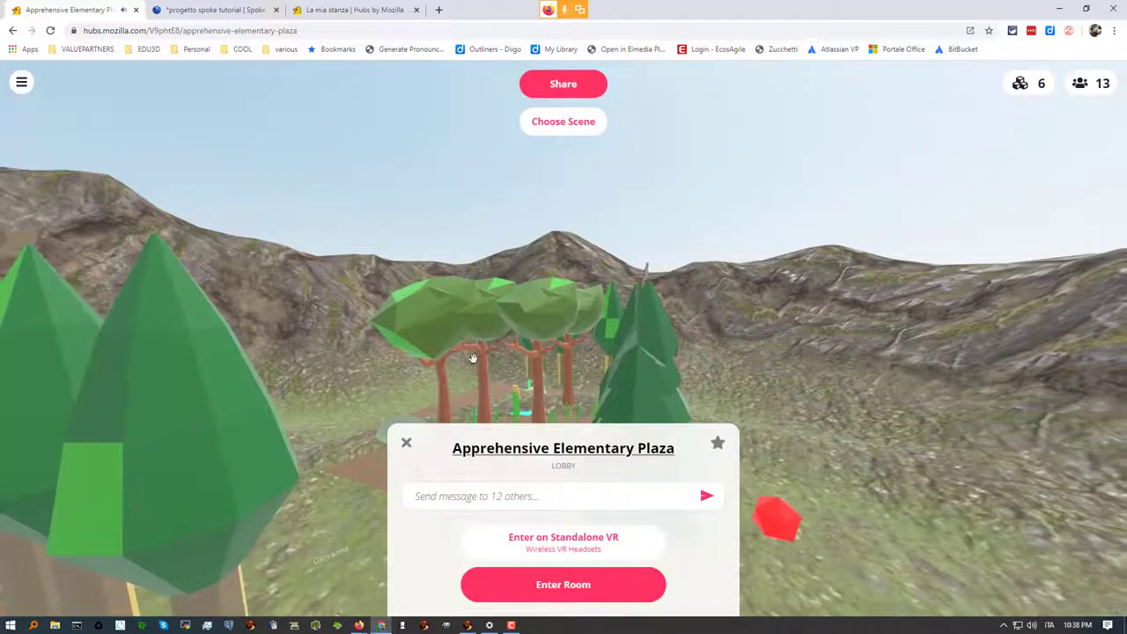
pyautogui.click(570, 585)
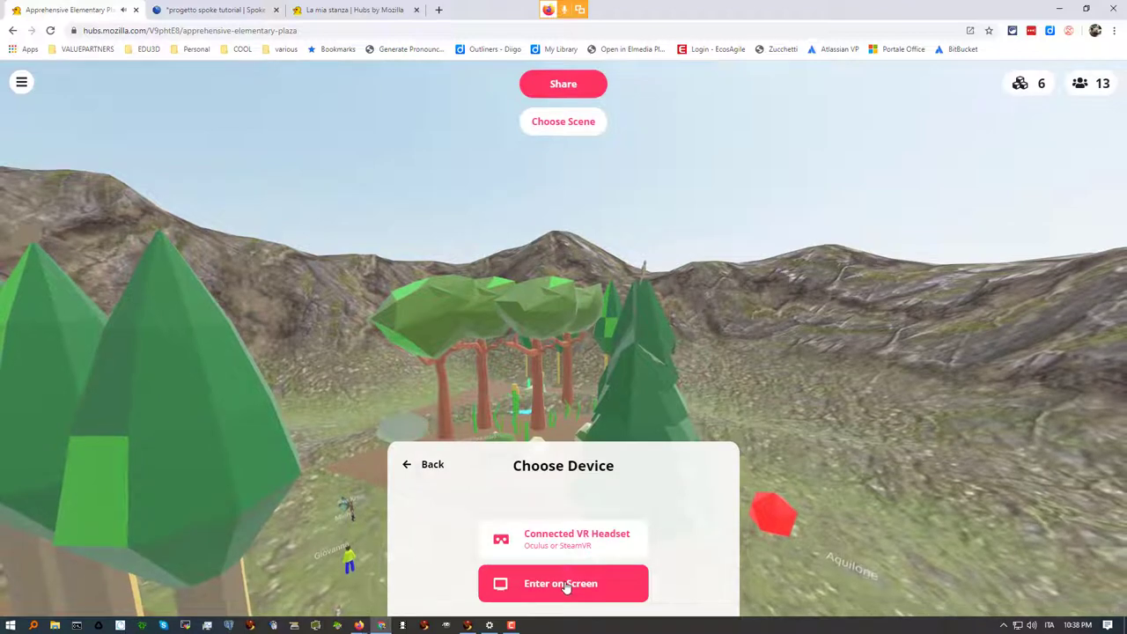
pyautogui.click(566, 585)
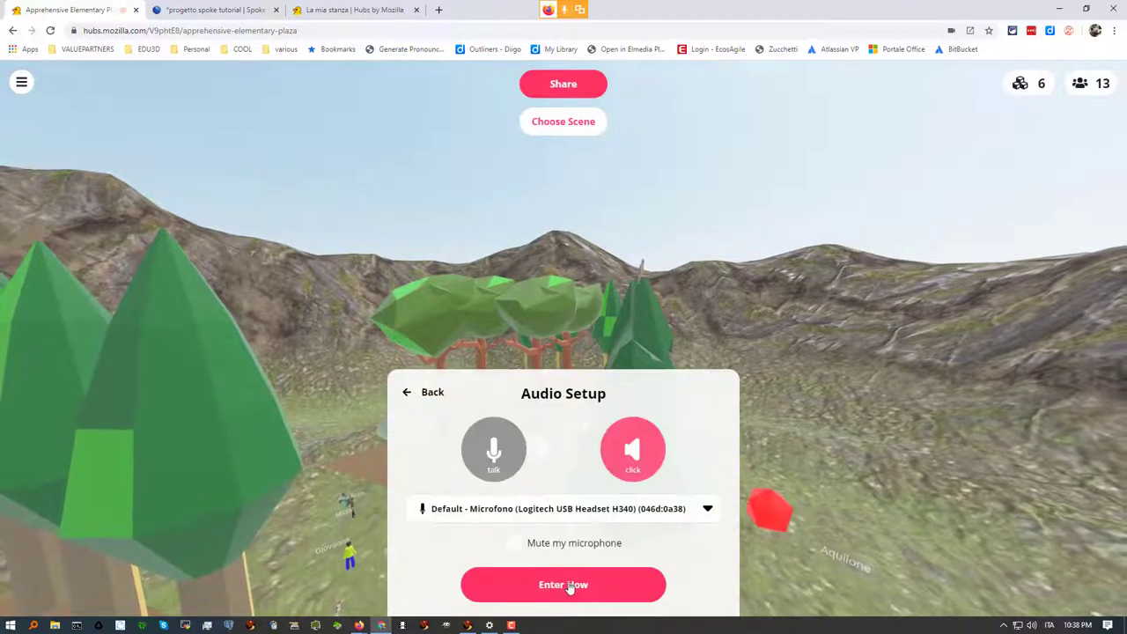
pyautogui.click(567, 587)
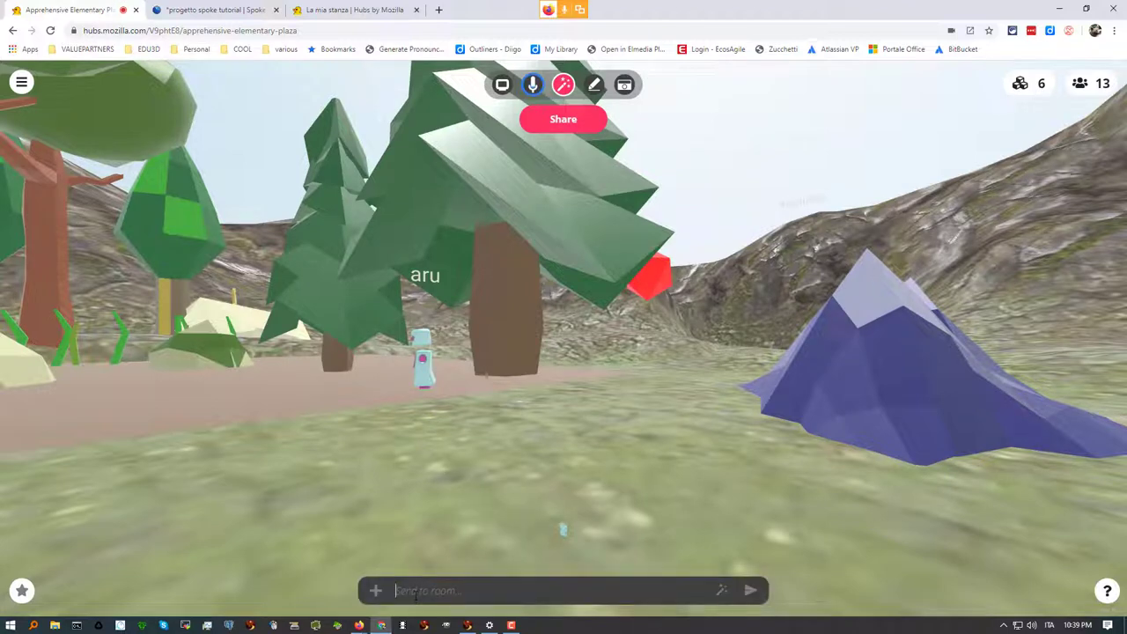
# Paste the La mia stanza room link into chat, spawn it as a panel, and open it
pyautogui.hotkey('ctrl', 'v')
pyautogui.click(721, 593)
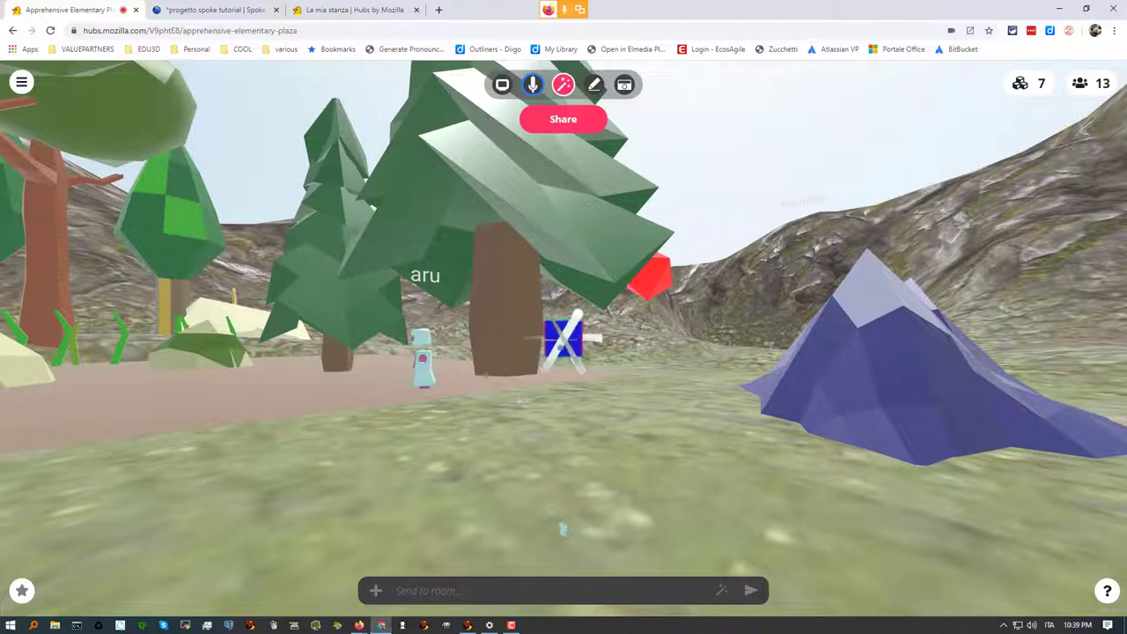
pyautogui.moveTo(563, 339)
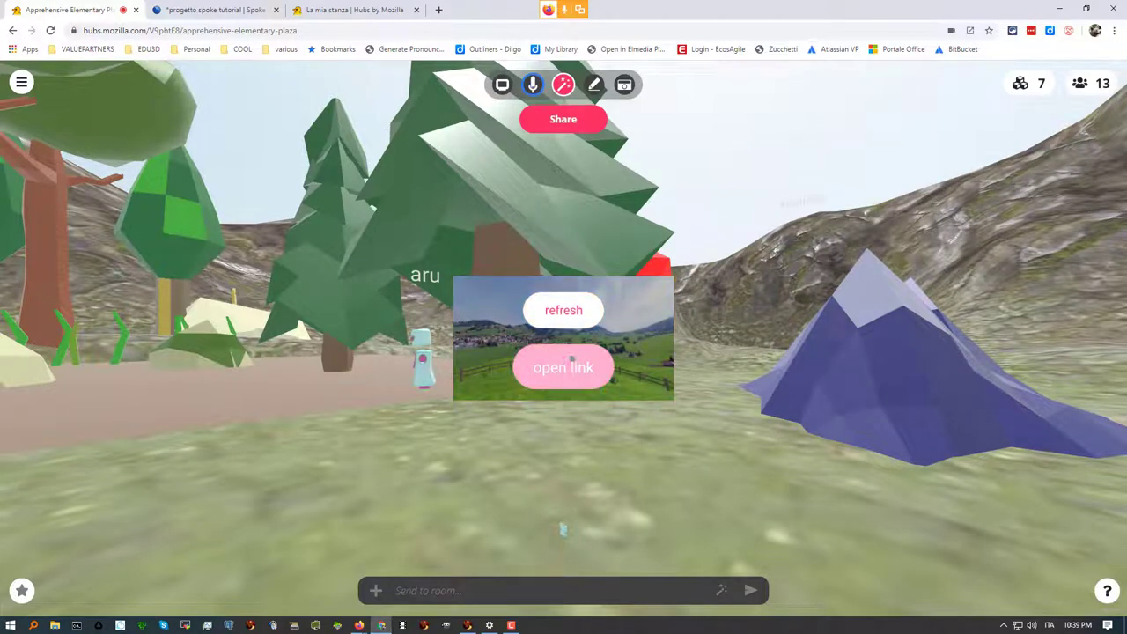
pyautogui.press('space')
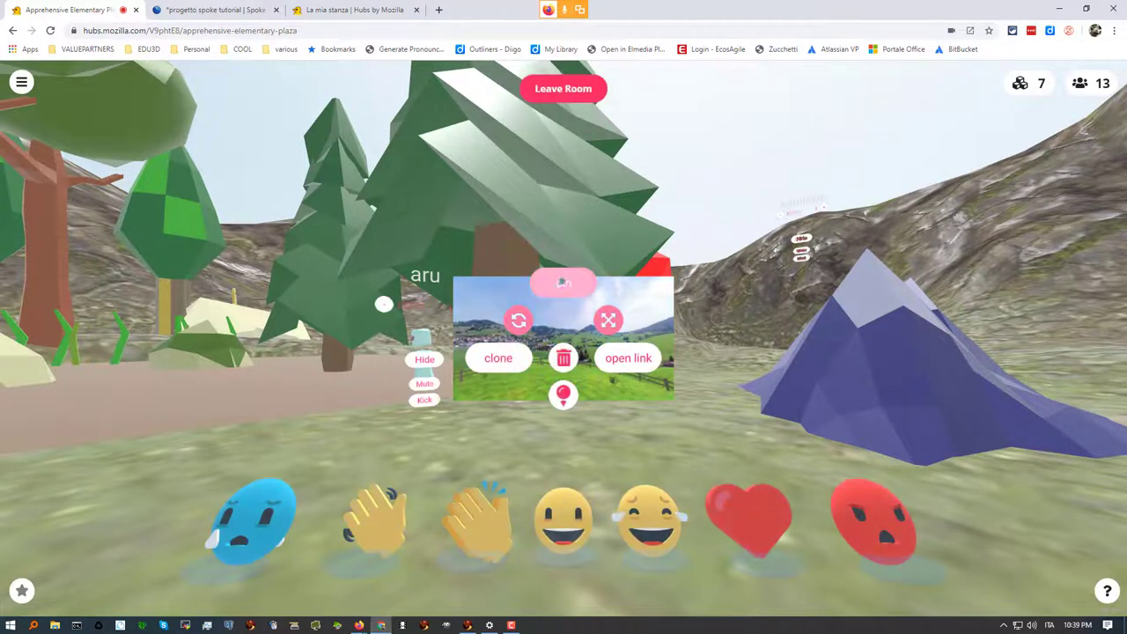
pyautogui.press('space')
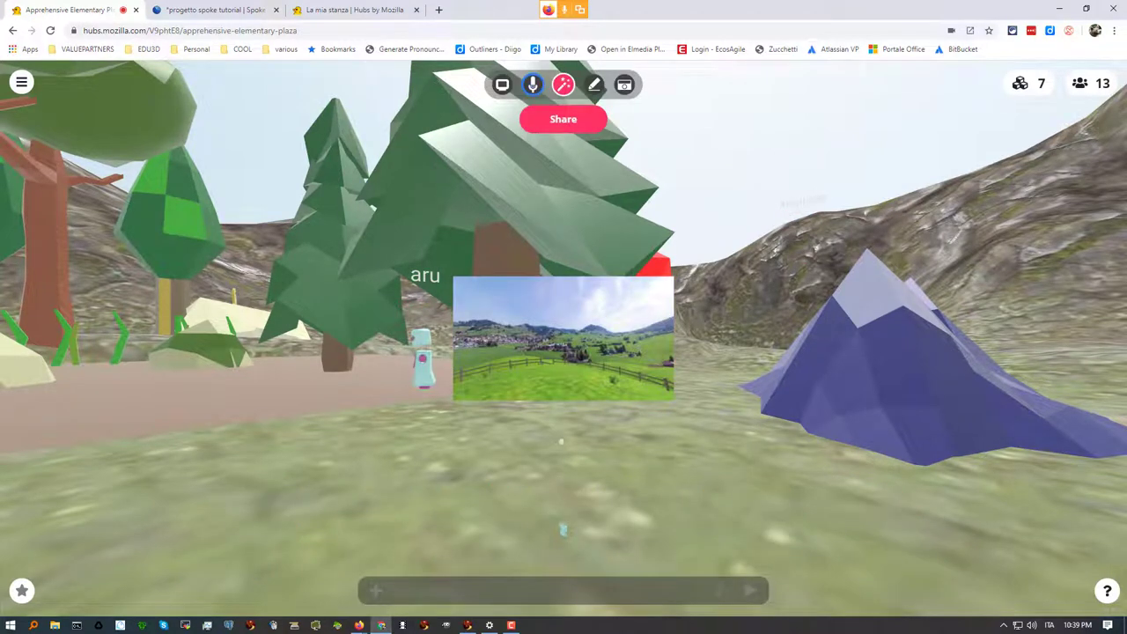
pyautogui.moveTo(563, 370)
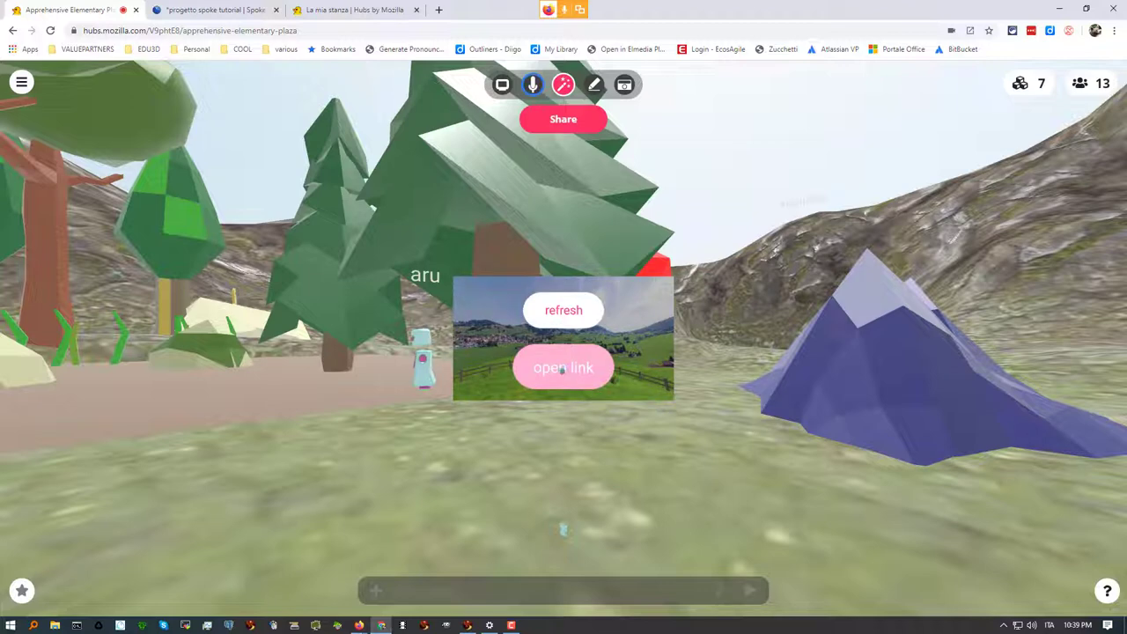
pyautogui.click(563, 370)
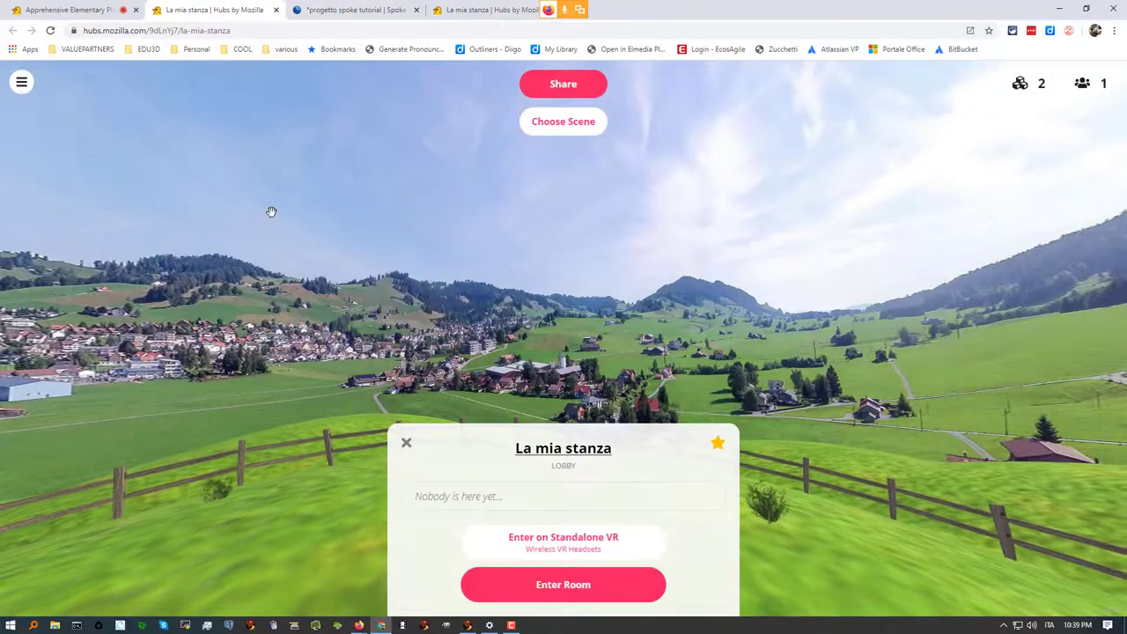
# Enter La mia stanza on screen and look across the valley toward the village
pyautogui.click(540, 585)
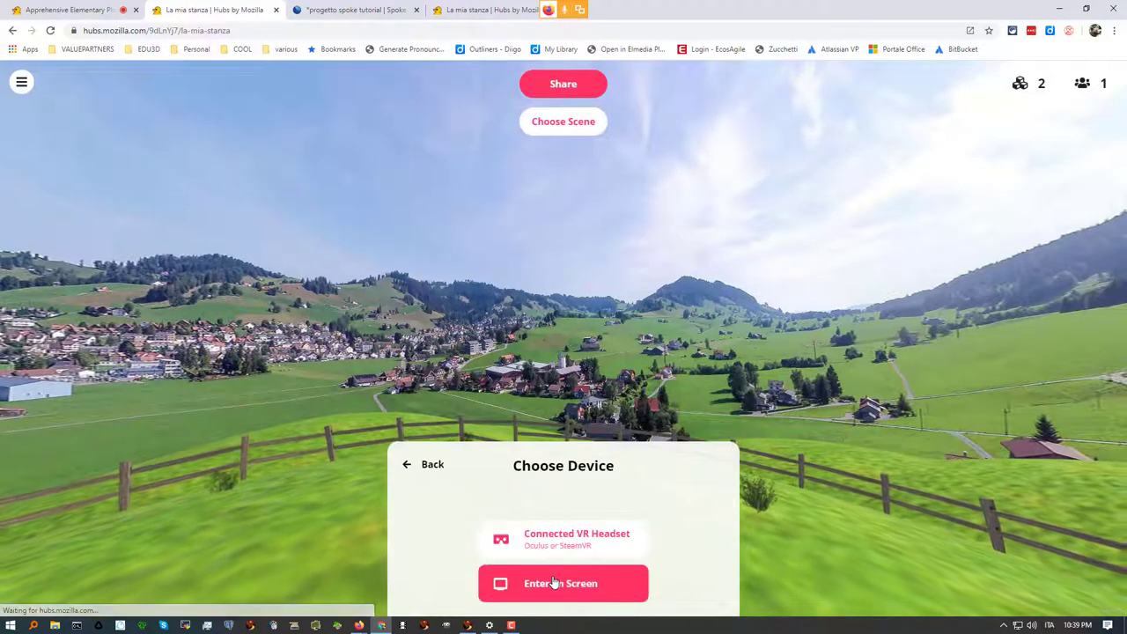
pyautogui.click(555, 587)
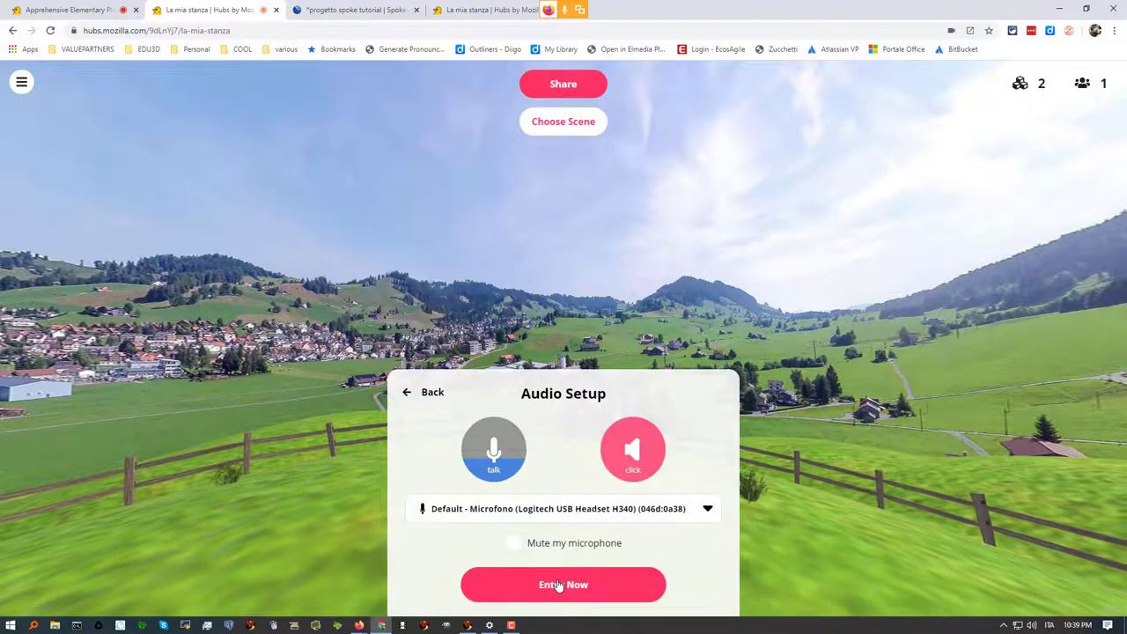
pyautogui.click(555, 584)
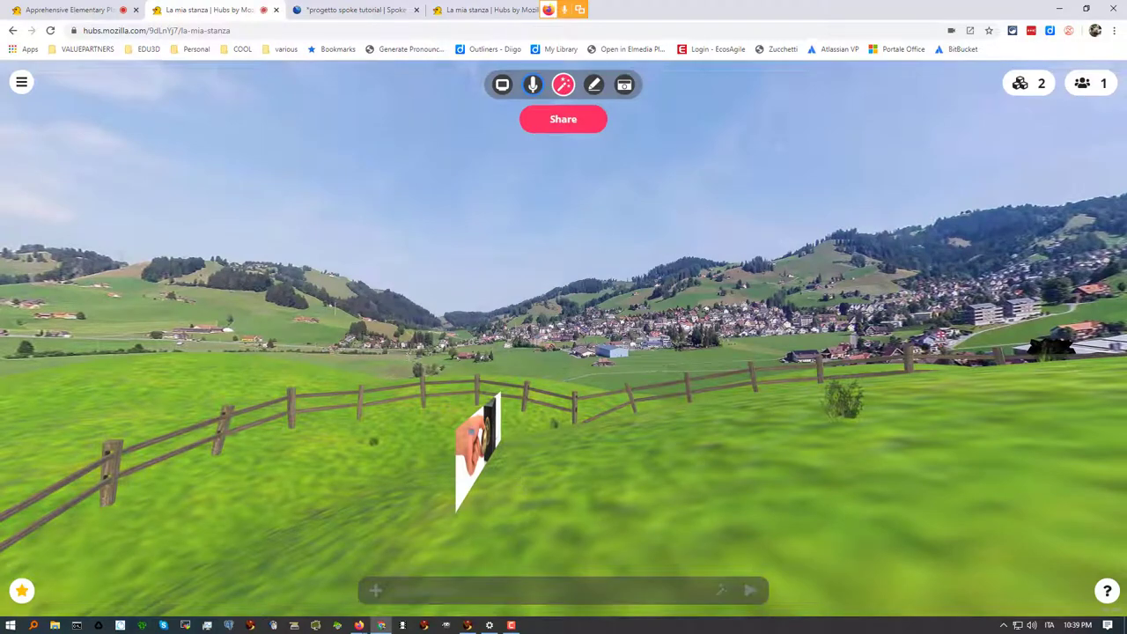
pyautogui.moveTo(543, 468)
pyautogui.mouseDown()
pyautogui.moveTo(830, 478)
pyautogui.moveTo(927, 453)
pyautogui.moveTo(792, 493)
pyautogui.moveTo(617, 458)
pyautogui.moveTo(261, 441)
pyautogui.moveTo(911, 460)
pyautogui.moveTo(1118, 454)
pyautogui.moveTo(800, 461)
pyautogui.moveTo(573, 438)
pyautogui.moveTo(992, 520)
pyautogui.moveTo(1043, 515)
pyautogui.mouseUp()
pyautogui.moveTo(649, 473)
pyautogui.mouseDown()
pyautogui.moveTo(973, 463)
pyautogui.moveTo(1099, 440)
pyautogui.mouseUp()
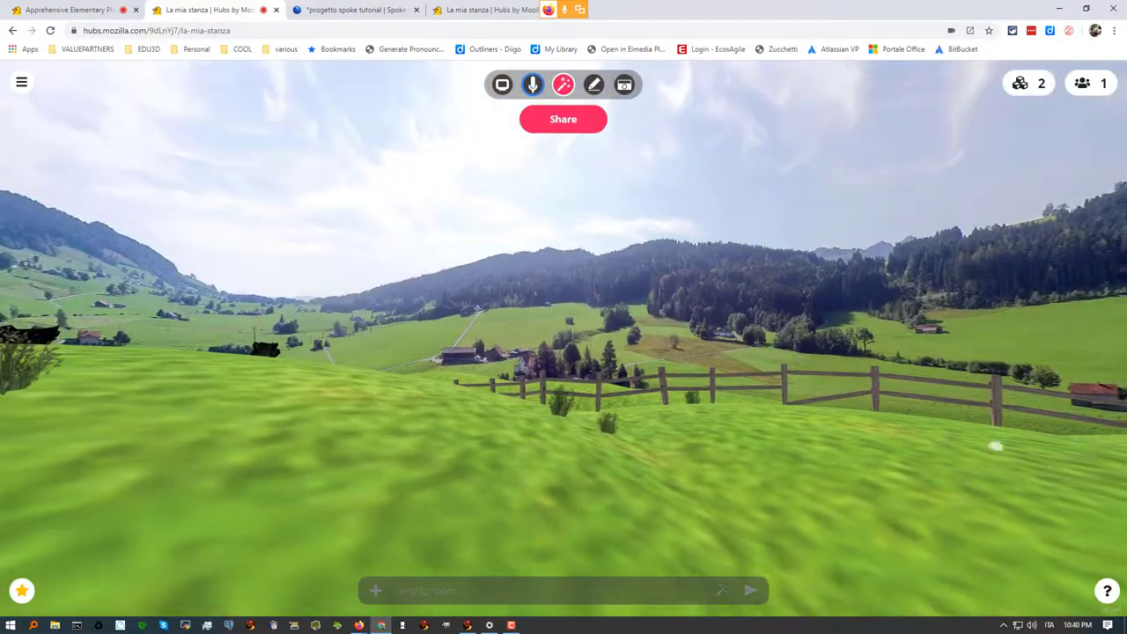
pyautogui.moveTo(749, 450); pyautogui.dragTo(515, 459)
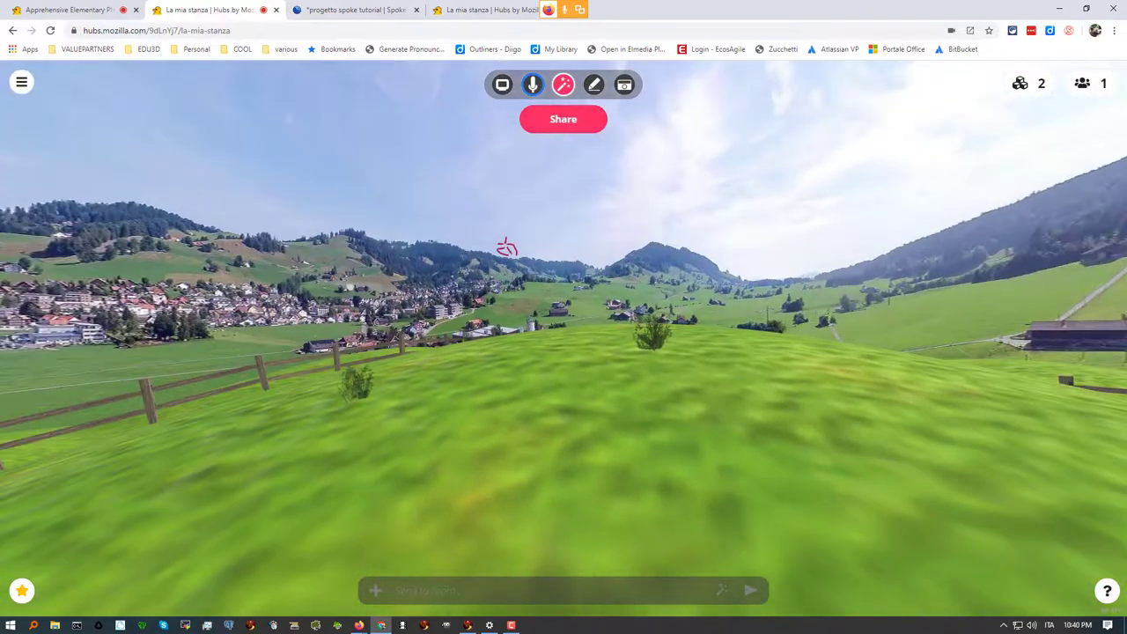
# Look toward the fence, village and mountains, then return to the Spoke editor tab
pyautogui.click(12, 30)
pyautogui.moveTo(524, 477); pyautogui.dragTo(274, 518)
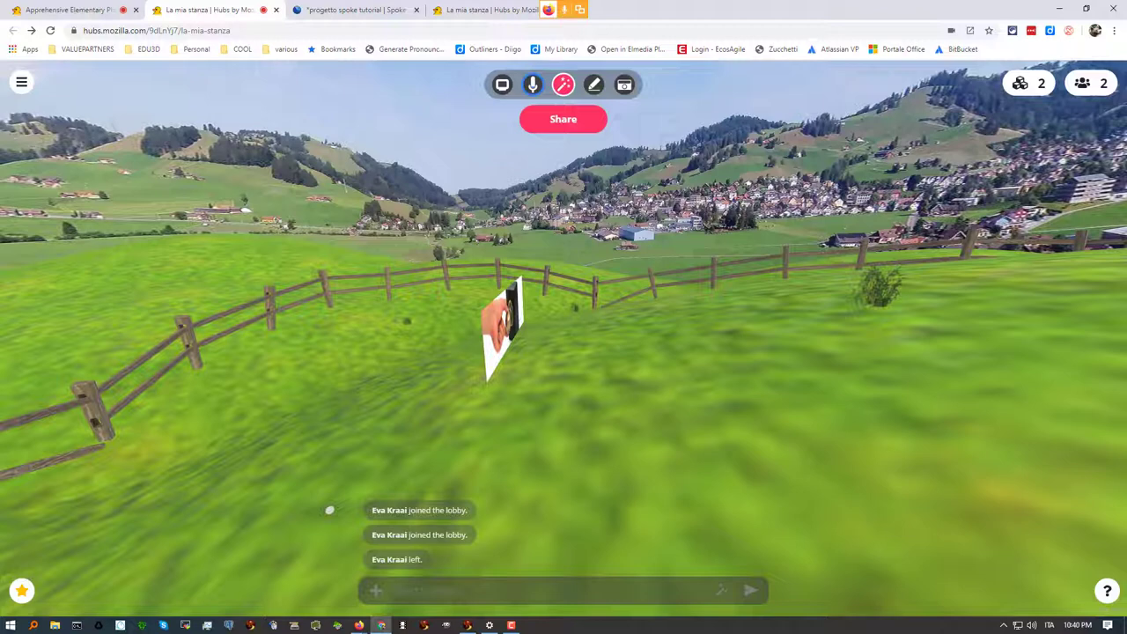
pyautogui.click(402, 591)
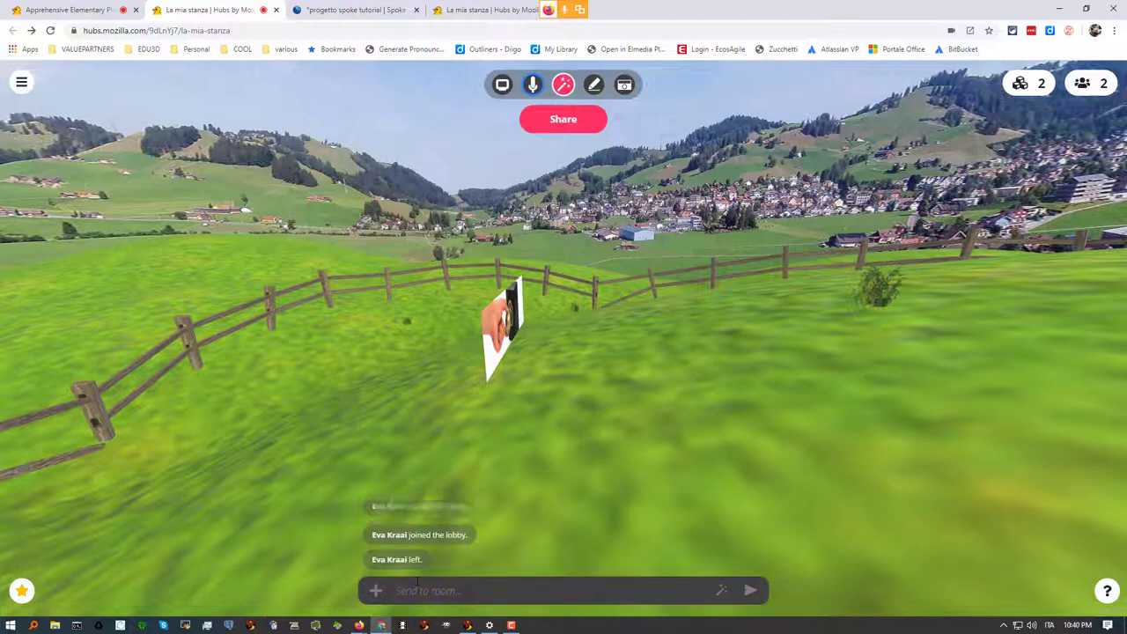
pyautogui.moveTo(461, 494); pyautogui.dragTo(1097, 395)
pyautogui.moveTo(578, 438); pyautogui.dragTo(1033, 443)
pyautogui.moveTo(760, 455); pyautogui.dragTo(798, 447)
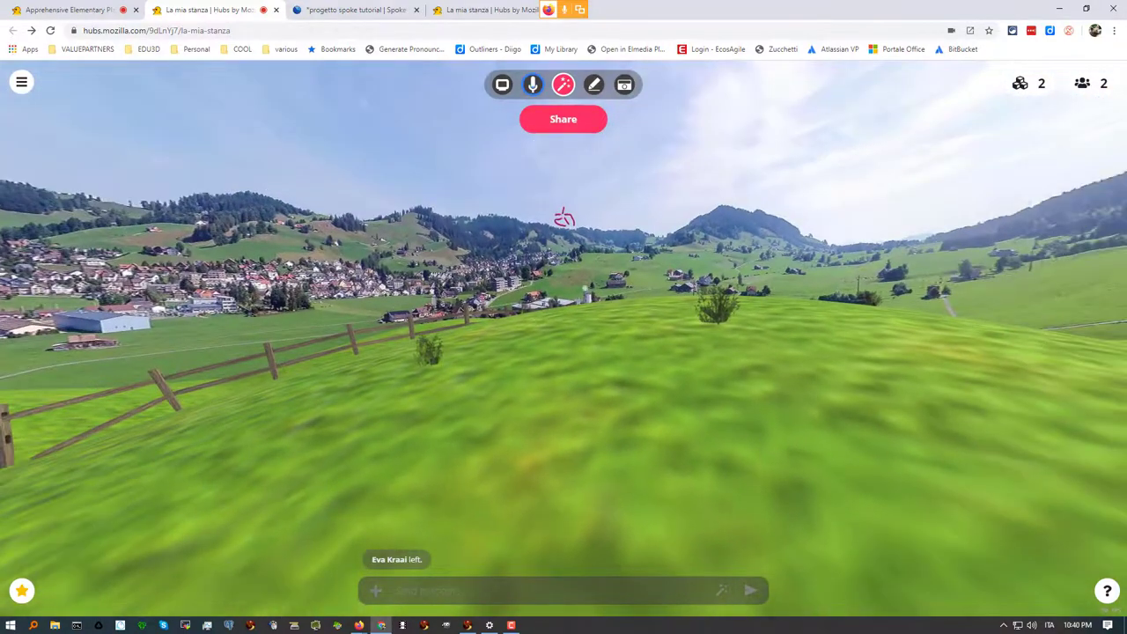
pyautogui.click(357, 10)
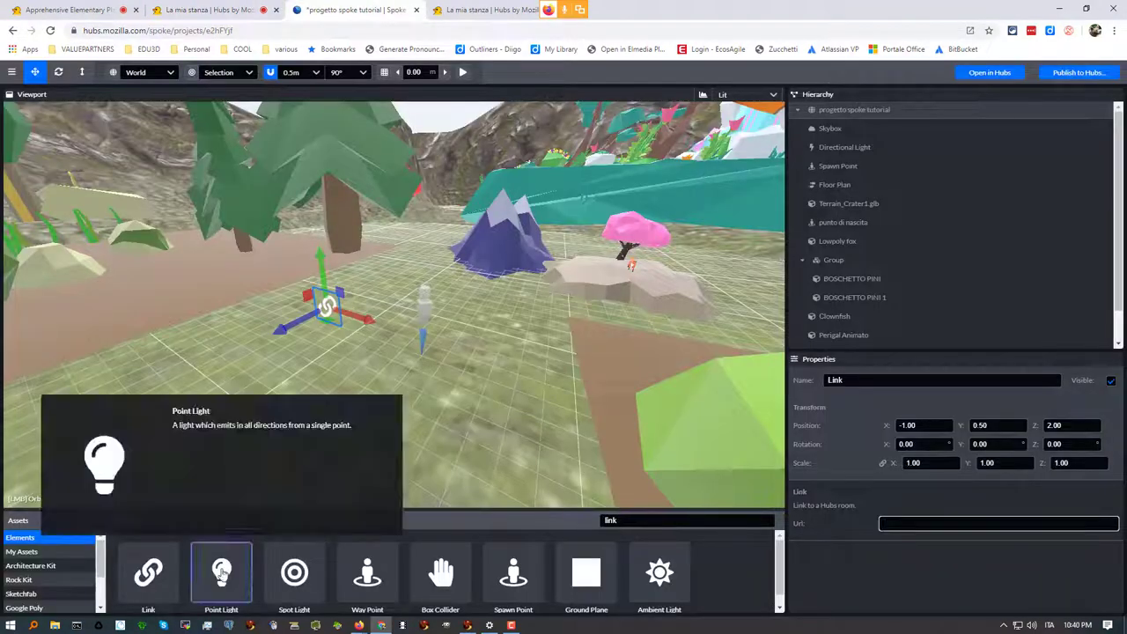
# Enlarge the assets panel and open the Architecture Kit collection
pyautogui.moveTo(303, 504); pyautogui.dragTo(264, 310)
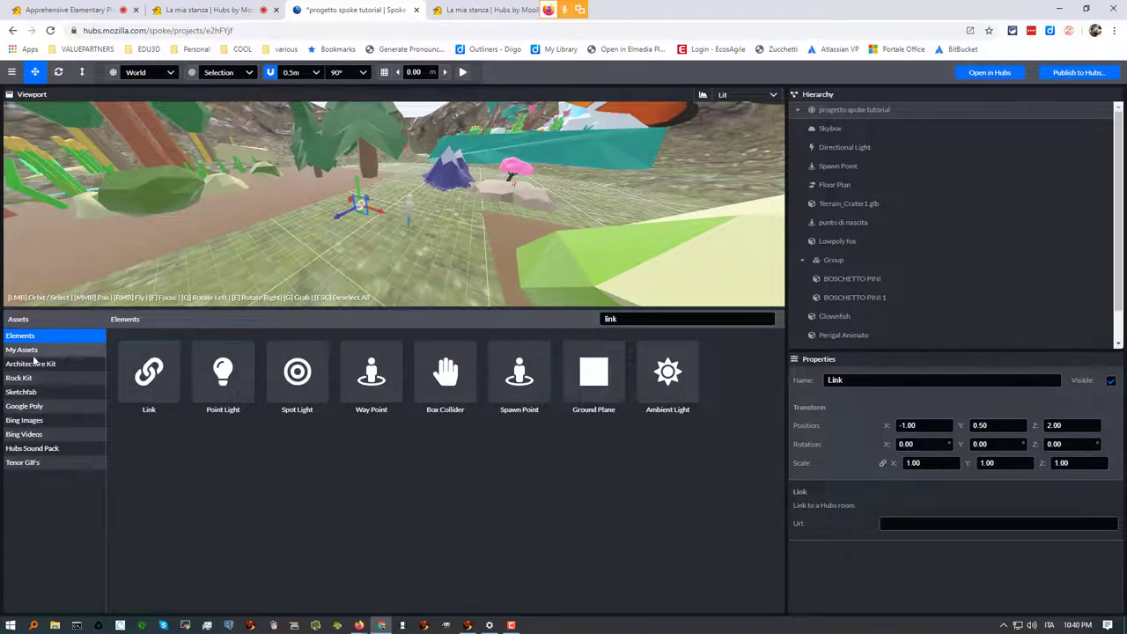
pyautogui.click(38, 366)
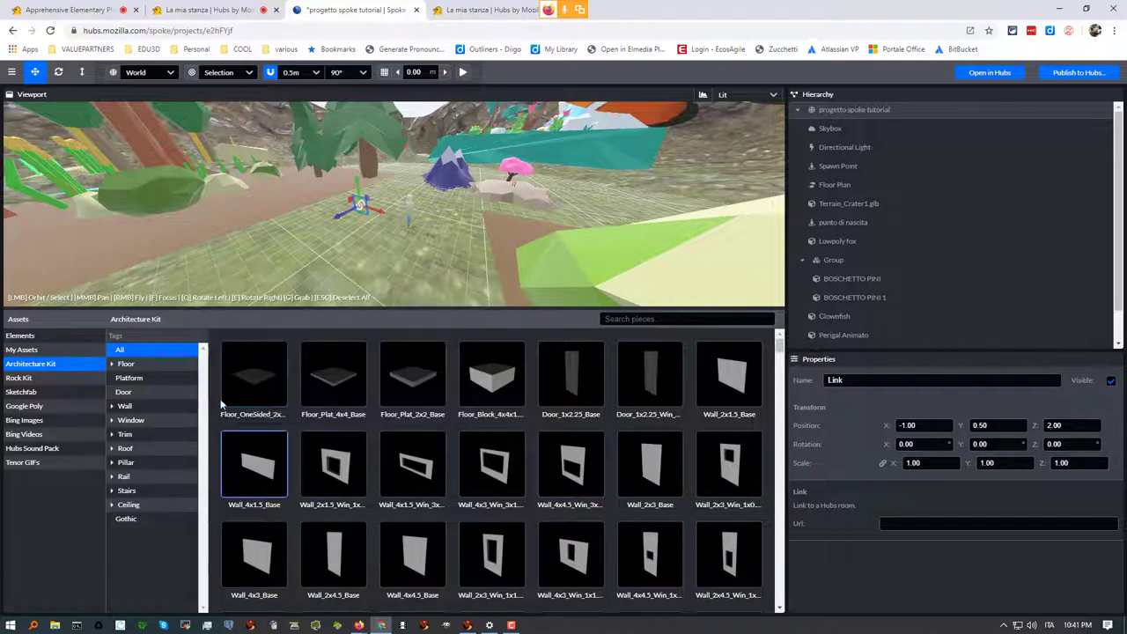
pyautogui.moveTo(410, 440)
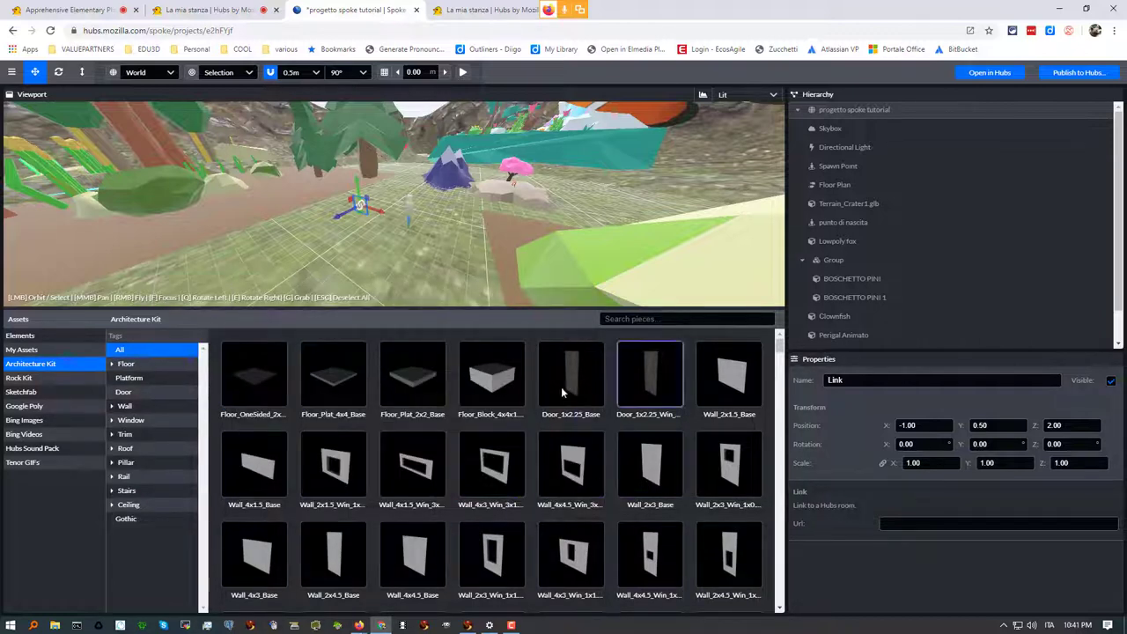
pyautogui.moveTo(524, 381)
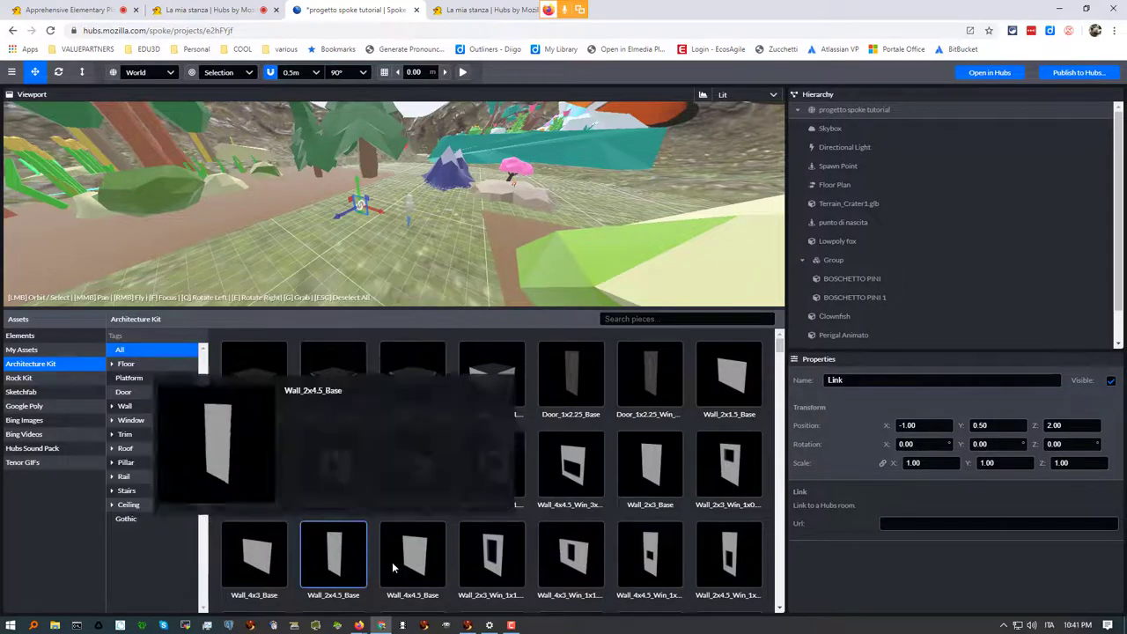
pyautogui.moveTo(780, 349)
pyautogui.mouseDown()
pyautogui.moveTo(780, 382)
pyautogui.moveTo(779, 342)
pyautogui.mouseUp()
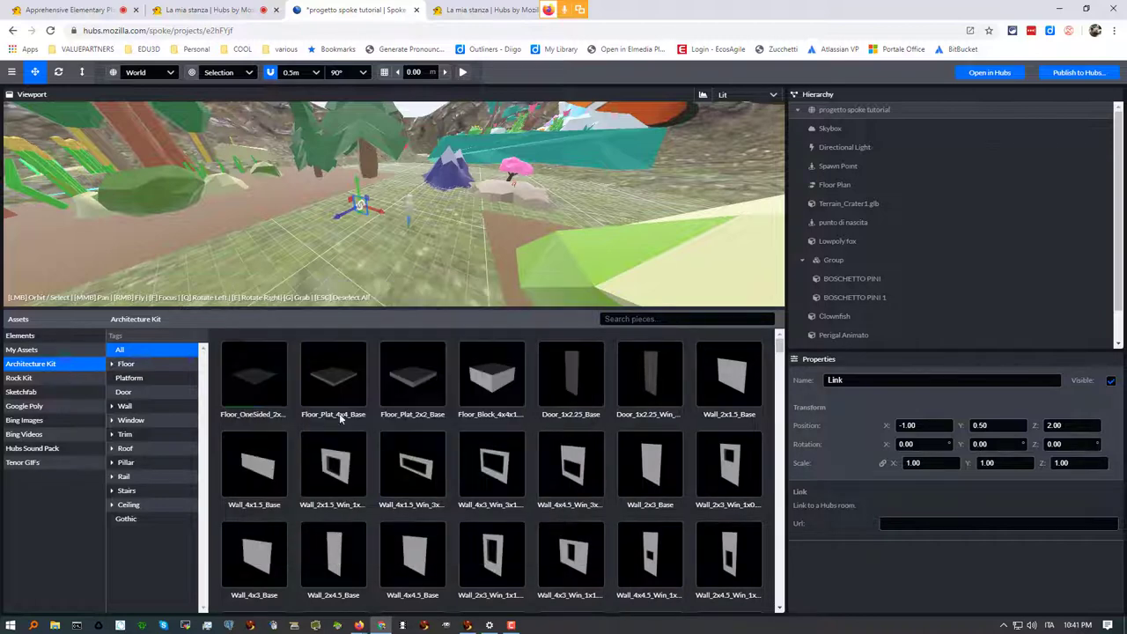
# Filter the kit by Floor 2x2, then Wall and Window, and scroll to the Gothic pieces
pyautogui.click(113, 364)
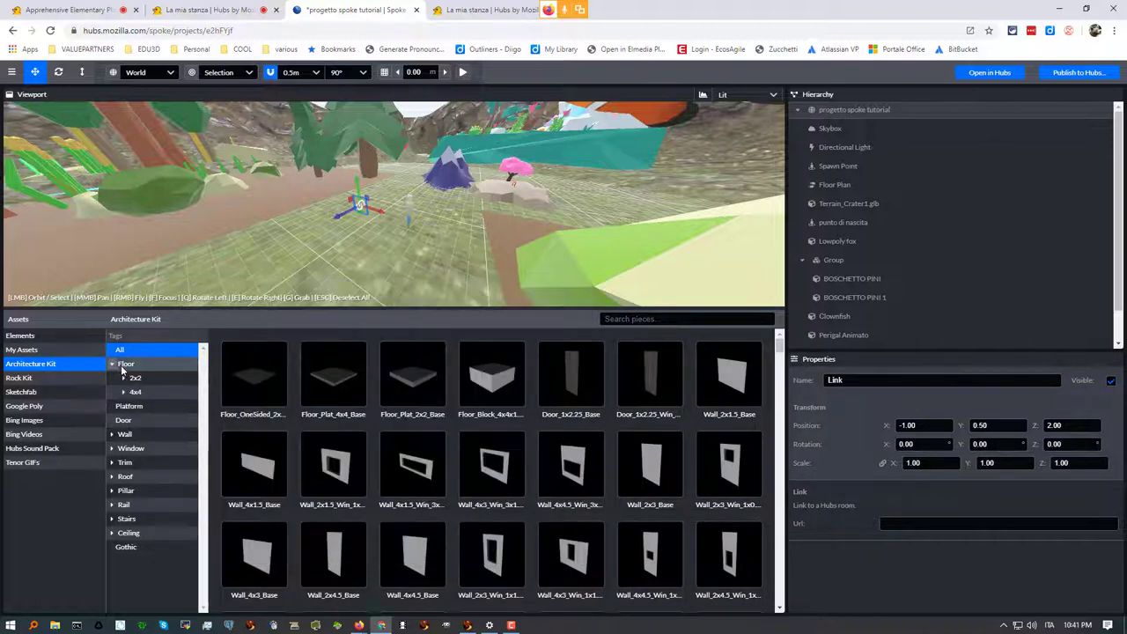
pyautogui.click(135, 378)
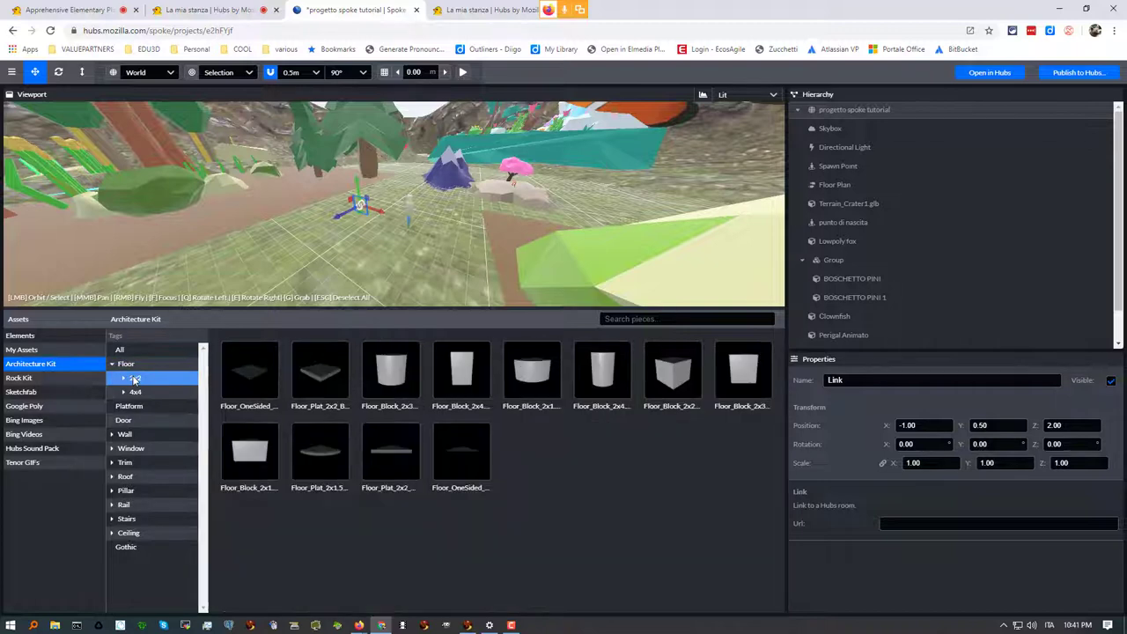
pyautogui.click(132, 435)
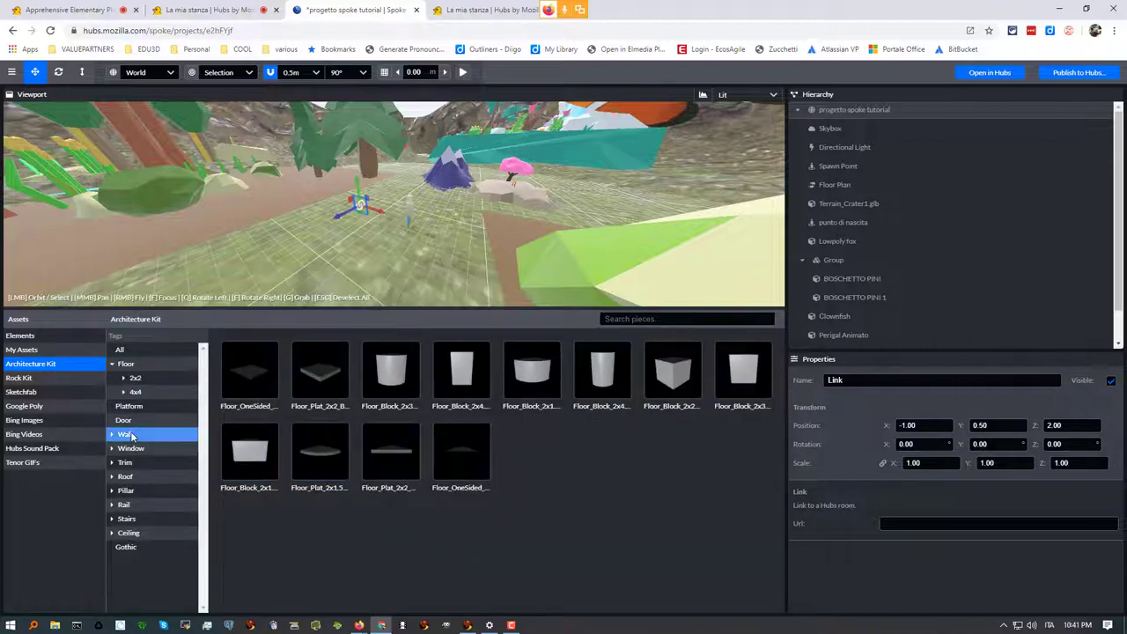
pyautogui.click(134, 449)
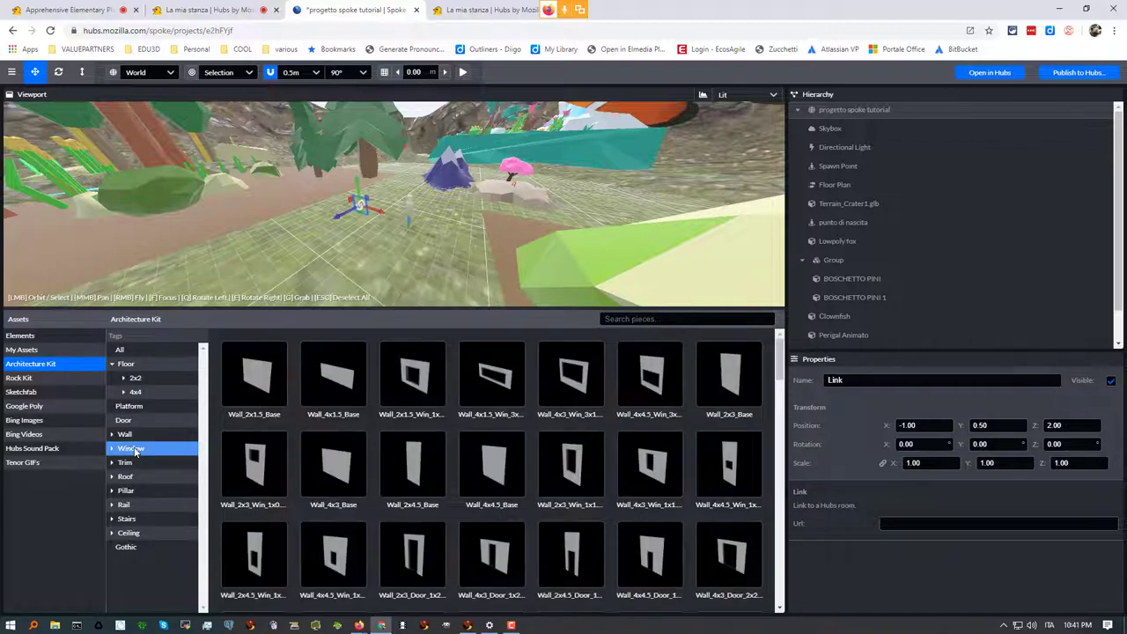
pyautogui.moveTo(505, 584)
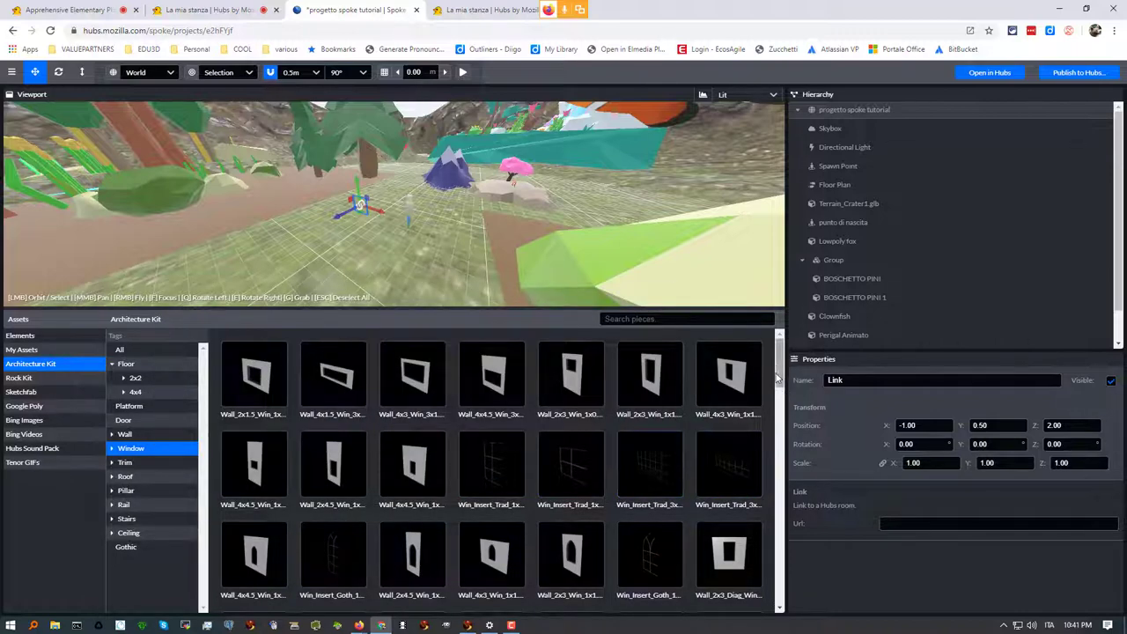
pyautogui.moveTo(779, 367); pyautogui.dragTo(778, 589)
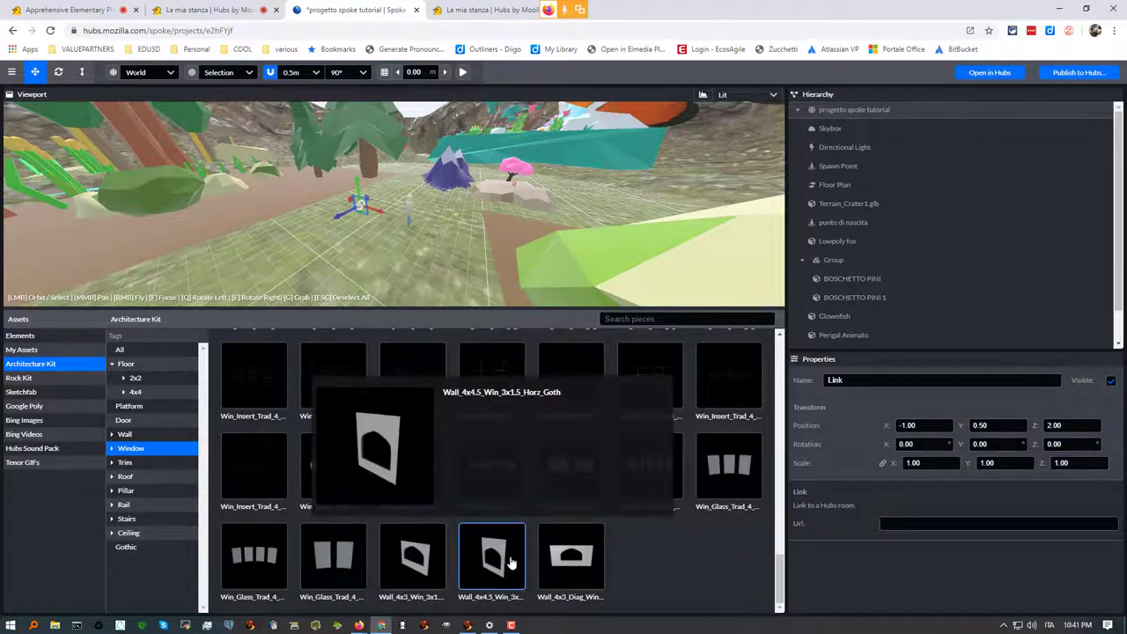
# Place Wall_4x3_Diag_Win_3x1.5_Horz_Goth in the scene with CementBrushed wall material
pyautogui.moveTo(567, 562); pyautogui.dragTo(423, 267)
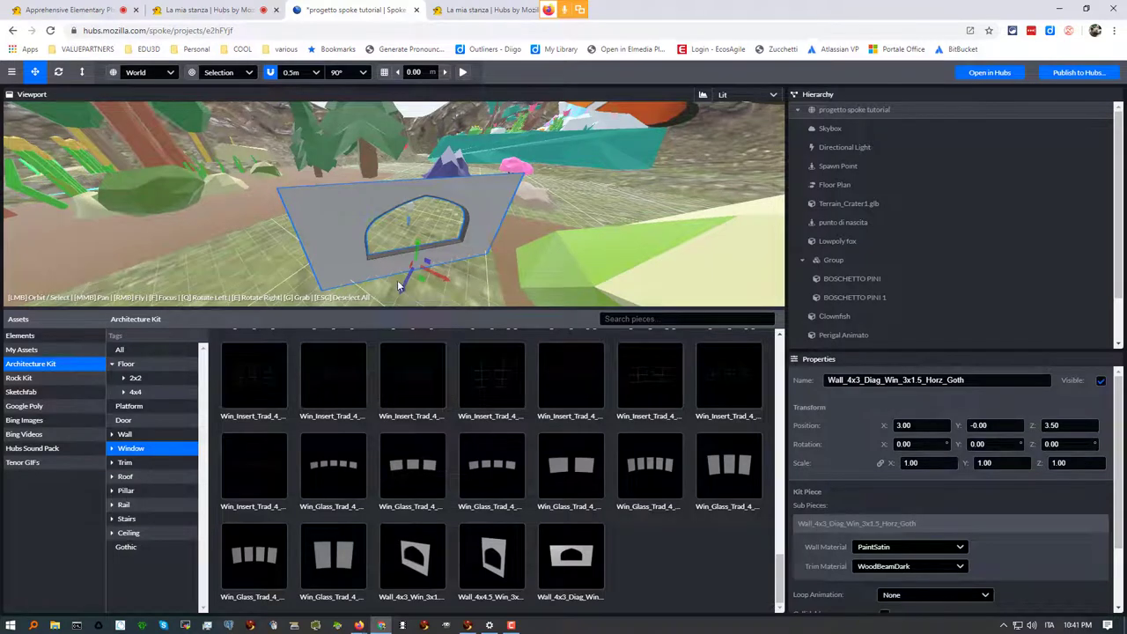
pyautogui.click(961, 552)
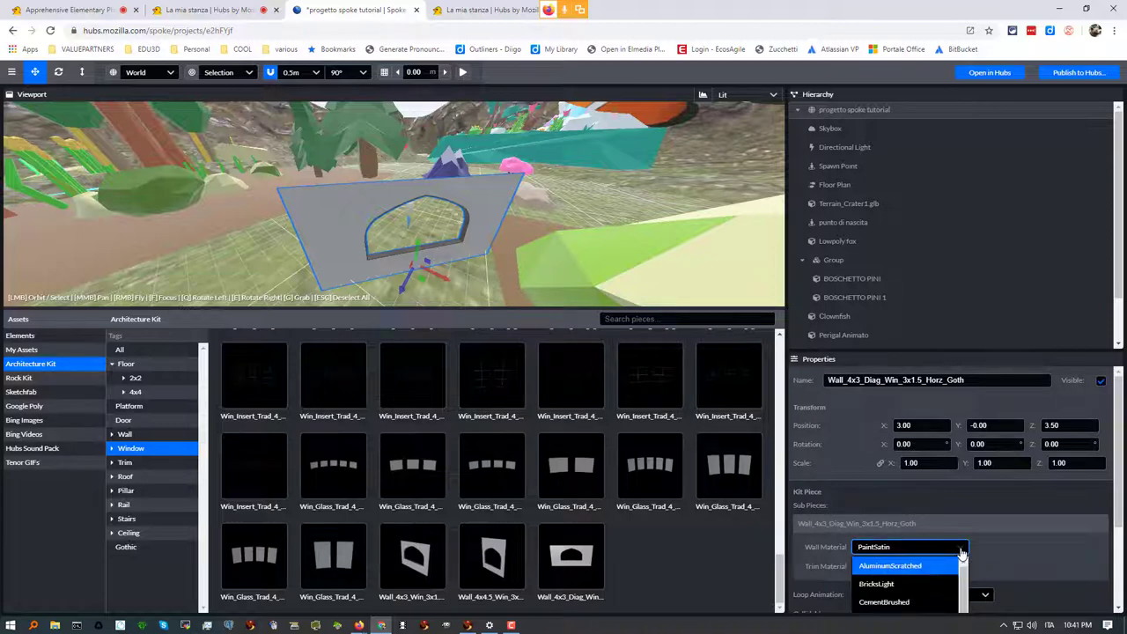
pyautogui.click(924, 602)
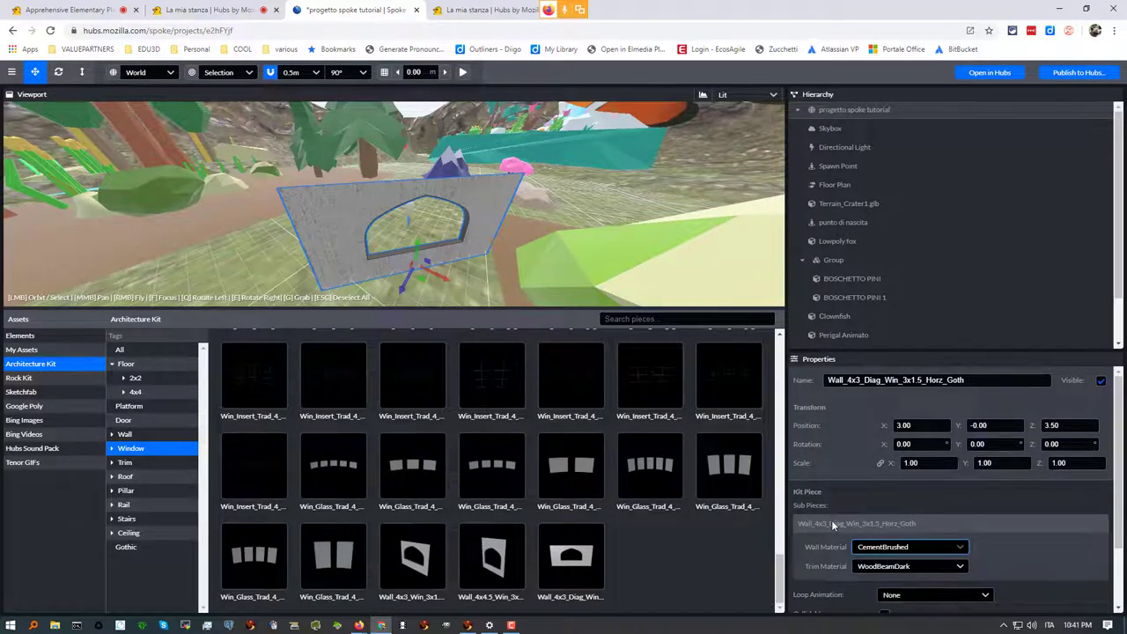
pyautogui.moveTo(779, 576); pyautogui.dragTo(777, 336)
pyautogui.moveTo(310, 412)
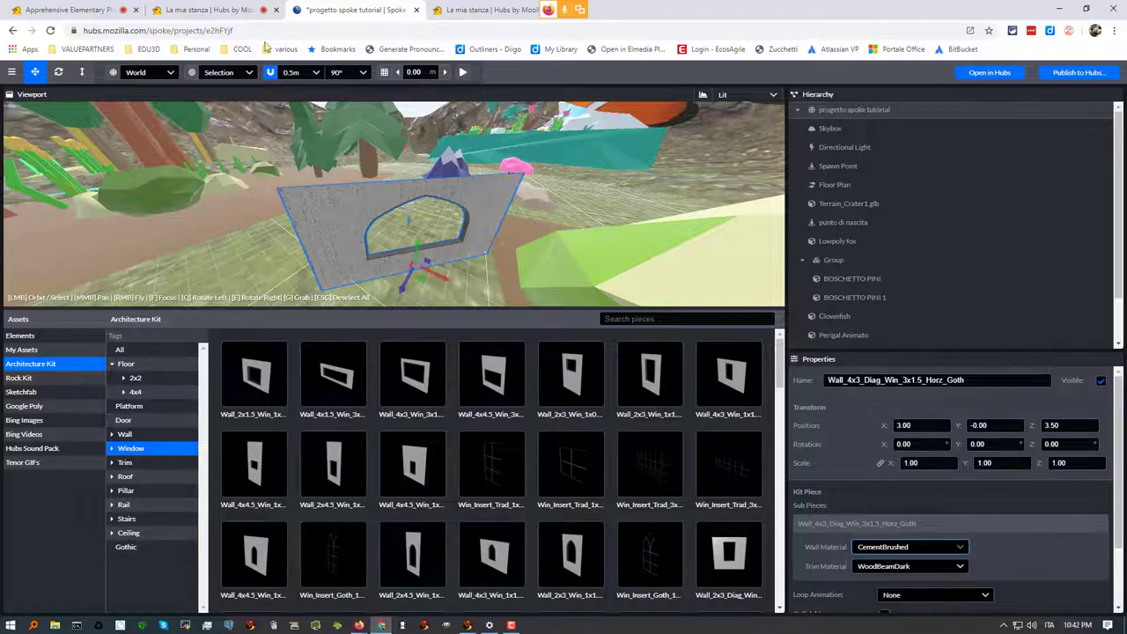
# Glance around the La mia stanza Hubs room, then close it and return to Spoke
pyautogui.click(202, 13)
pyautogui.moveTo(344, 419); pyautogui.dragTo(674, 415)
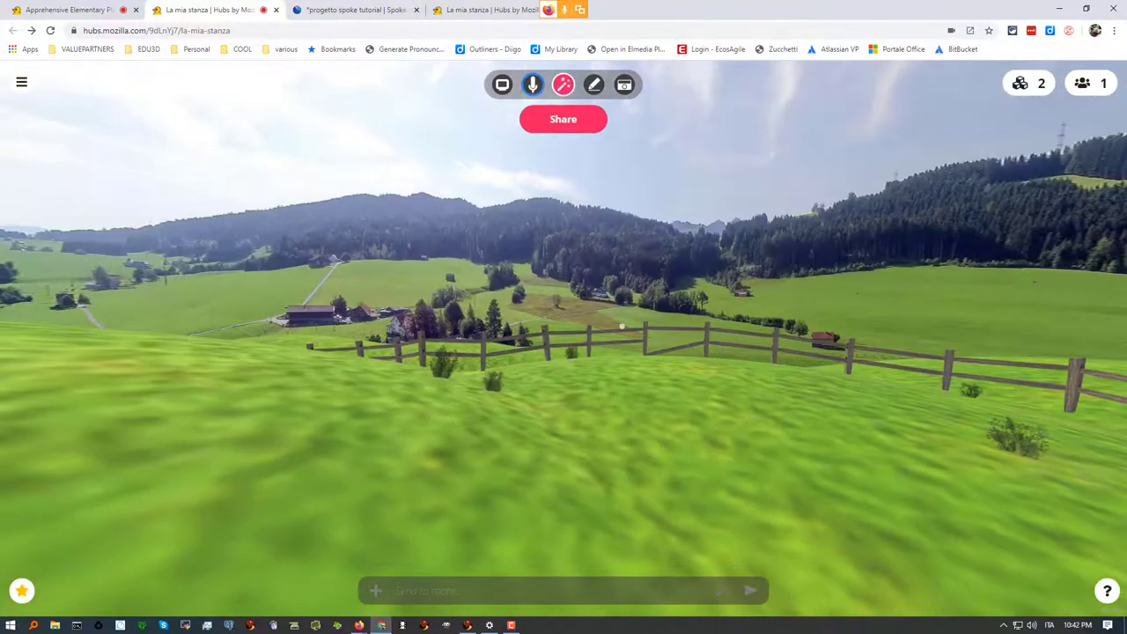
pyautogui.click(275, 10)
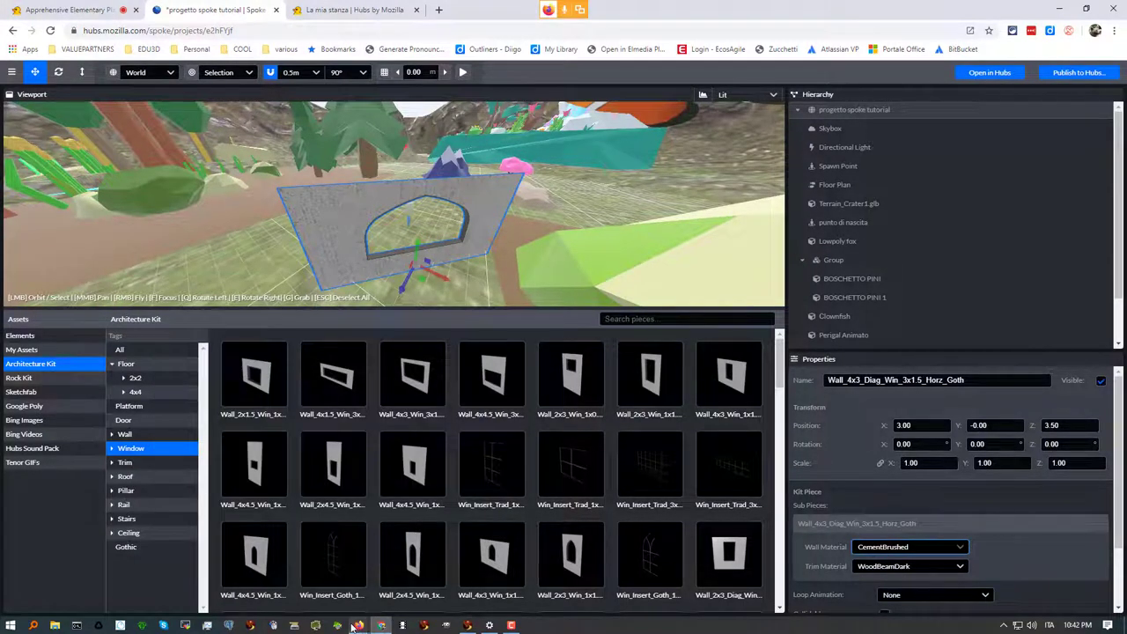
pyautogui.moveTo(360, 625)
pyautogui.moveTo(315, 588)
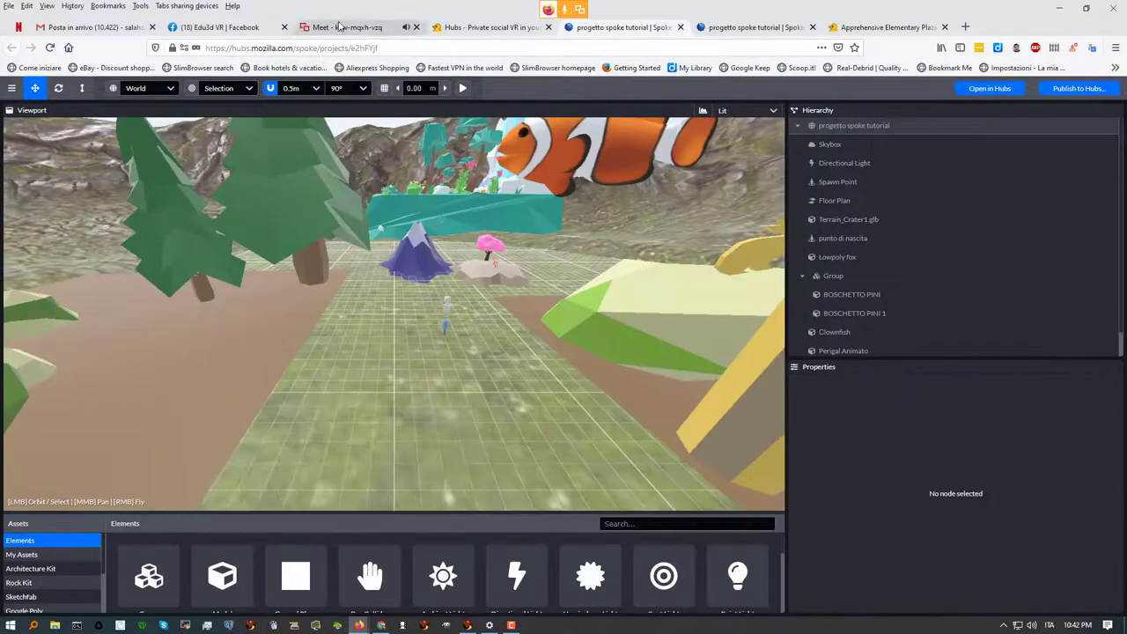
# Open the Meet chat, read the student-accounts and scripting questions, and prepare a reply
pyautogui.click(337, 27)
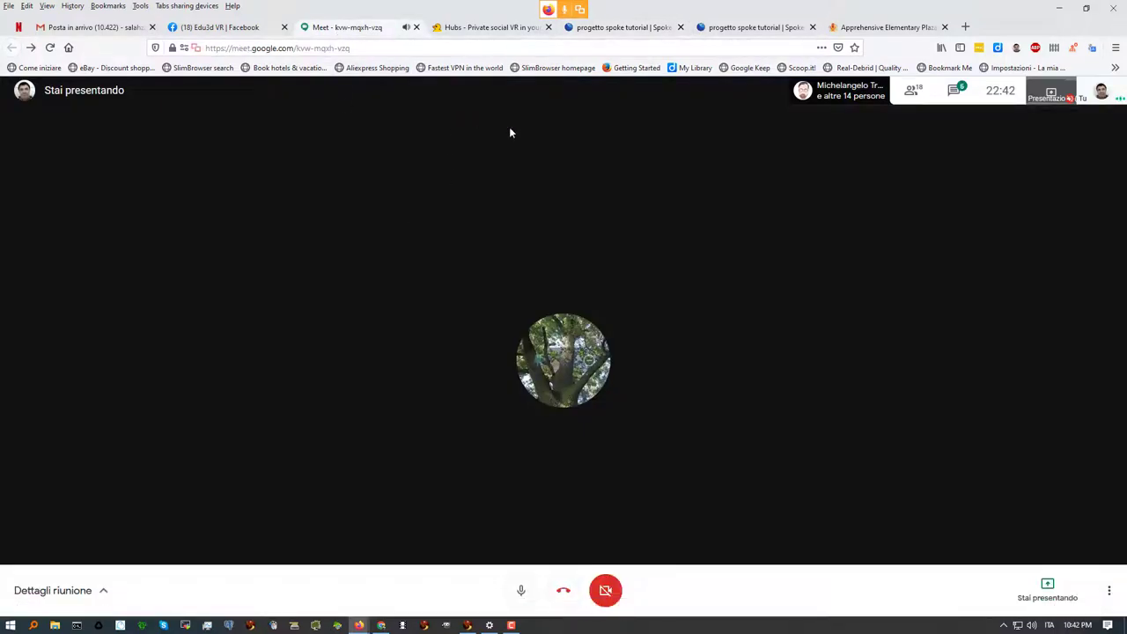
pyautogui.click(959, 97)
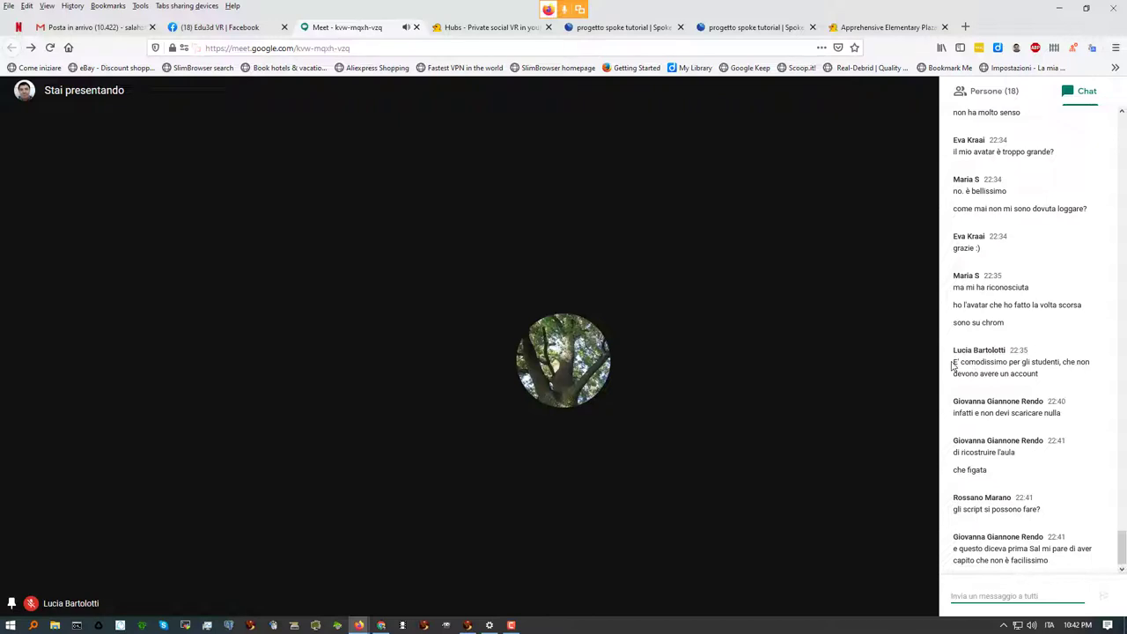
pyautogui.moveTo(955, 361); pyautogui.dragTo(1051, 384)
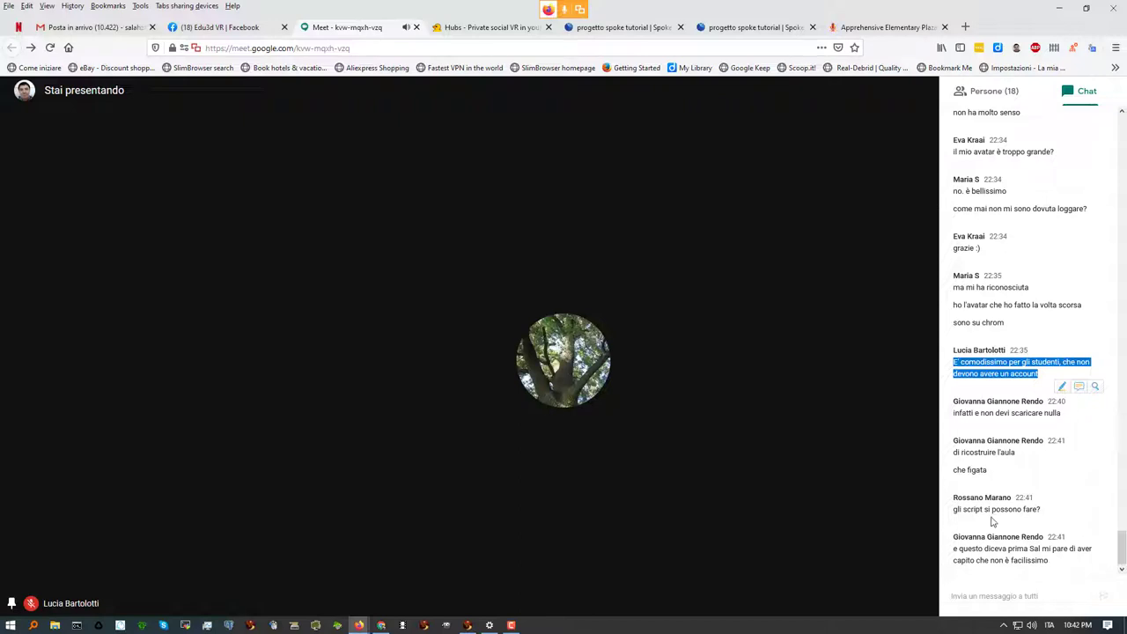
pyautogui.moveTo(952, 514); pyautogui.dragTo(1051, 512)
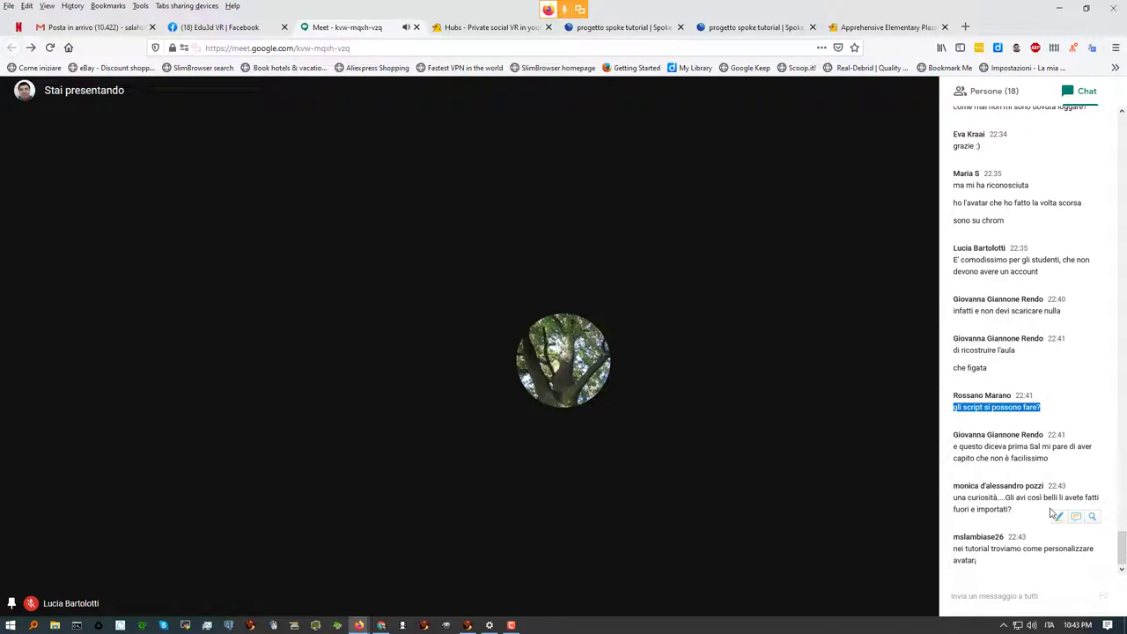
pyautogui.click(971, 597)
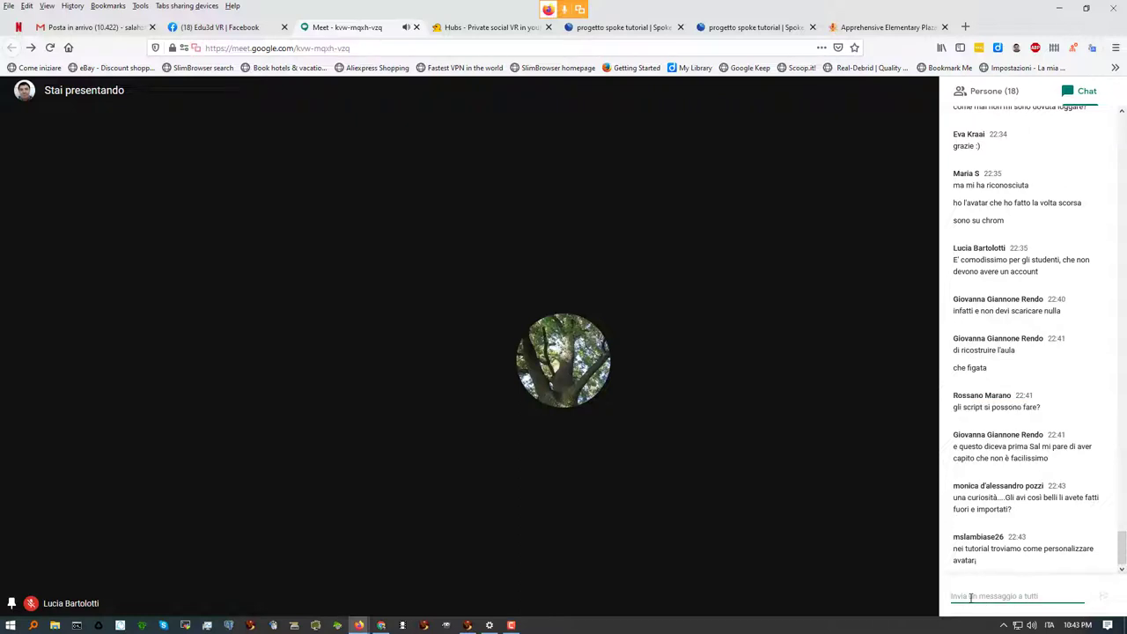